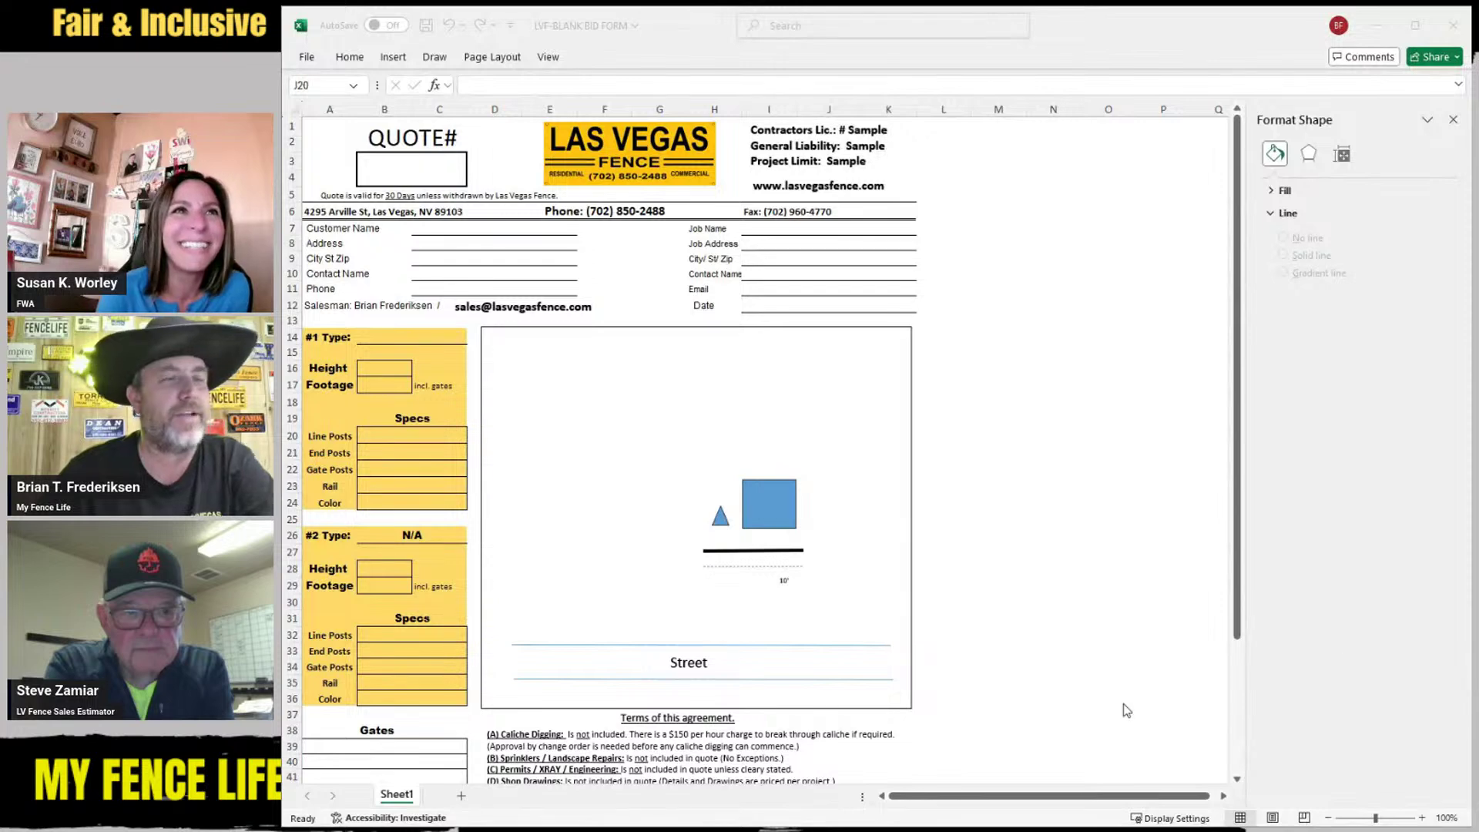
Delete the blue square, triangle, thick and dashed lines, and the 10' label from the sketch
left_click(760, 506)
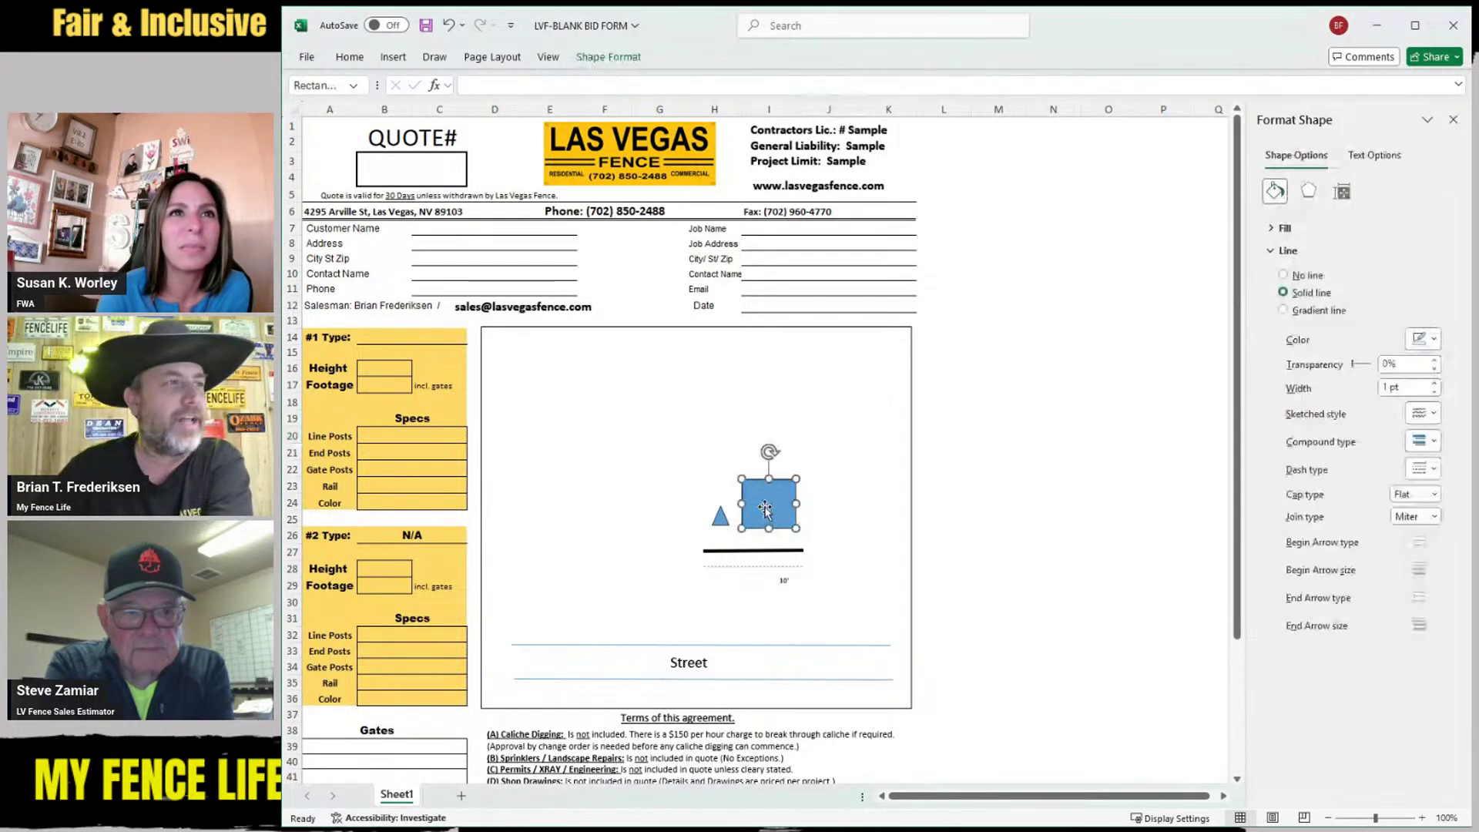
key("Delete")
left_click(720, 518)
key("Delete")
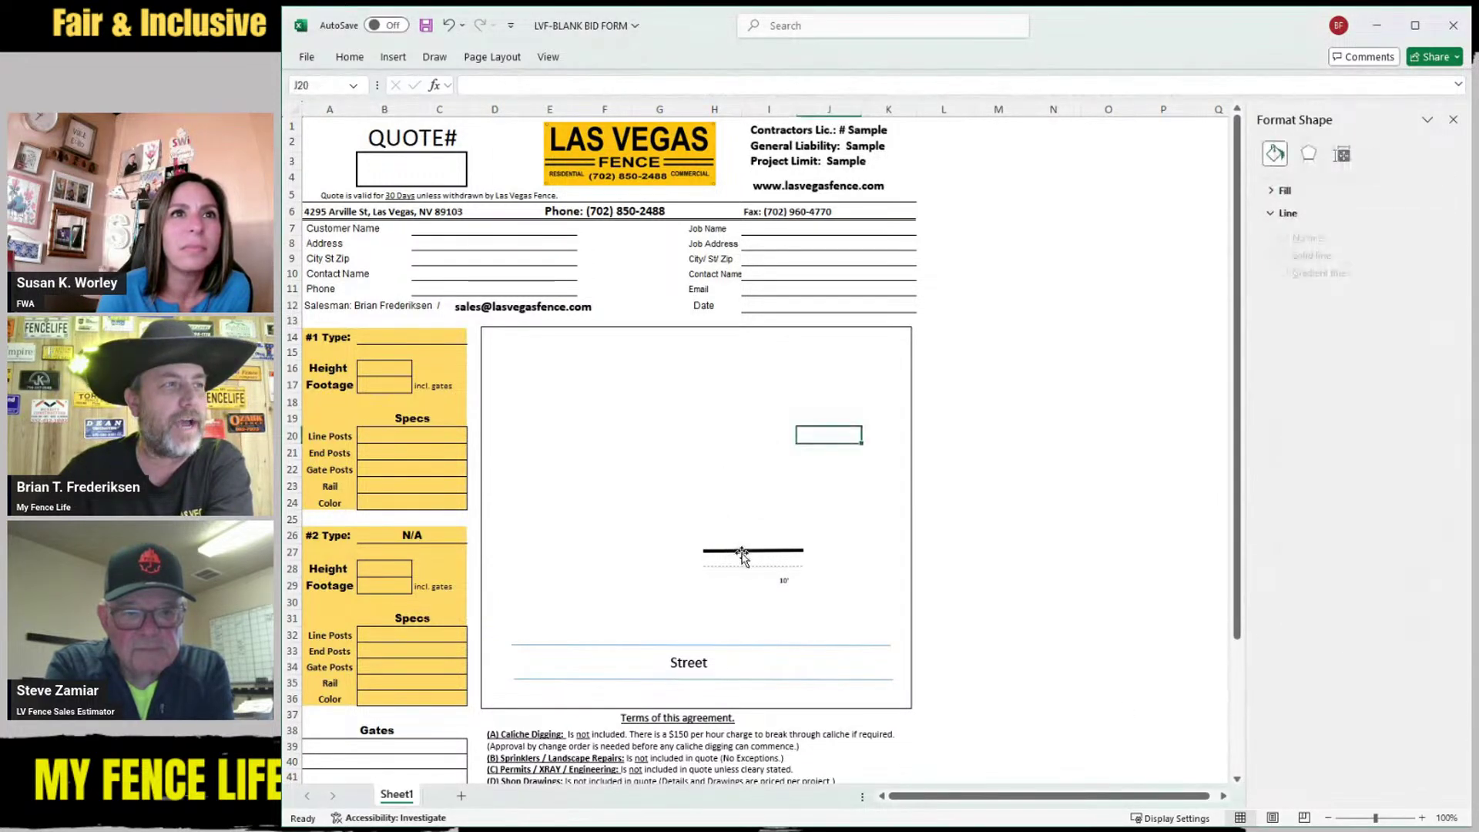
left_click(743, 551)
key("Delete")
left_click(741, 567)
key("Delete")
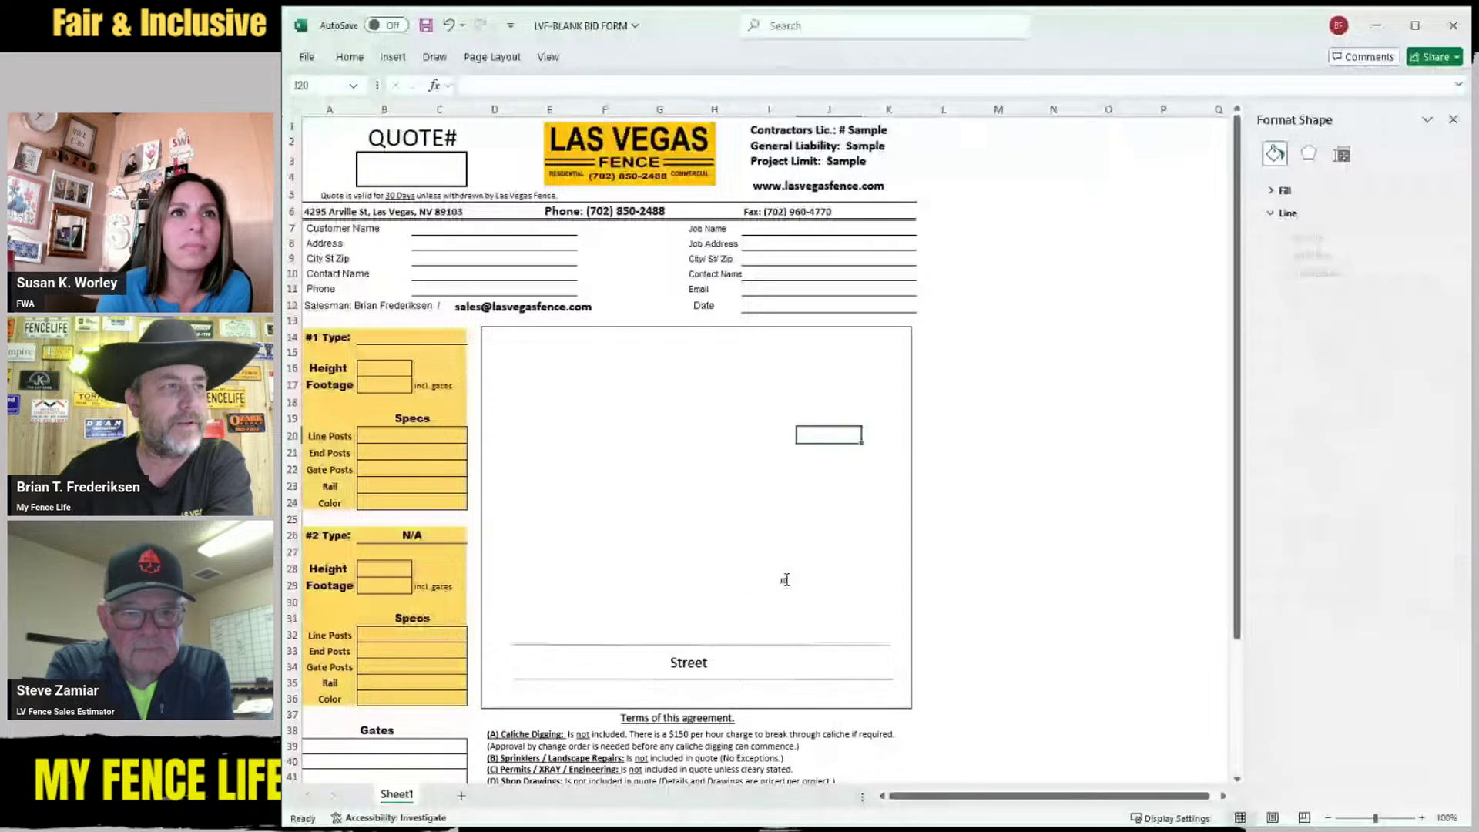
left_click(785, 579)
key("Delete")
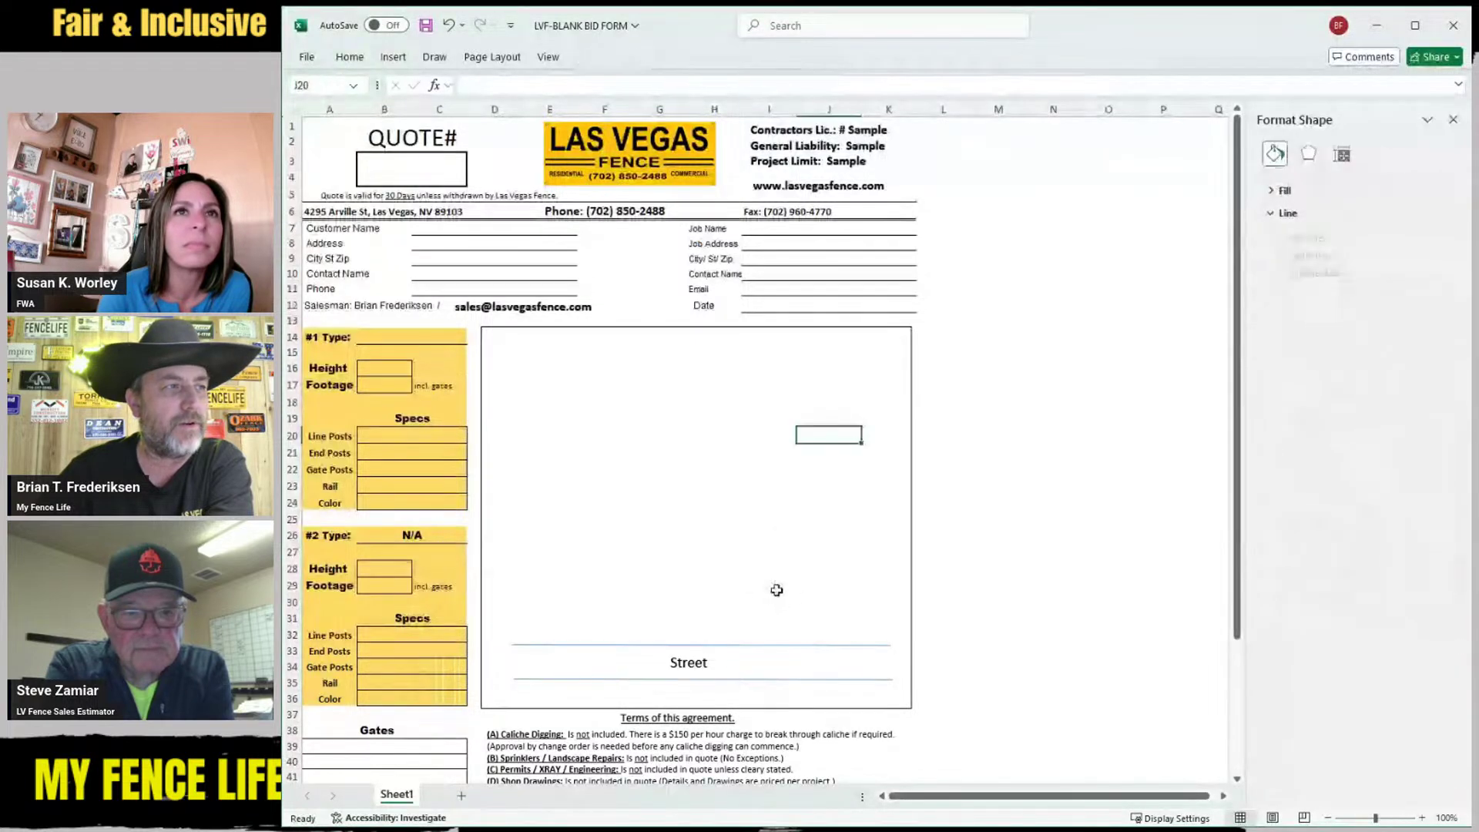
Delete the Street label and its two street lines, leaving the sketch area blank
left_click(694, 651)
key("Delete")
left_click(697, 644)
key("Delete")
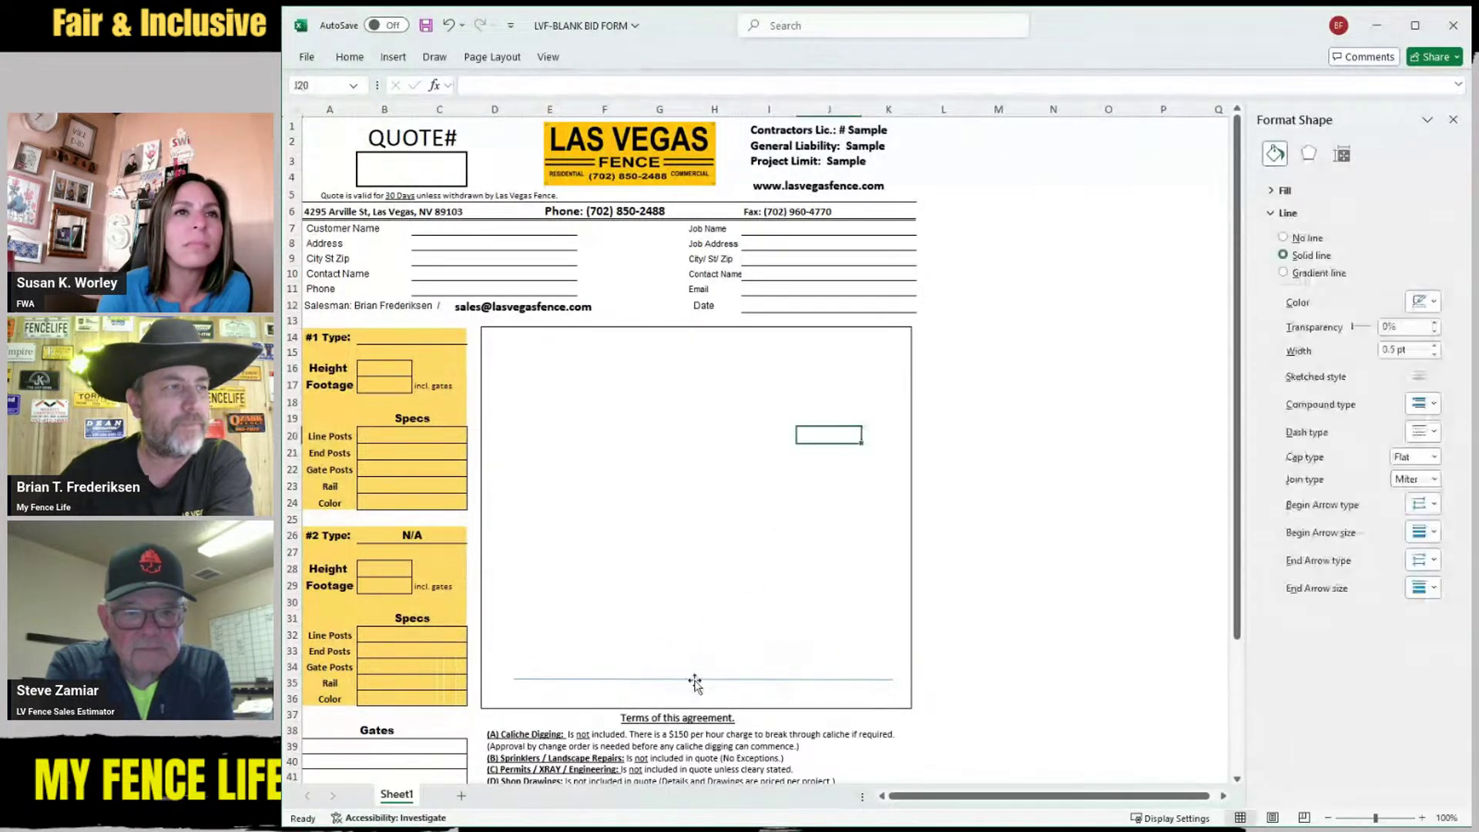
left_click(696, 679)
key("Delete")
left_click(759, 515)
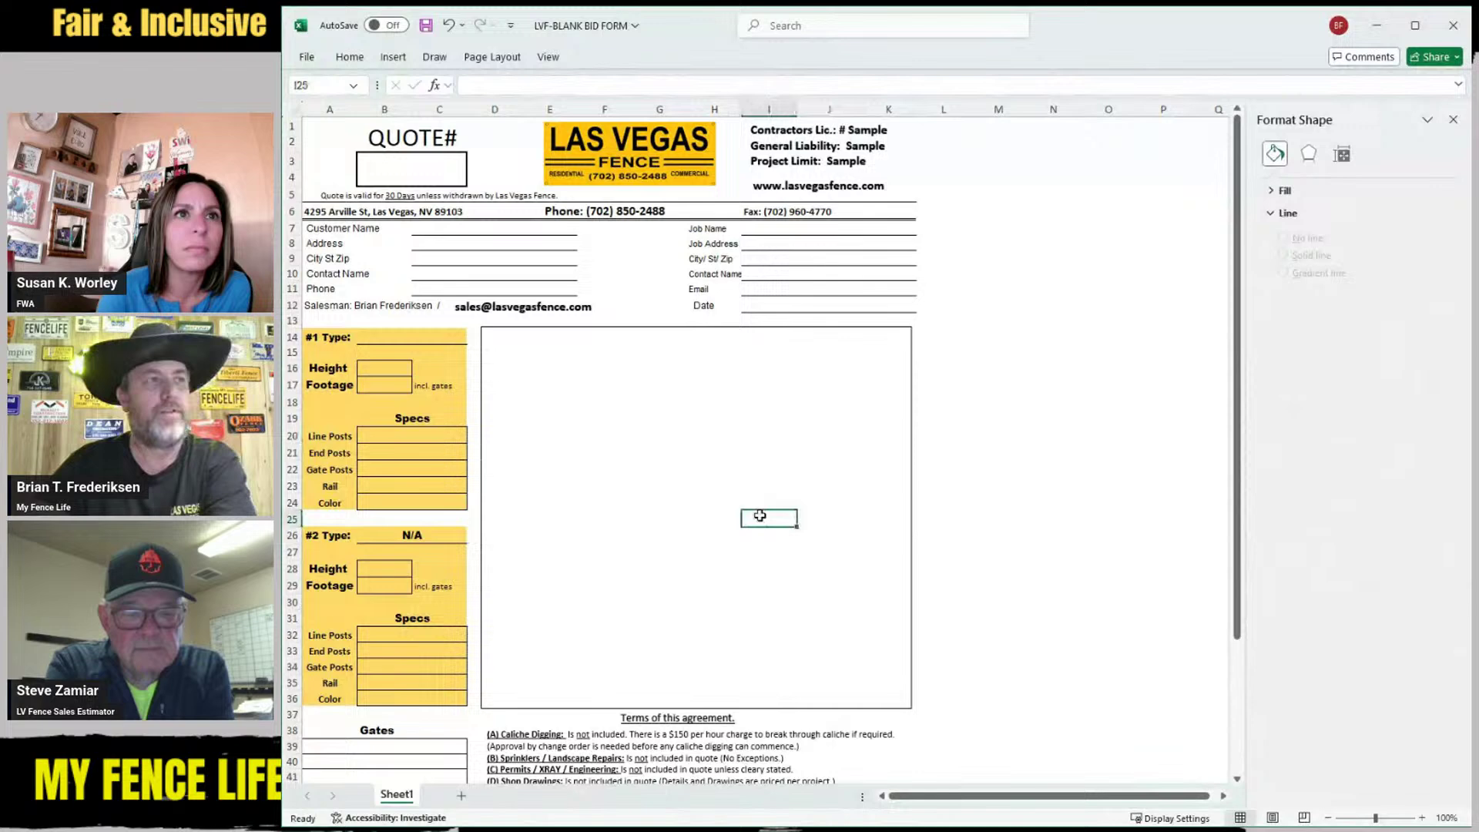
left_click(797, 400)
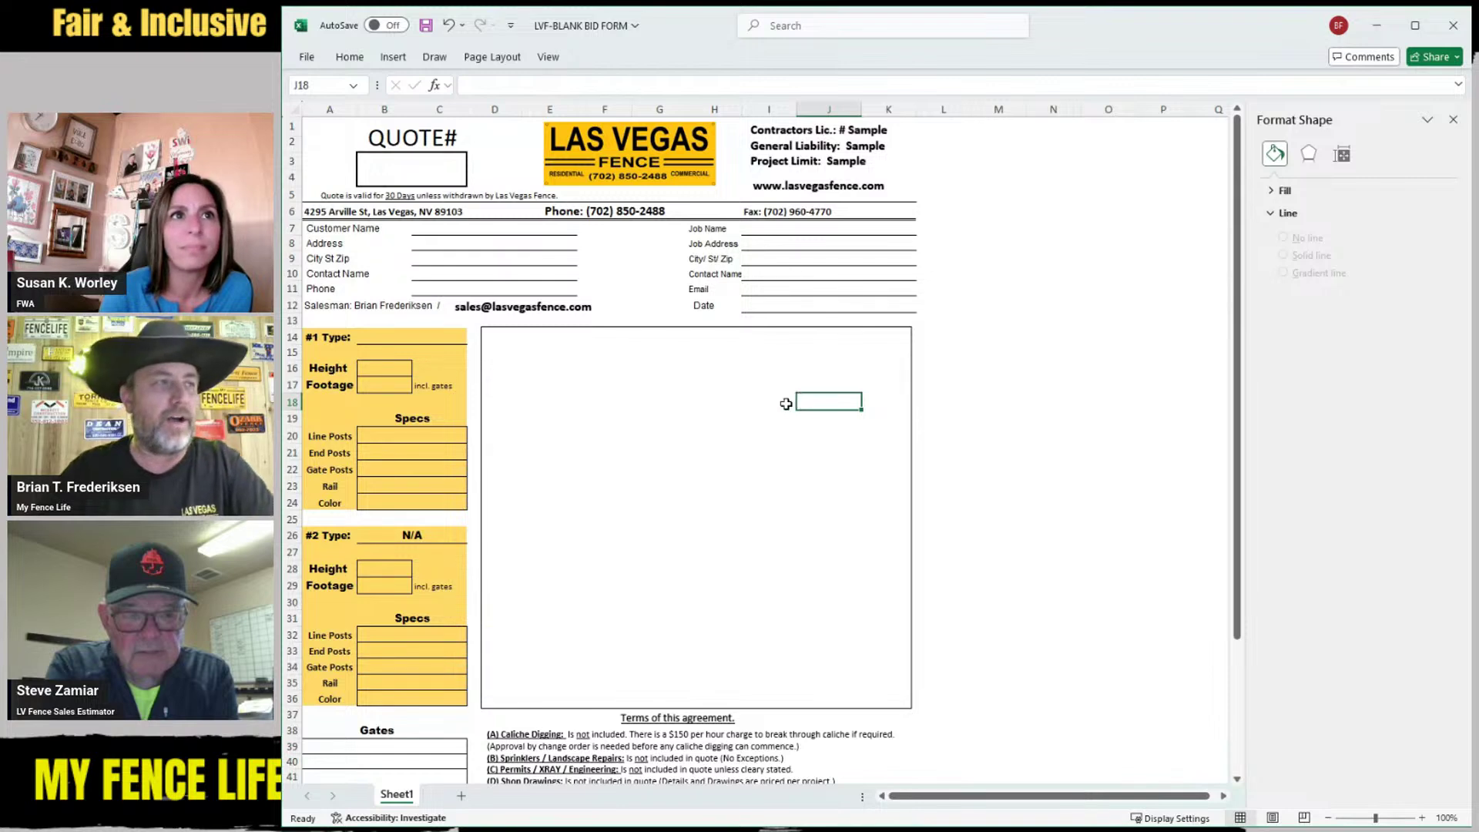
left_click(612, 451)
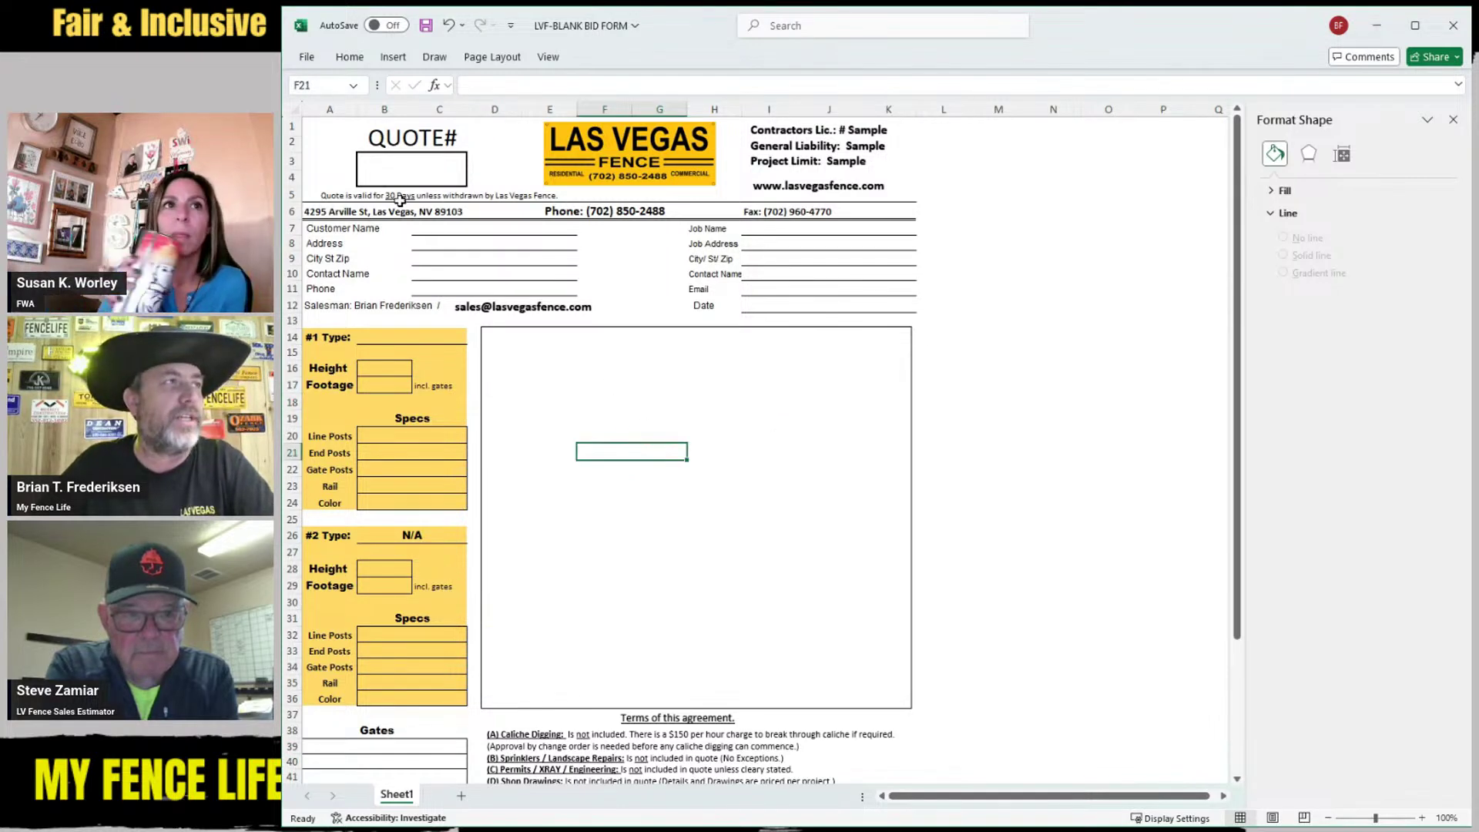
left_click(409, 175)
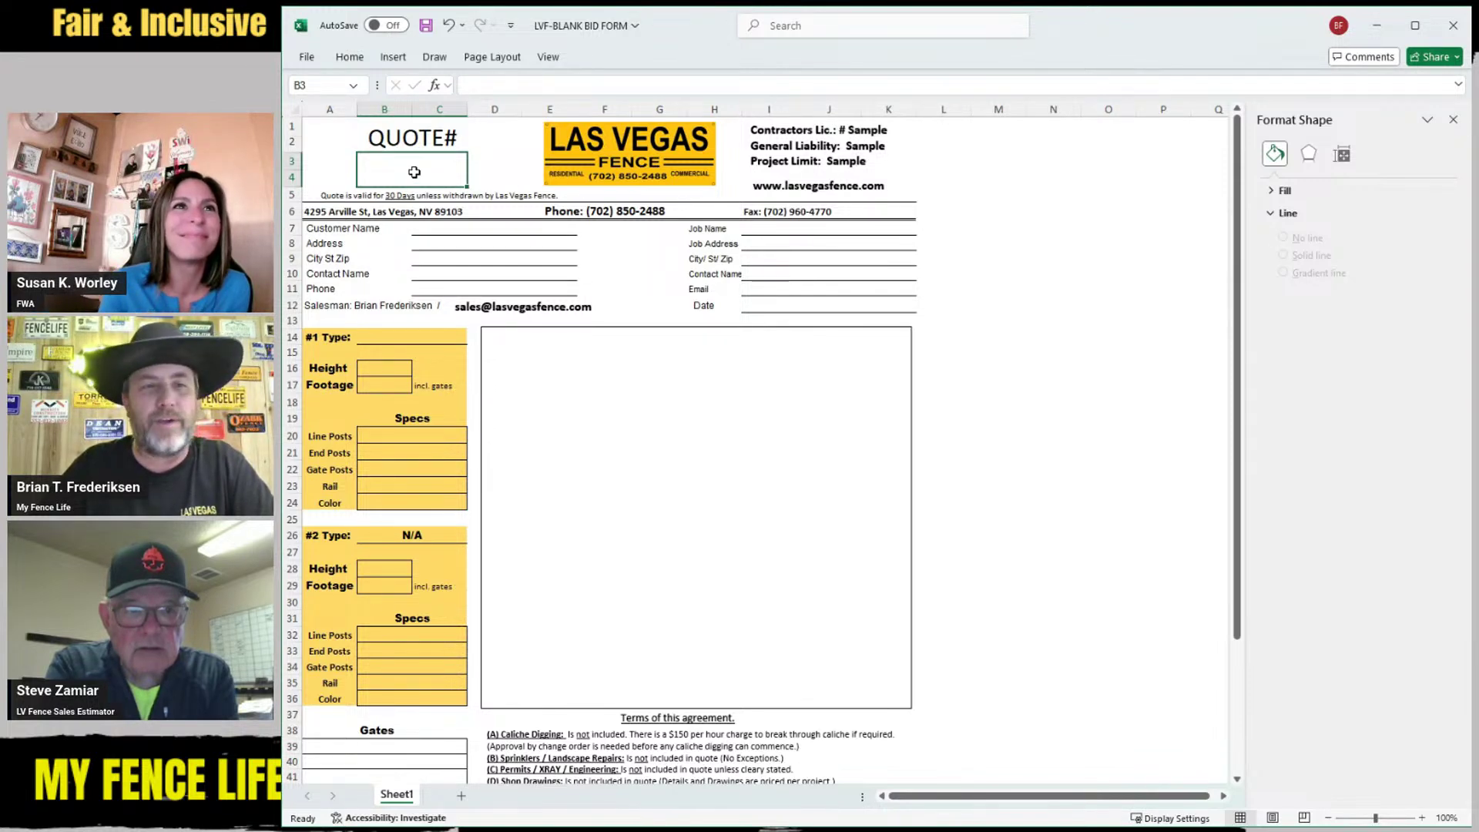
Enter the quote number and the customer name MGJ Hotel
type("K")
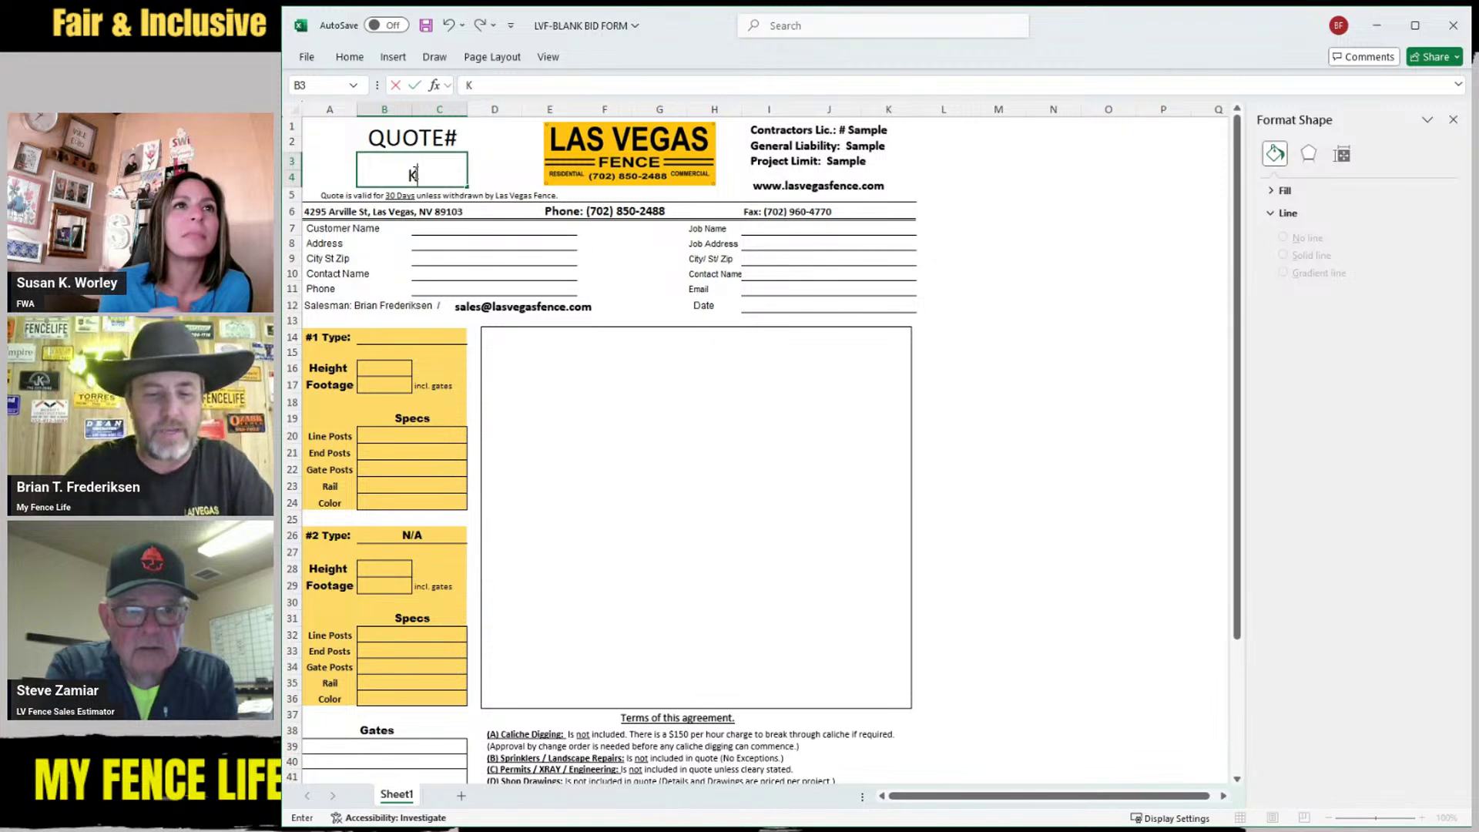
key("BackSpace")
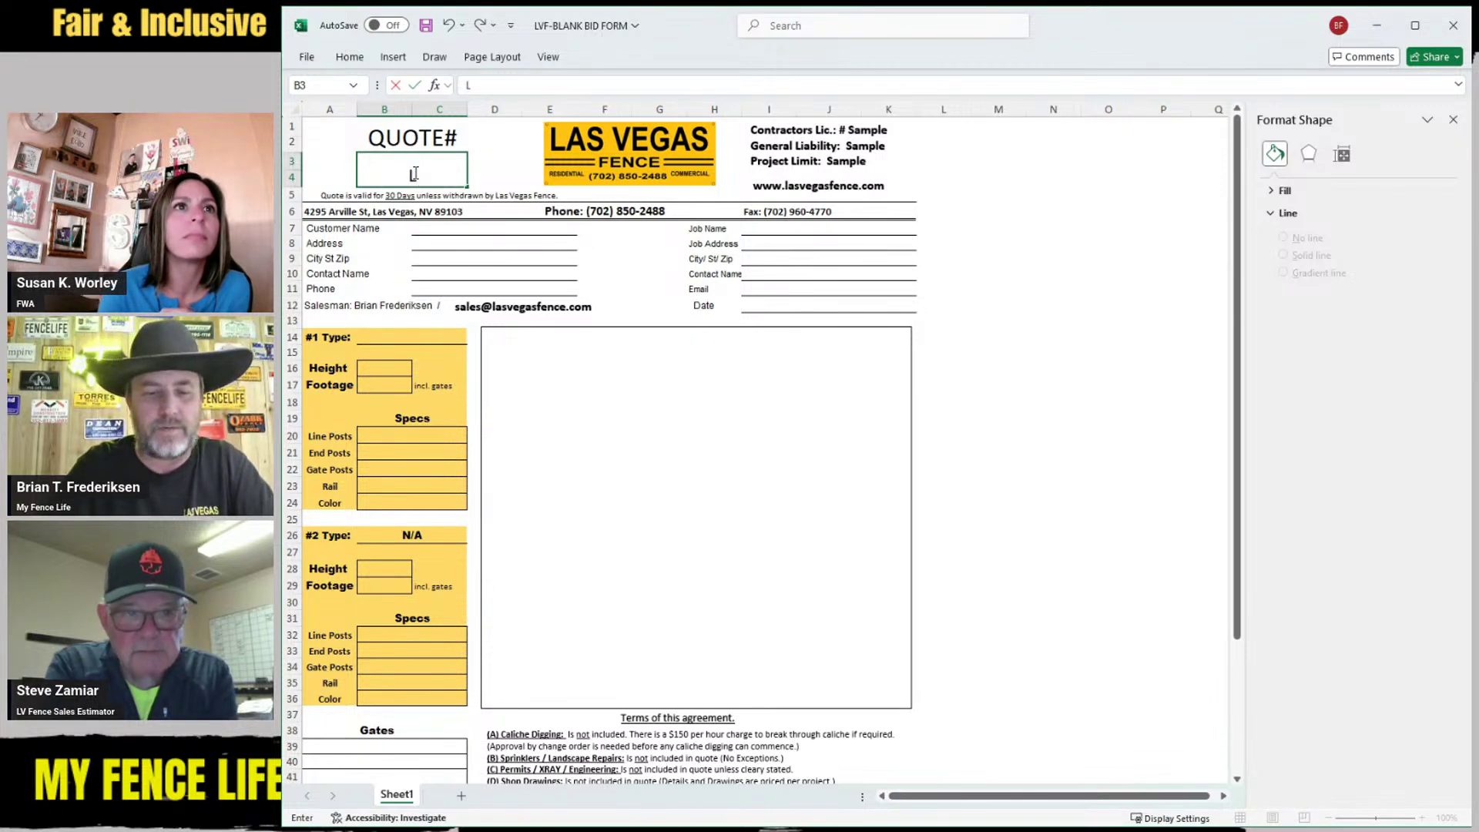
type("LVF25")
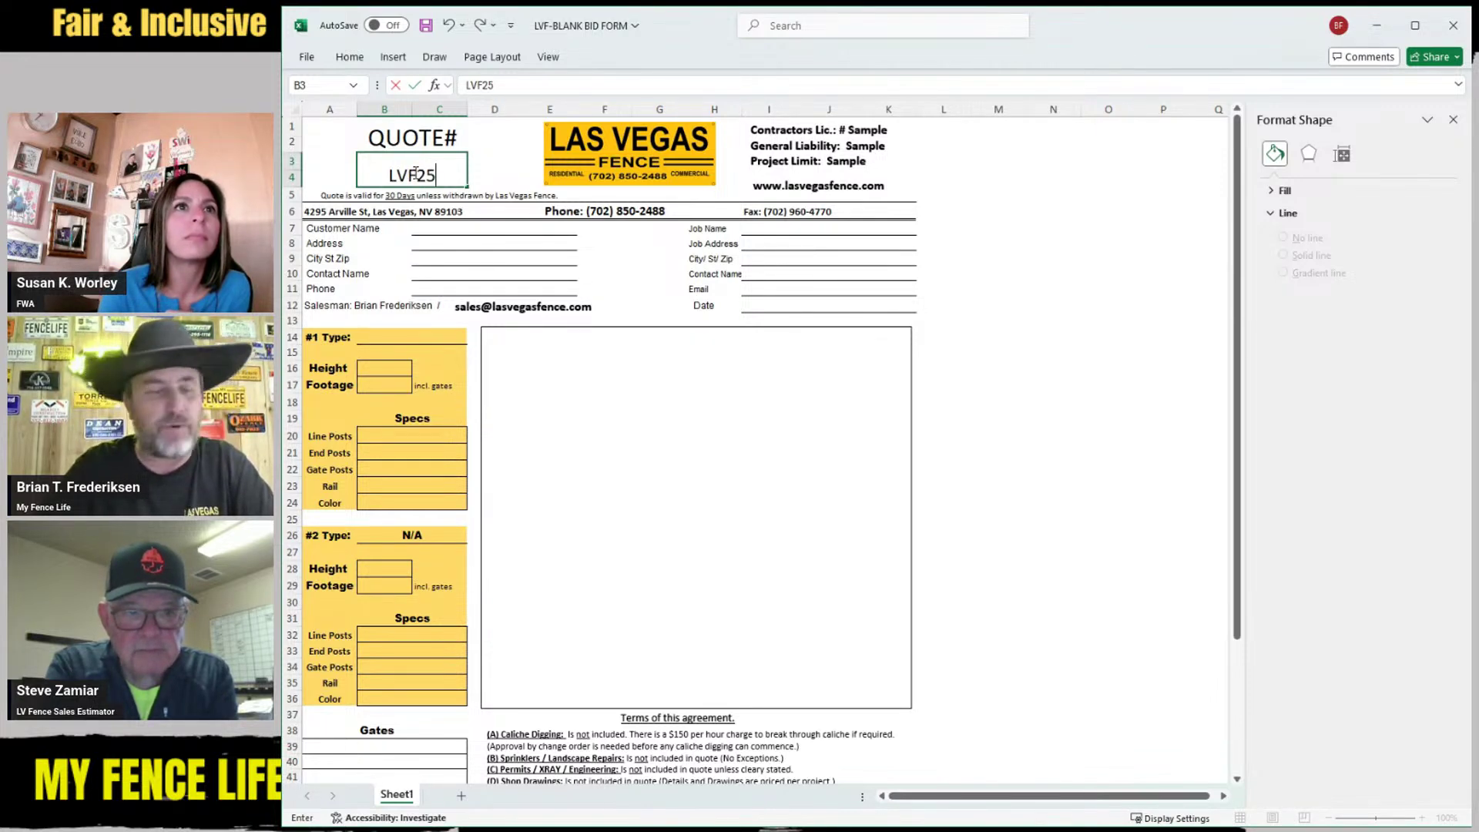
type("151")
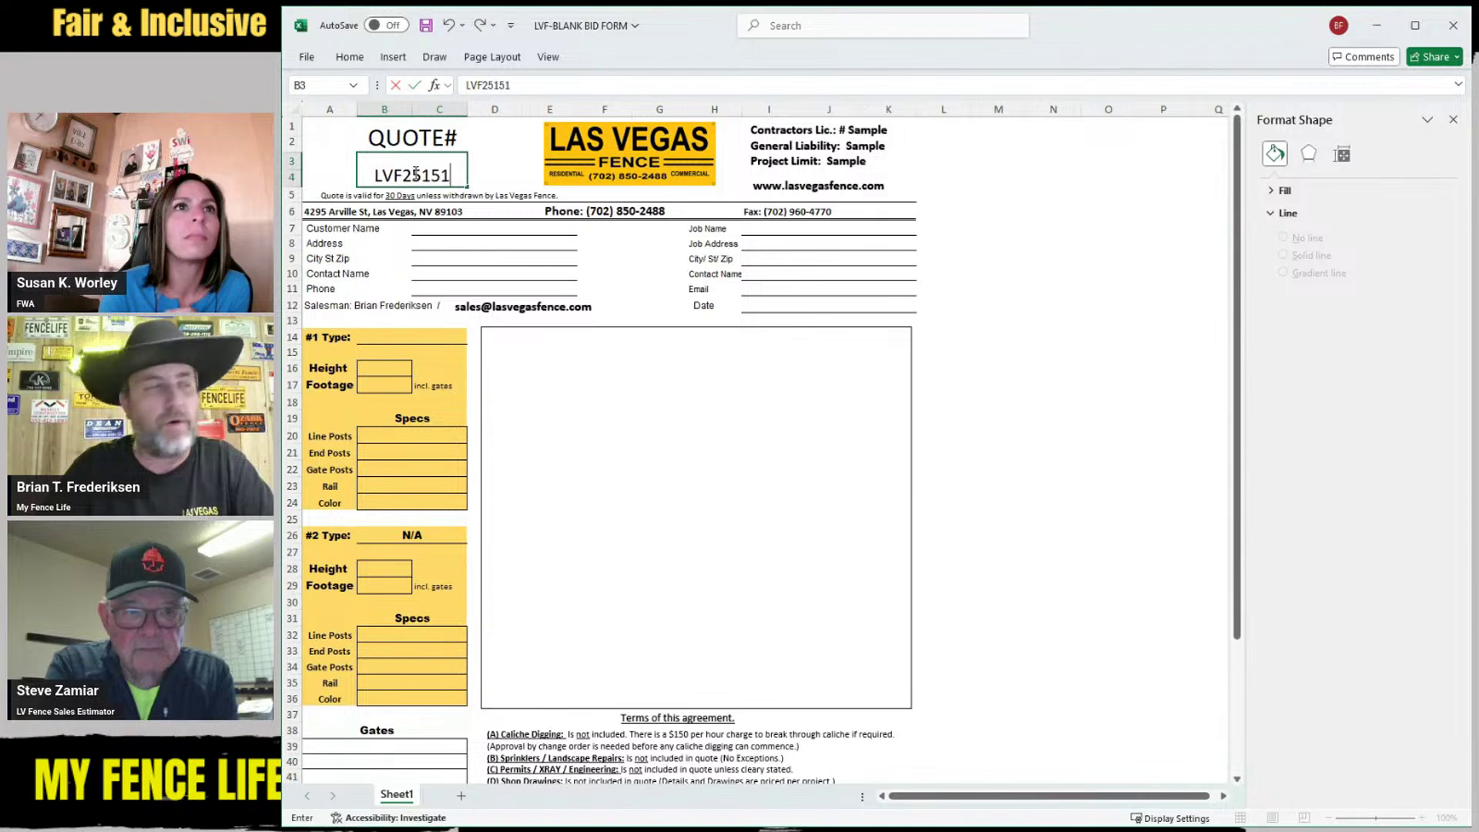
left_click(459, 231)
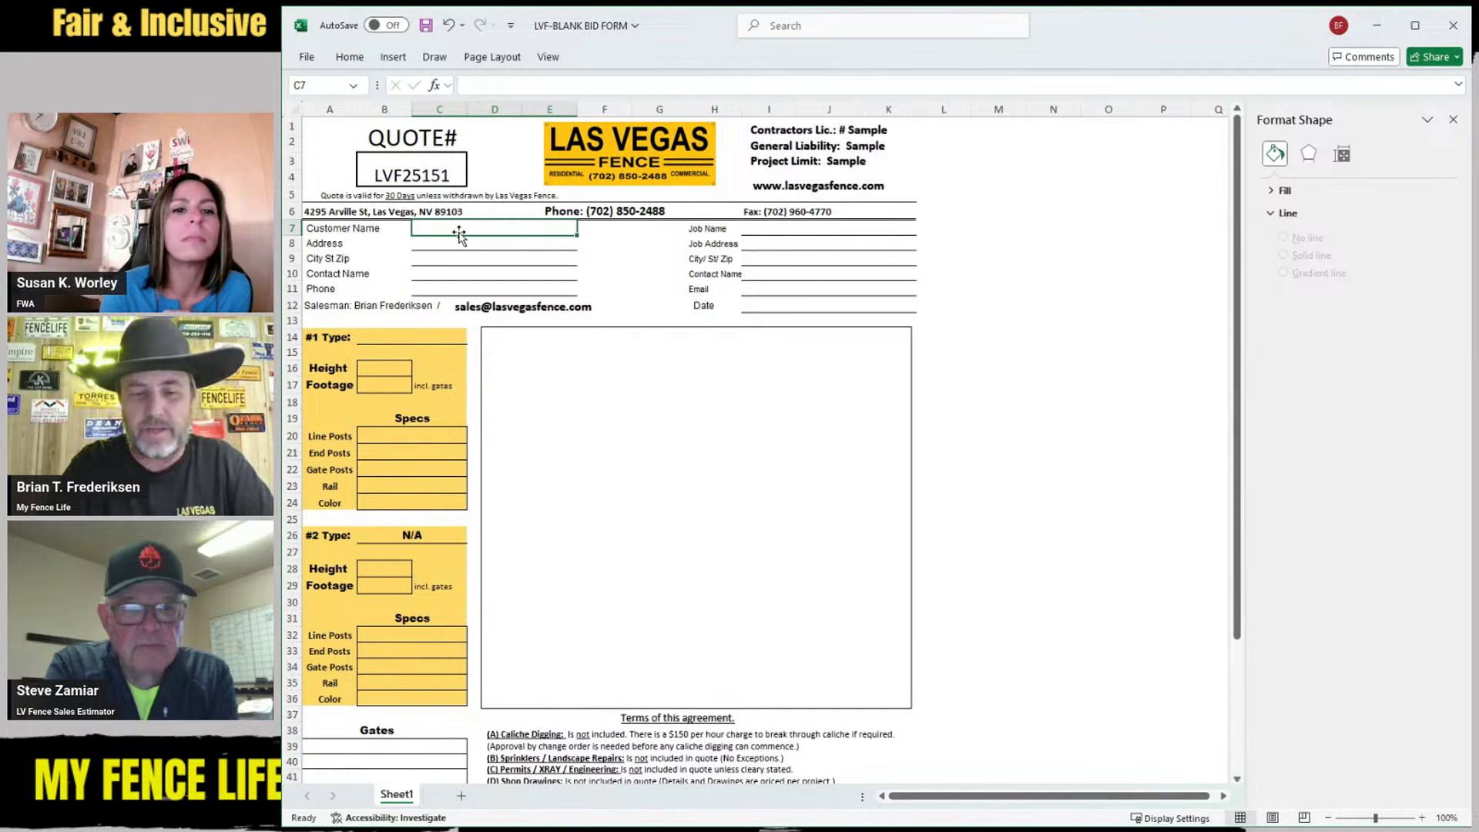
type("MG")
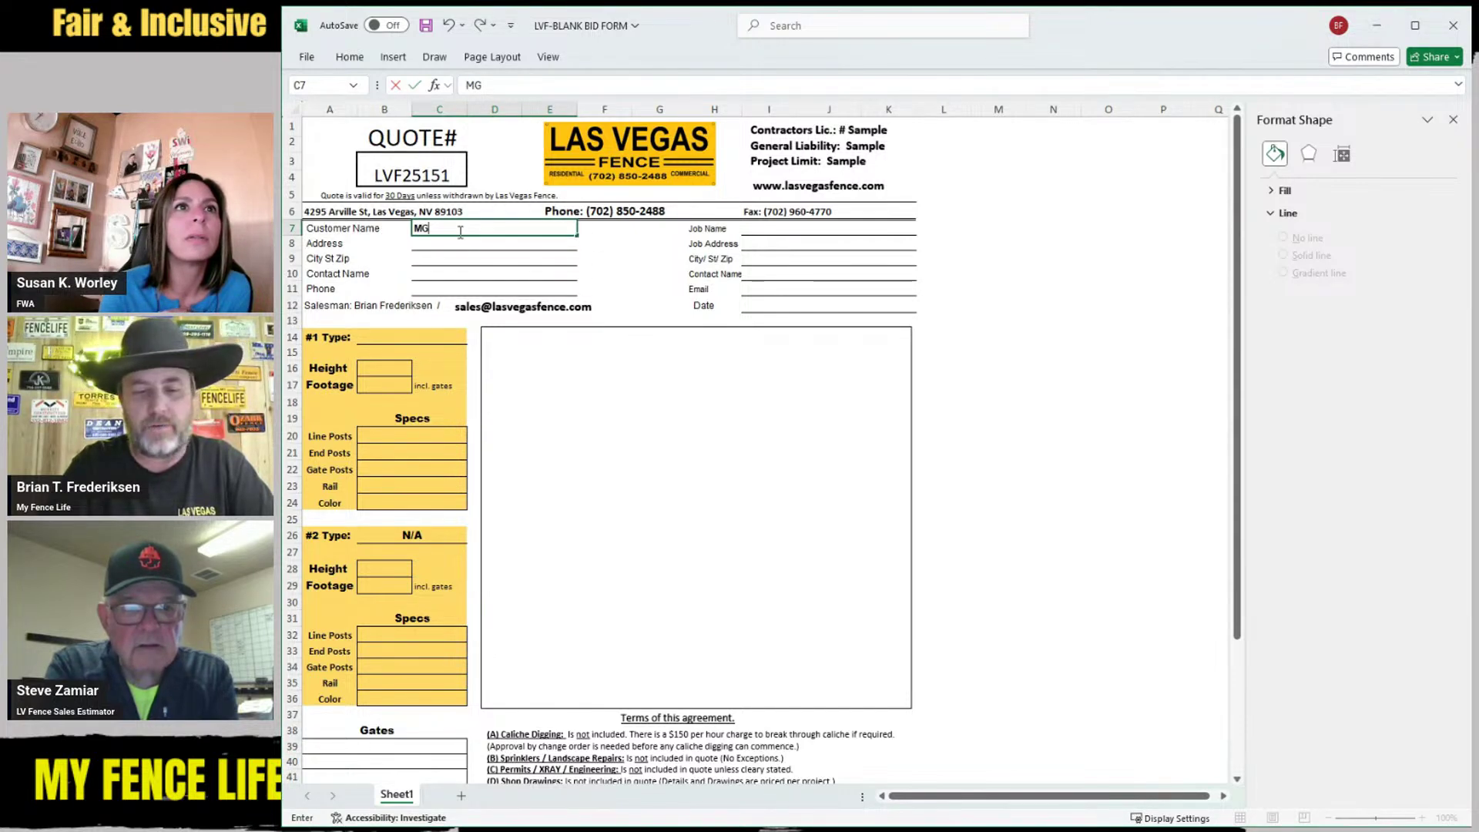
type("J Hotel")
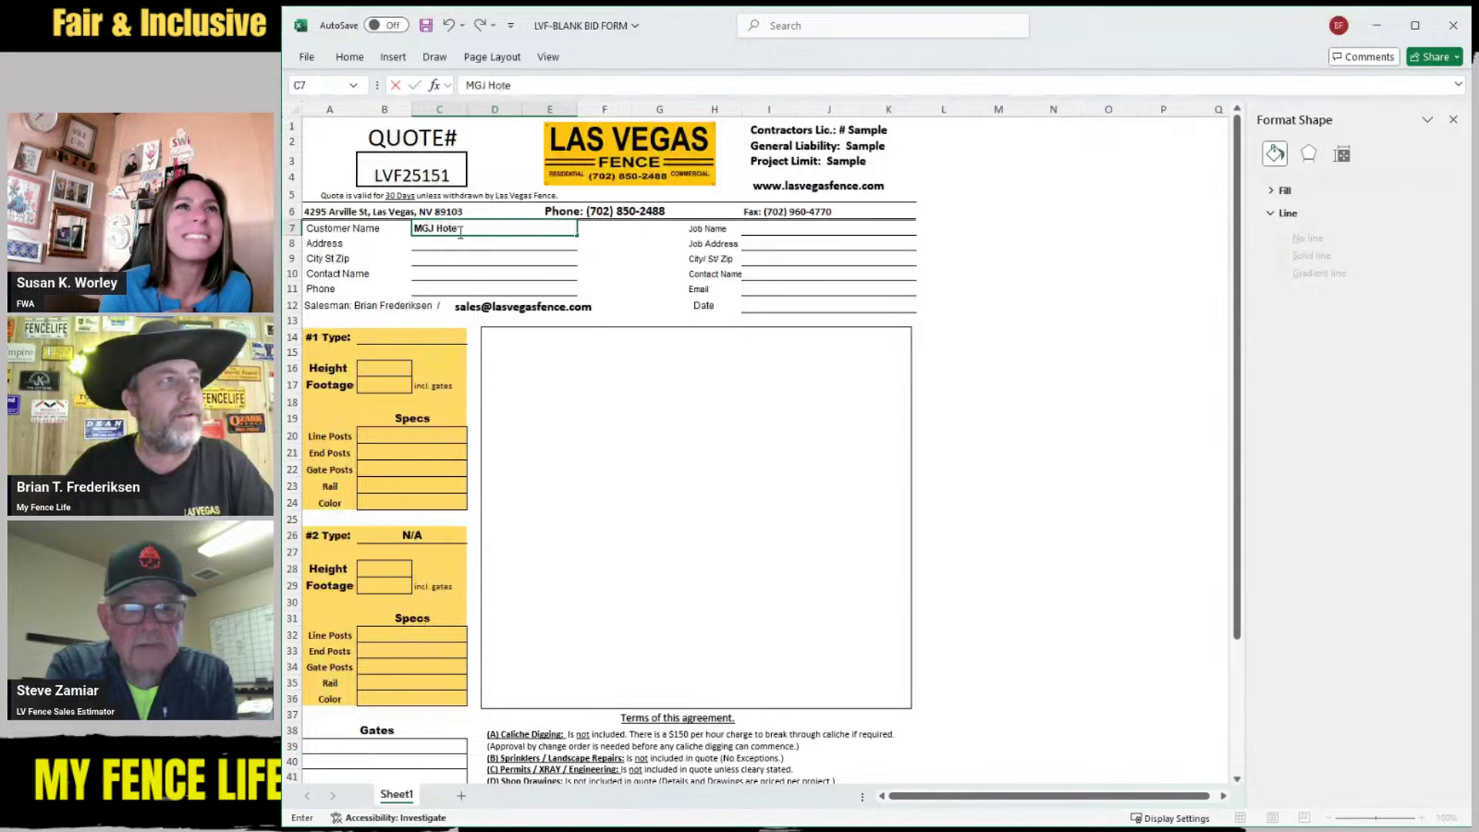
left_click(466, 245)
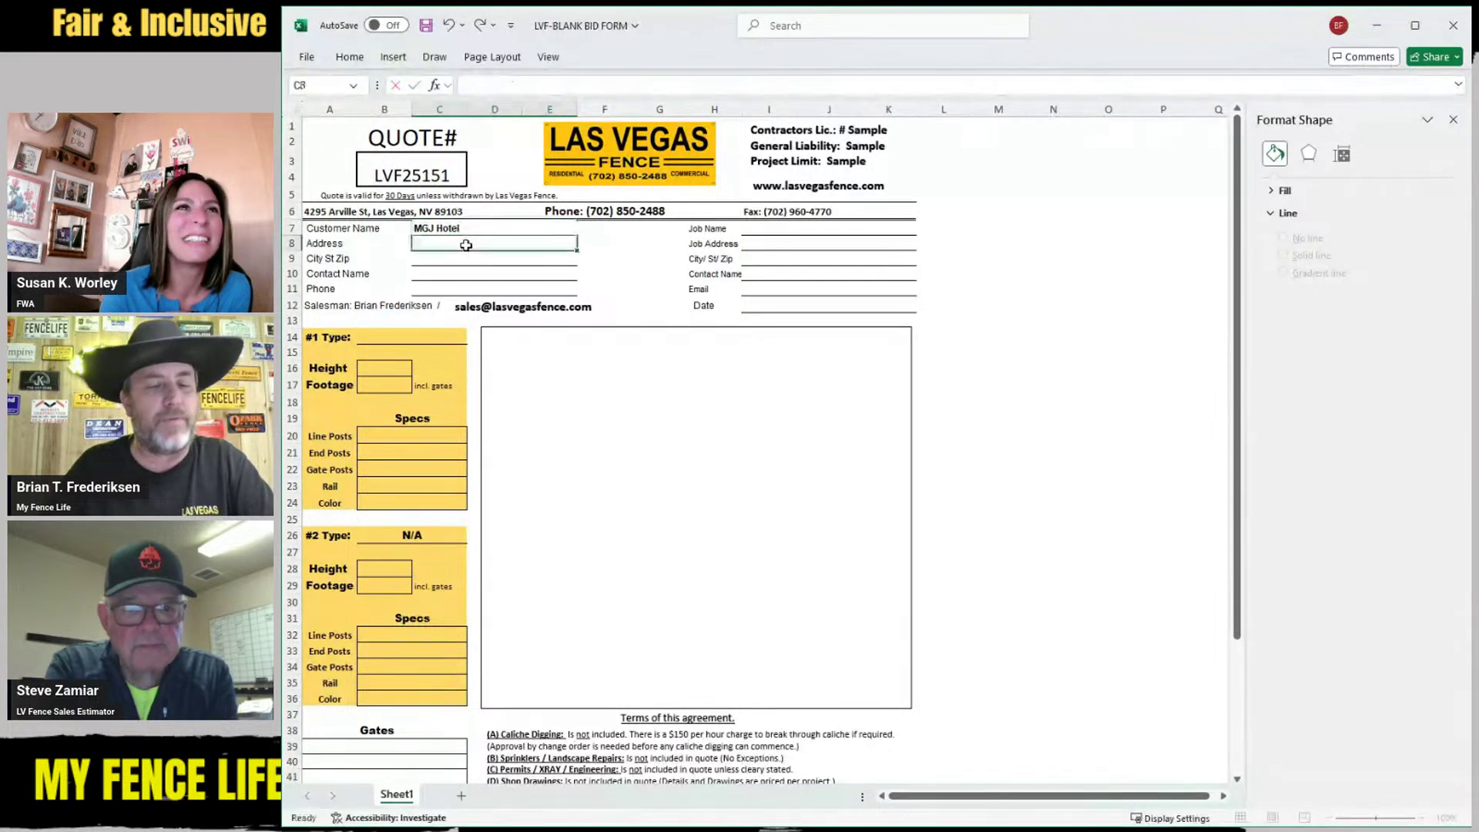
Fill in the customer's street address and its city, state and zip line
type("1234")
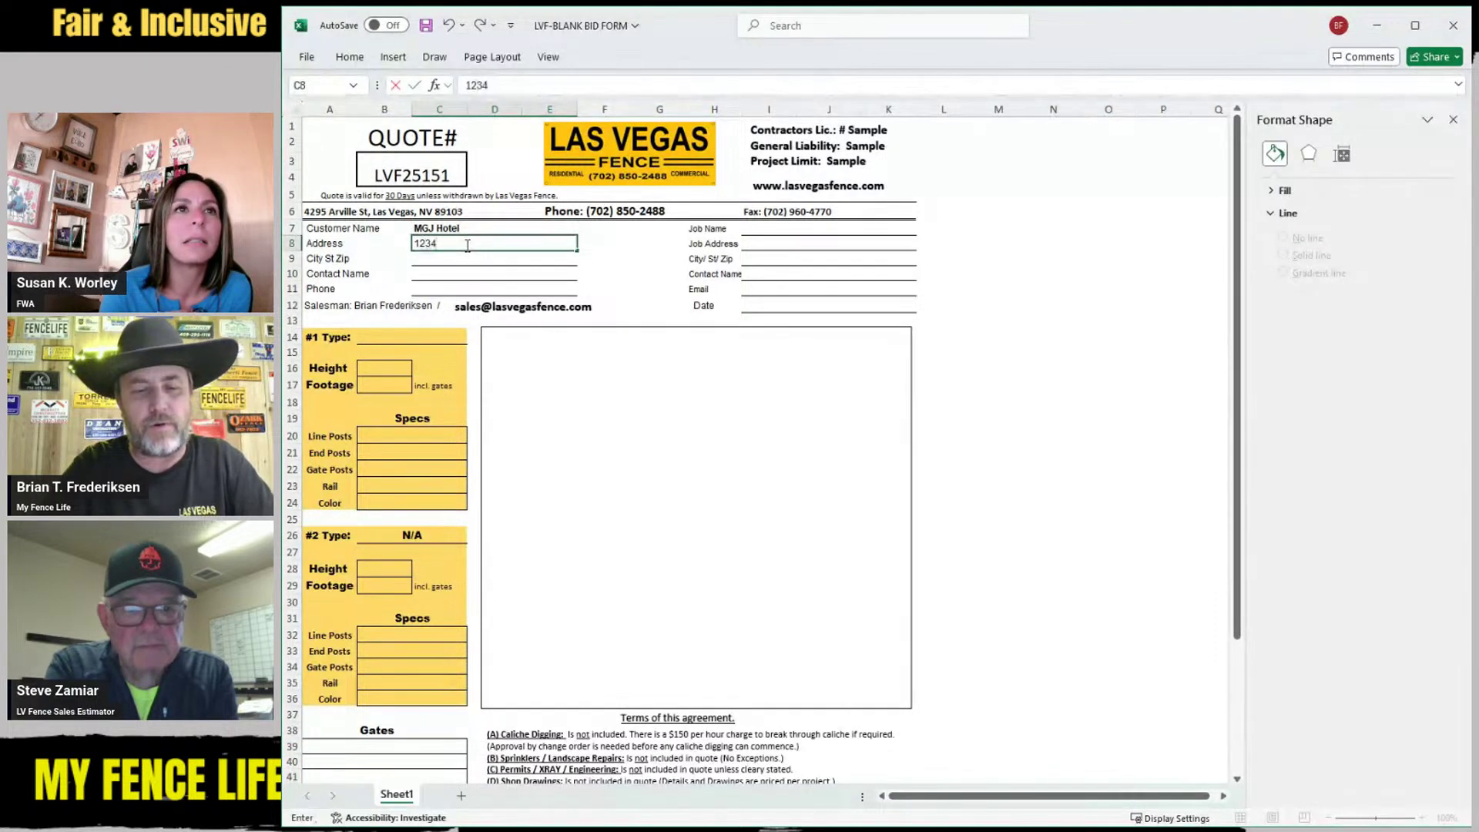
type(" Main ")
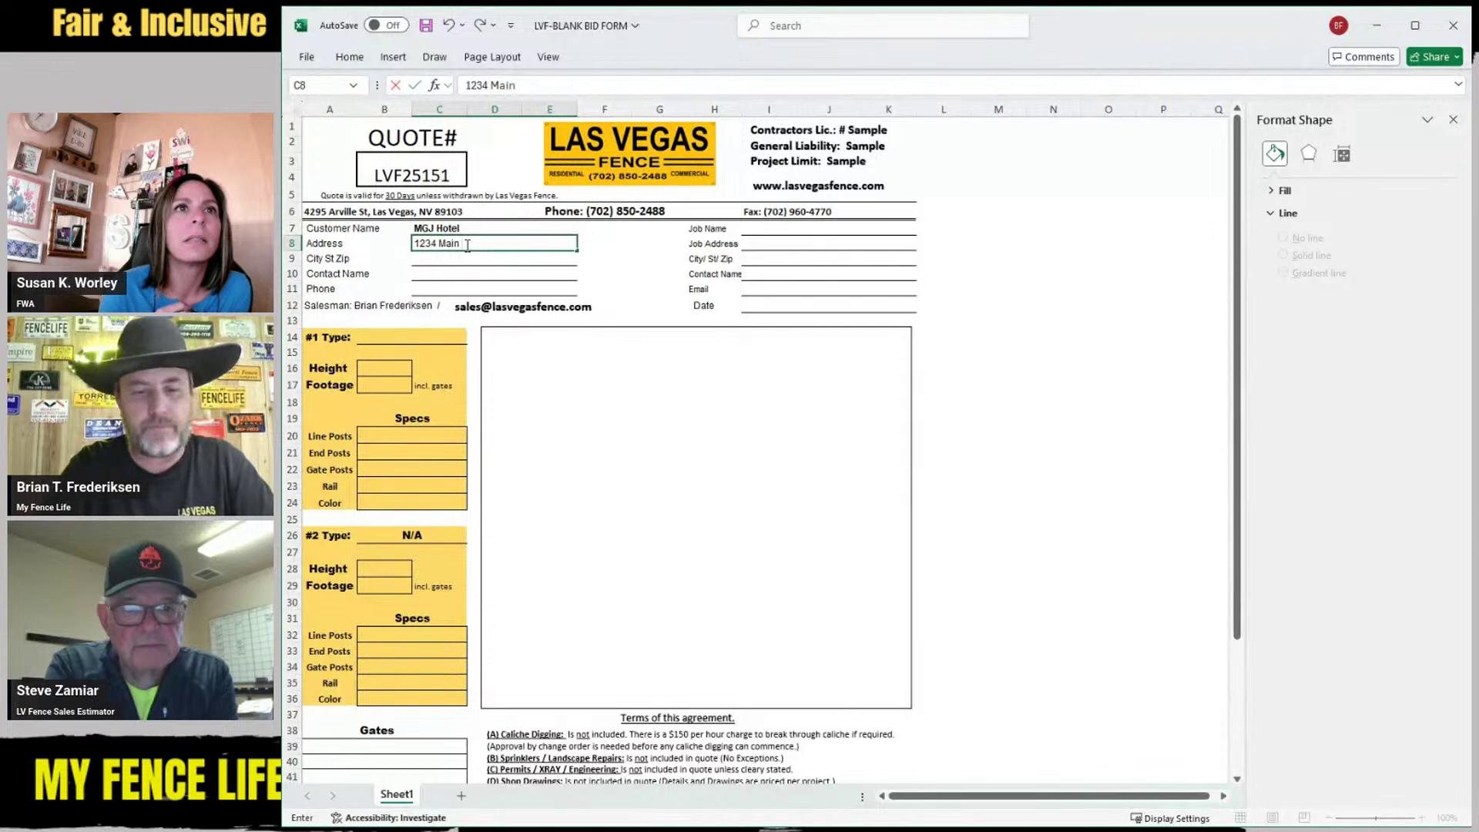
type("St.")
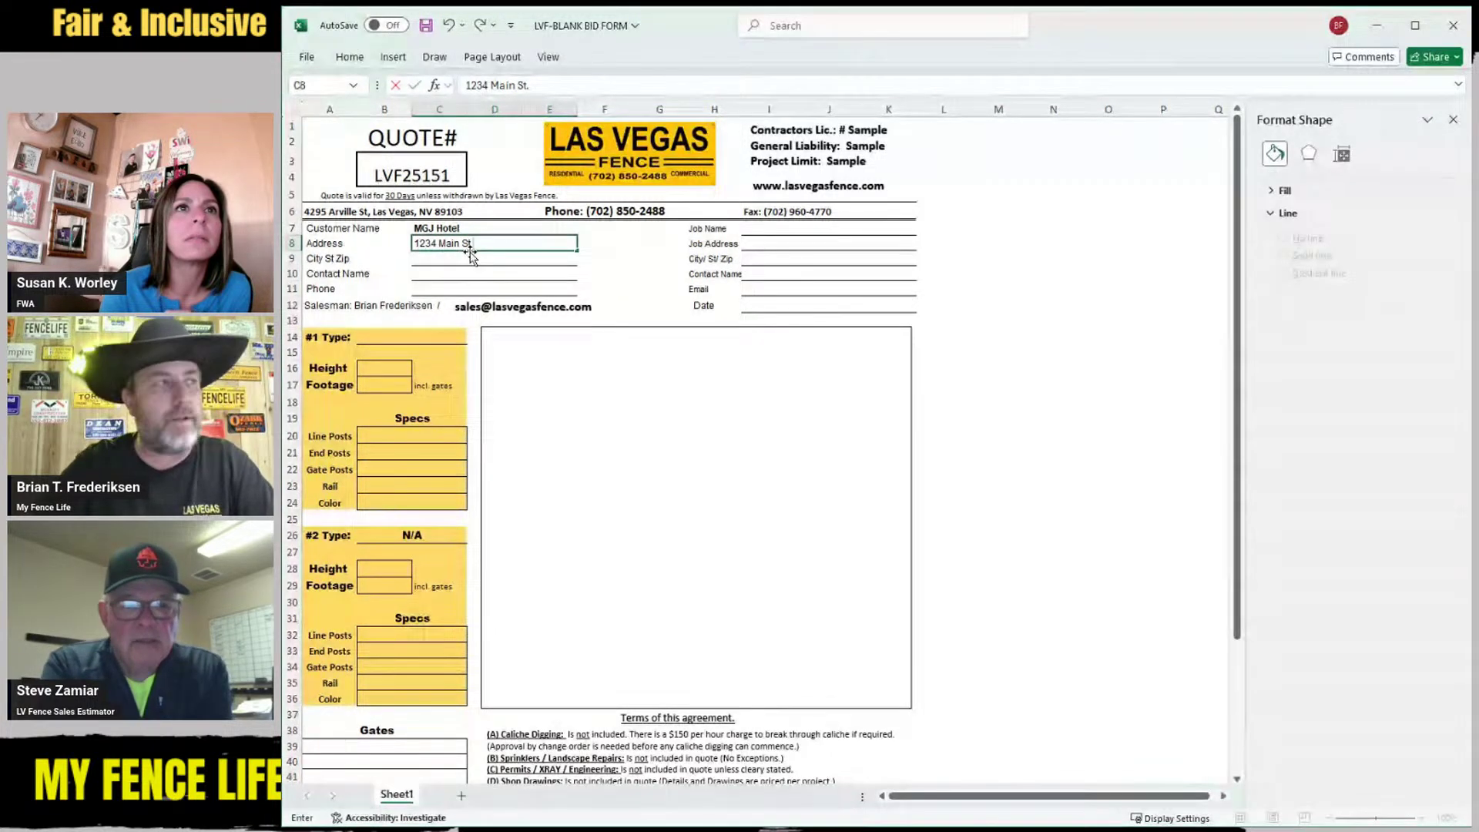
key("Return")
type("Las VEgas")
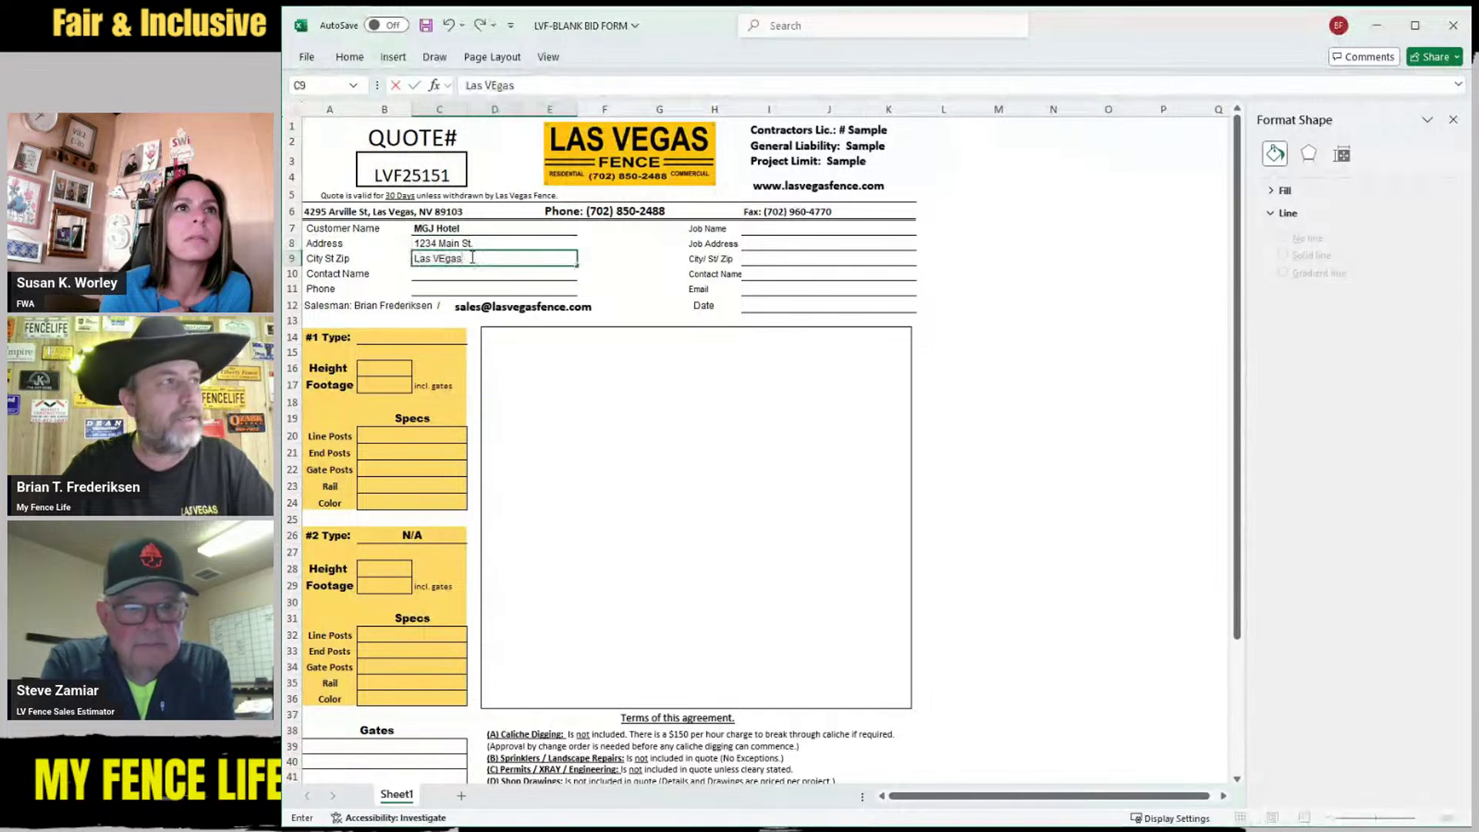
key("BackSpace")
key("BackSpace")
key("BackSpace")
key("BackSpace")
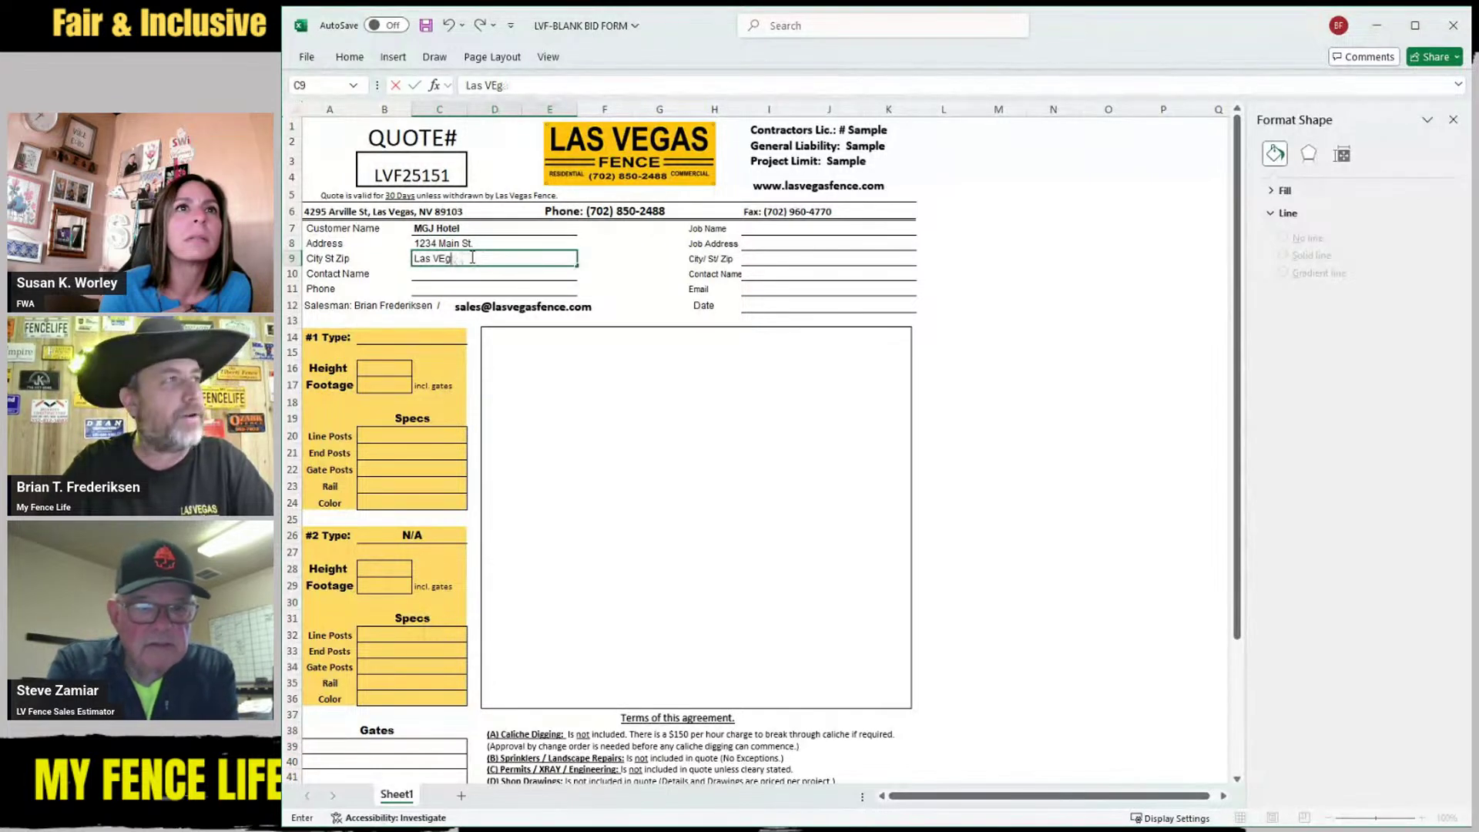
type("egas")
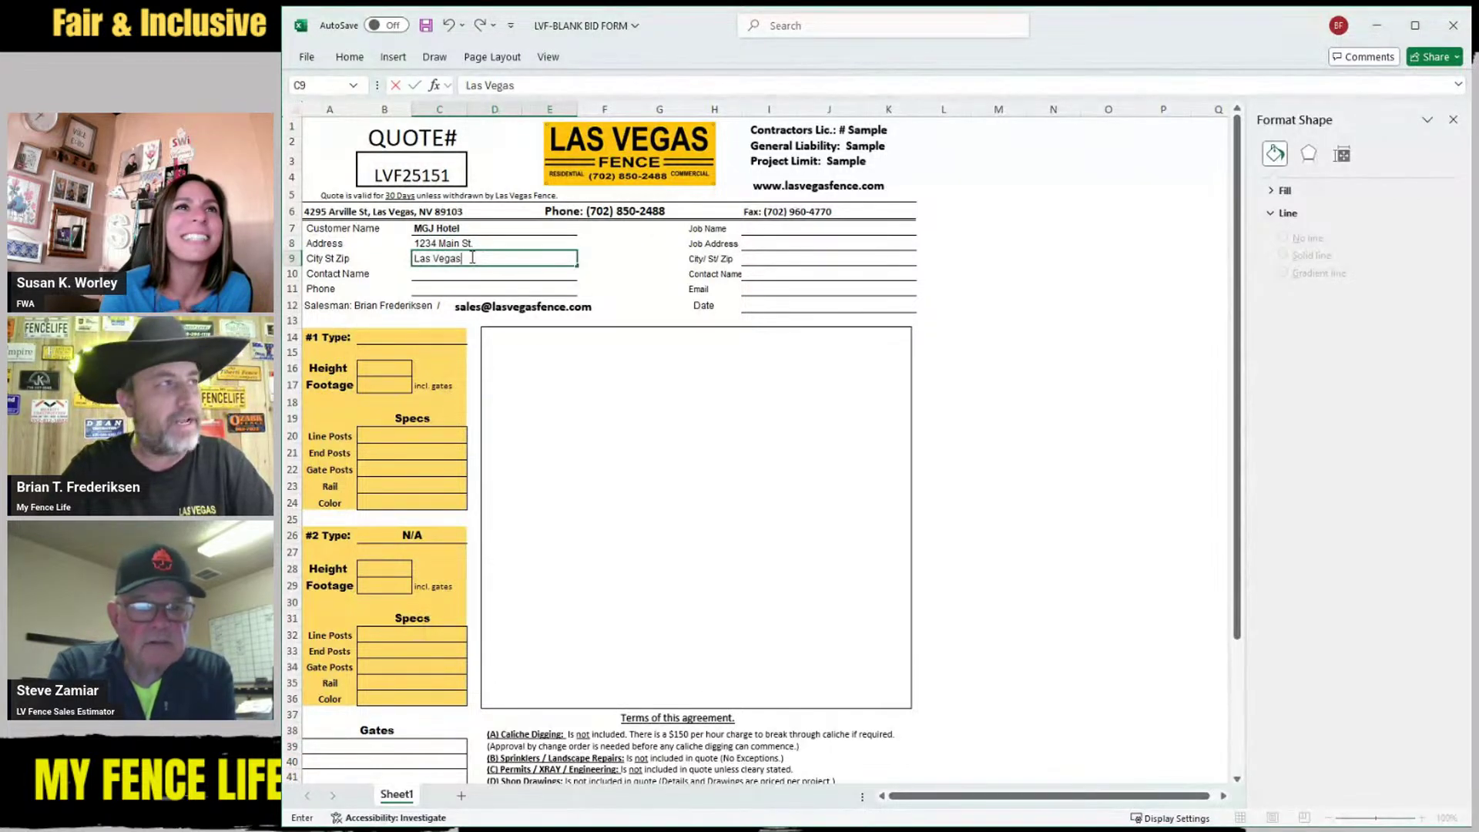
type(", NV")
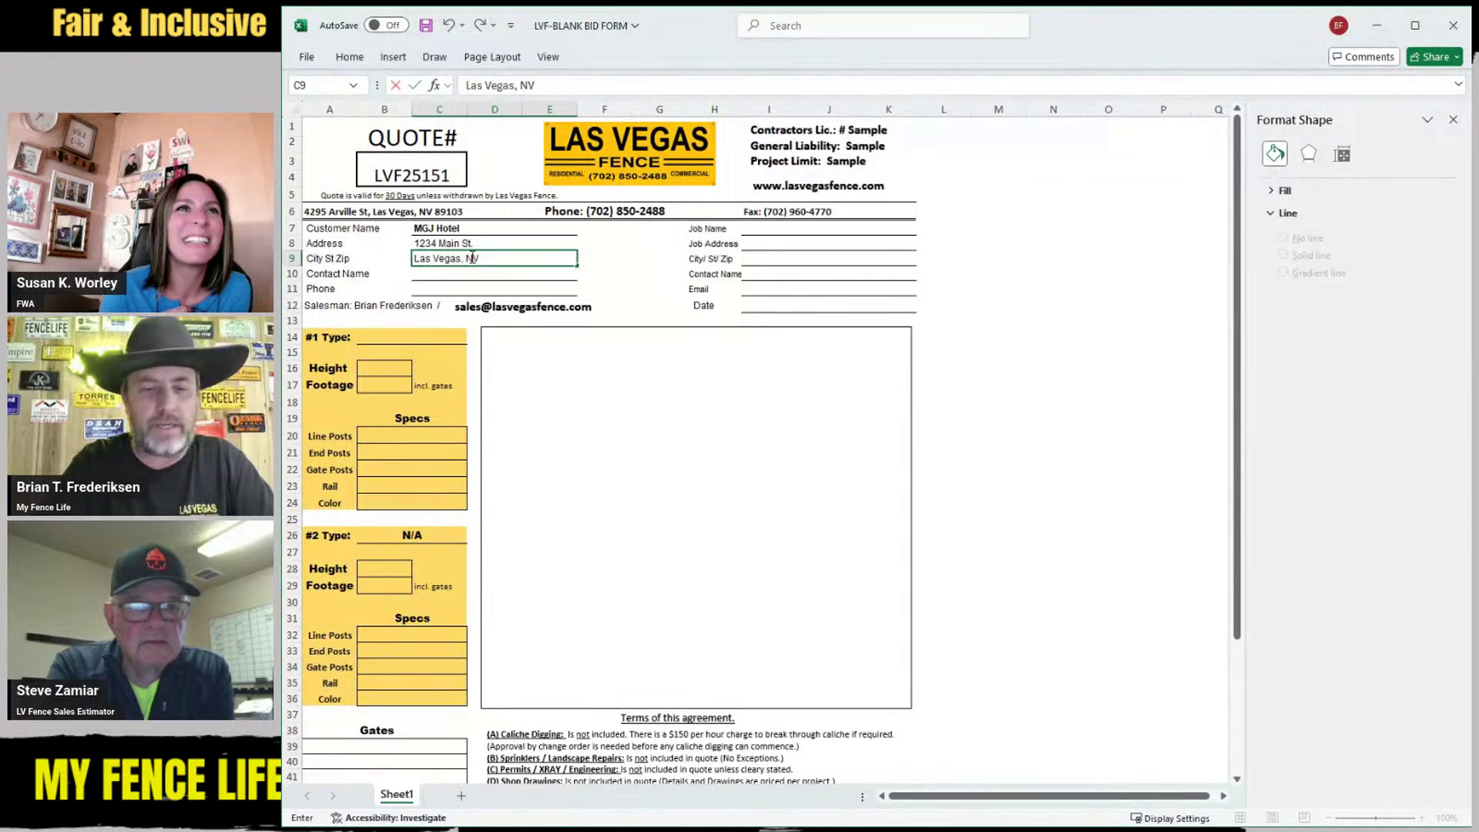
type(" 891234")
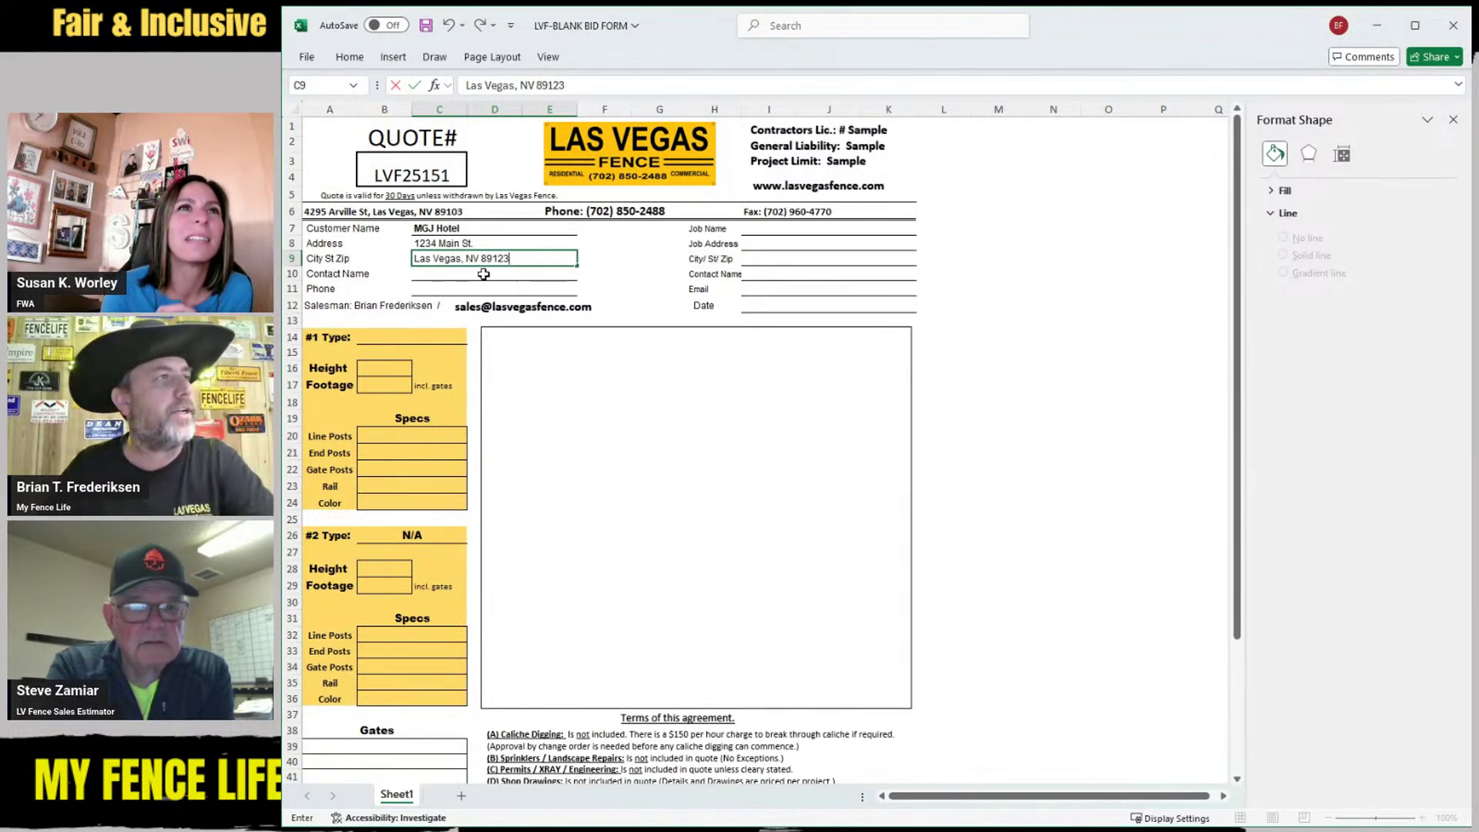
key("BackSpace")
left_click(439, 274)
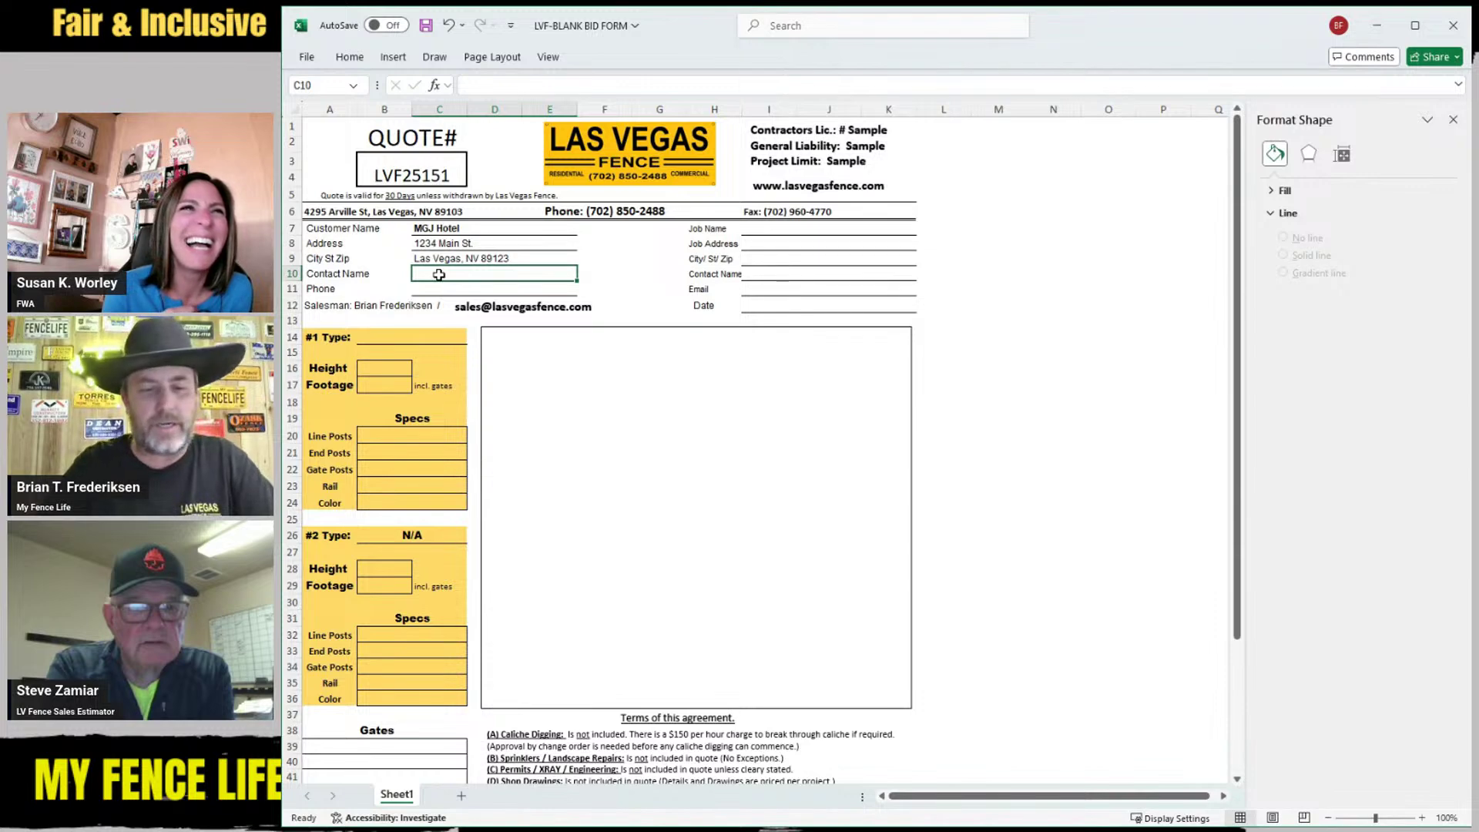
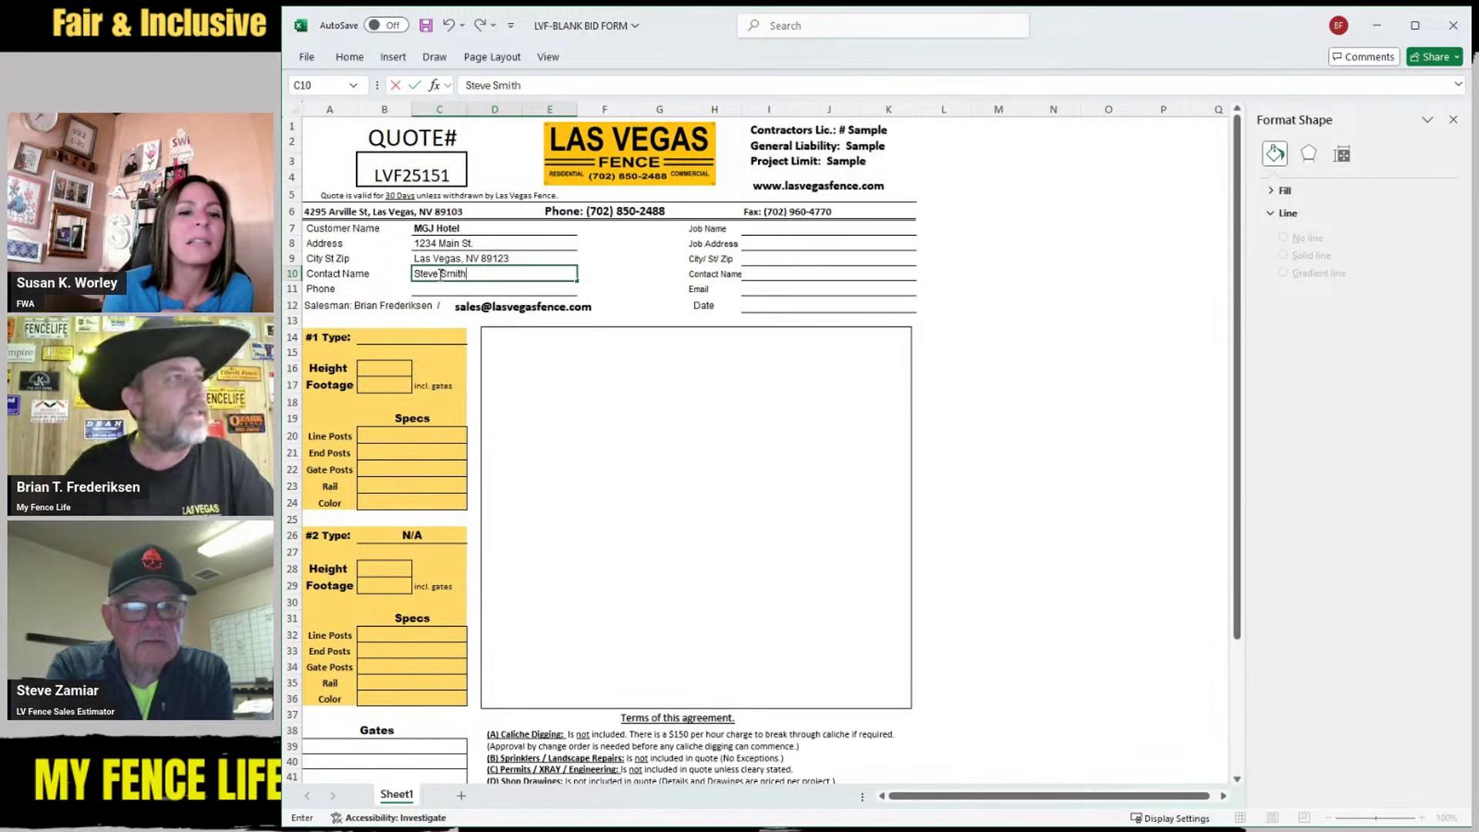
Enter the contact's name and phone number, then check the salesman line
left_click(449, 288)
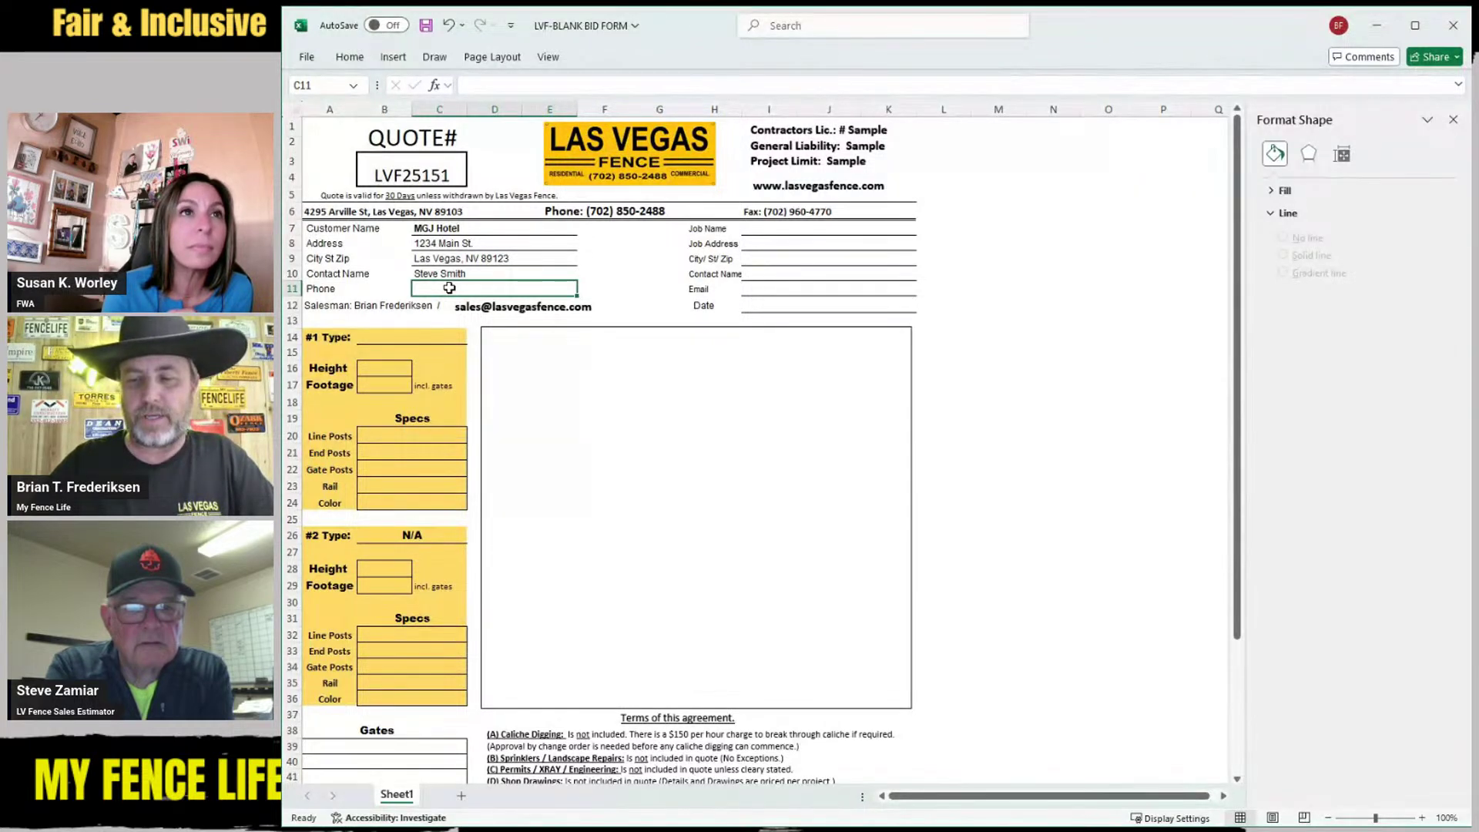
type("702-555")
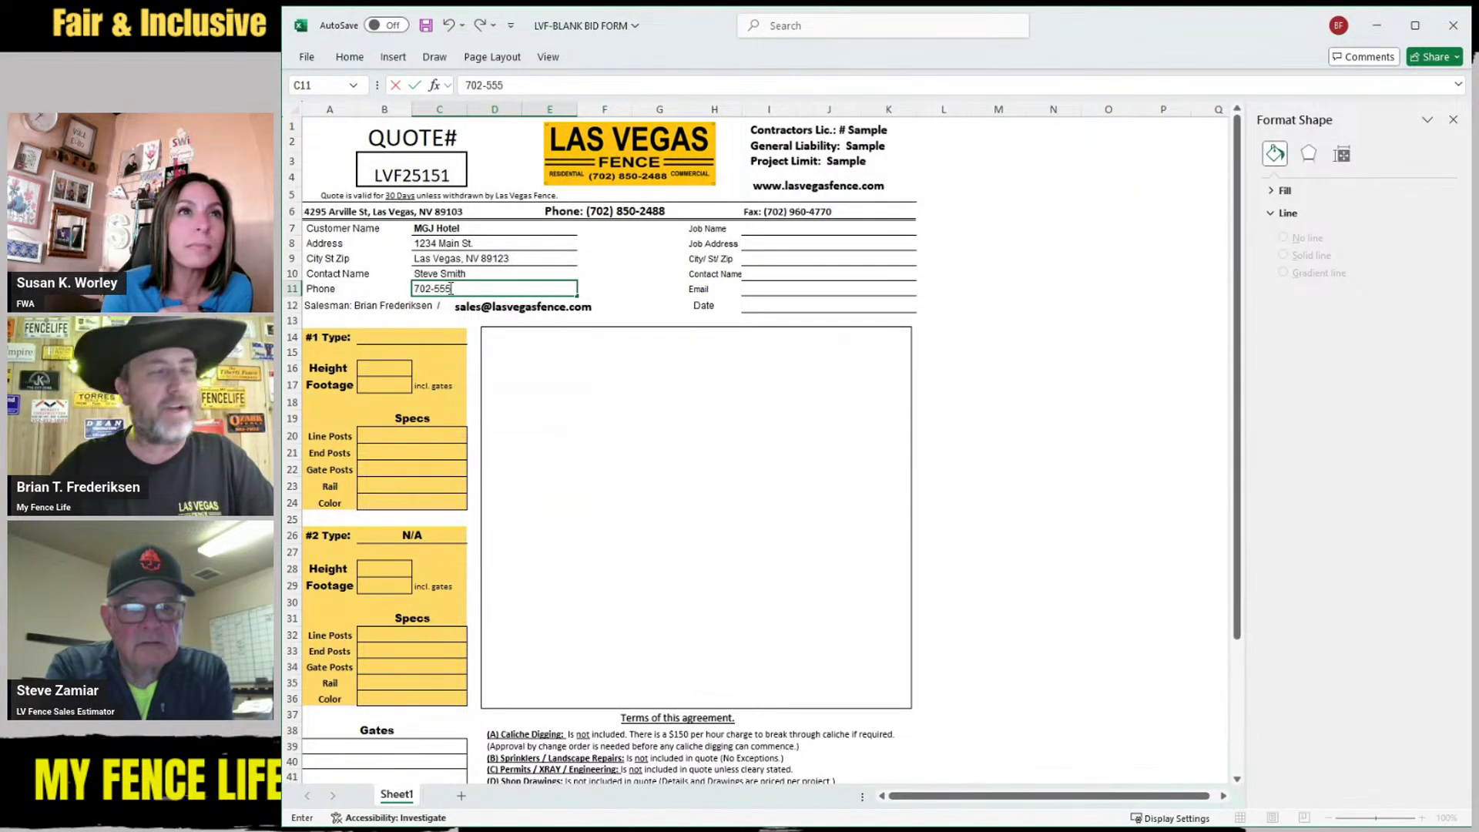
type("-1212")
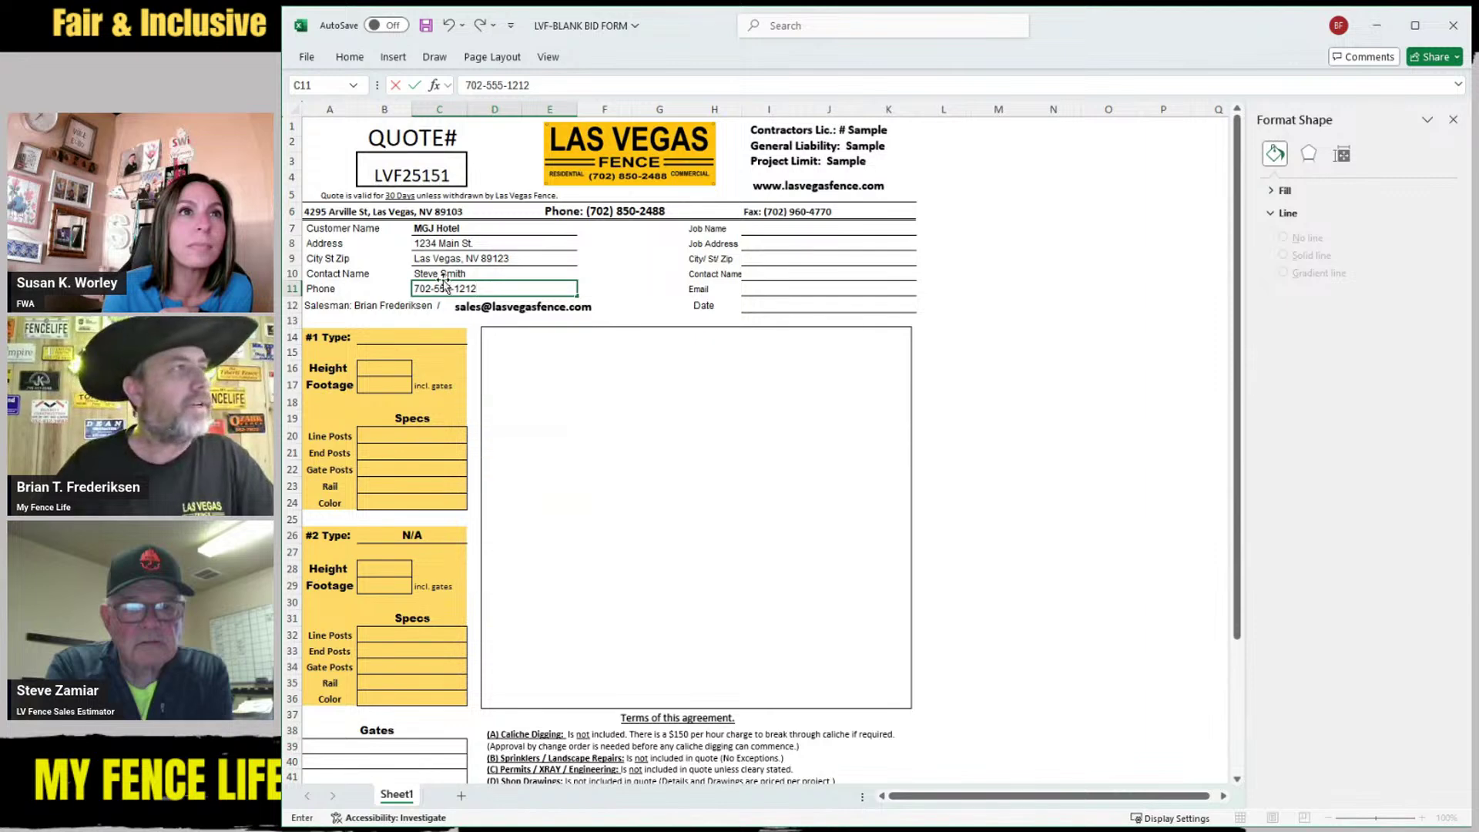
left_click(517, 309)
left_click(370, 305)
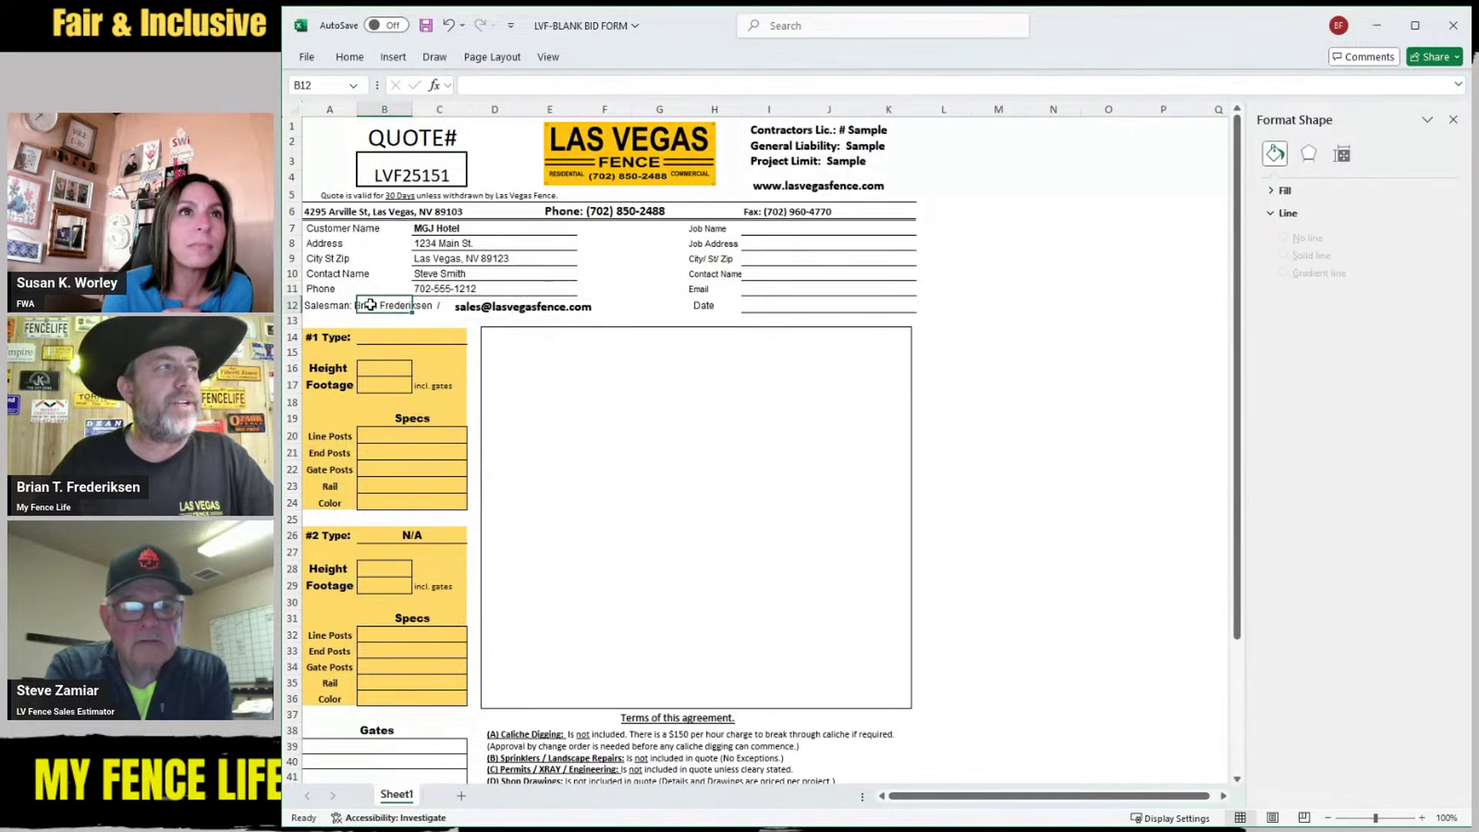
left_click(317, 304)
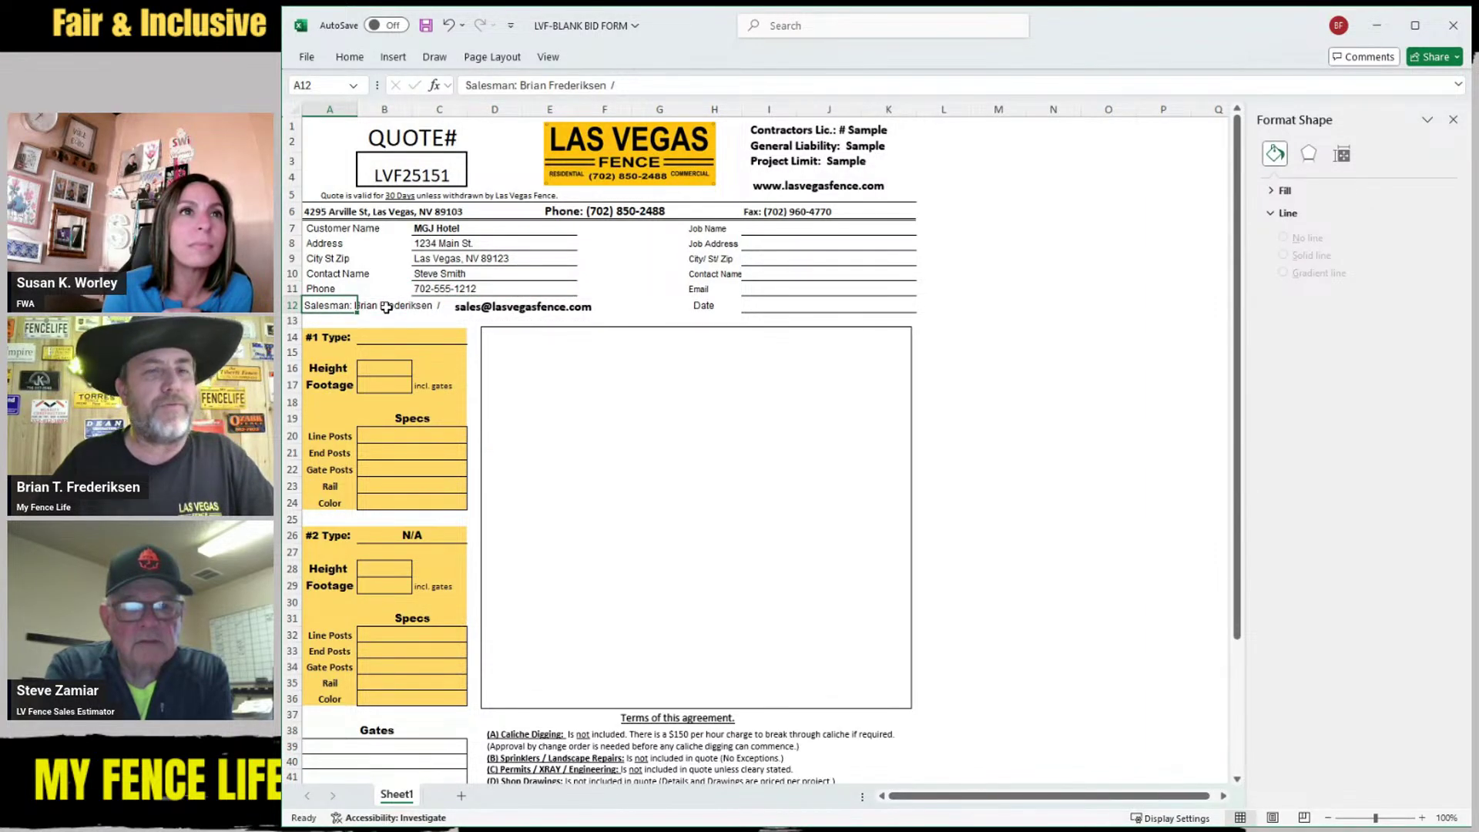
left_click(755, 231)
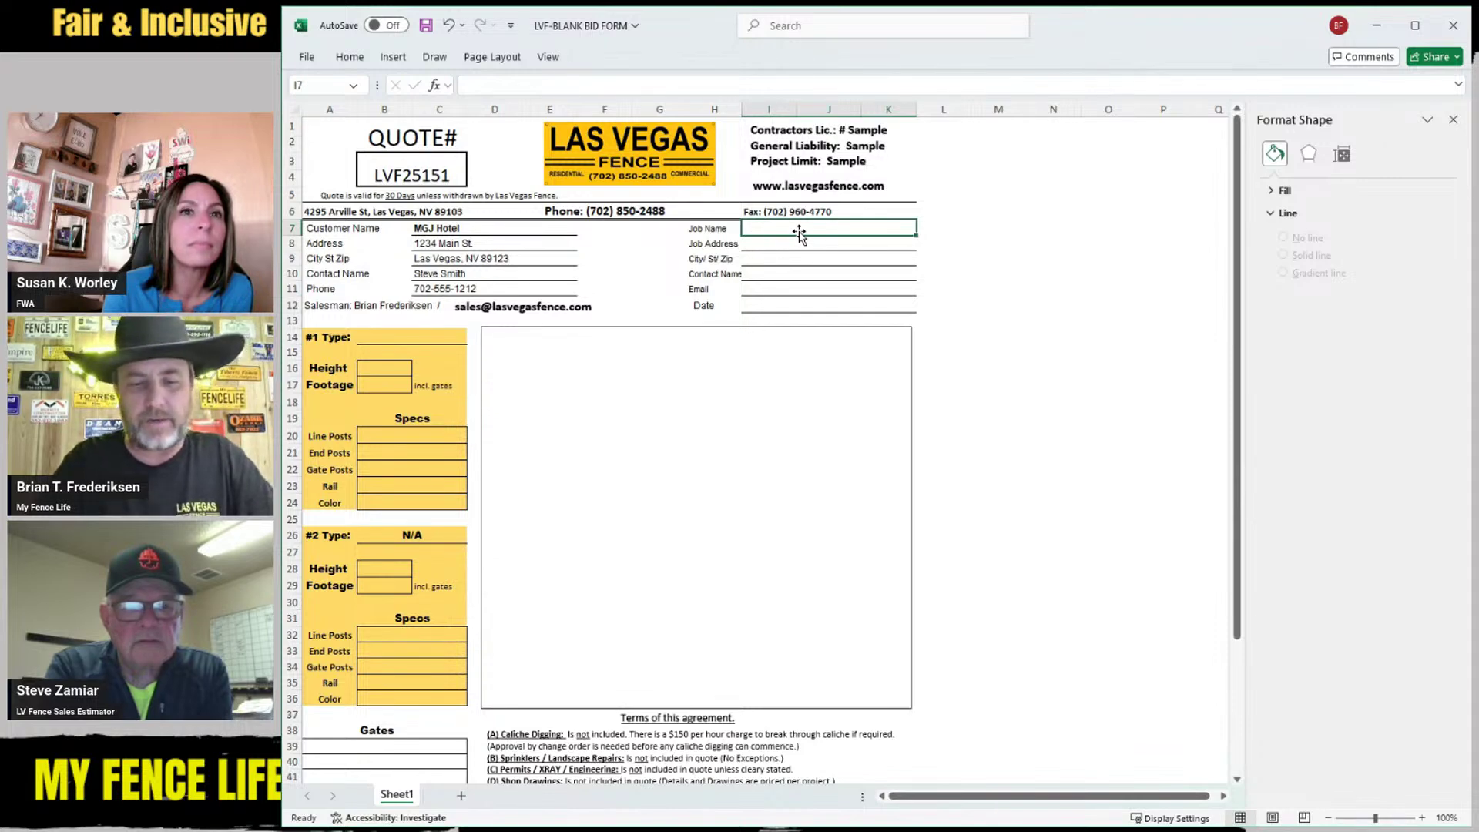
Enter job name Parking Garage and job address Sames
type("Pa")
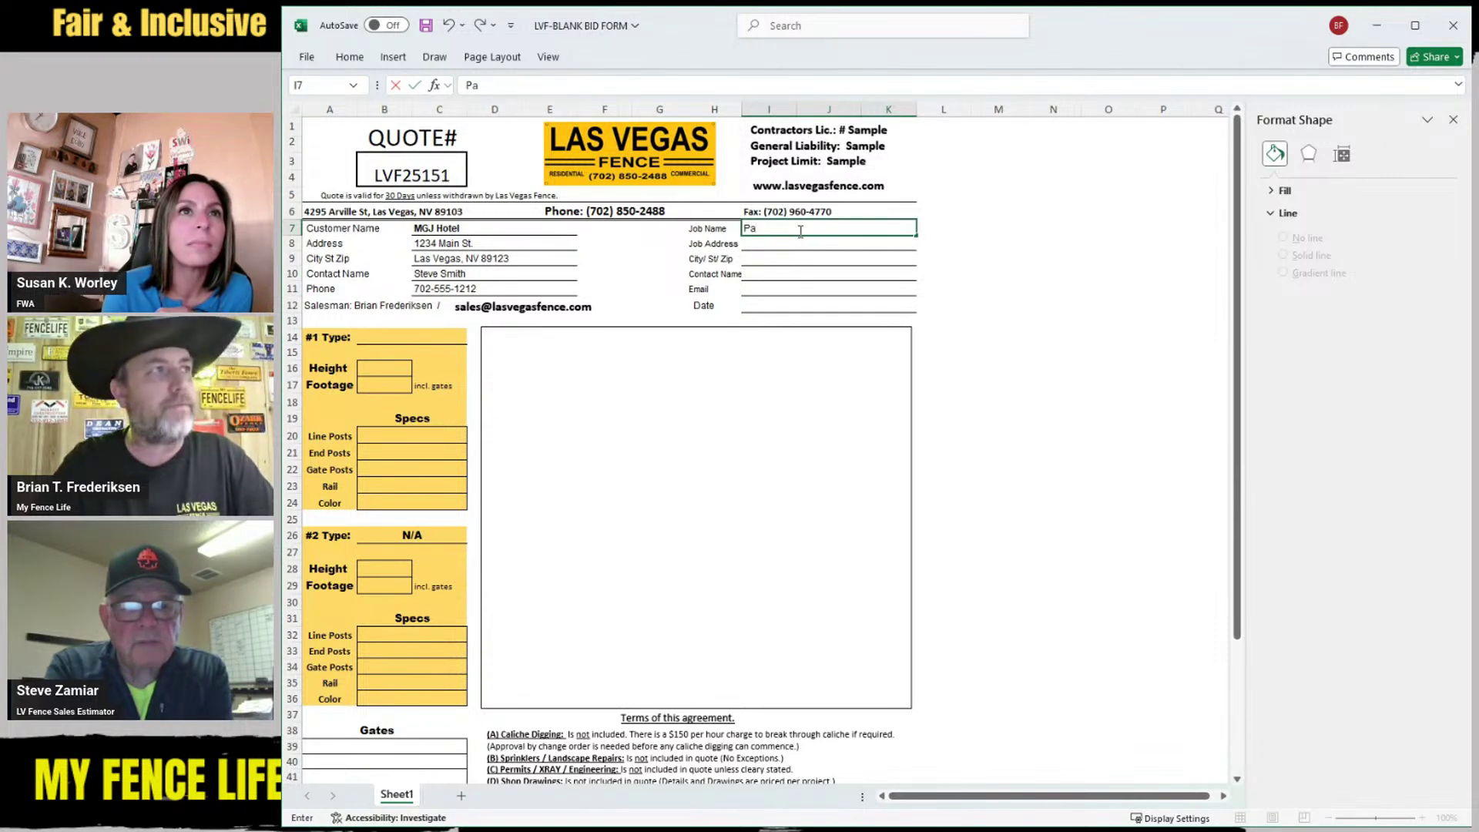
type("rking GA")
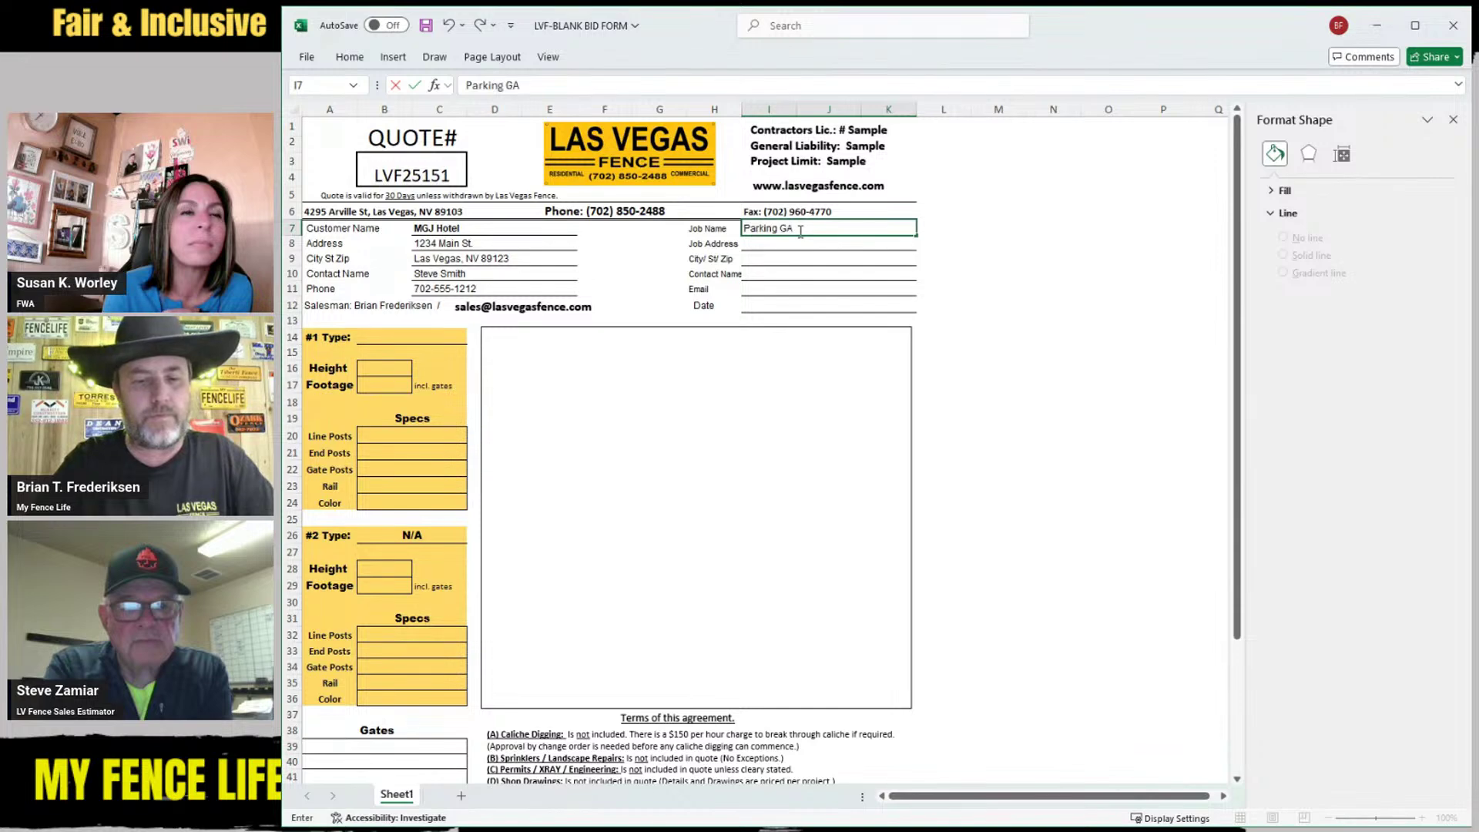
type("rage")
key("BackSpace")
key("BackSpace")
key("BackSpace")
key("BackSpace")
key("BackSpace")
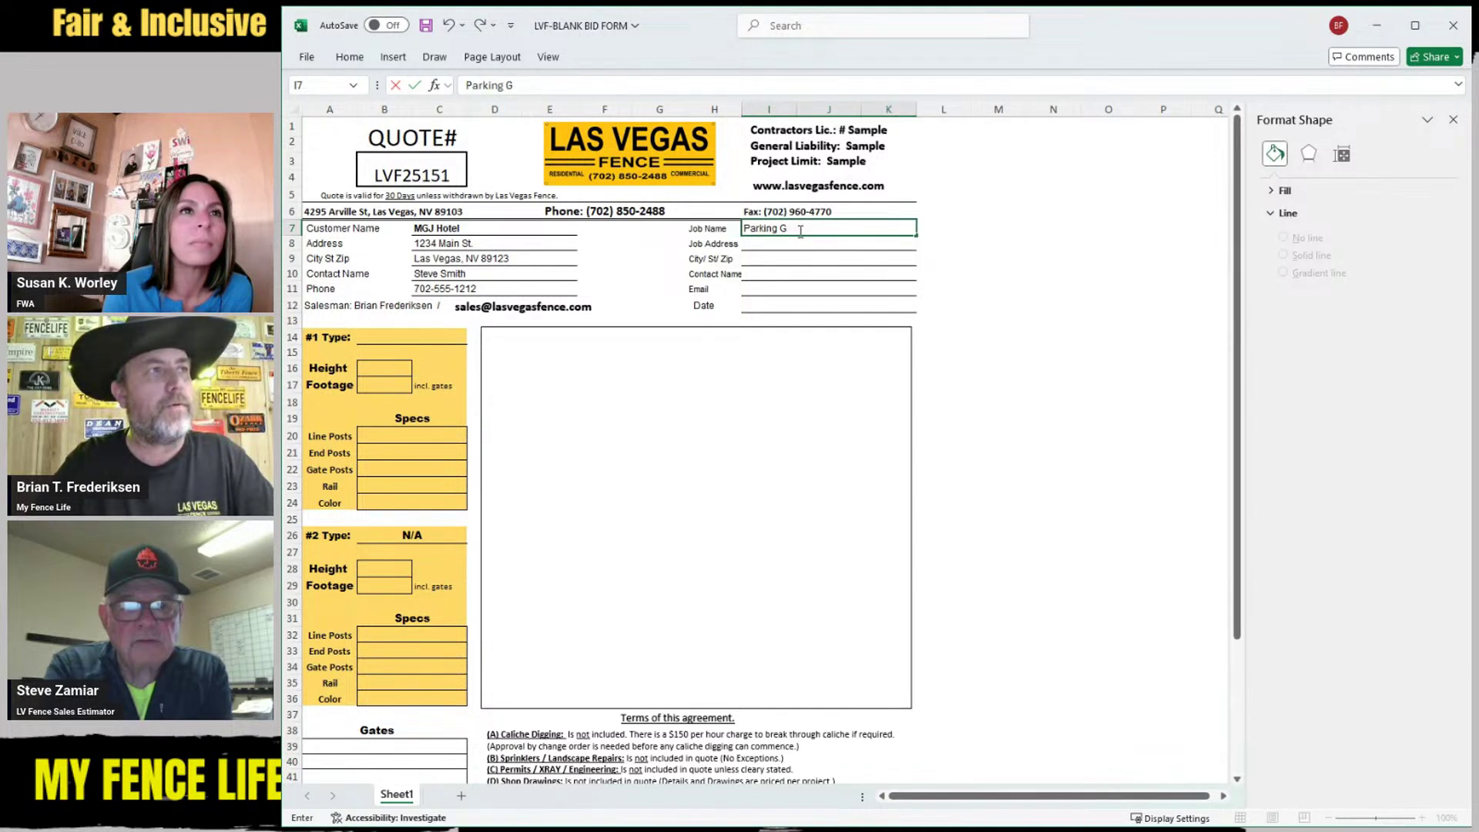
type("arage")
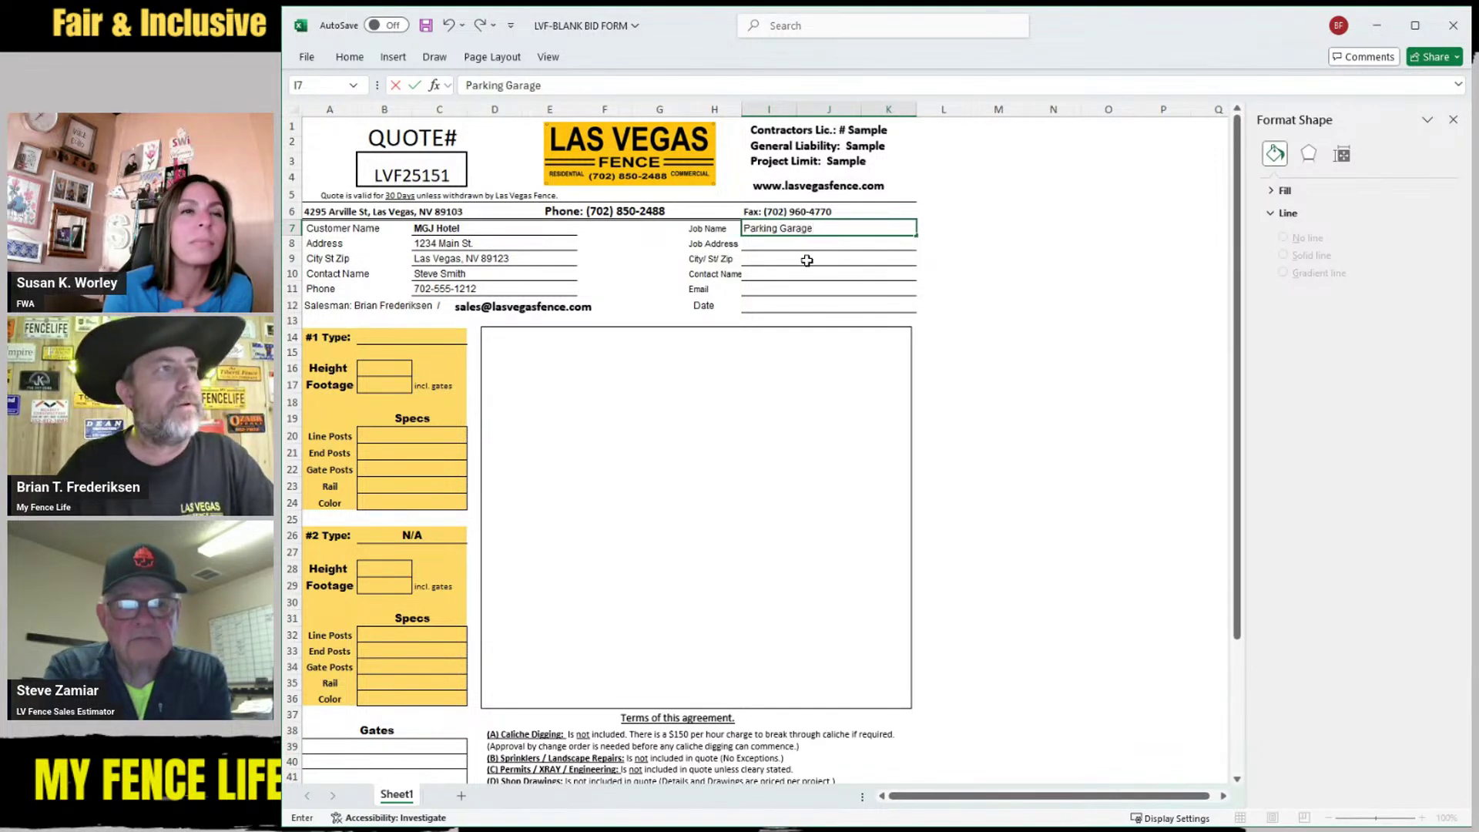
key("Return")
type("Sames")
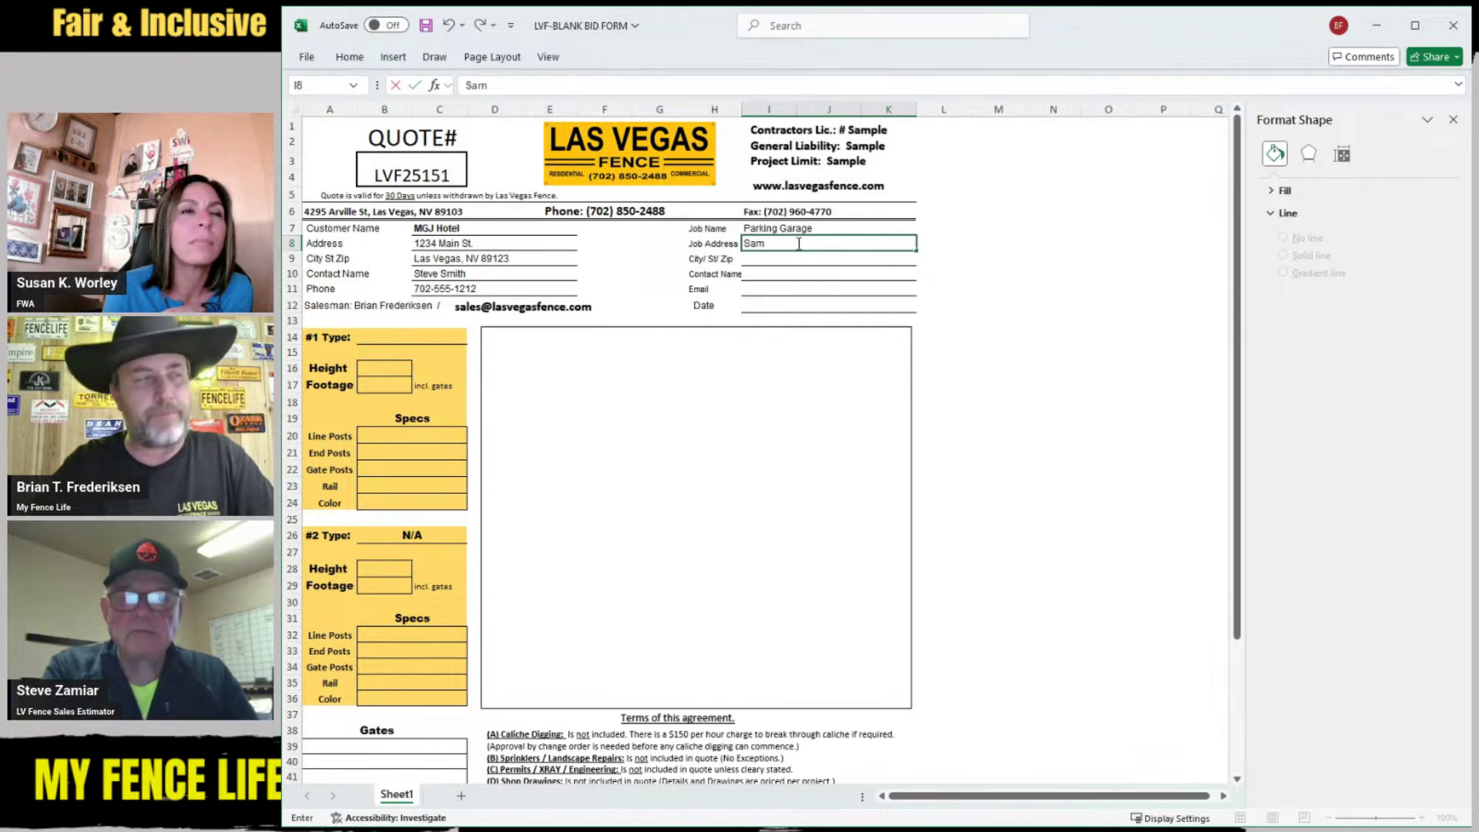
left_click(793, 289)
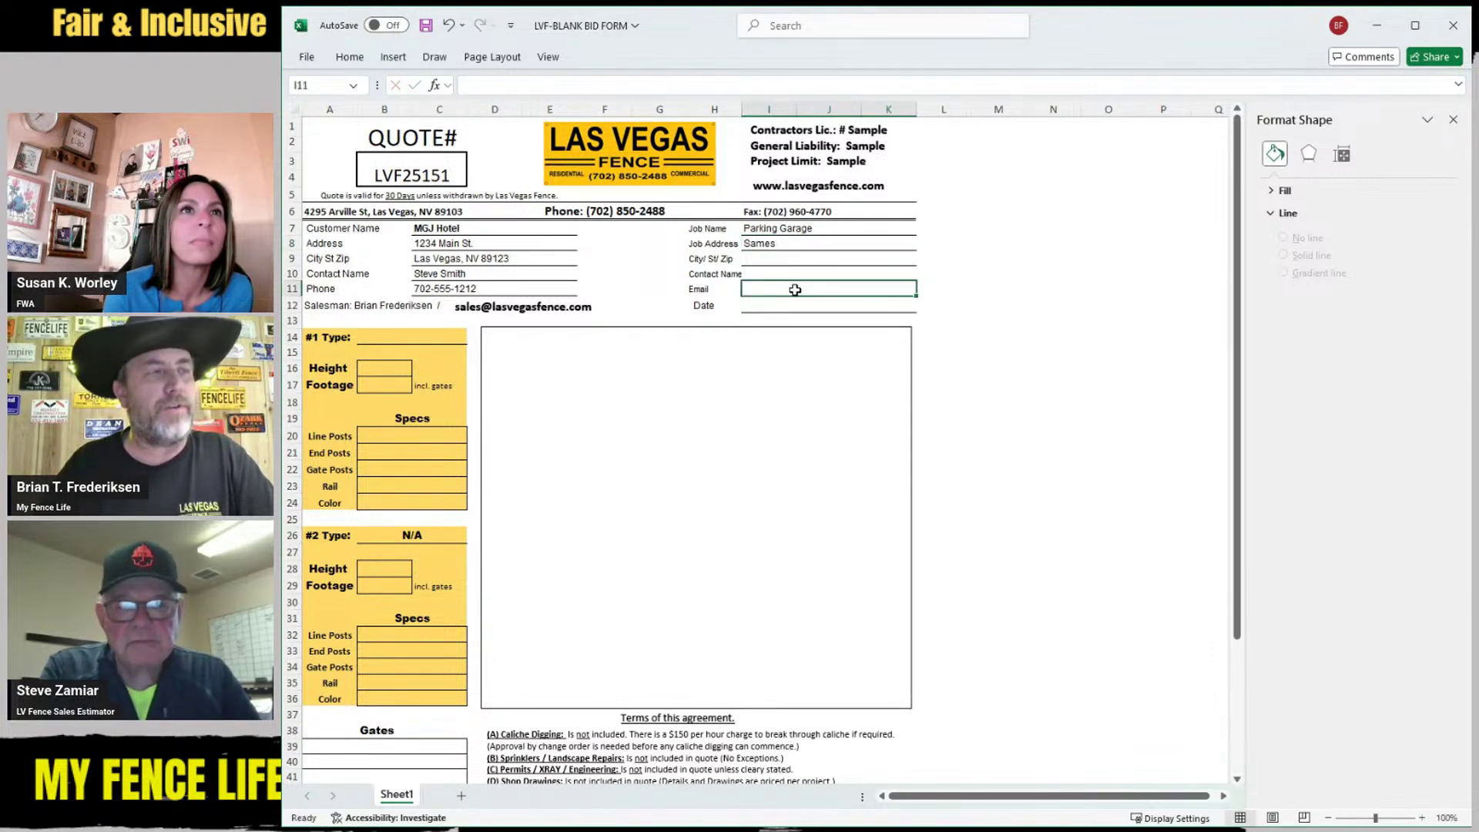
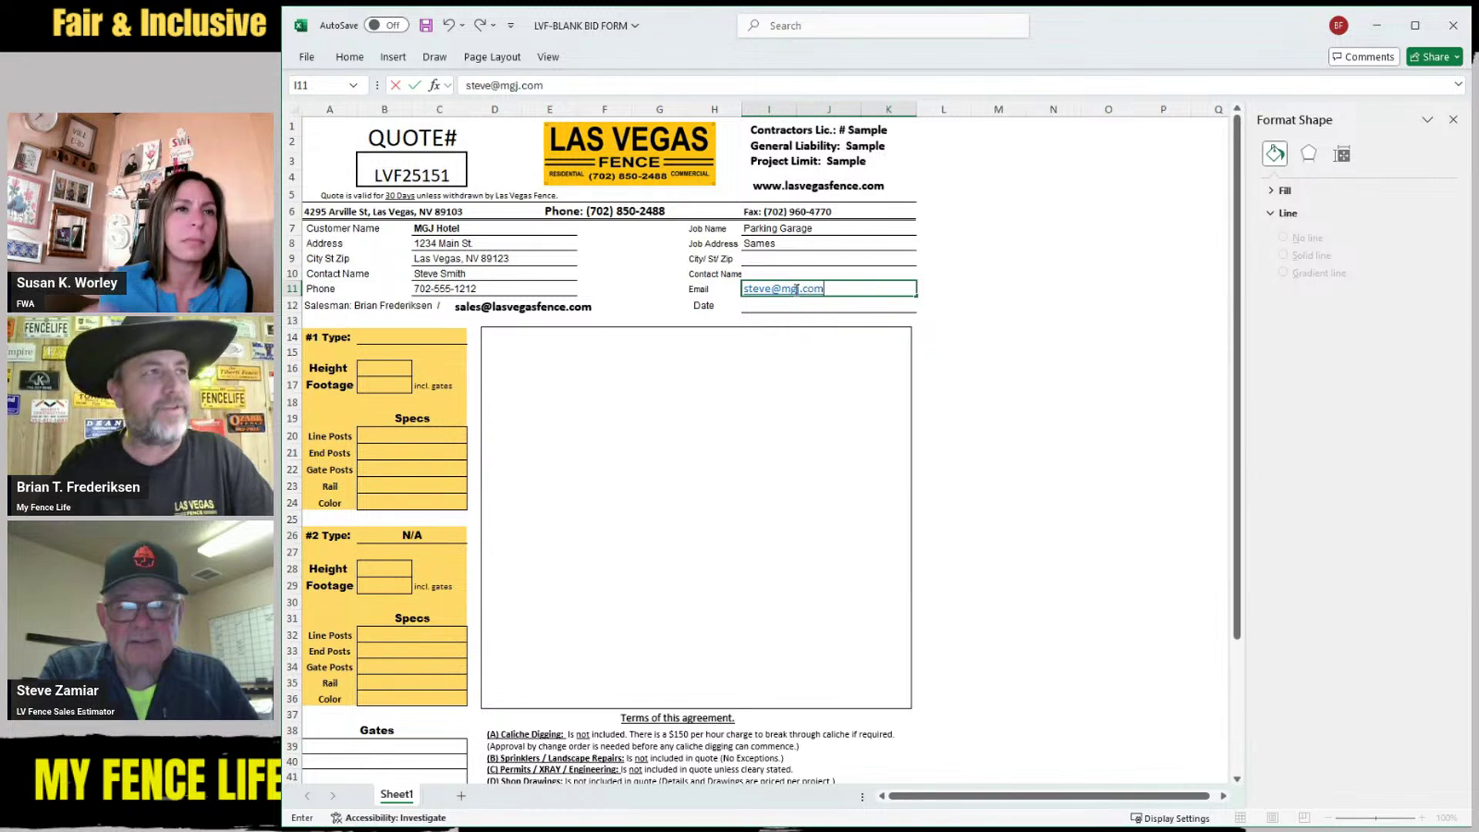
Fill in the contact's e-mail and the date 1/29/2025
key("Return")
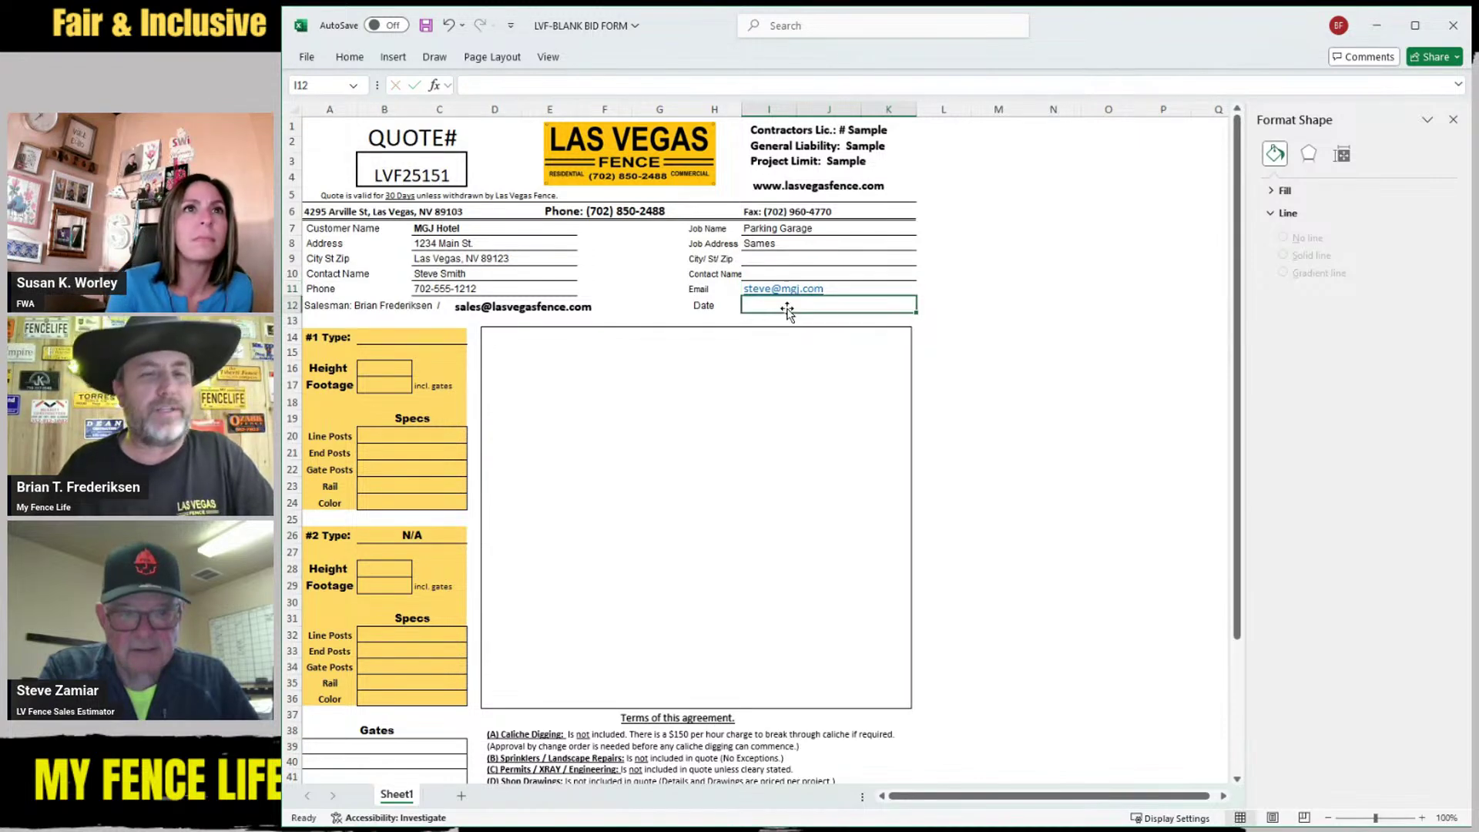
type("1/2")
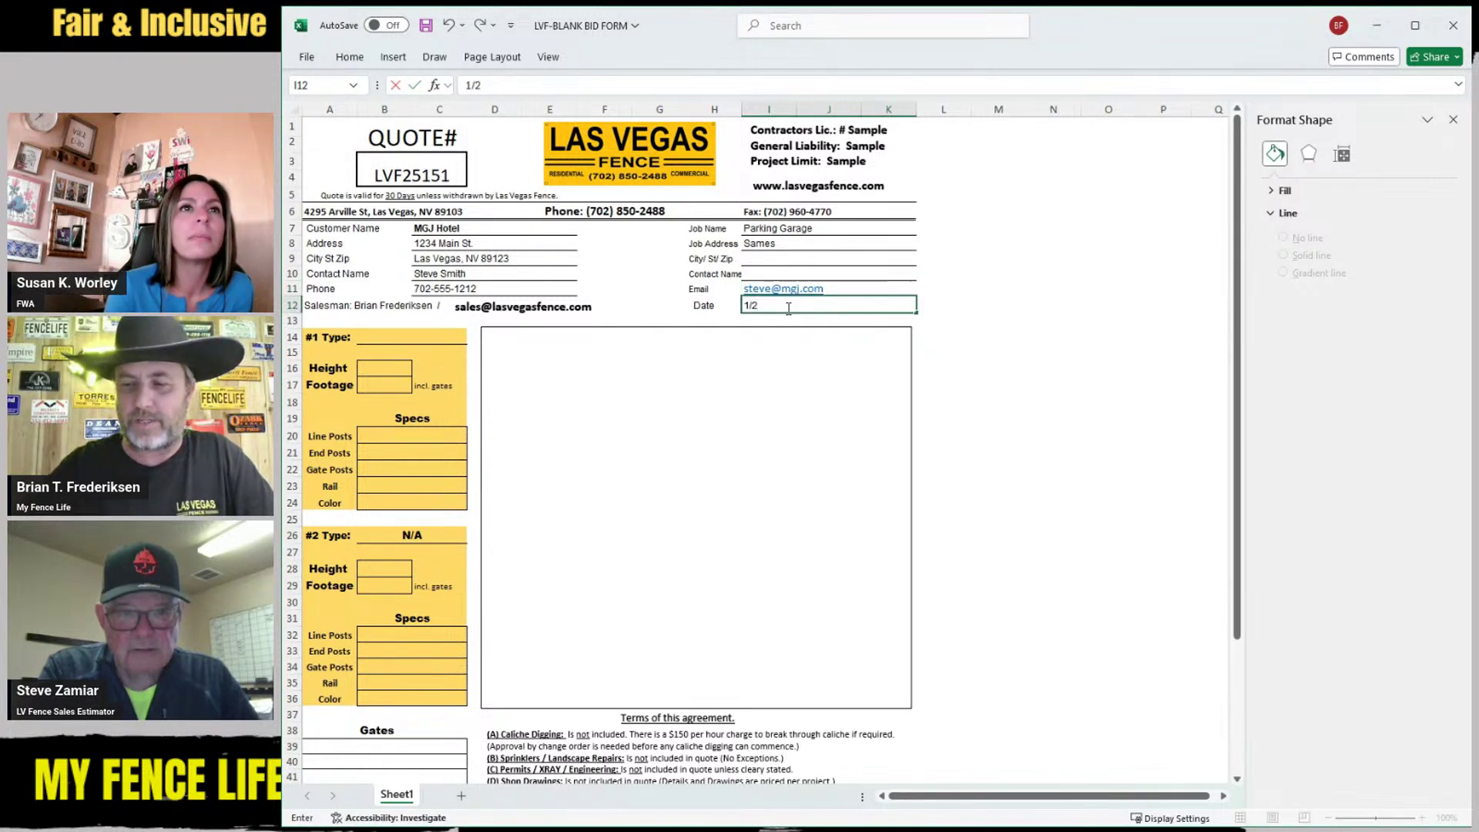
type("9/2025")
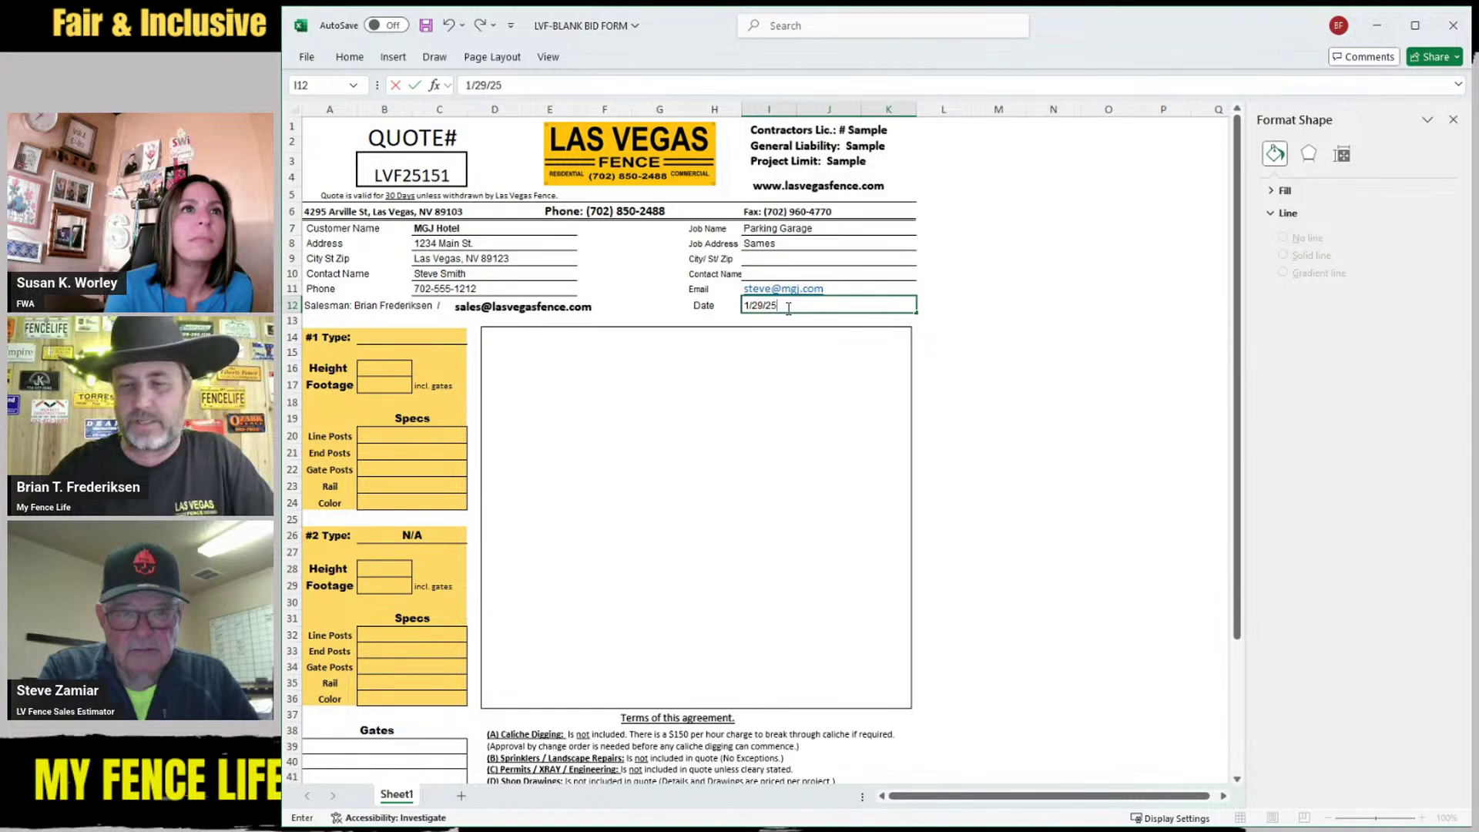
left_click(714, 401)
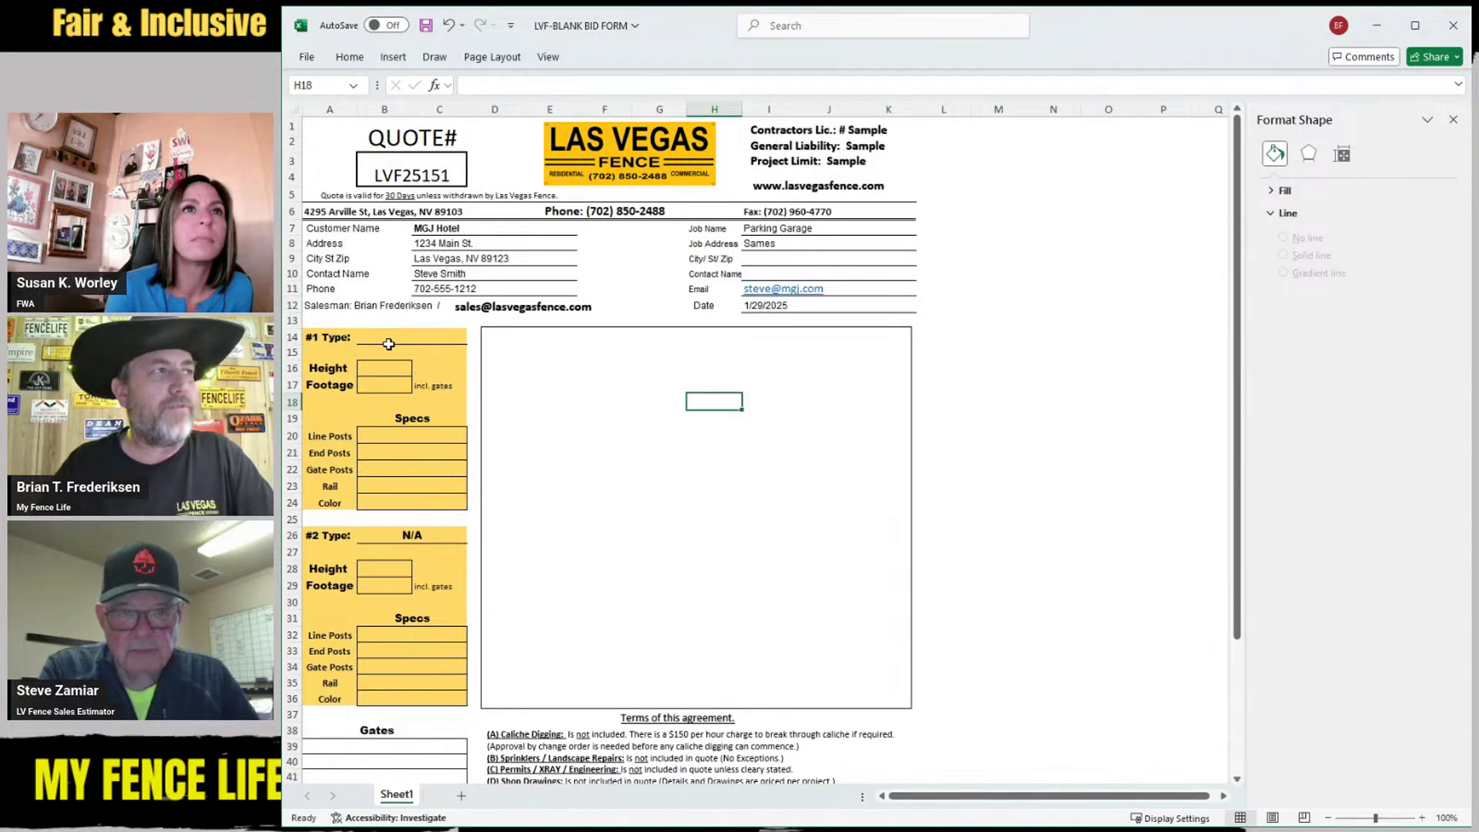
scroll(387, 344, "down", 1)
scroll(387, 344, "up", 1)
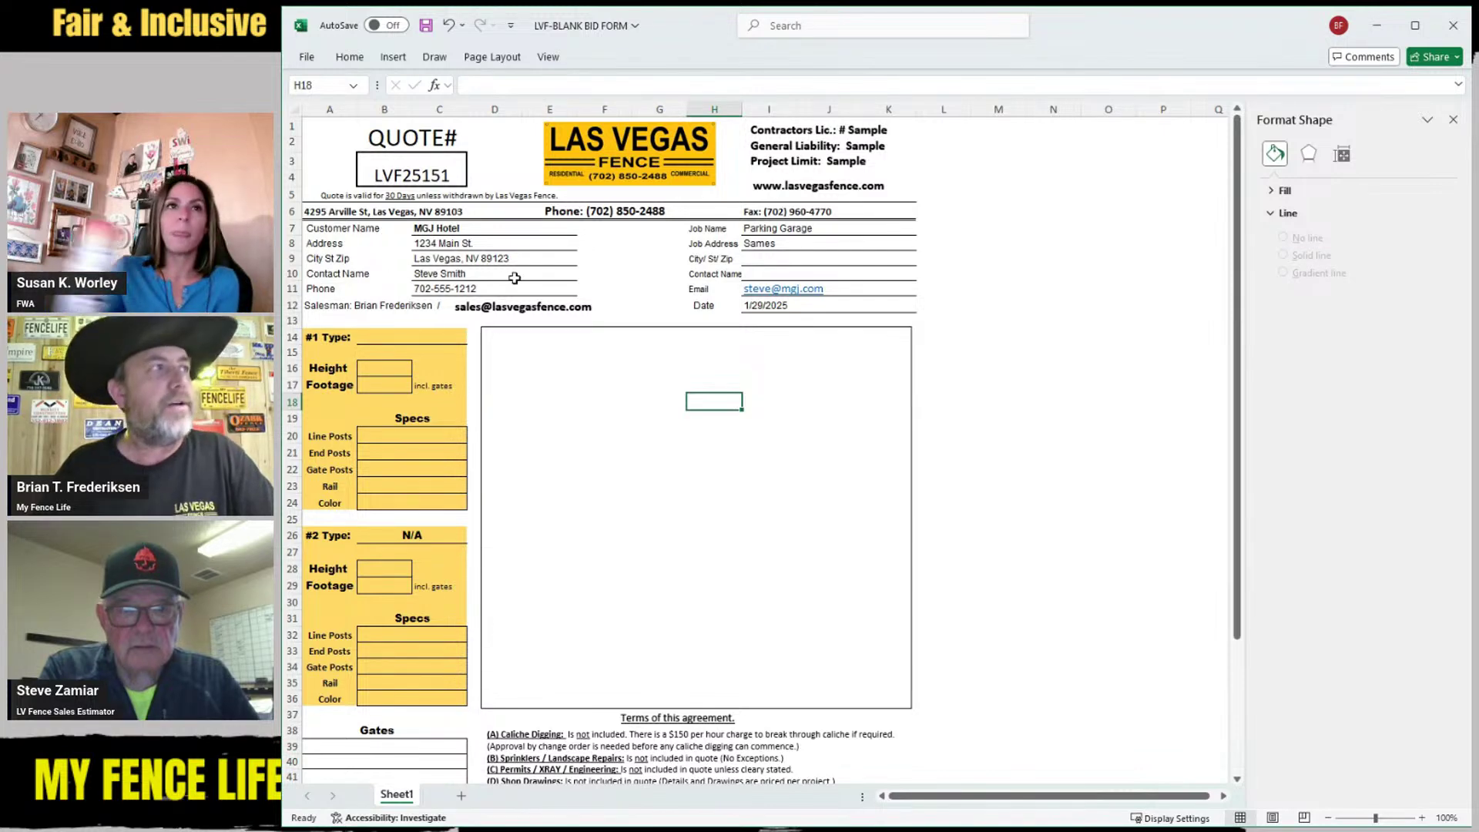
scroll(514, 279, "down", 1)
scroll(516, 282, "down", 1)
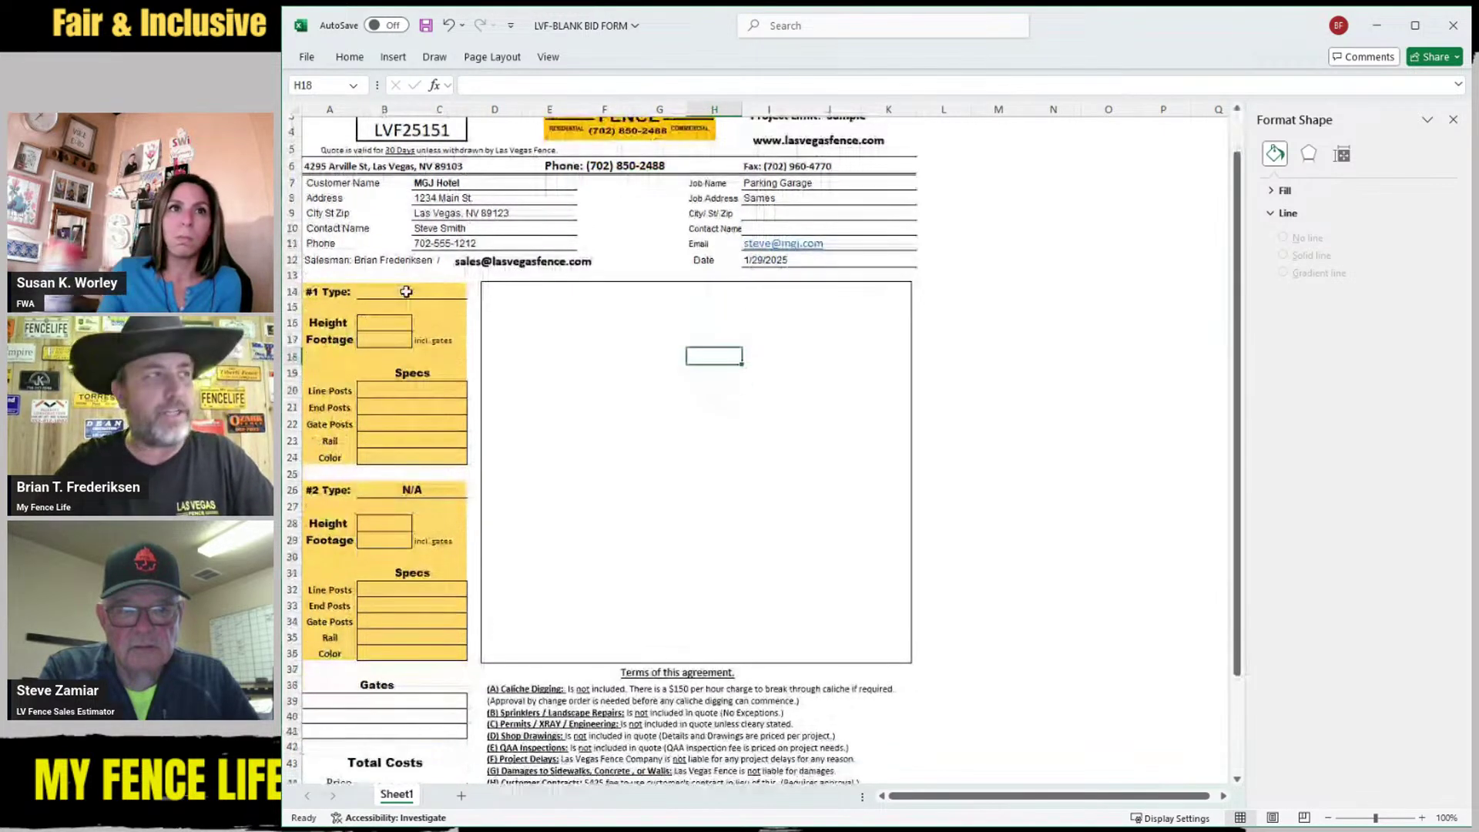
Set the #1 fence type to Chain Link, height 6' and footage 155'
left_click(407, 292)
type("Chain Link")
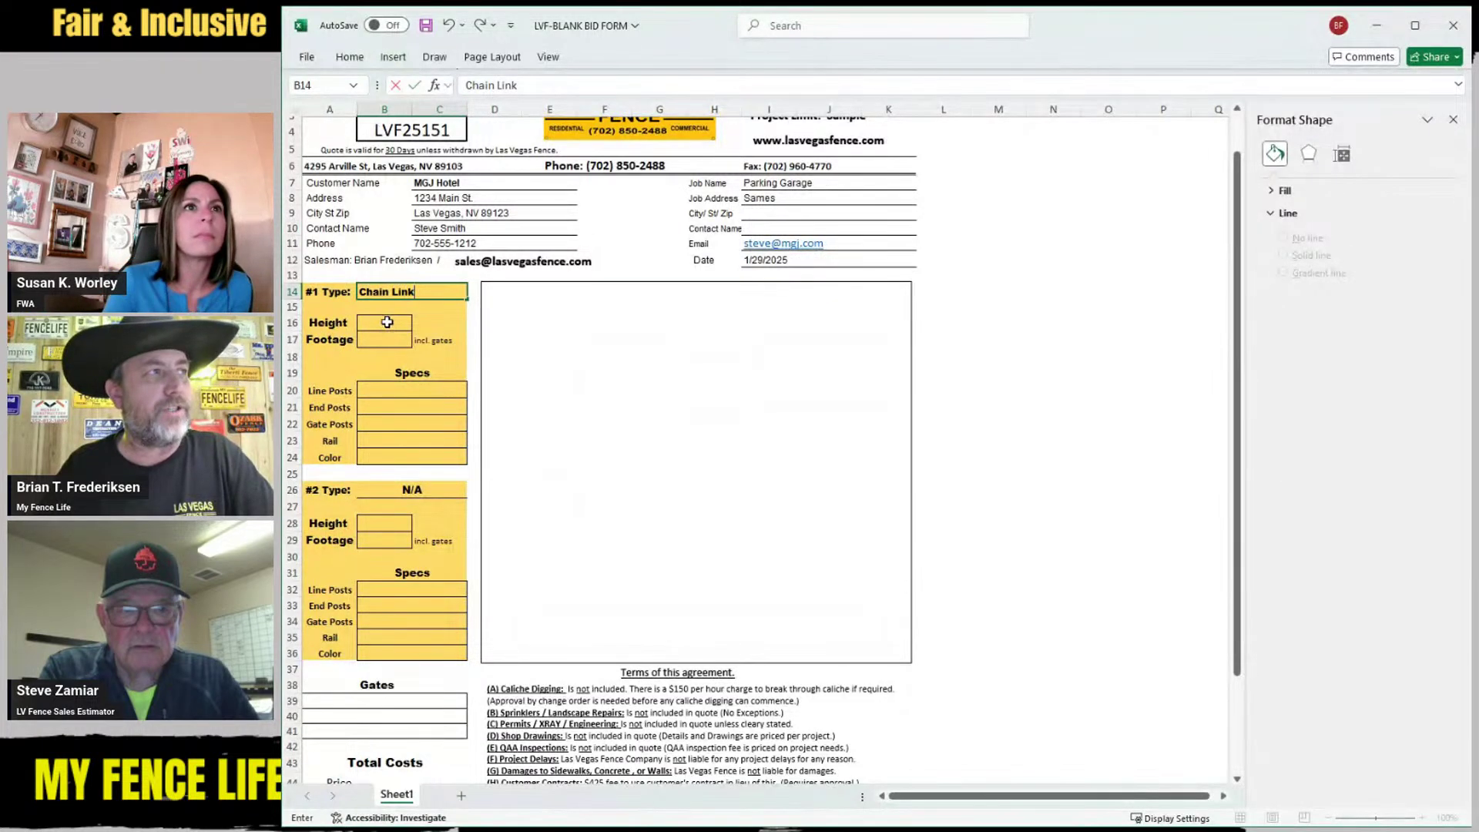
left_click(387, 322)
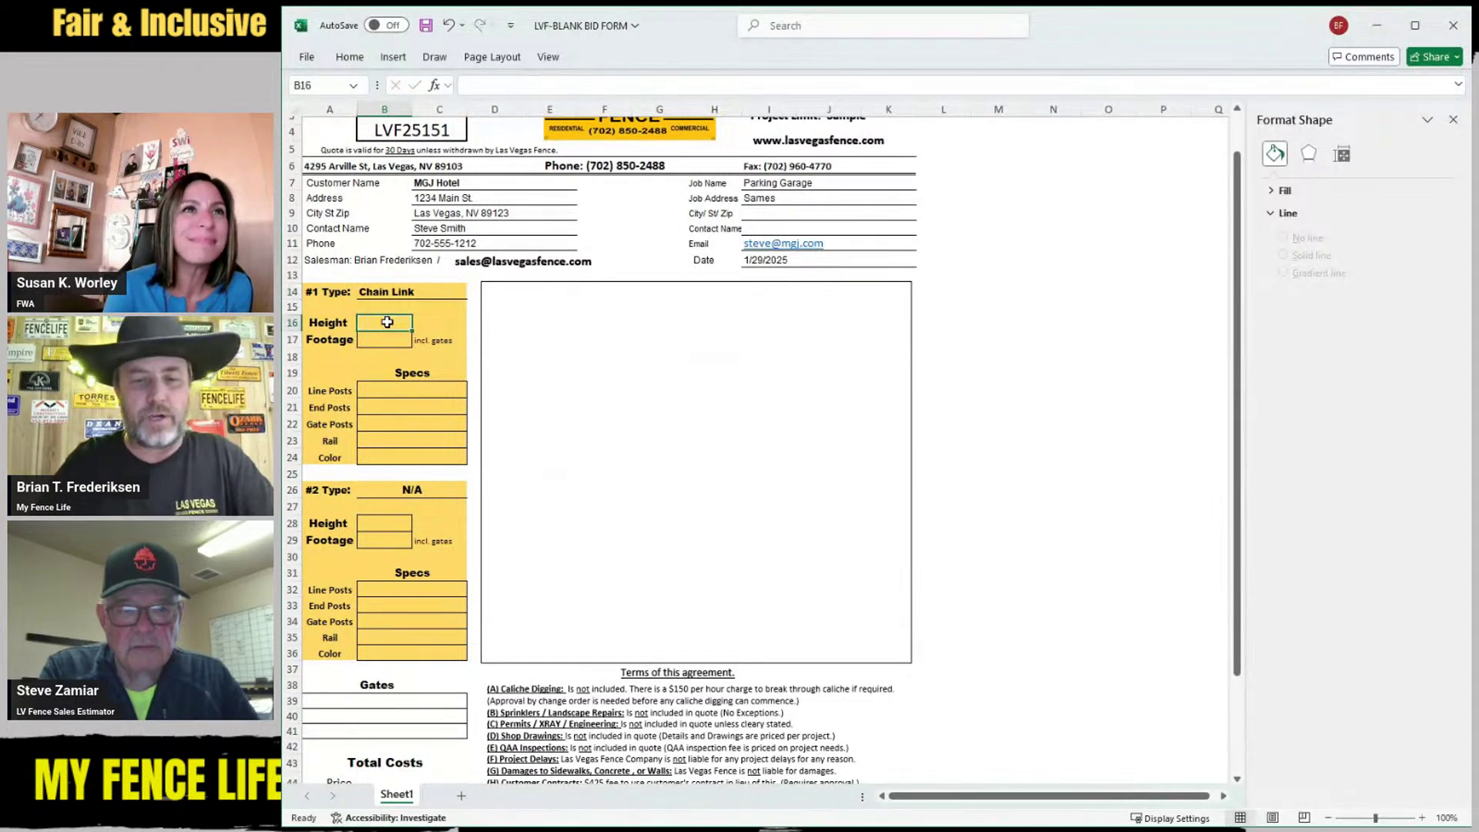
type("6'")
left_click(382, 337)
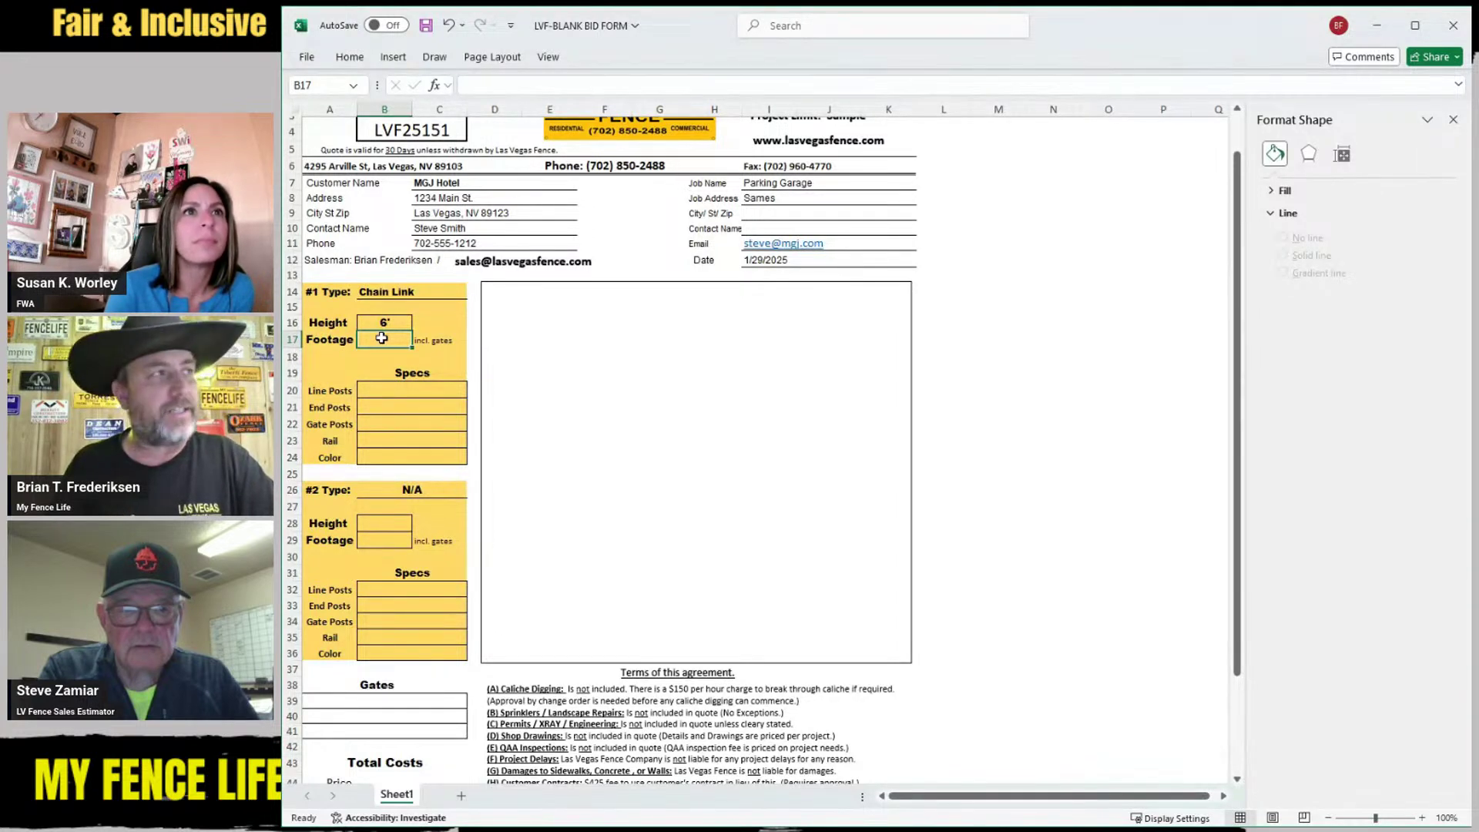
type("1")
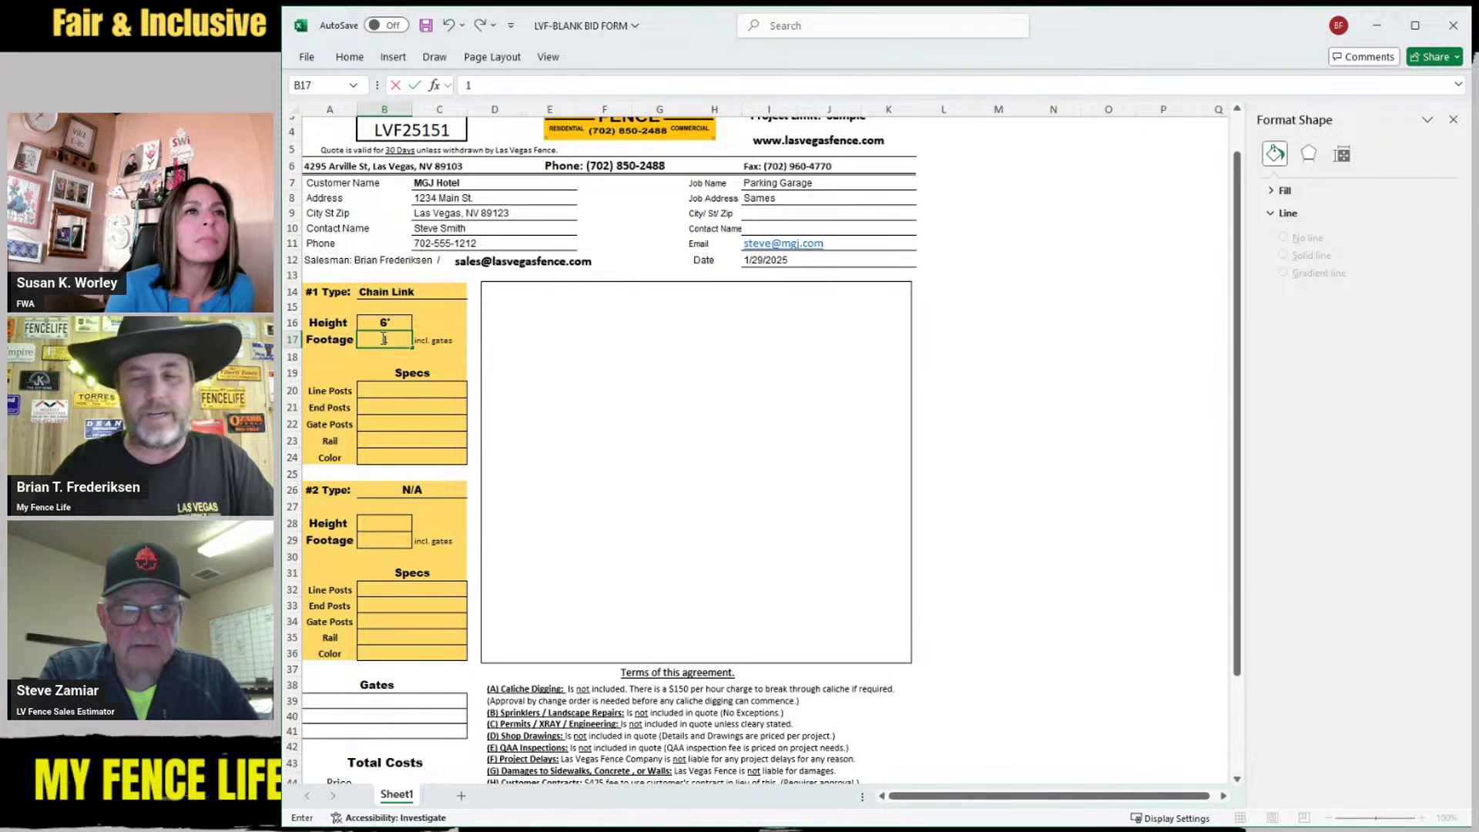
type("55'")
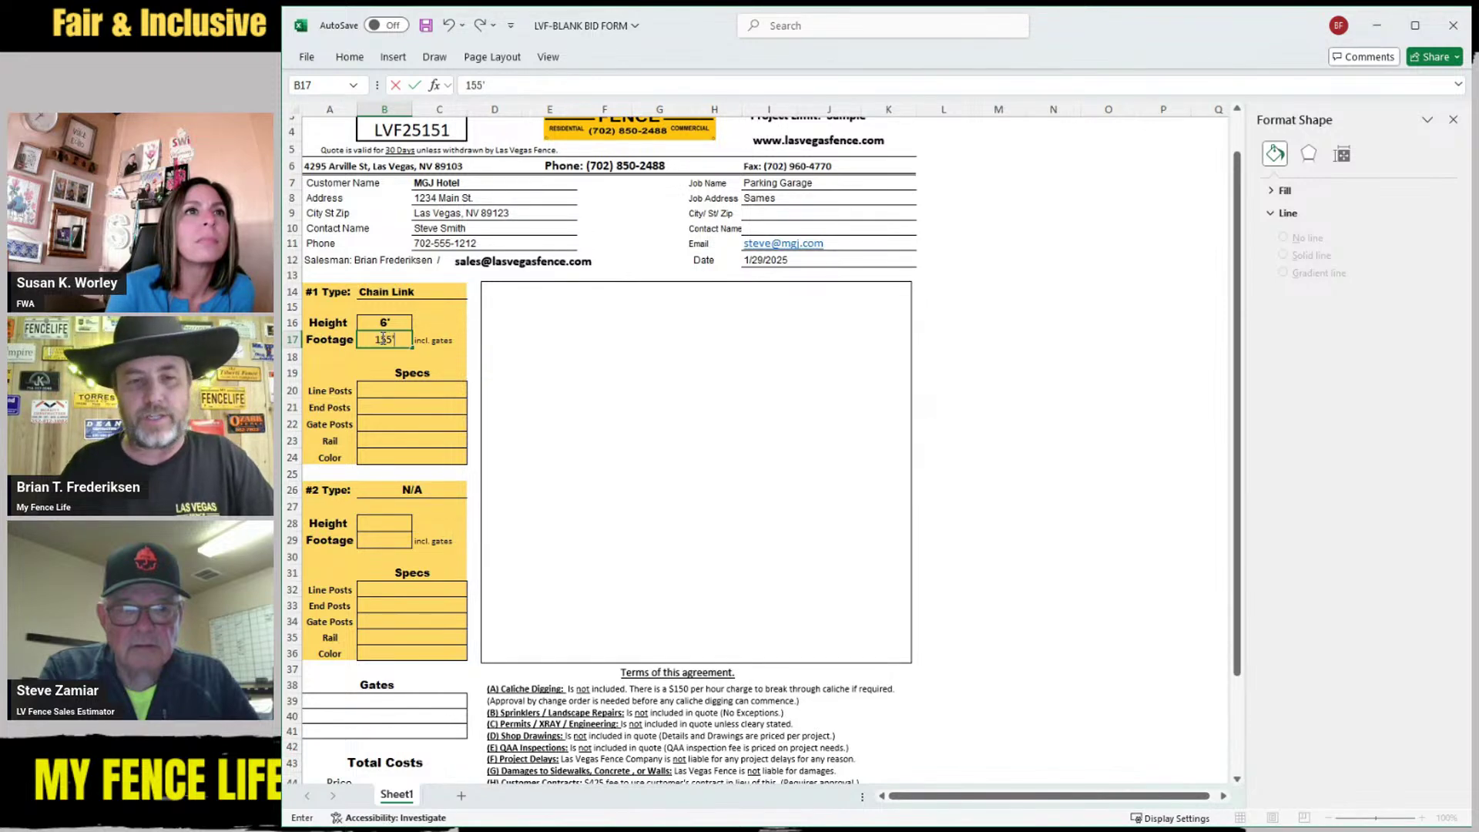
left_click(397, 391)
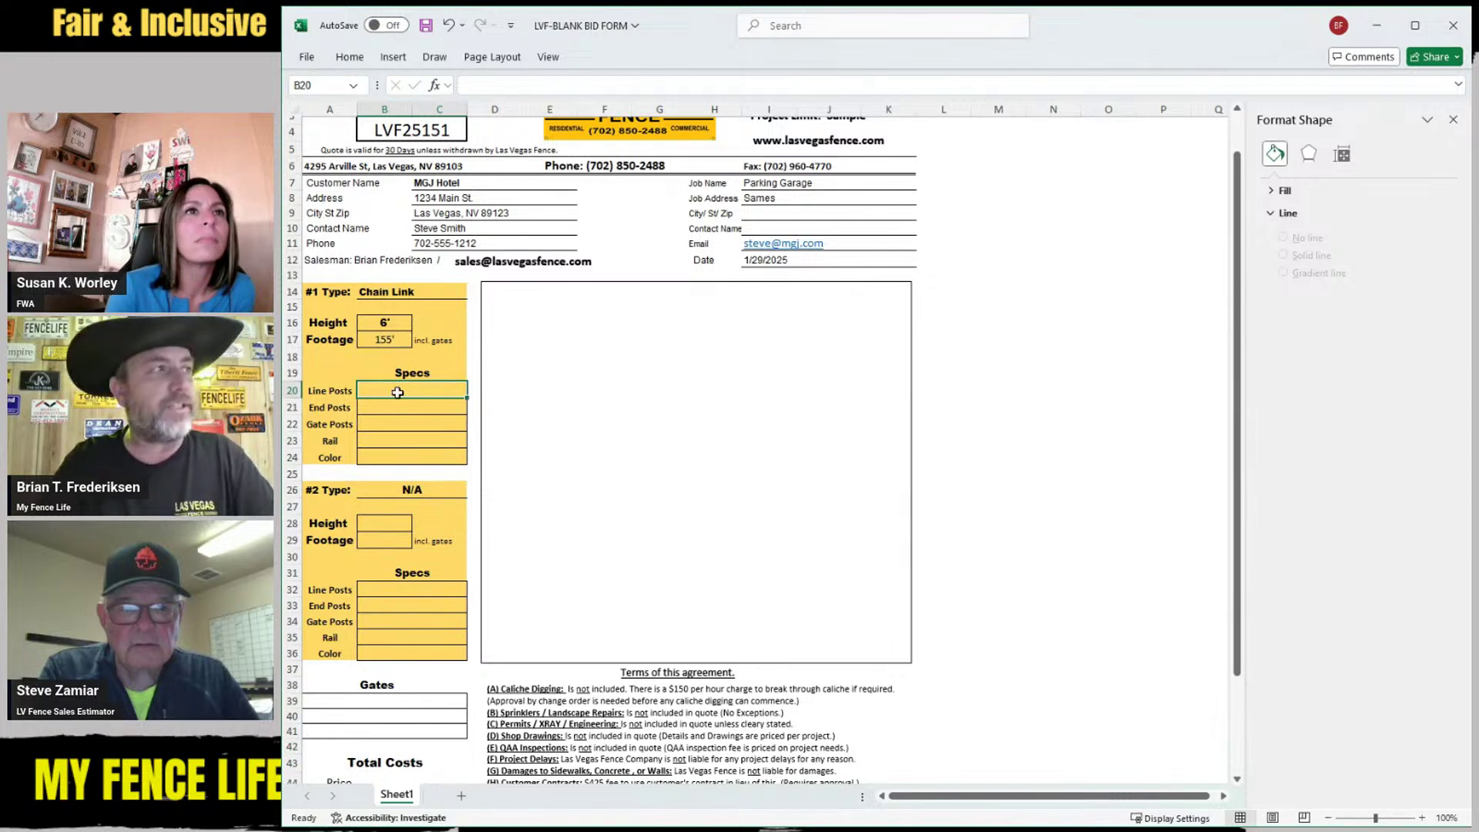
Enter line posts 1 7/8", end posts 2 3/8", gate posts 2 7/8", rail 1 5/8" and color Galvanized
type("1 7/8\"")
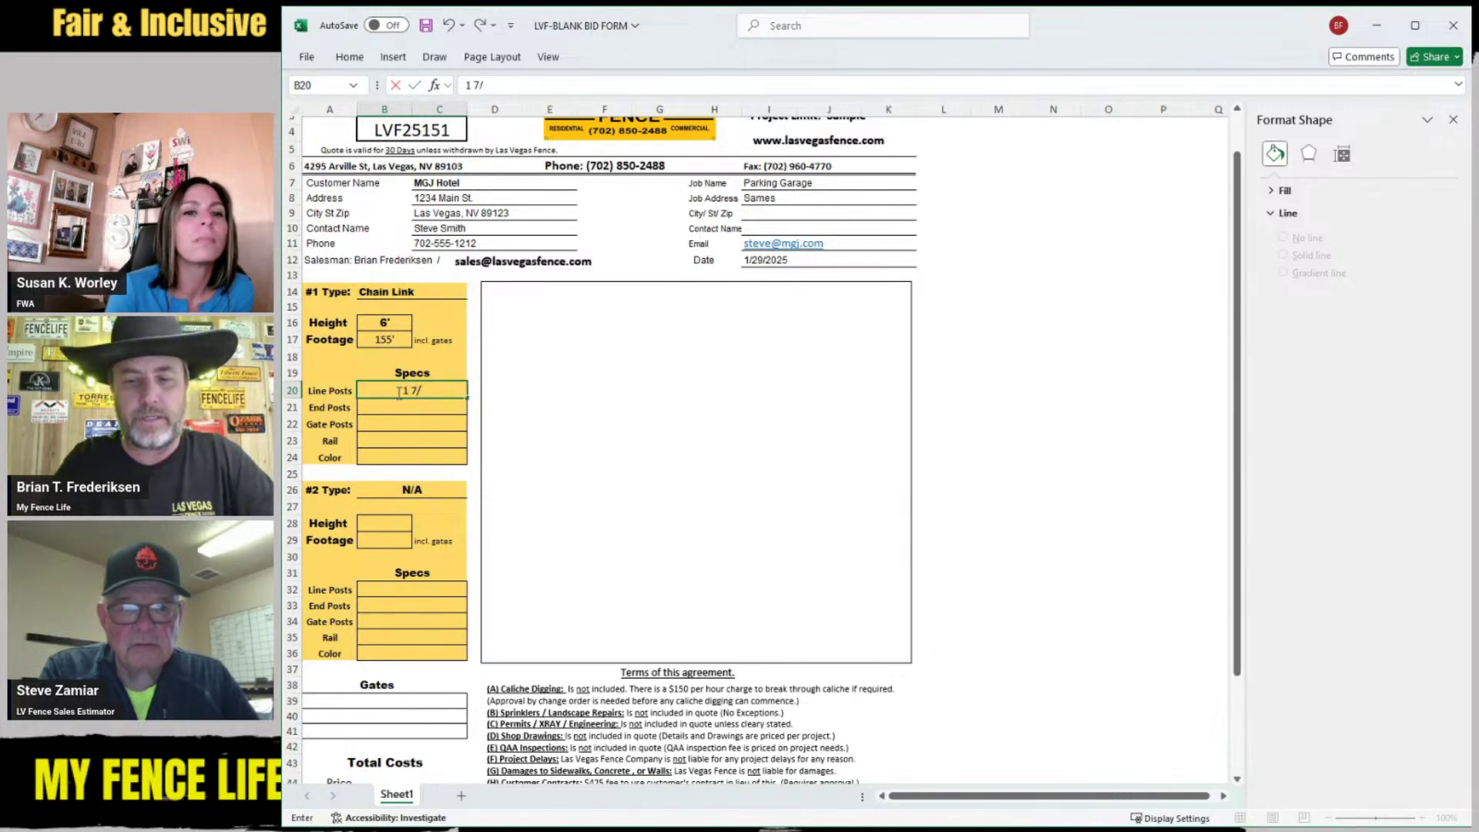
left_click(419, 407)
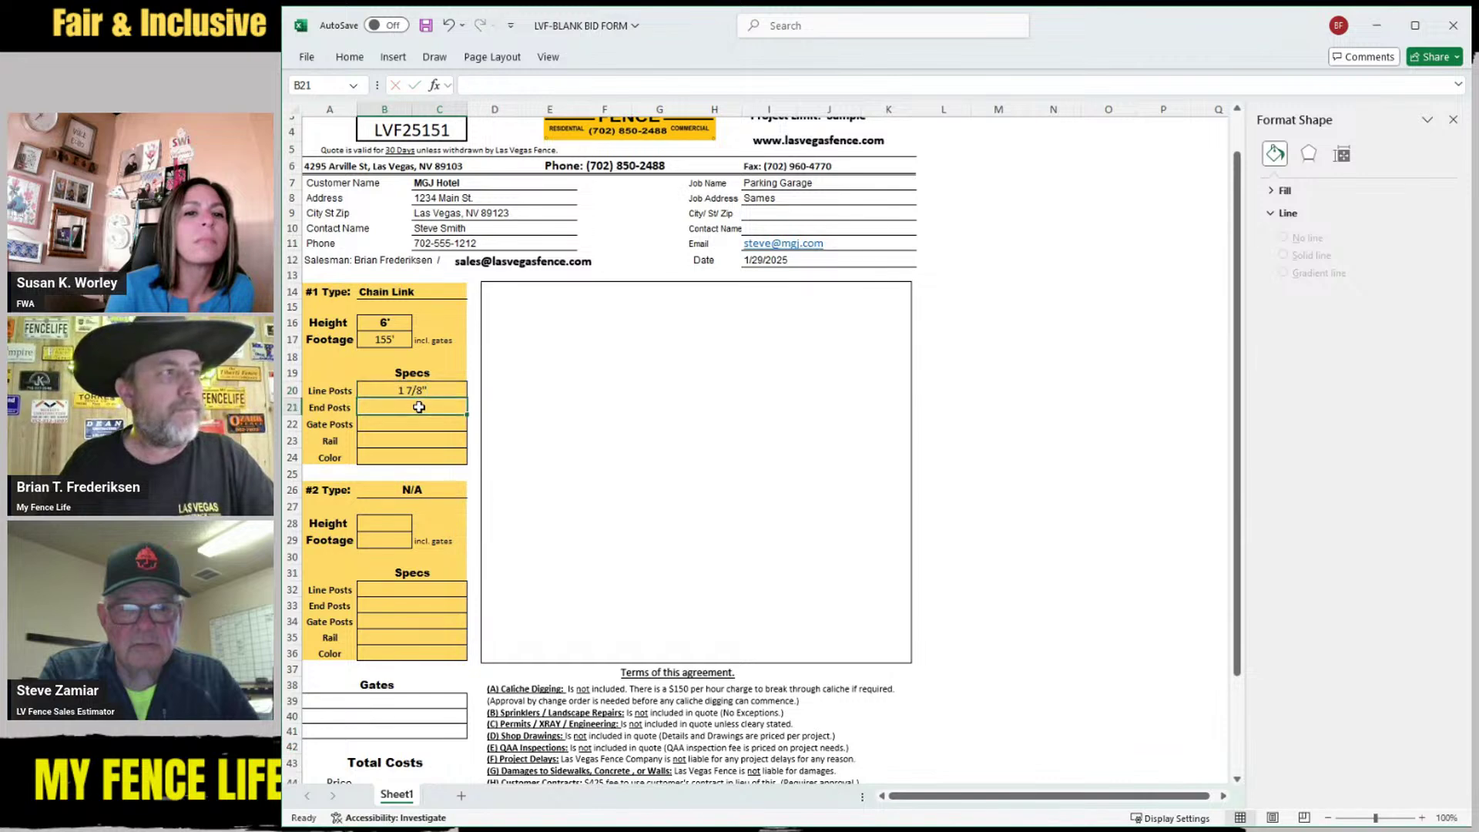
type("2 3/8\"")
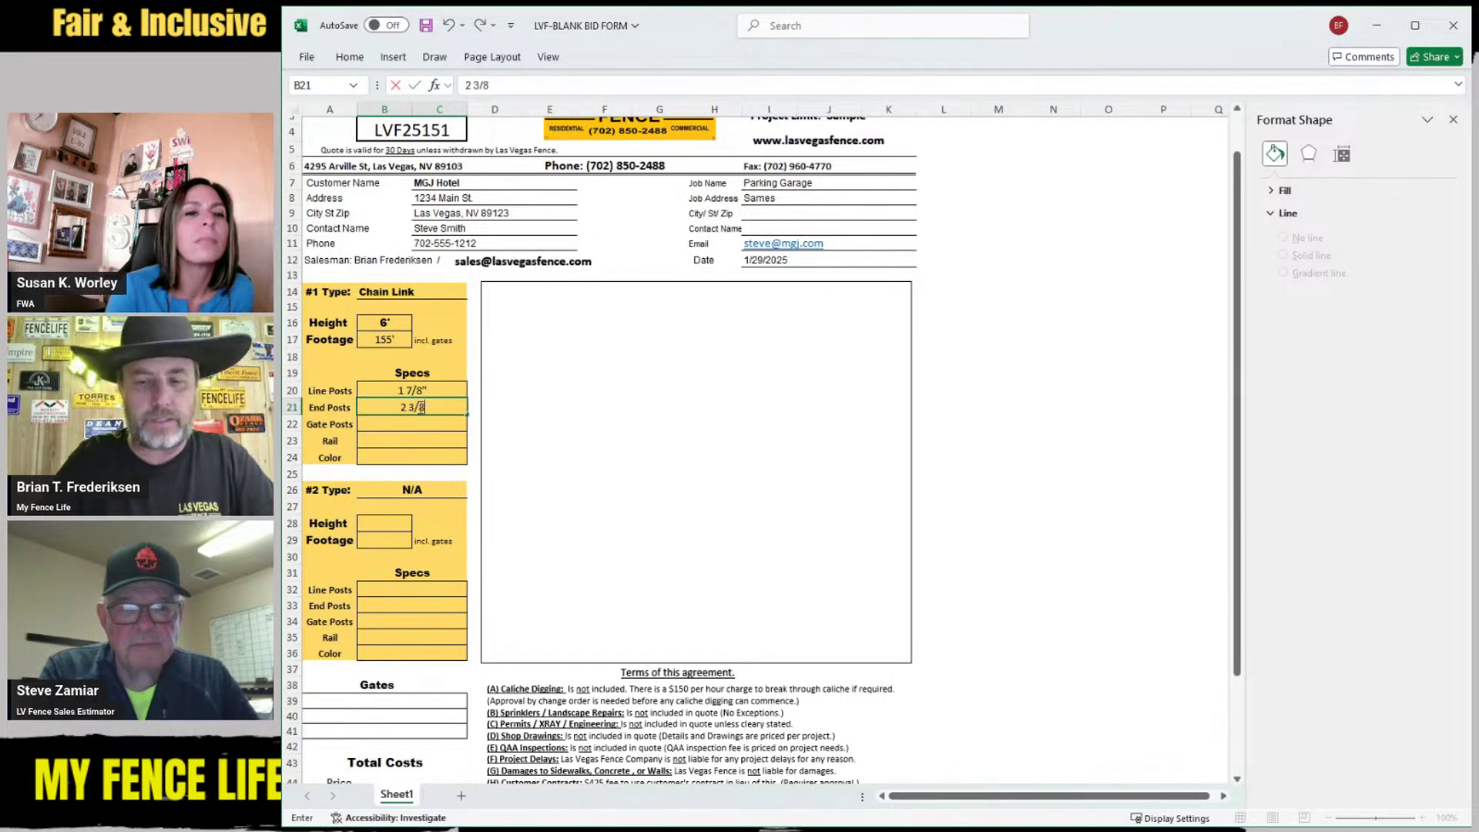
left_click(413, 425)
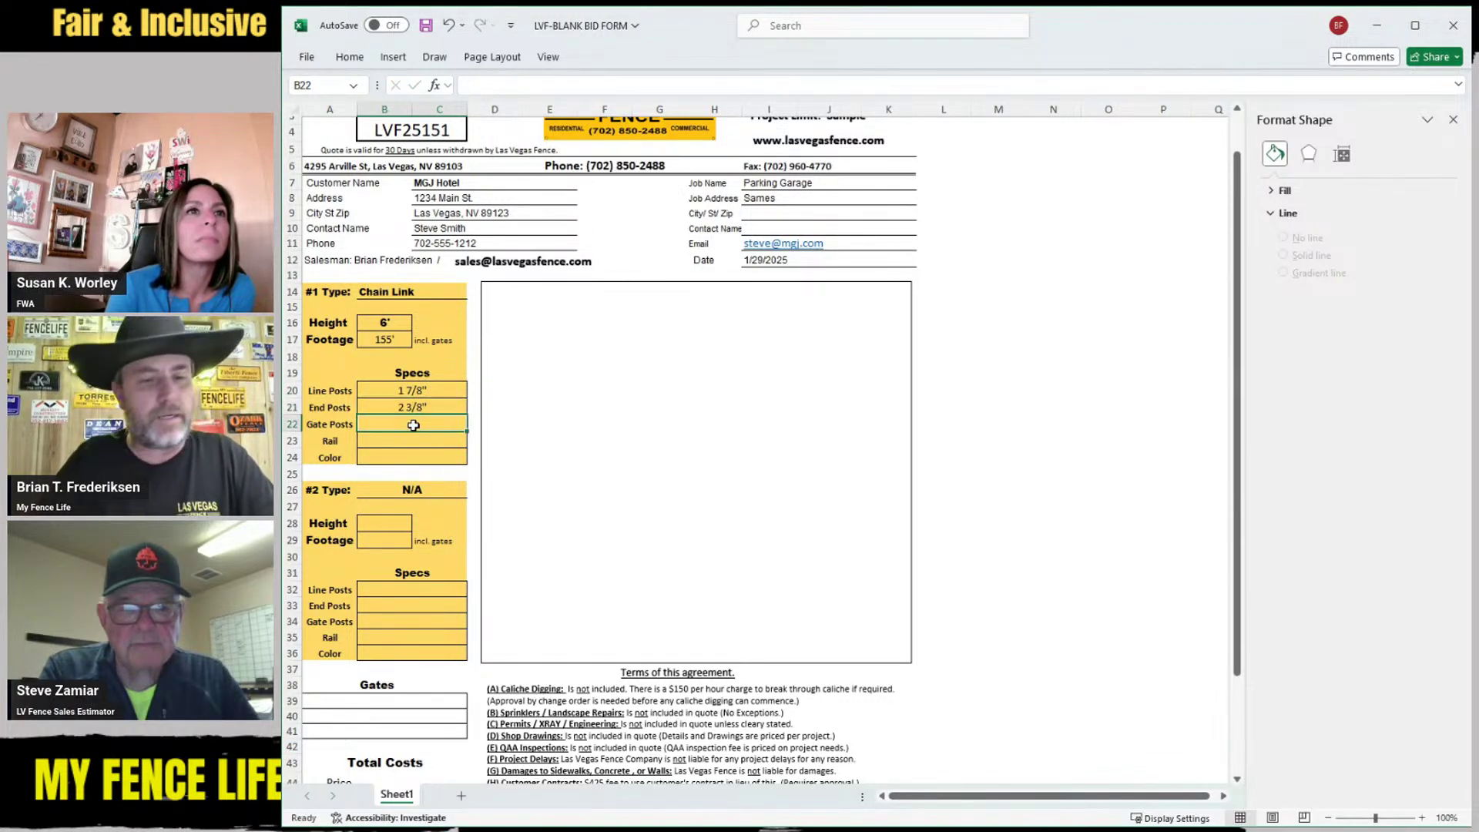
type("2 7/8\"")
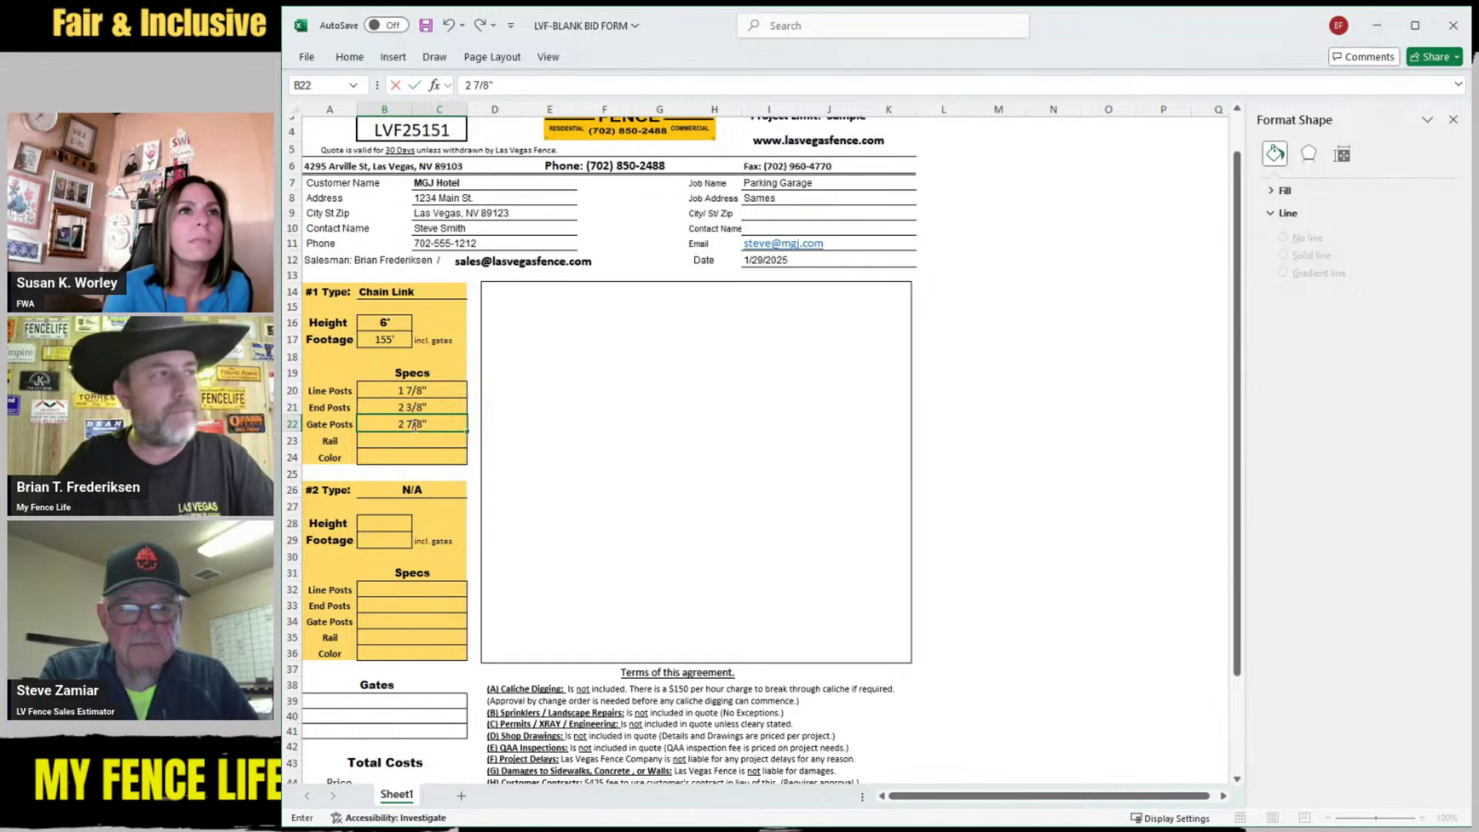
left_click(414, 439)
type("1")
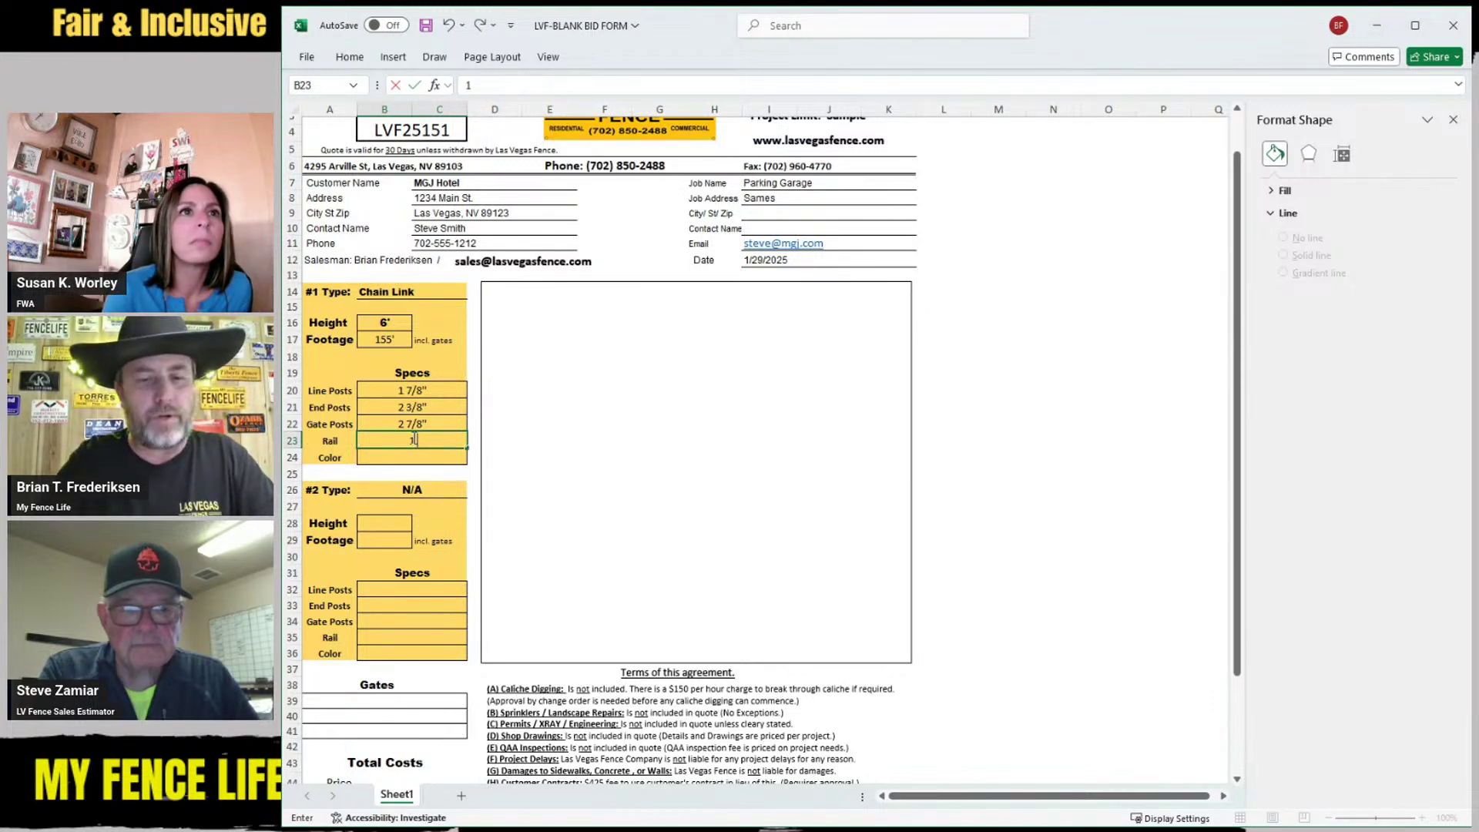
type(" 5/8\"")
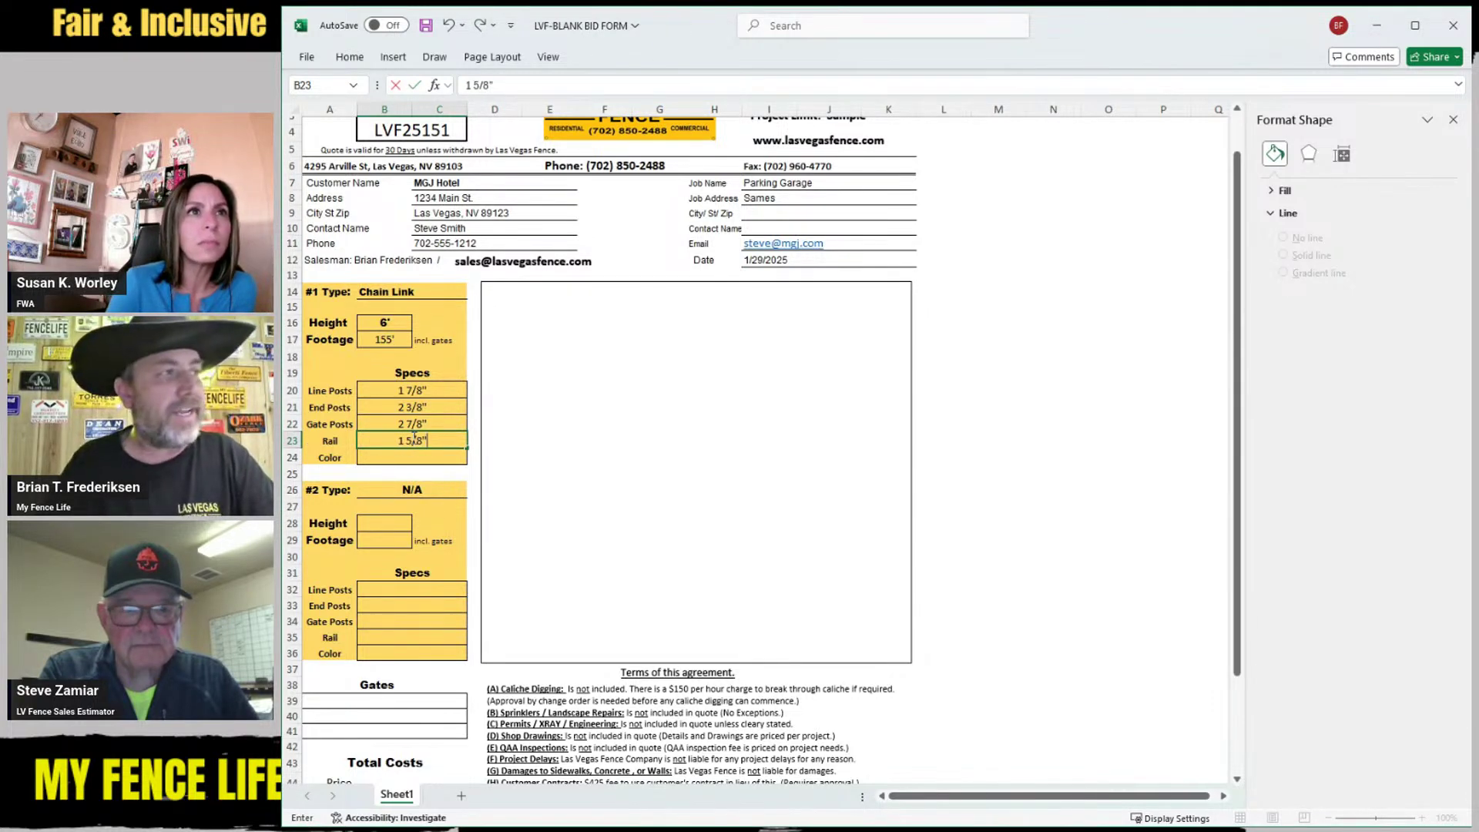
left_click(412, 454)
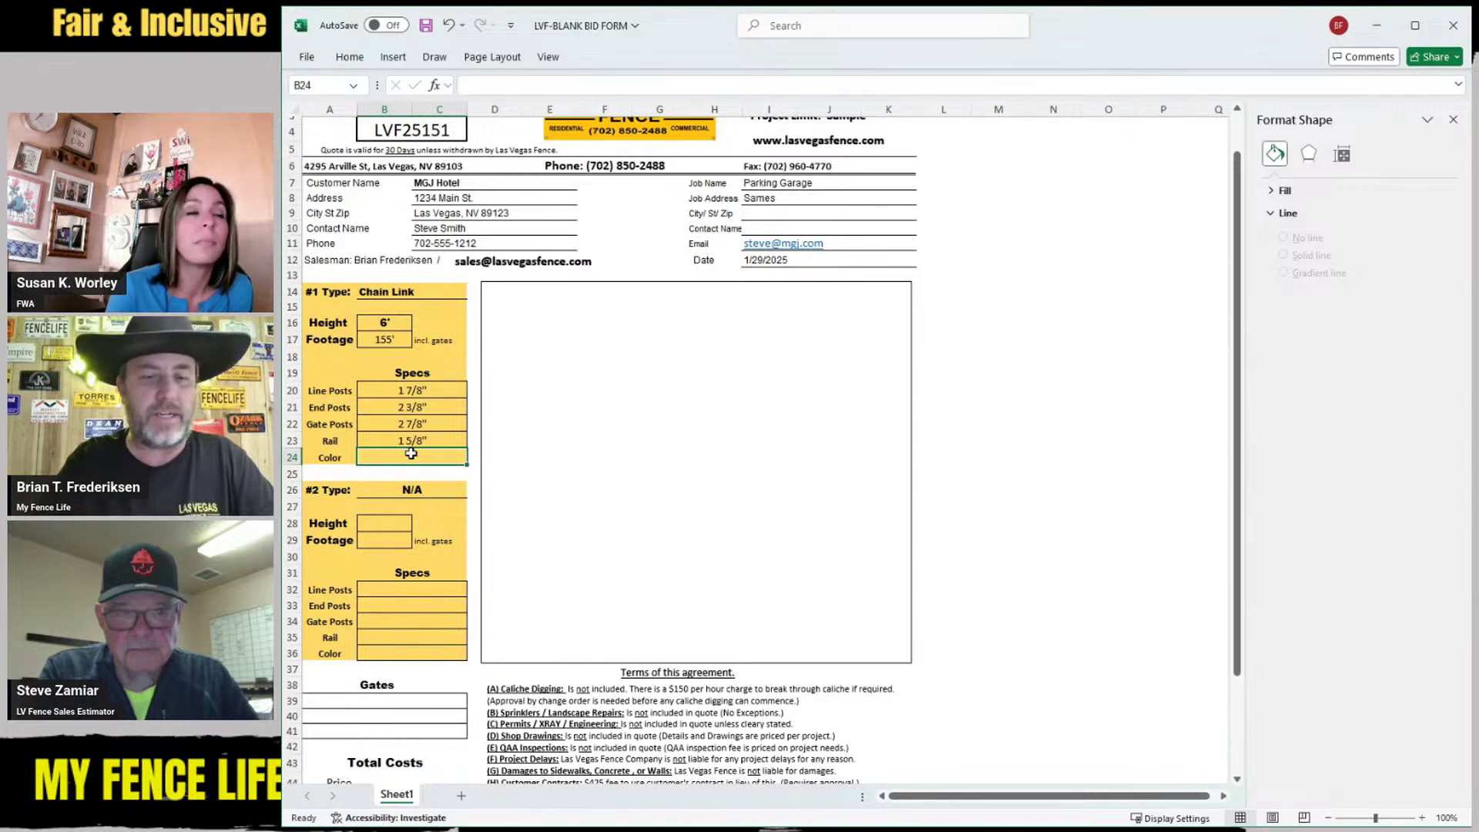
type("Galva")
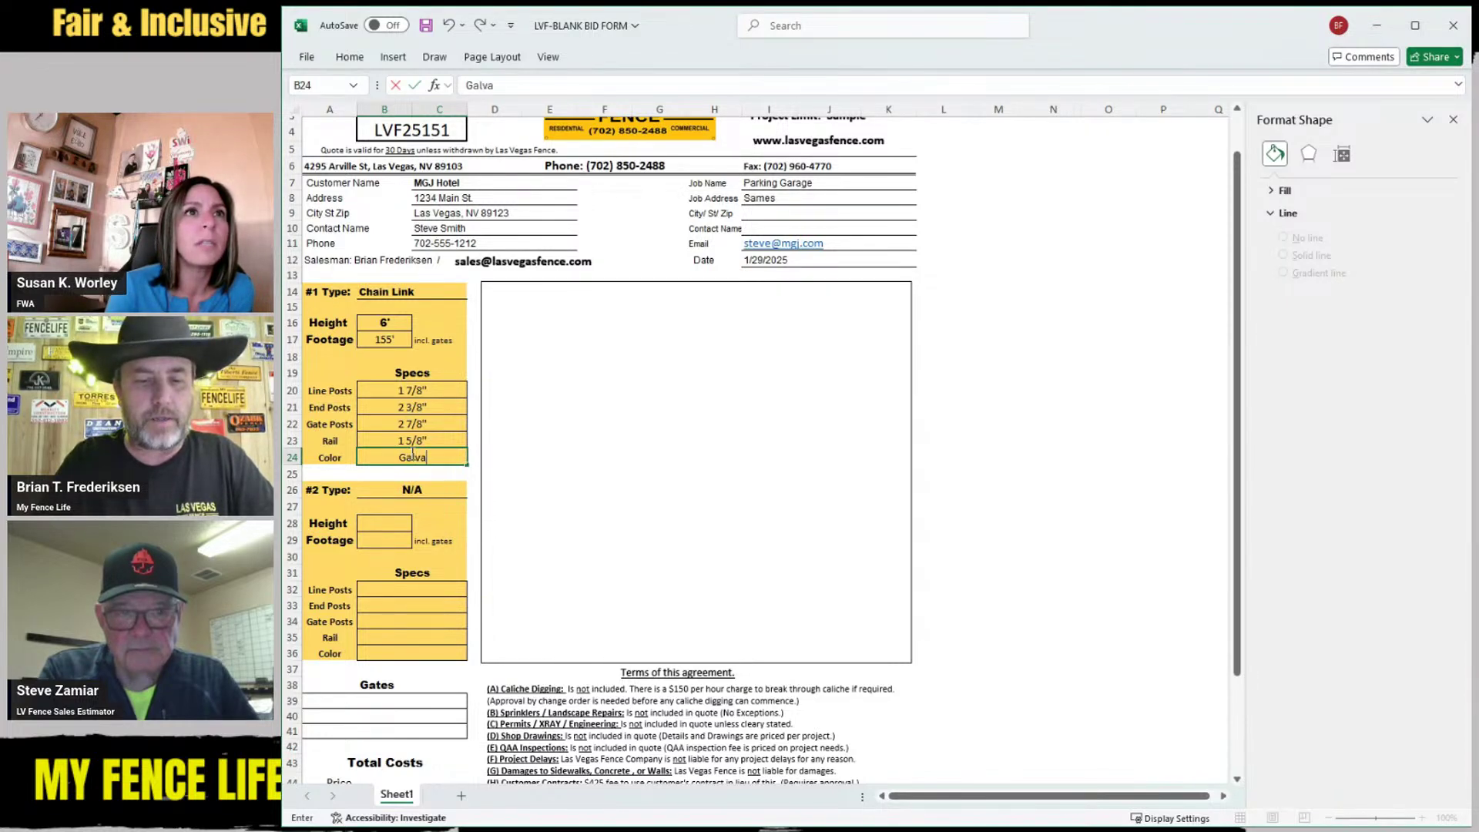
type("nized")
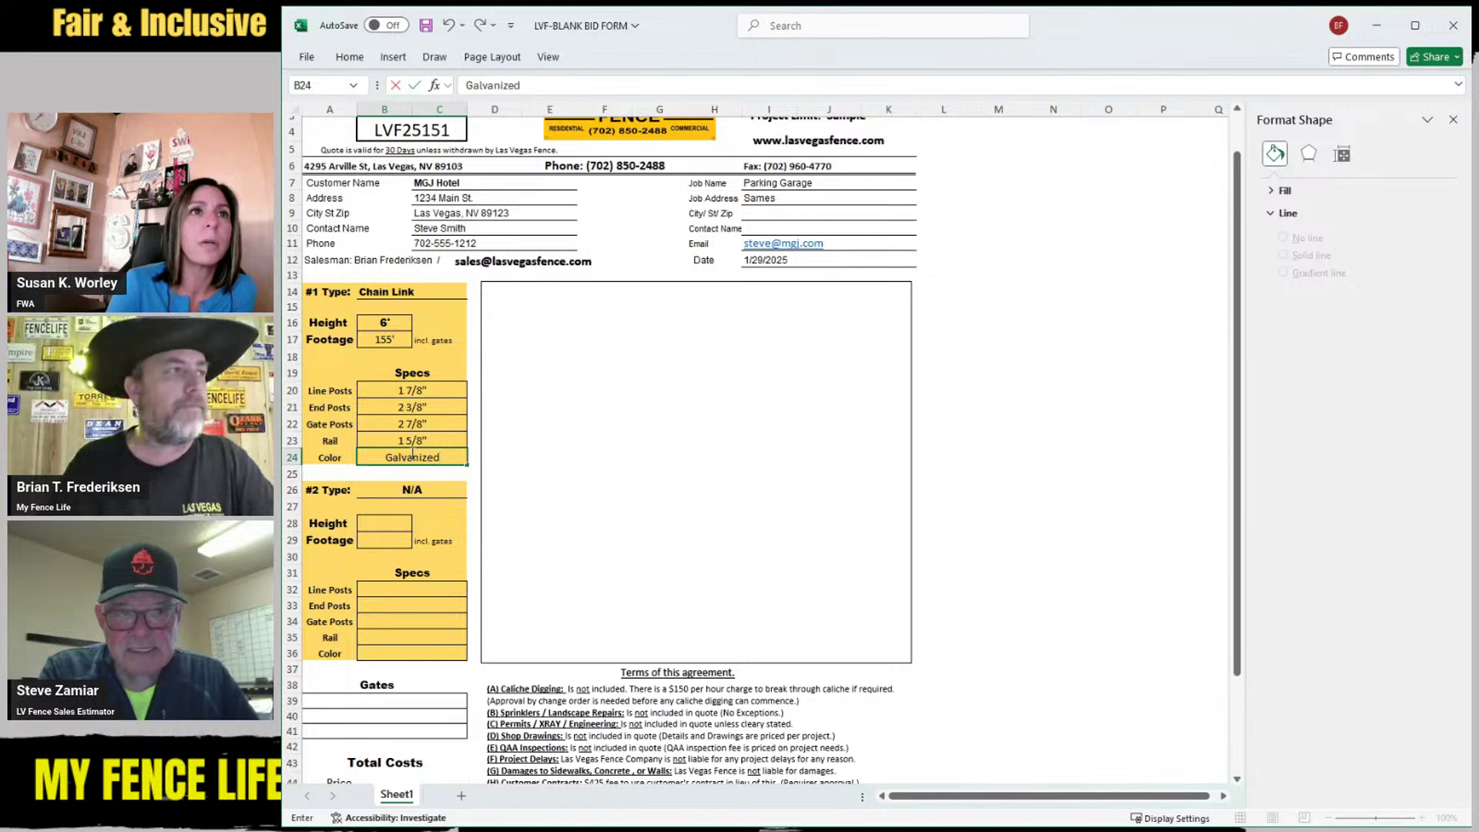
Delete the Las Vegas Fence logo, then undo twice to restore it and blank the Color entry
left_click(504, 471)
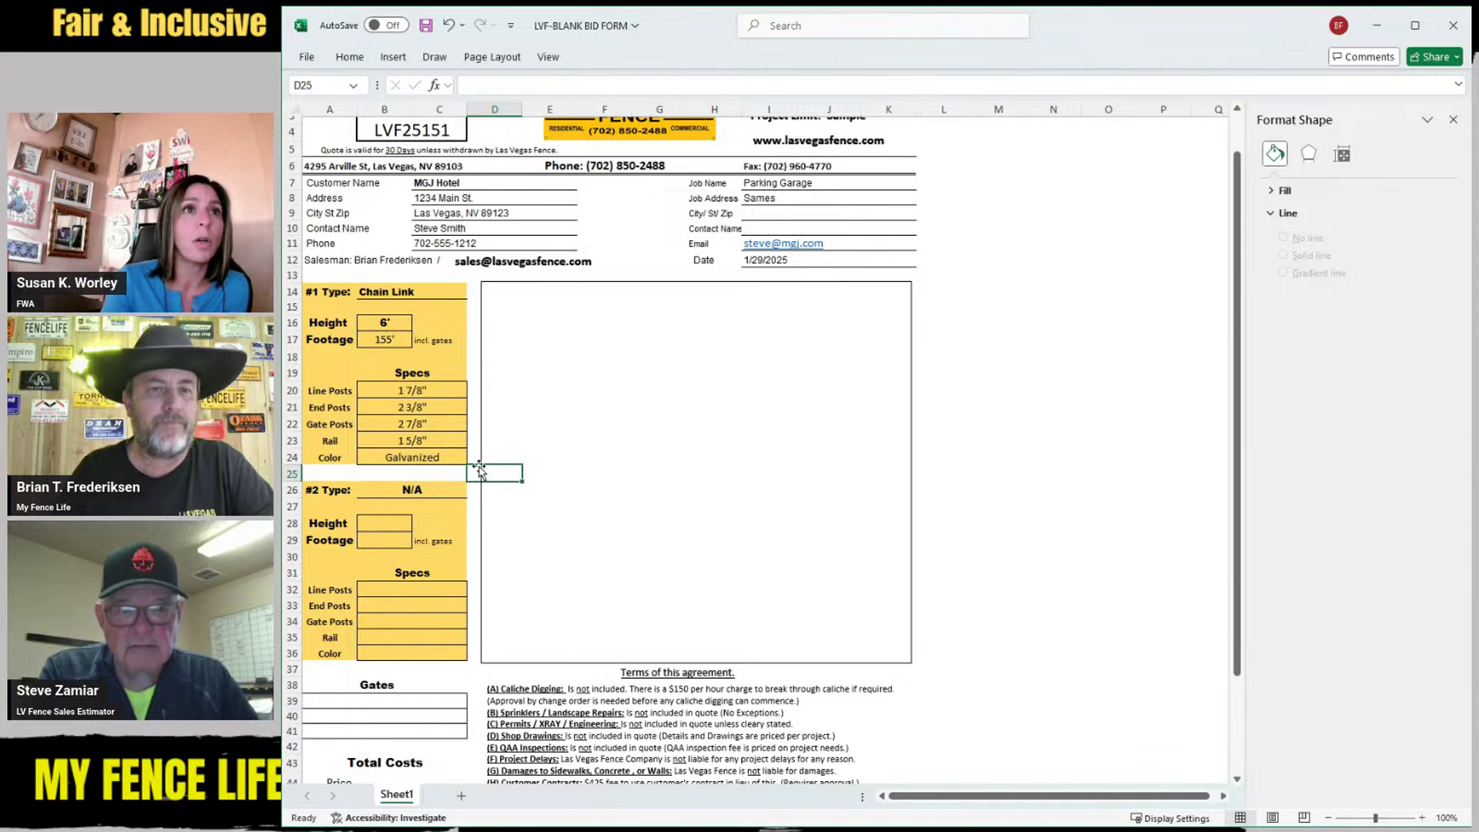
left_click(420, 491)
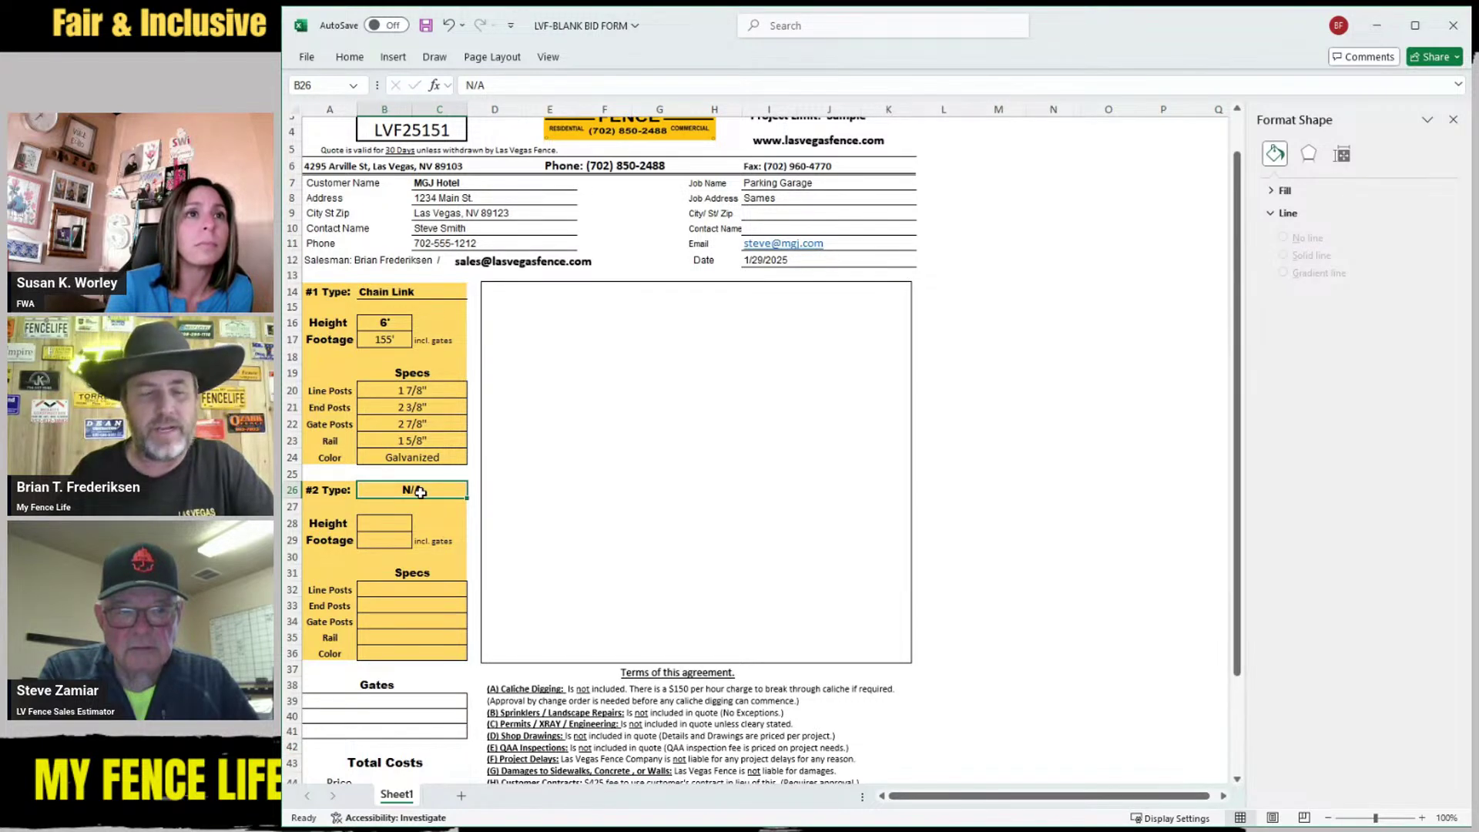
scroll(547, 380, "up", 1)
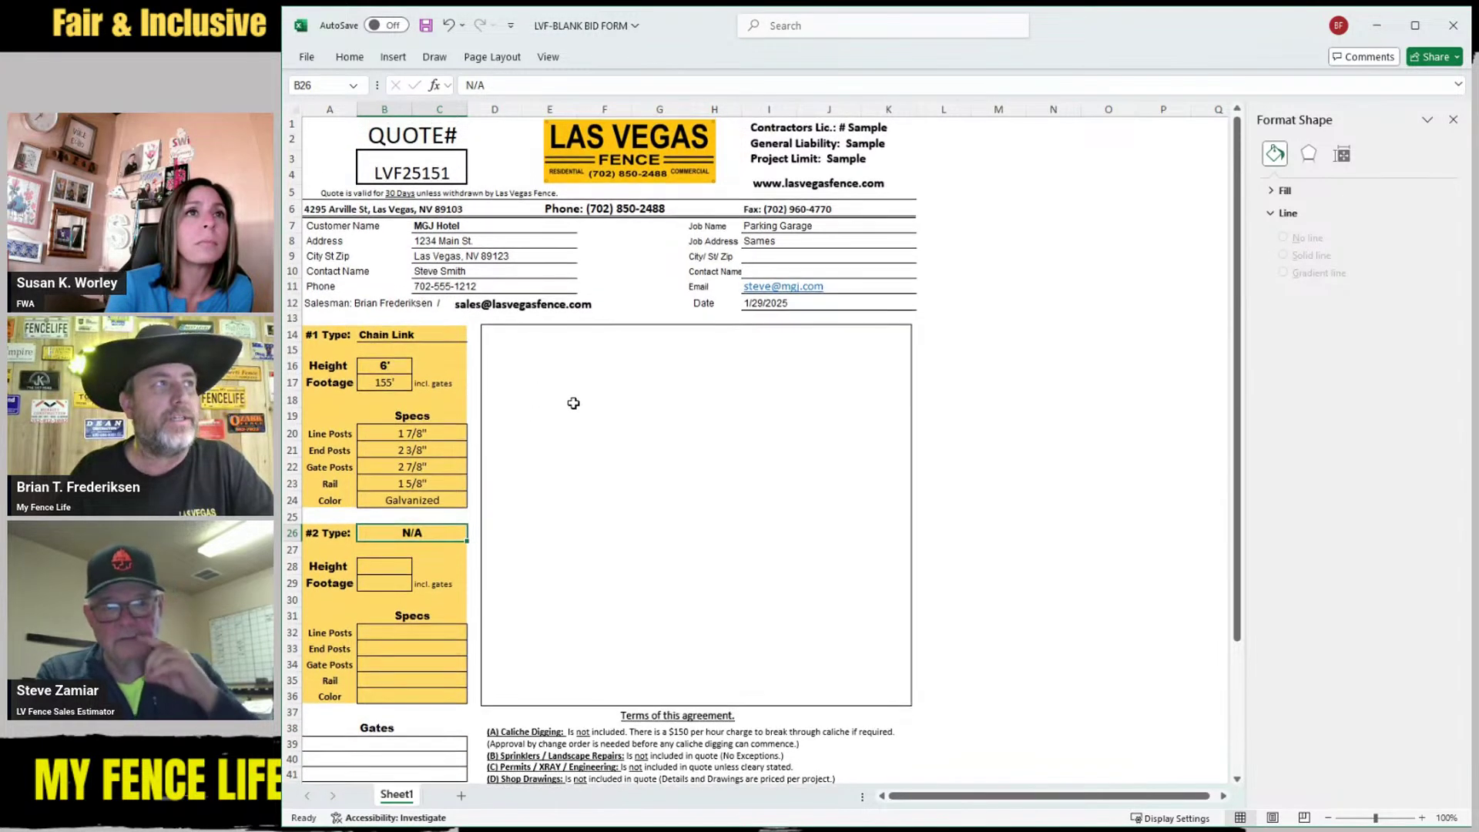
left_click(596, 142)
key("Delete")
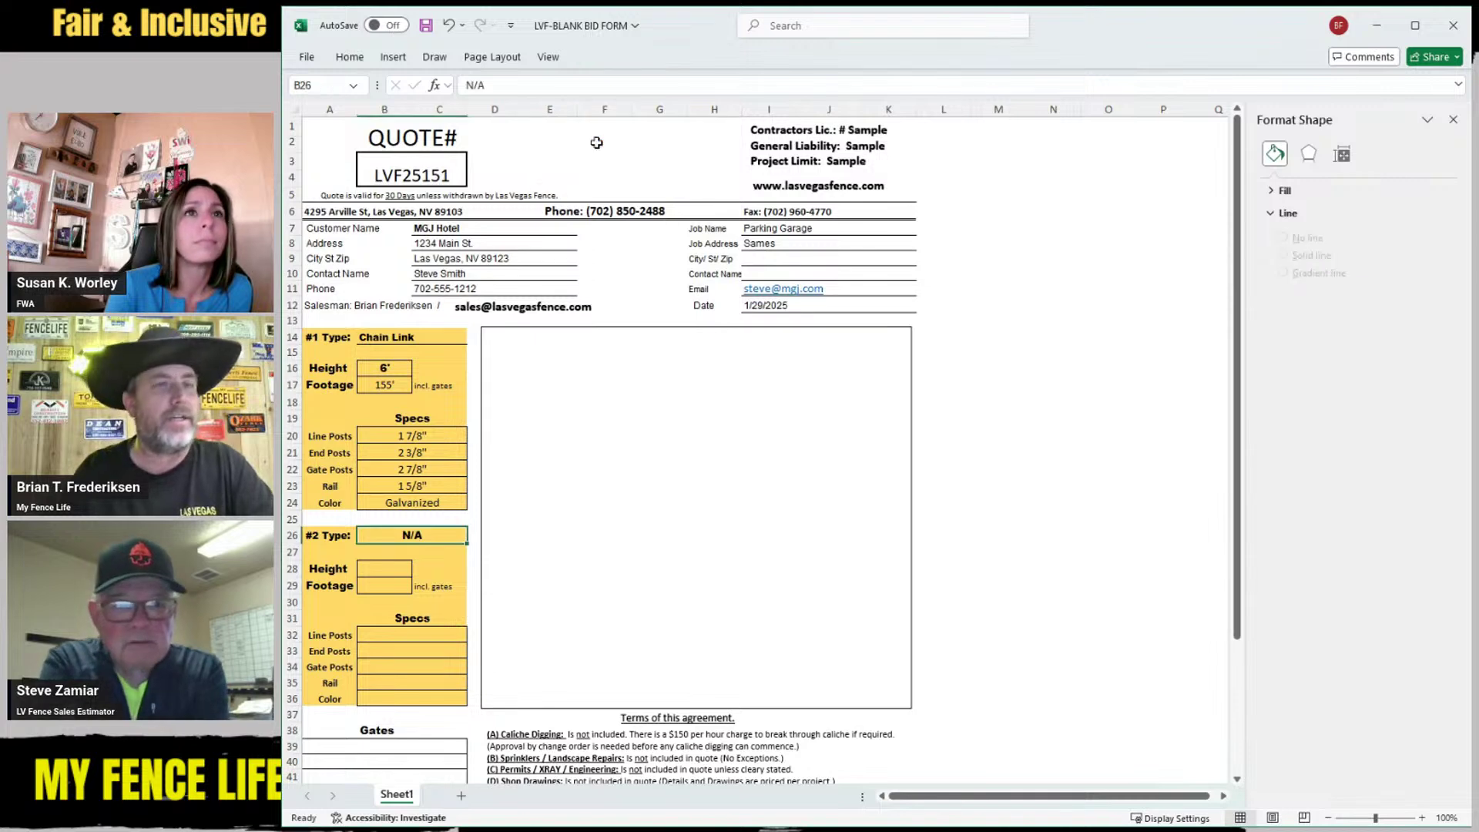
left_click(447, 29)
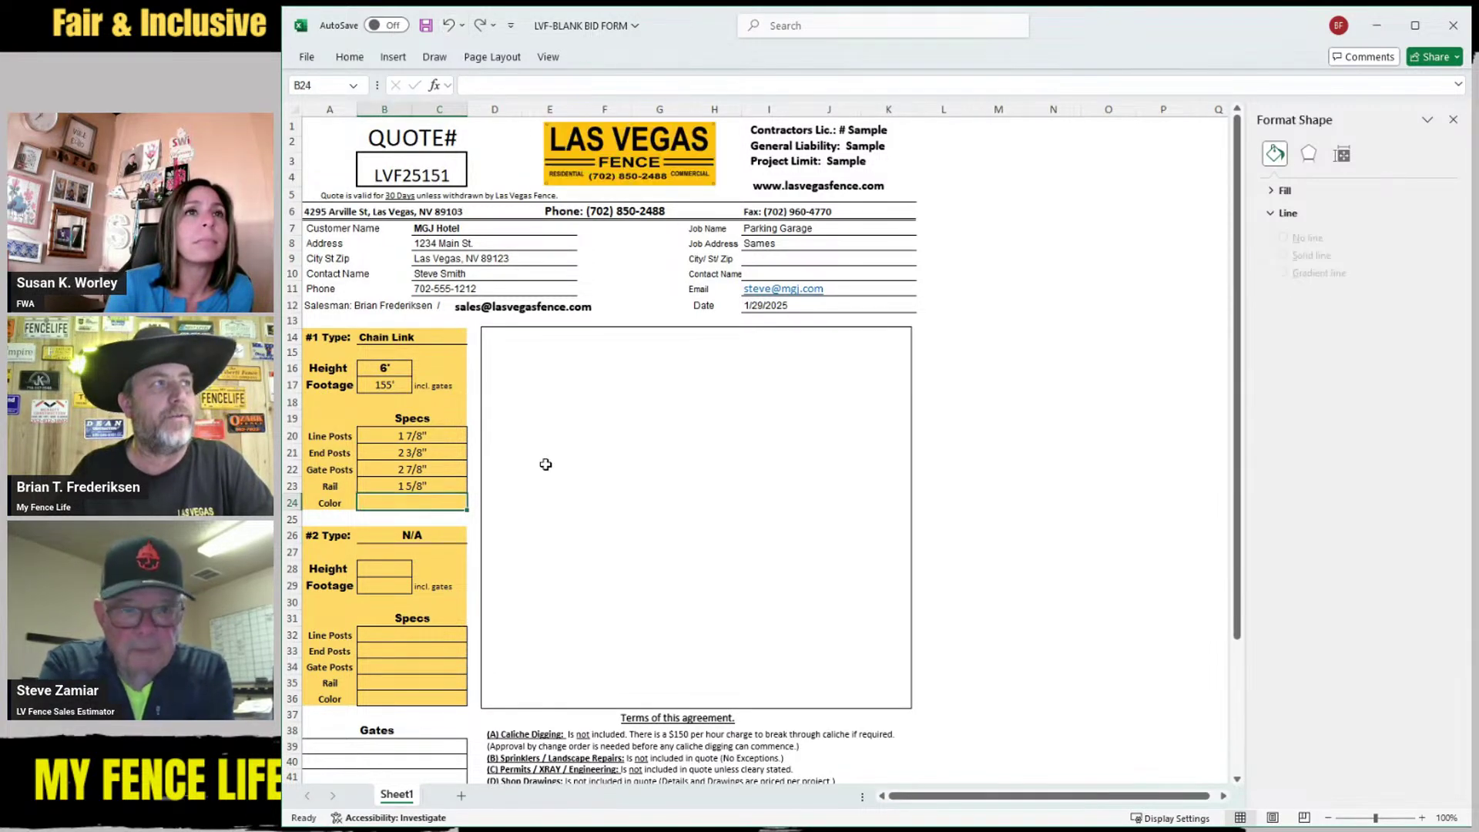
key("ctrl+z")
Scroll back down and select the #2 Type cell showing N/A
scroll(720, 327, "down", 5)
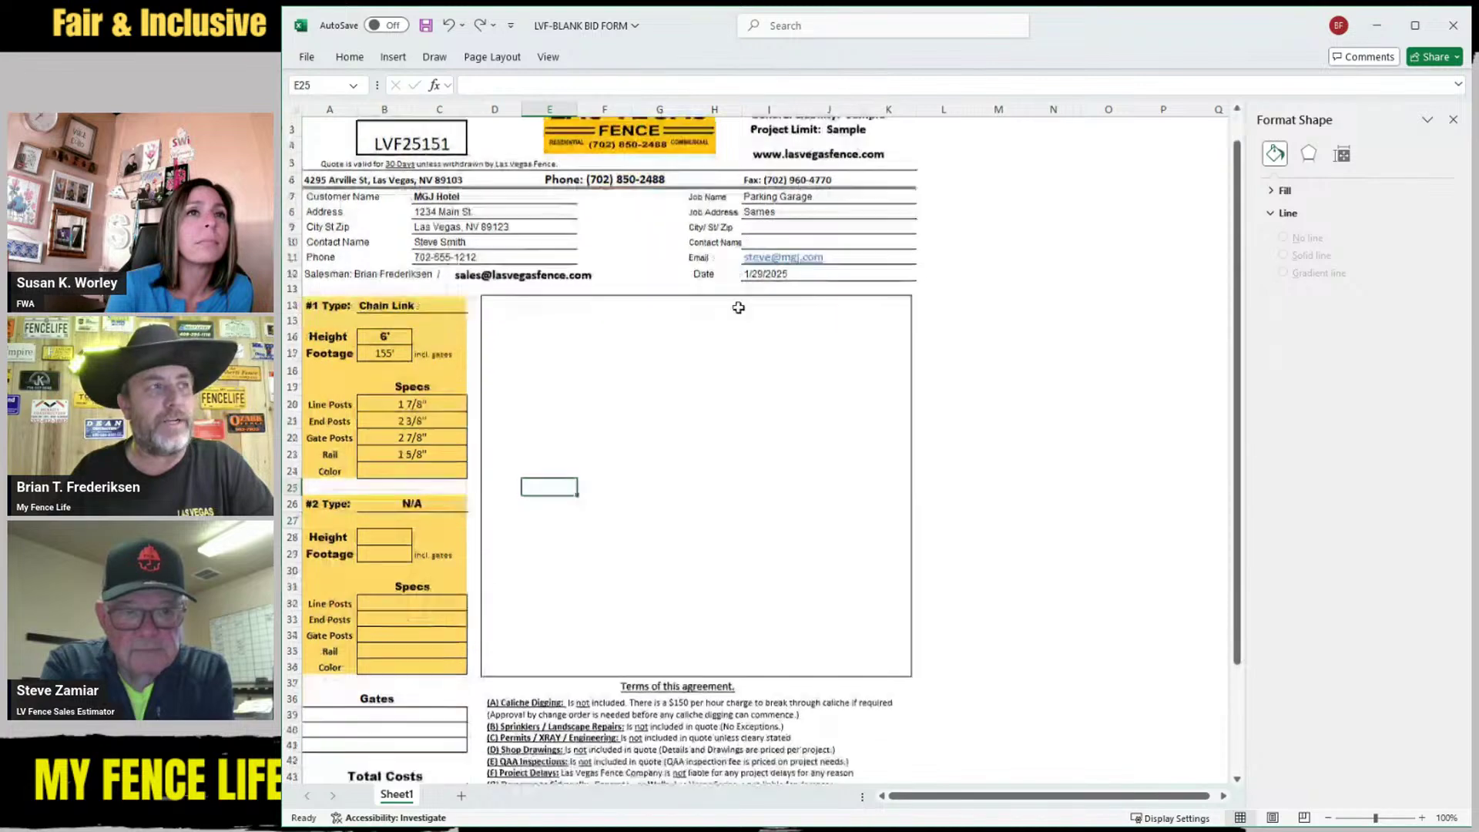
scroll(721, 326, "up", 5)
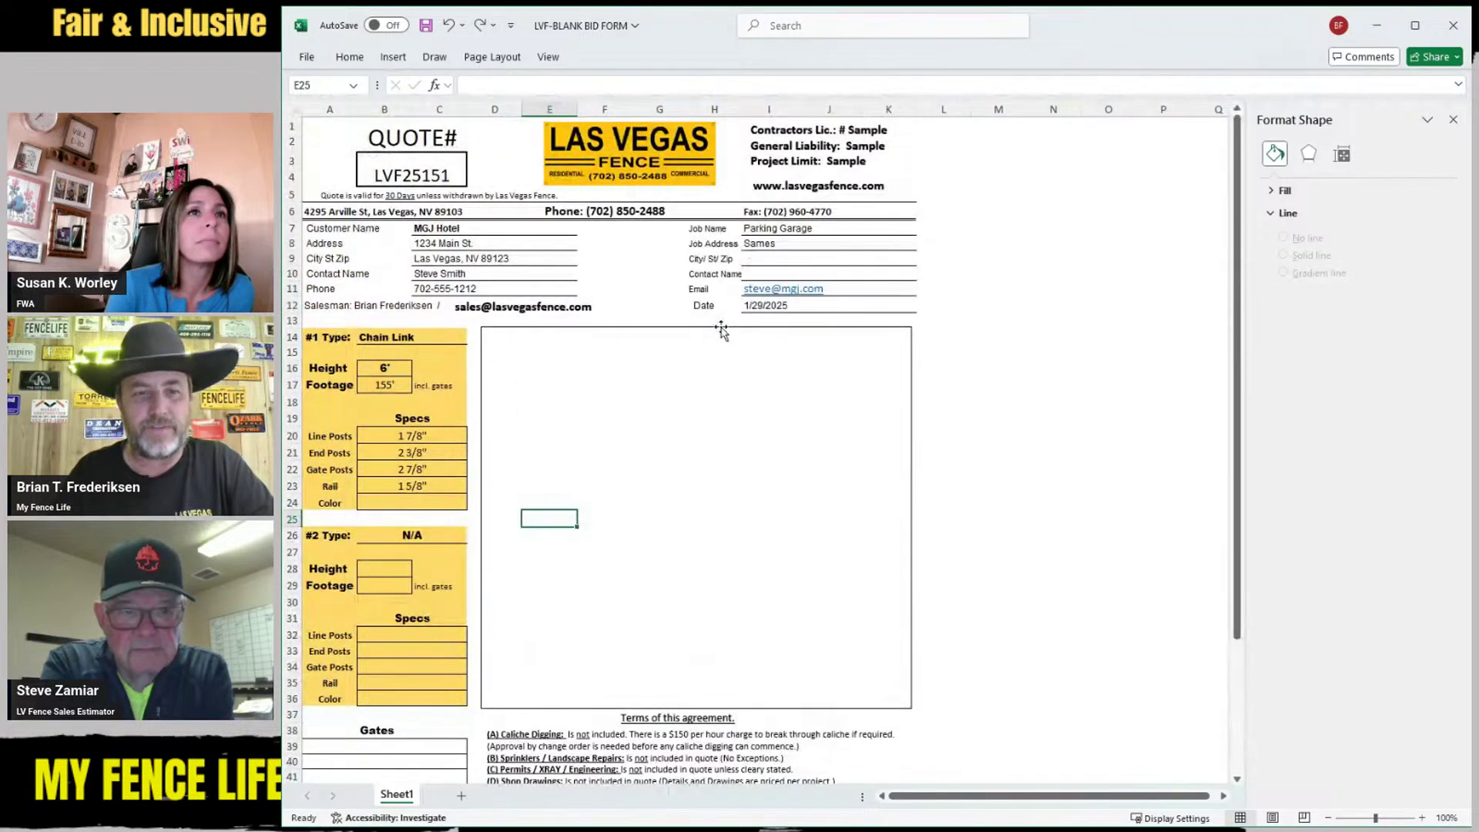
scroll(721, 326, "down", 3)
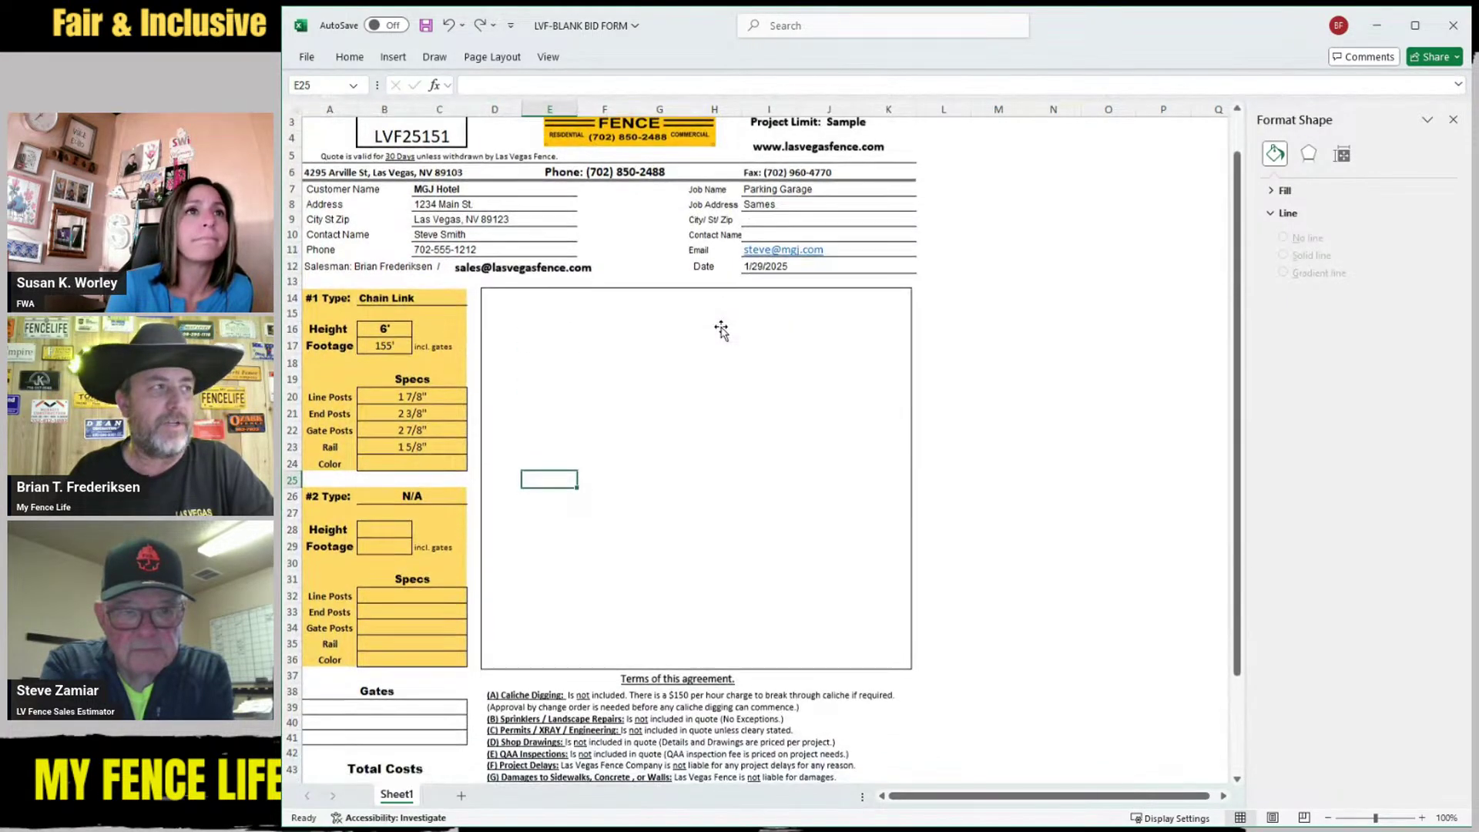
scroll(718, 328, "down", 1)
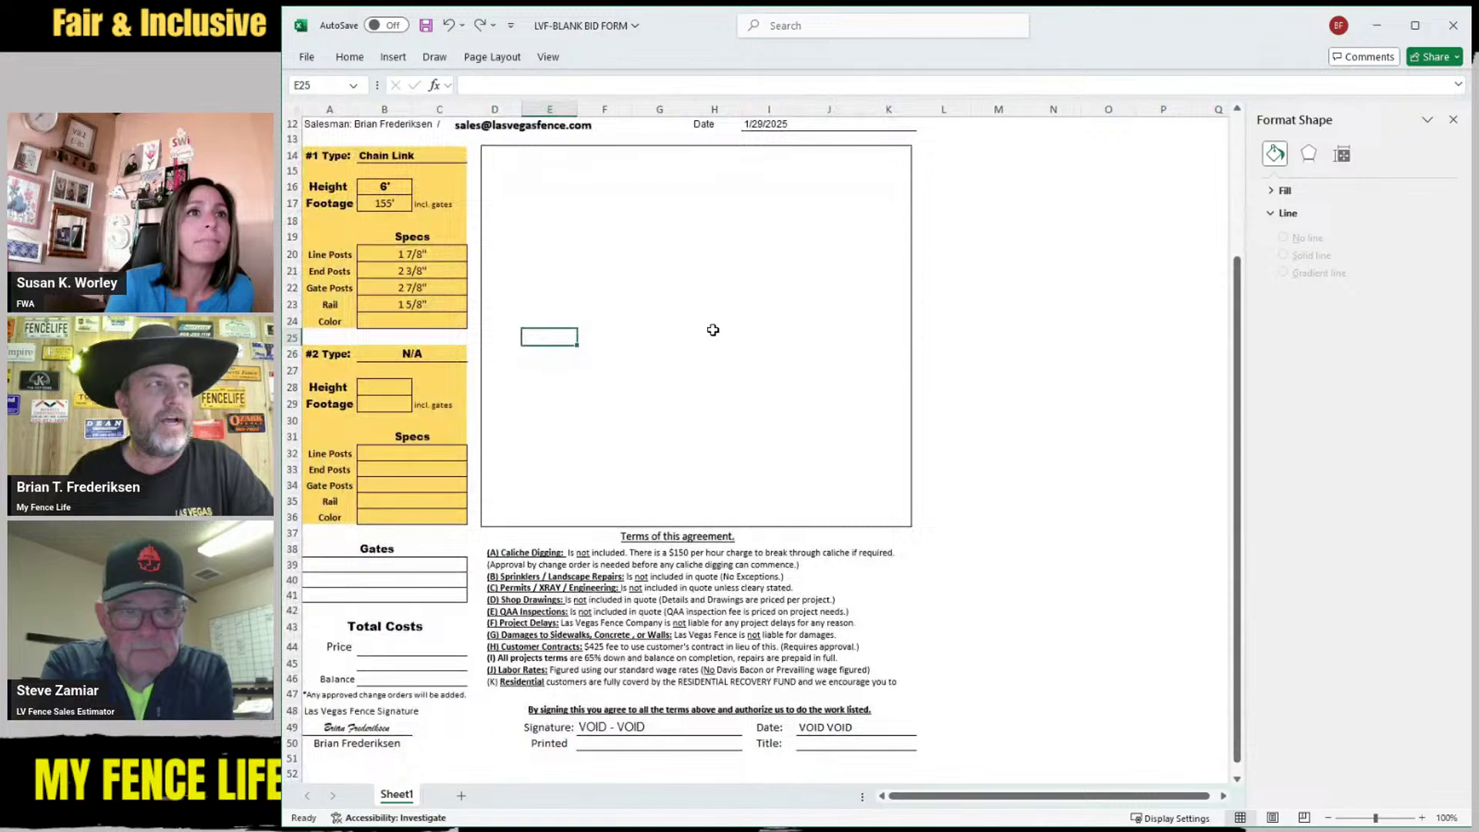
left_click(413, 358)
scroll(414, 359, "down", 4)
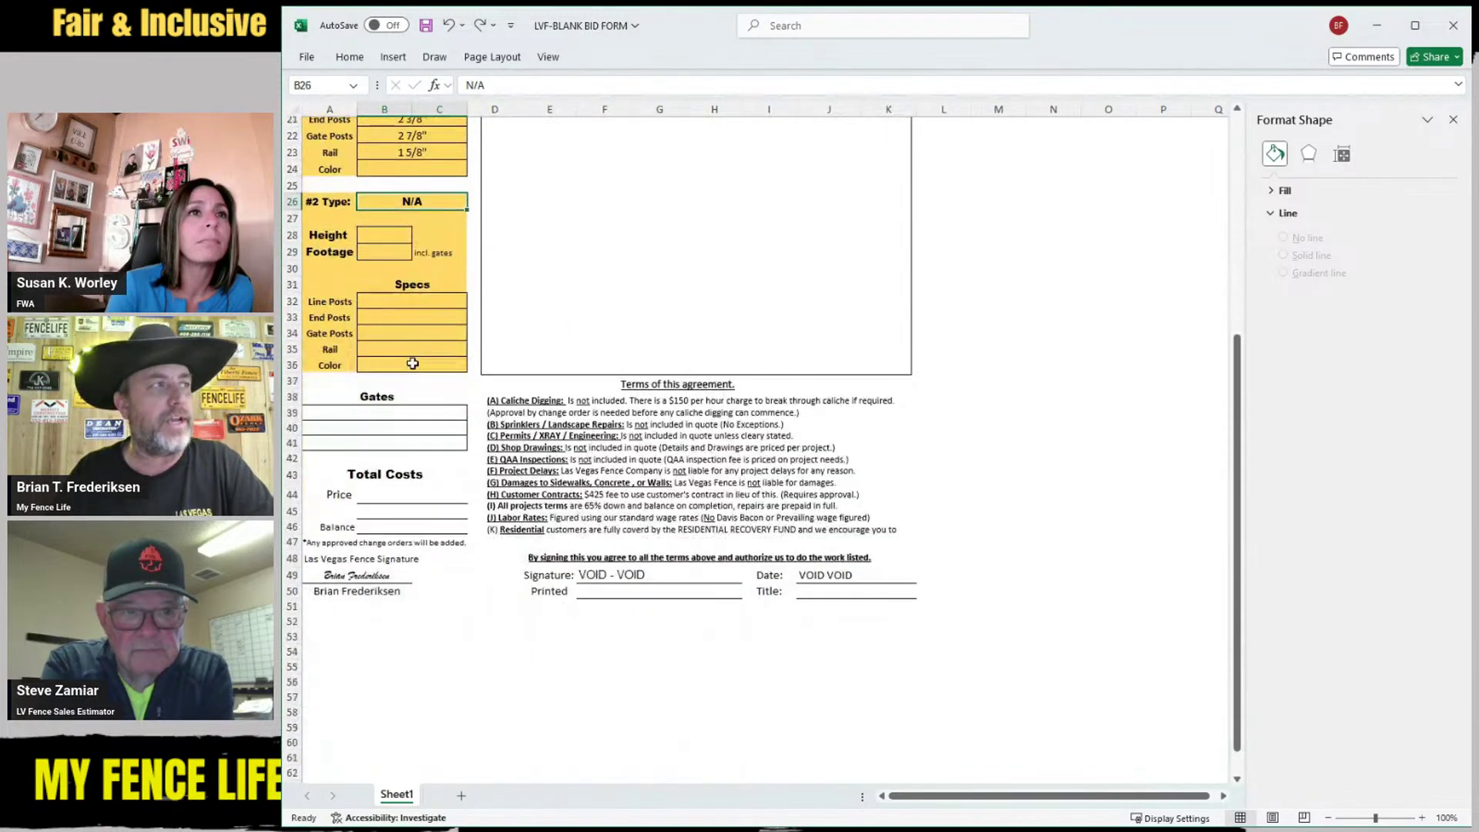
Enter (1) 3' Walk and (1) 12' Double Gate in the first two Gates rows
left_click(394, 384)
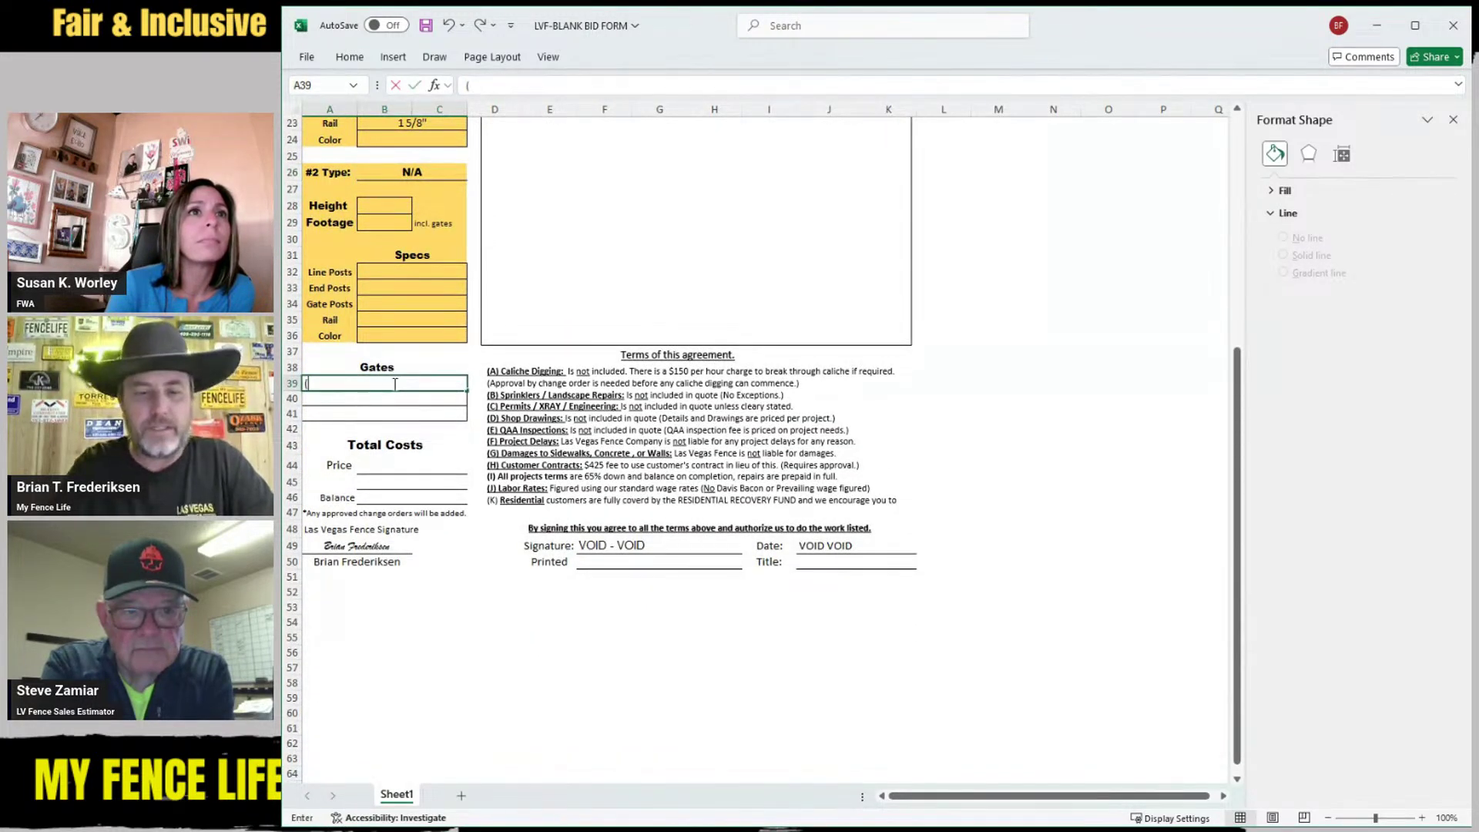
type("(1) 3' Walk")
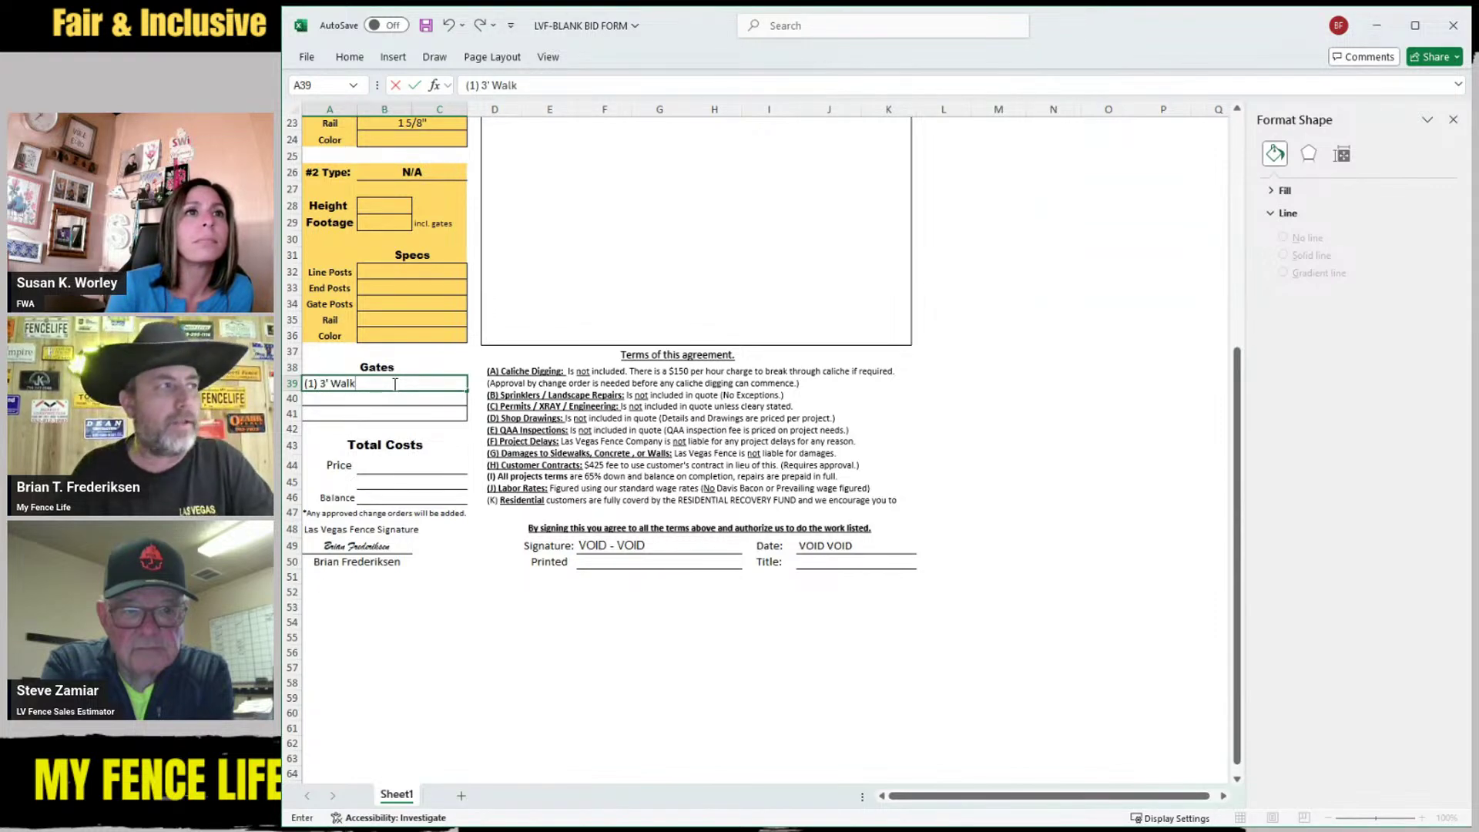
left_click(361, 400)
type("1")
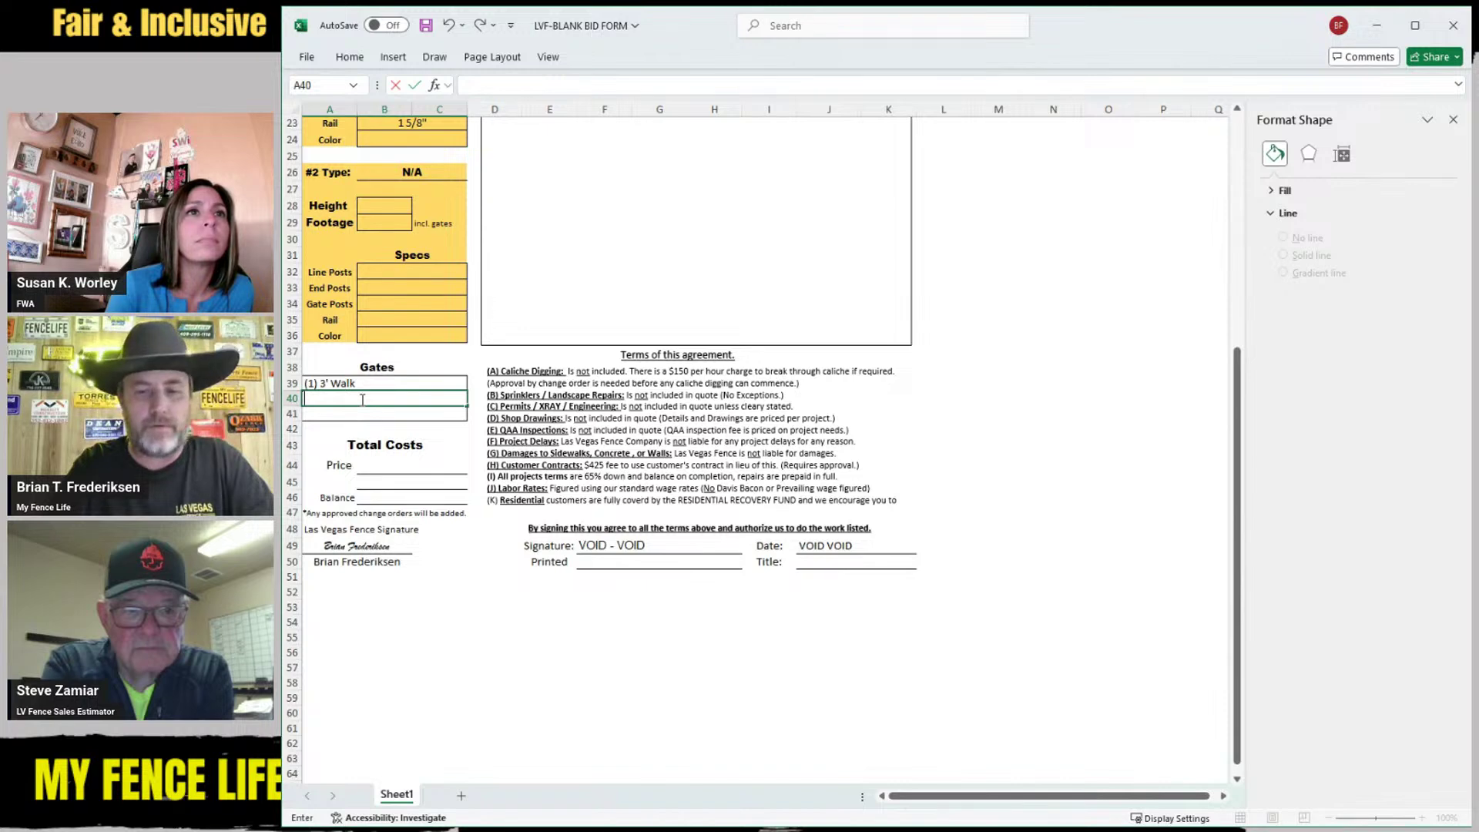
type("12")
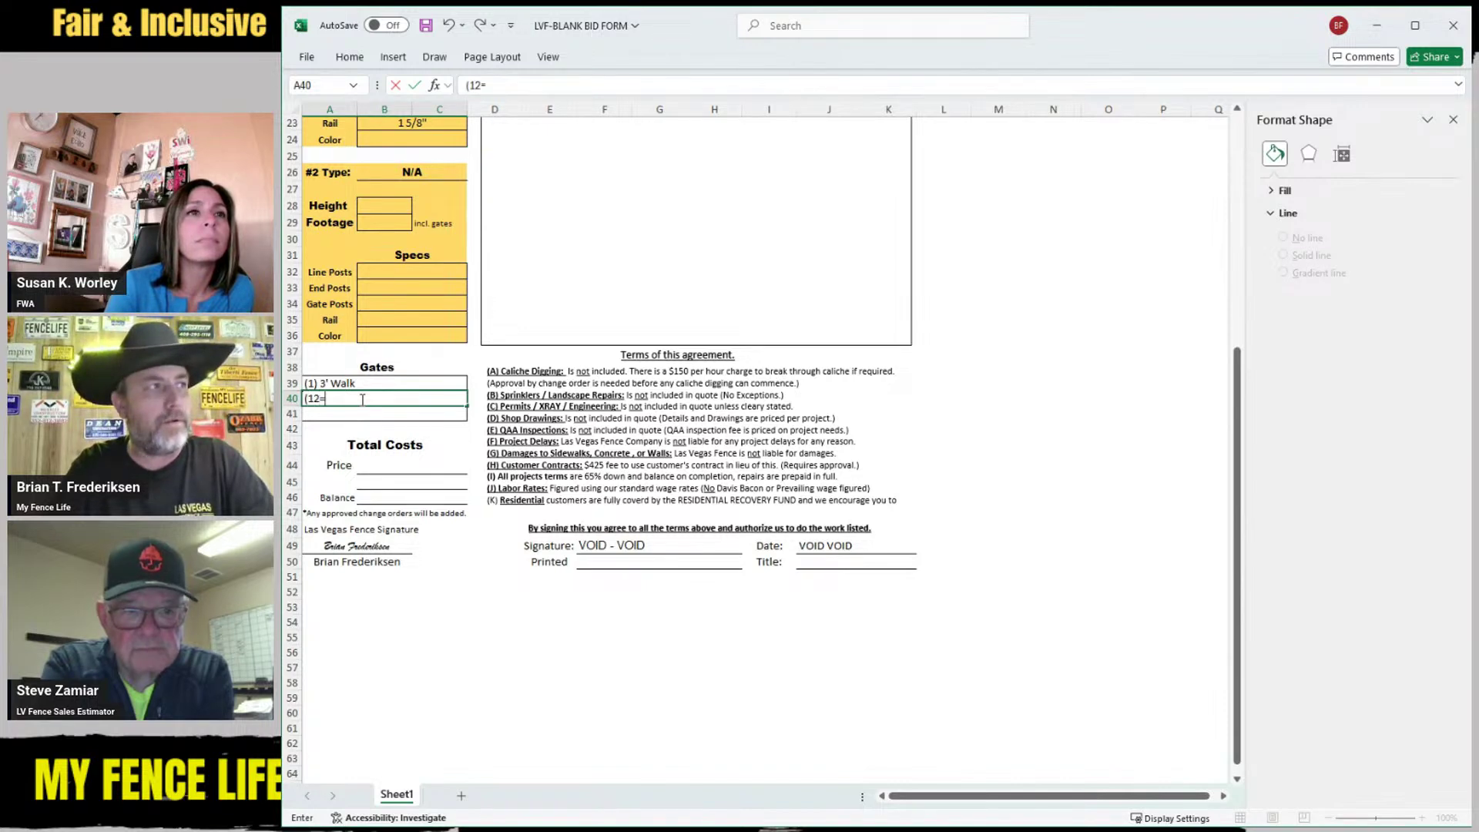
type("==")
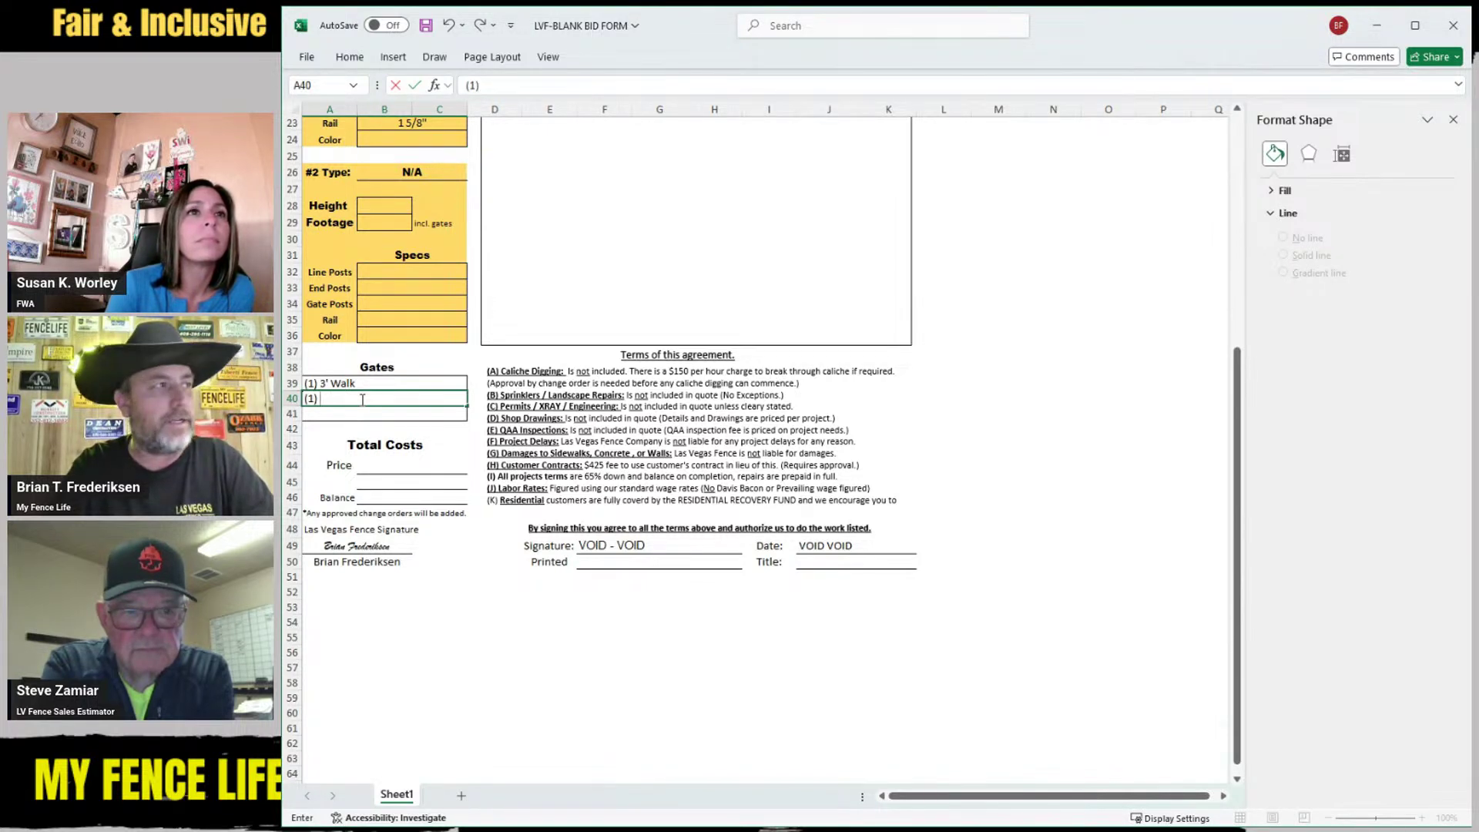
type("12' S")
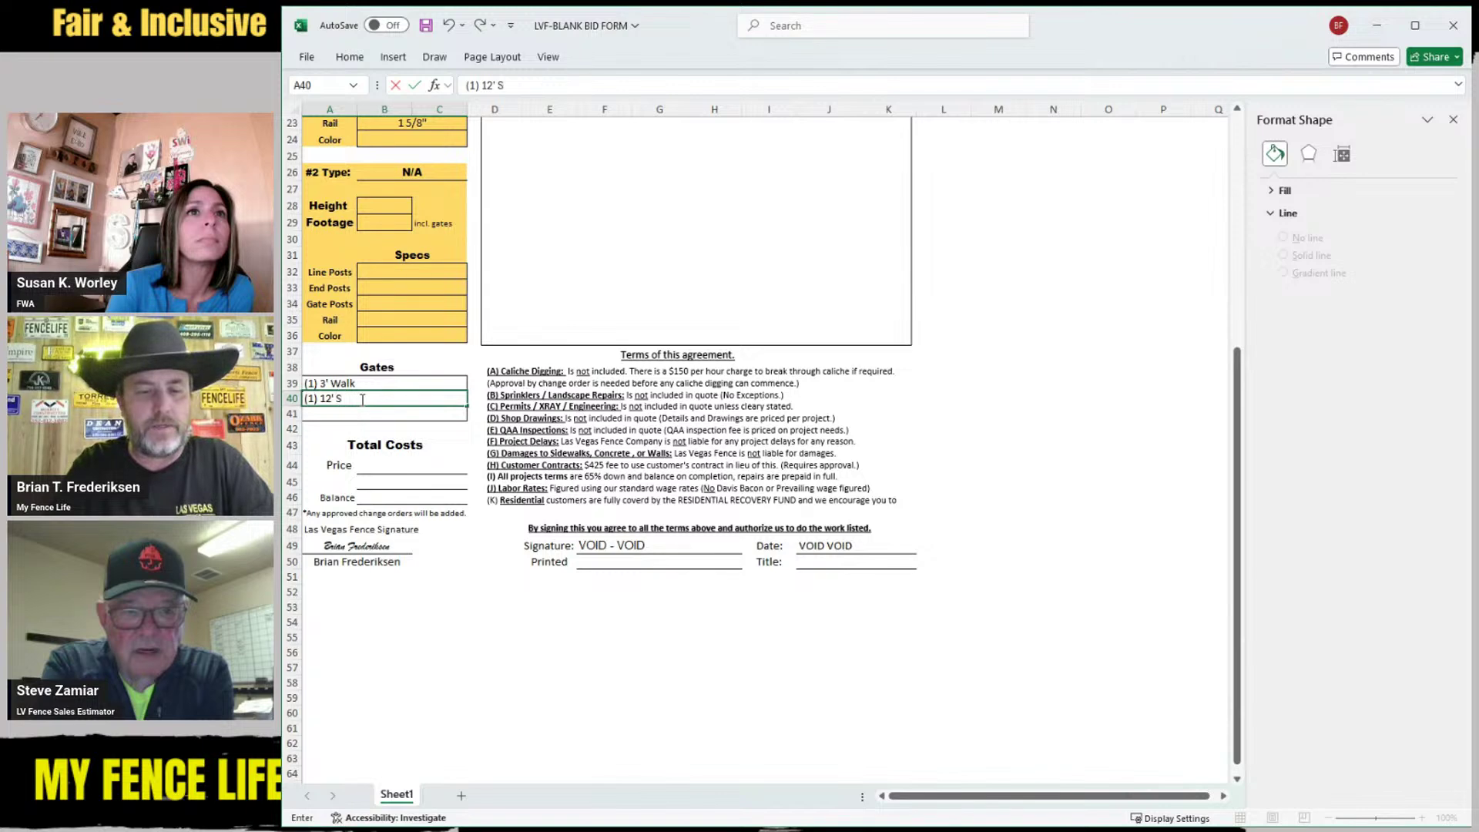
key("BackSpace")
type("Doub")
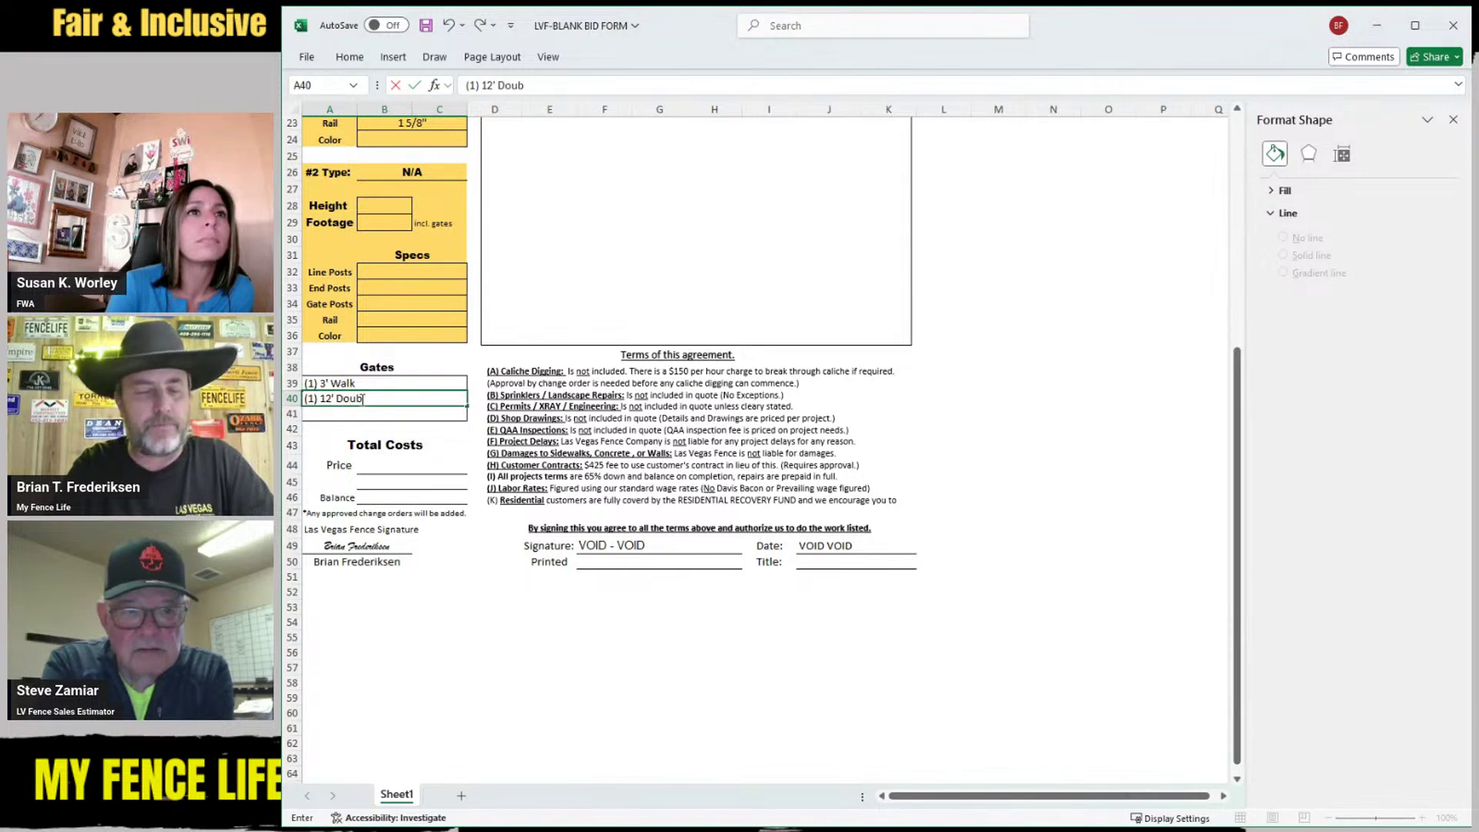
type("le Gate")
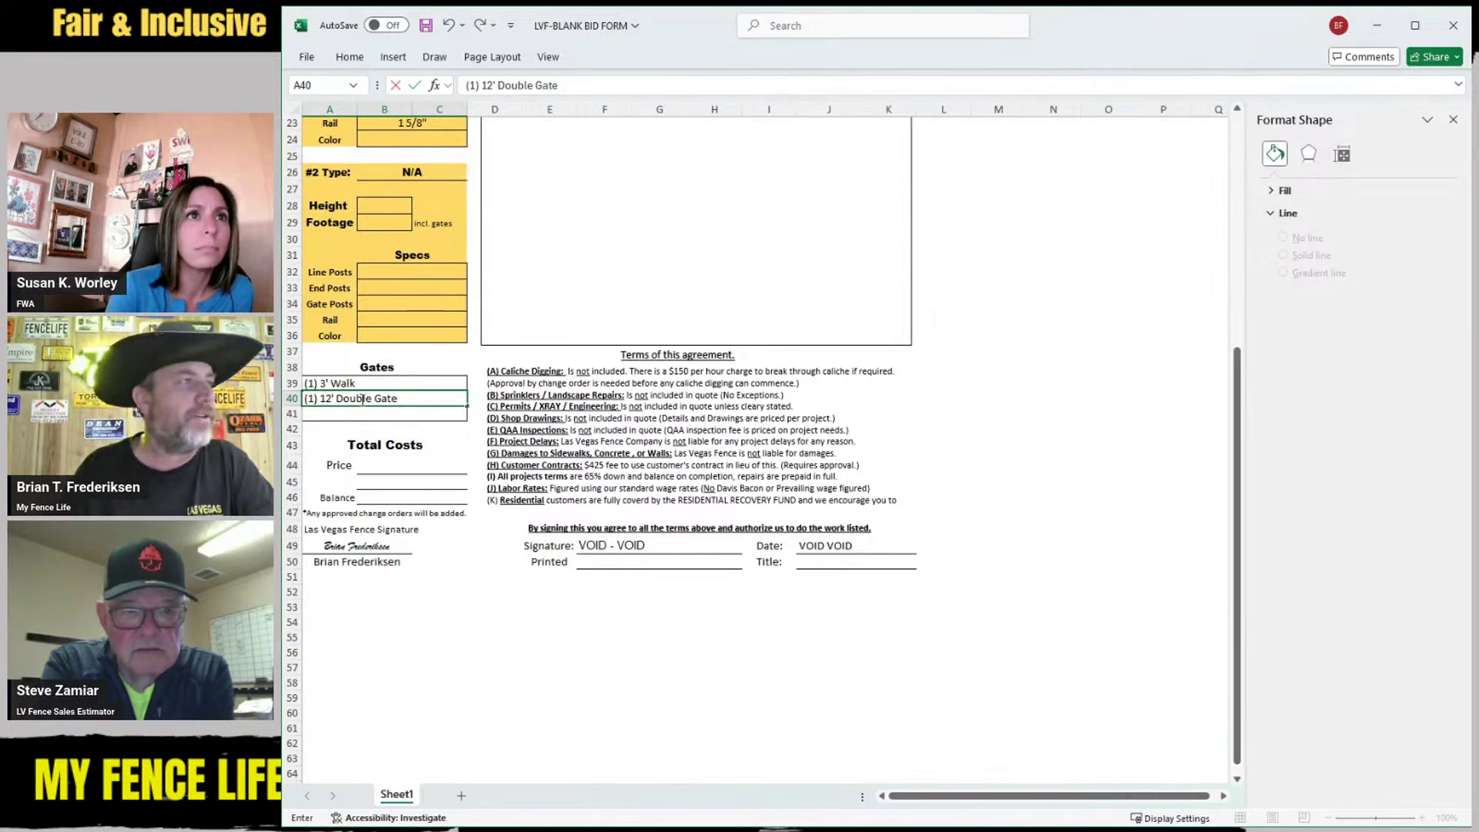
scroll(561, 446, "up", 7)
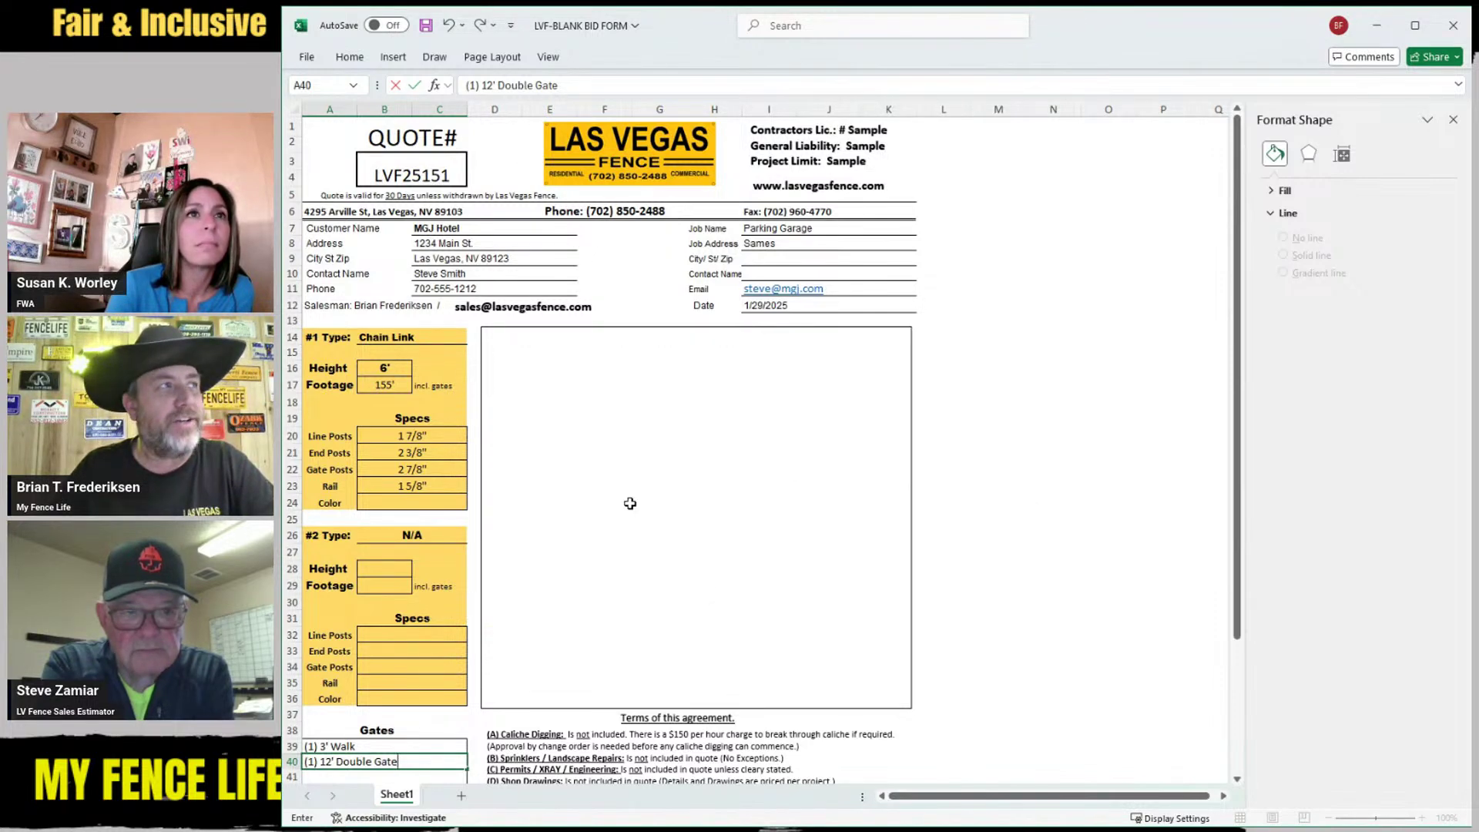
left_click(391, 58)
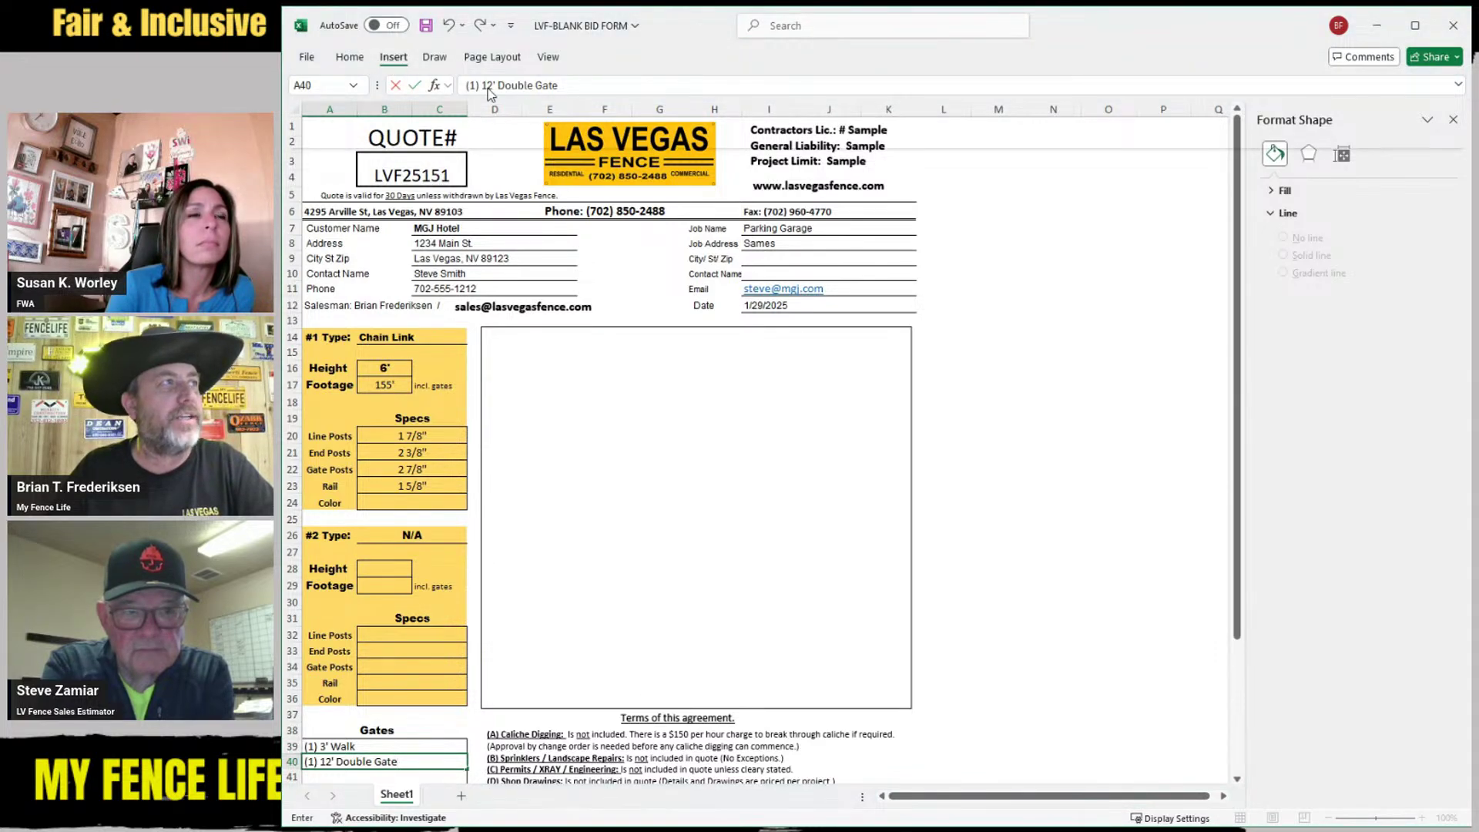
left_click(598, 419)
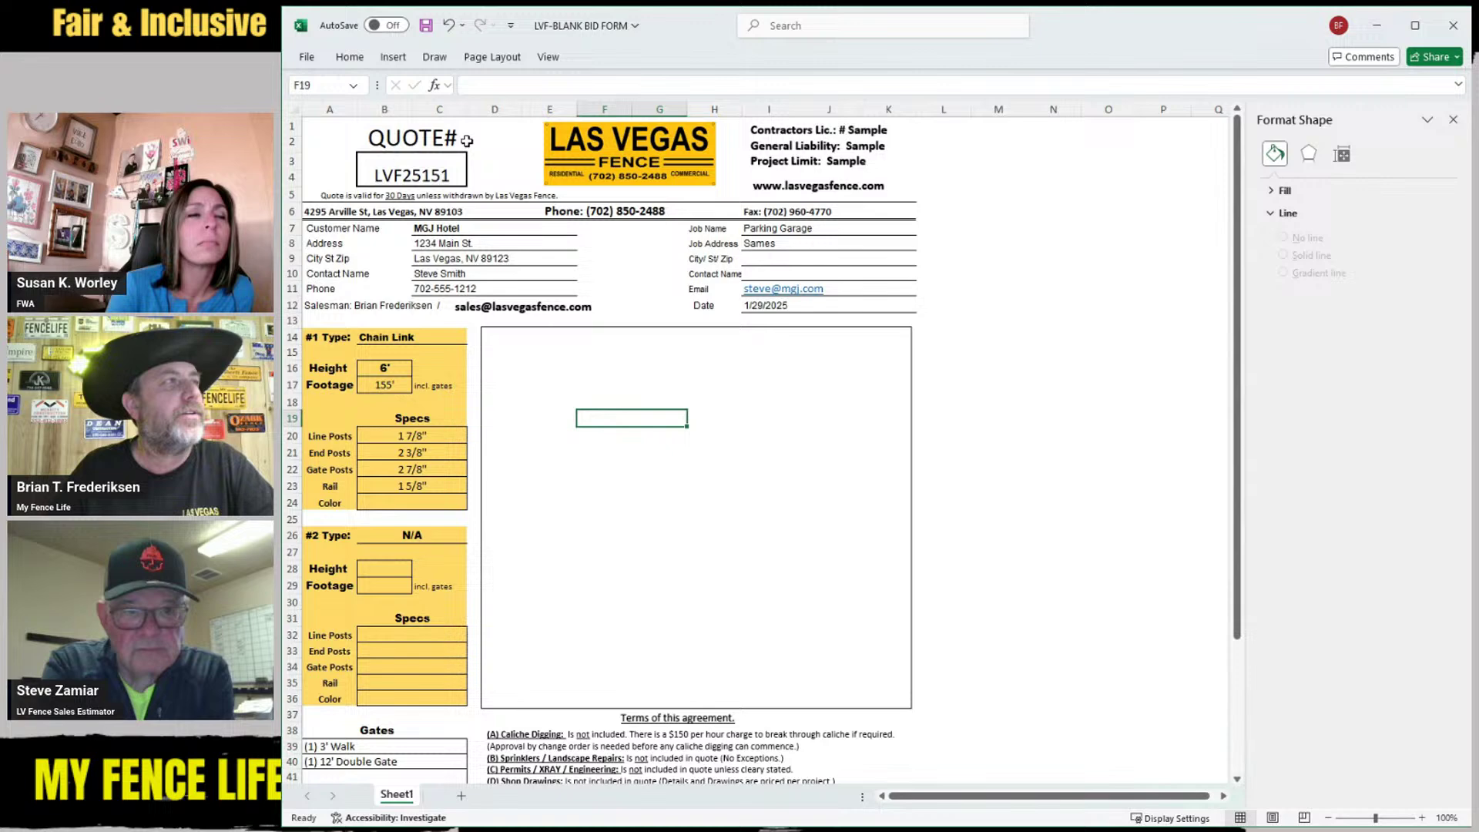
Draw a straight line shape across the bottom of the site-sketch box
left_click(395, 58)
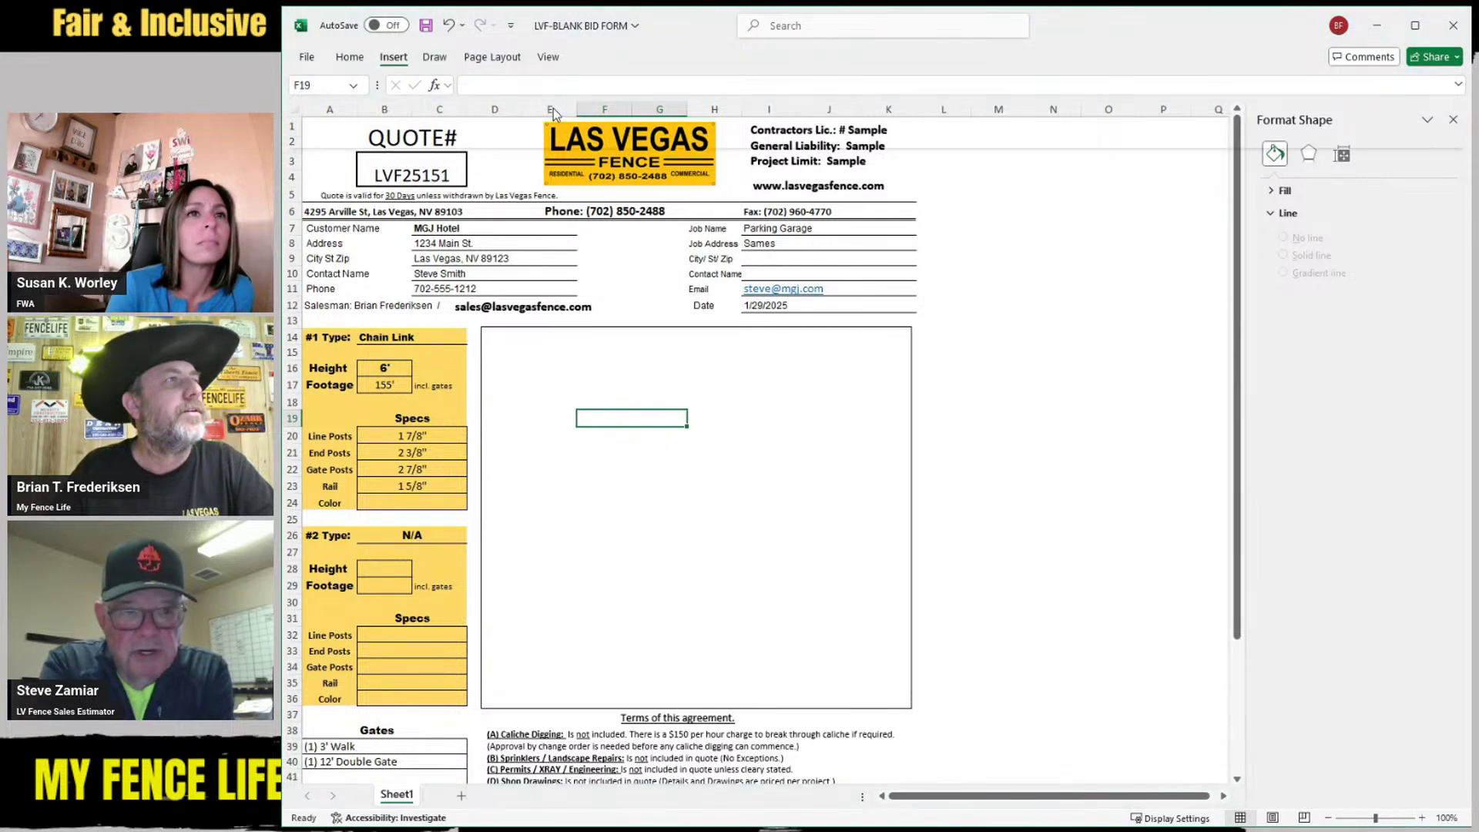
left_click(529, 148)
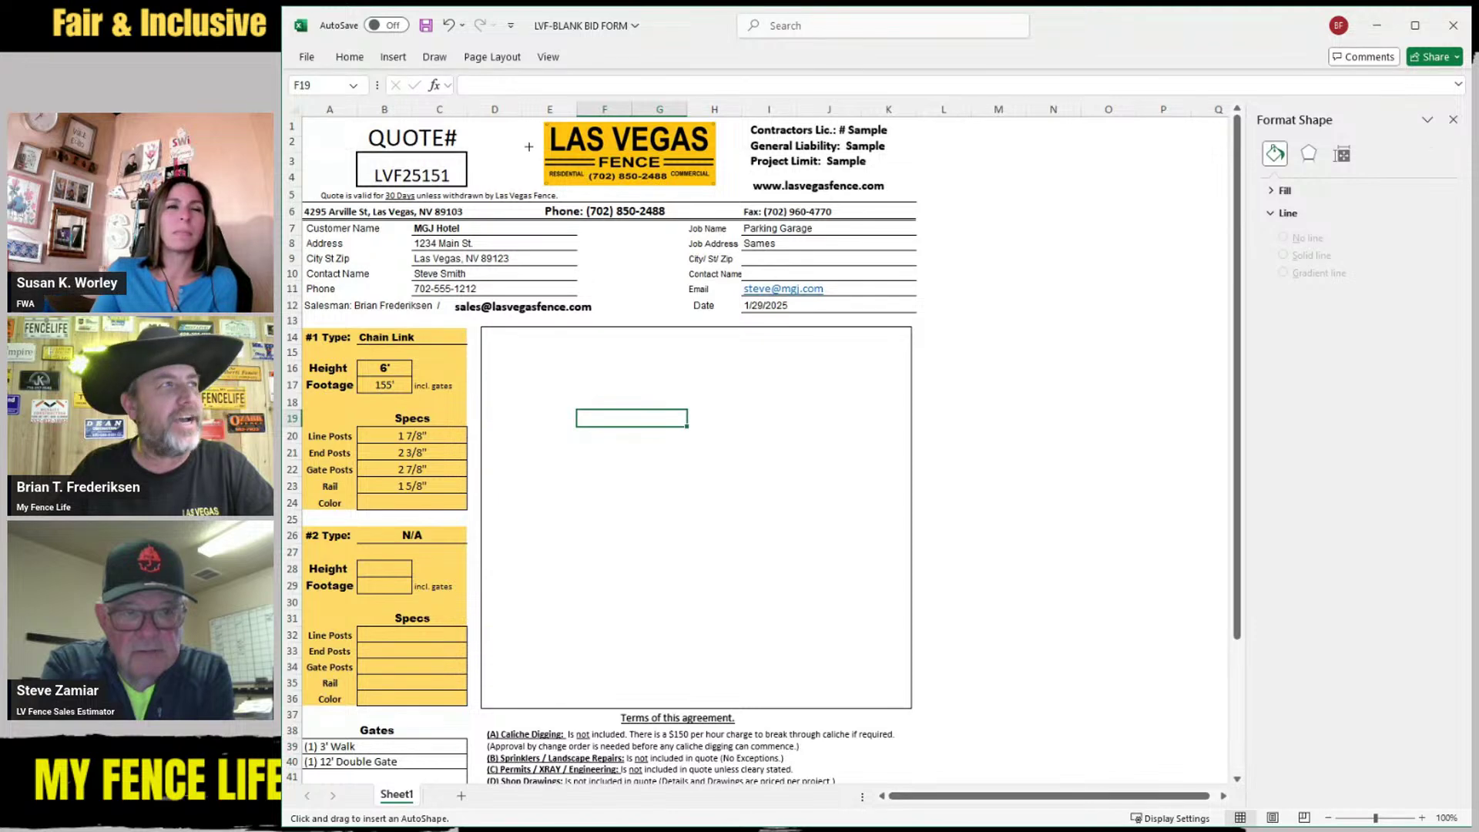
mouse_move(537, 551)
left_mouse_down()
mouse_move(848, 554)
mouse_move(885, 535)
mouse_move(774, 674)
left_mouse_up()
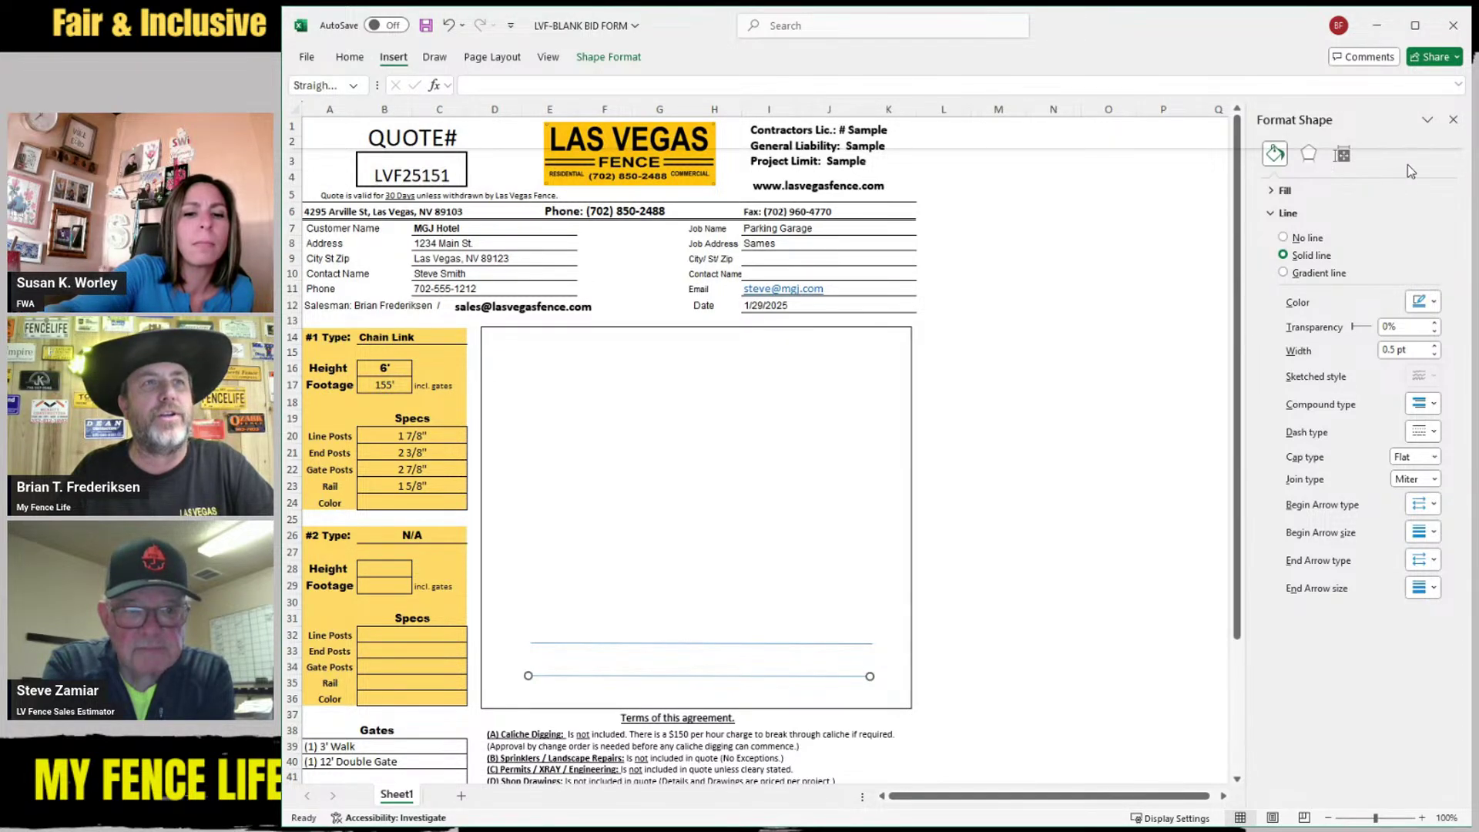
left_click(1407, 233)
triple_click(762, 453)
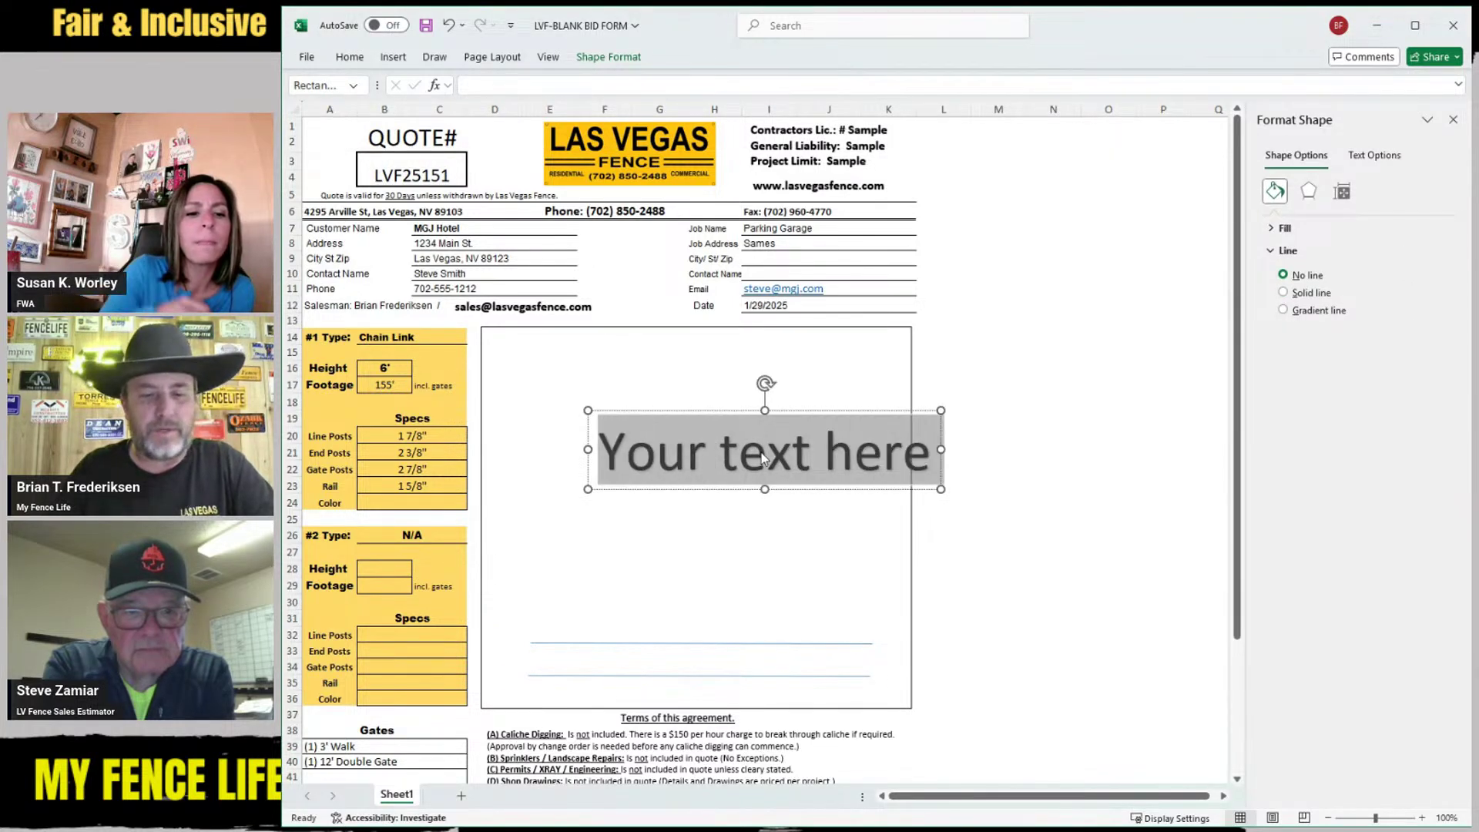
type("Main S")
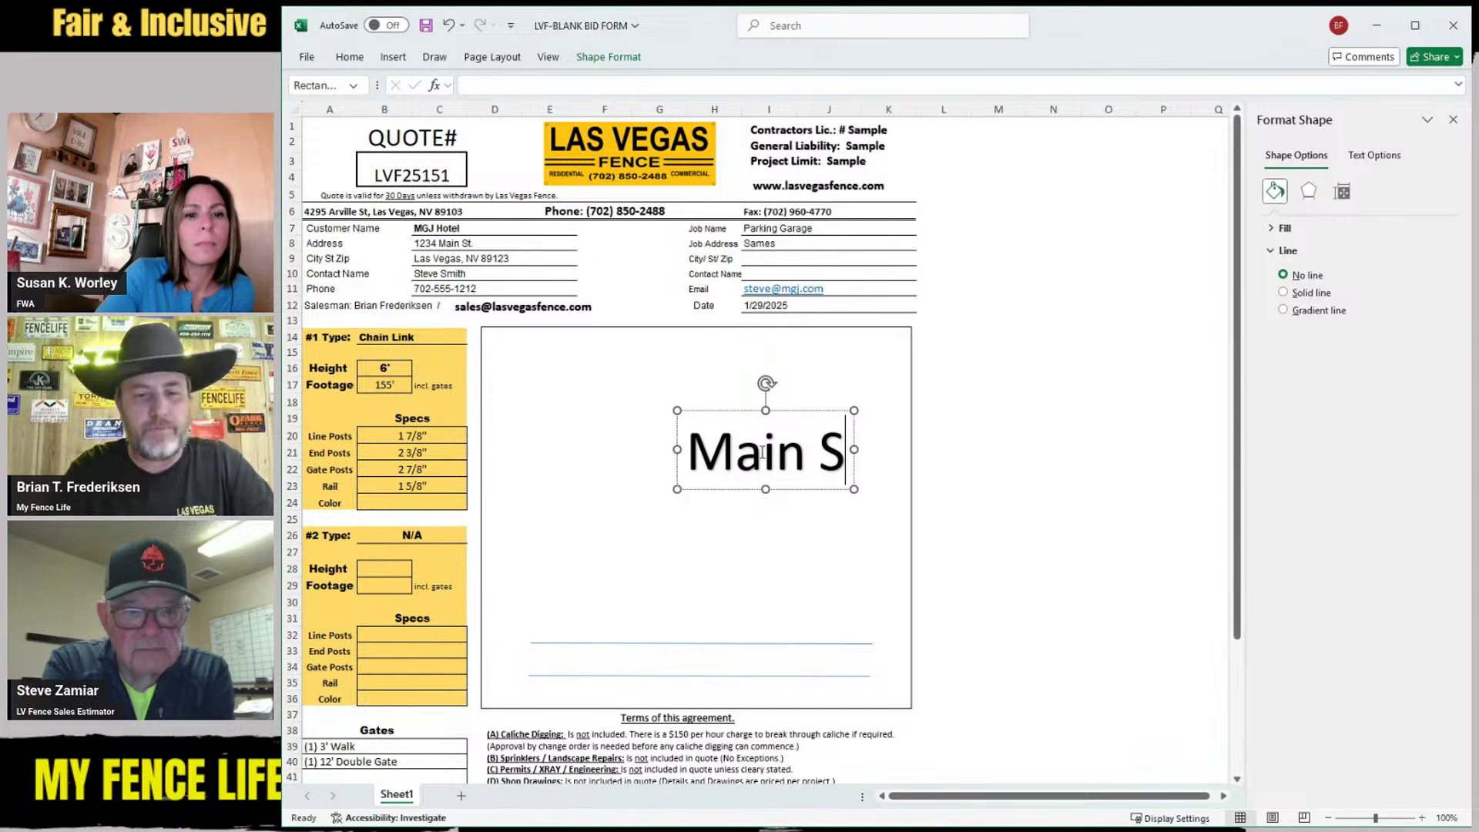
type("t.")
left_click_drag(670, 453, 868, 427)
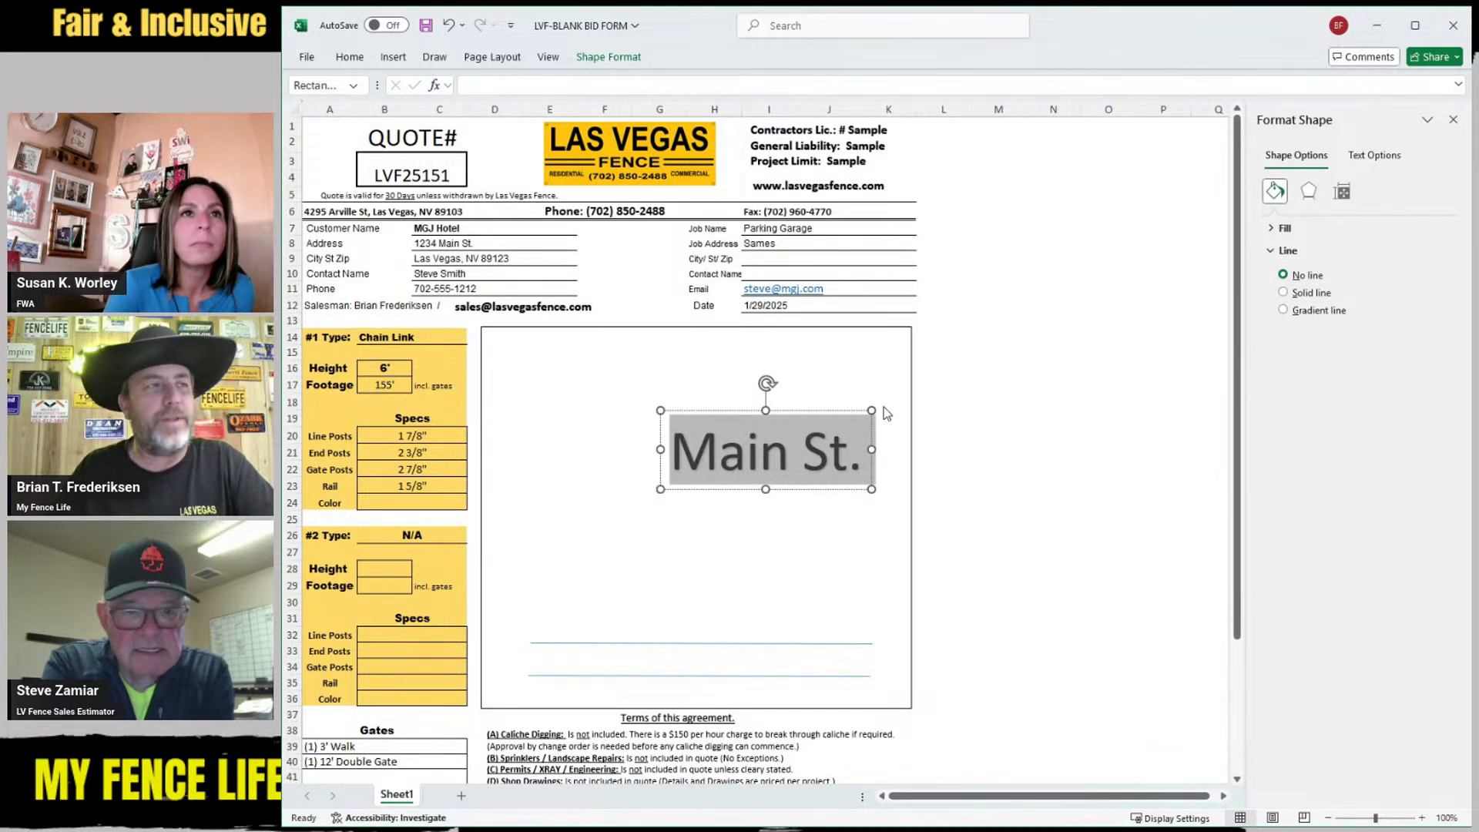
key("ctrl+shift+comma")
key("ctrl+shift+comma")
key("ctrl+shift+comma")
key("ctrl+shift+comma")
key("ctrl+shift+comma")
key("ctrl+shift+comma")
key("ctrl+shift+comma")
key("ctrl+shift+comma")
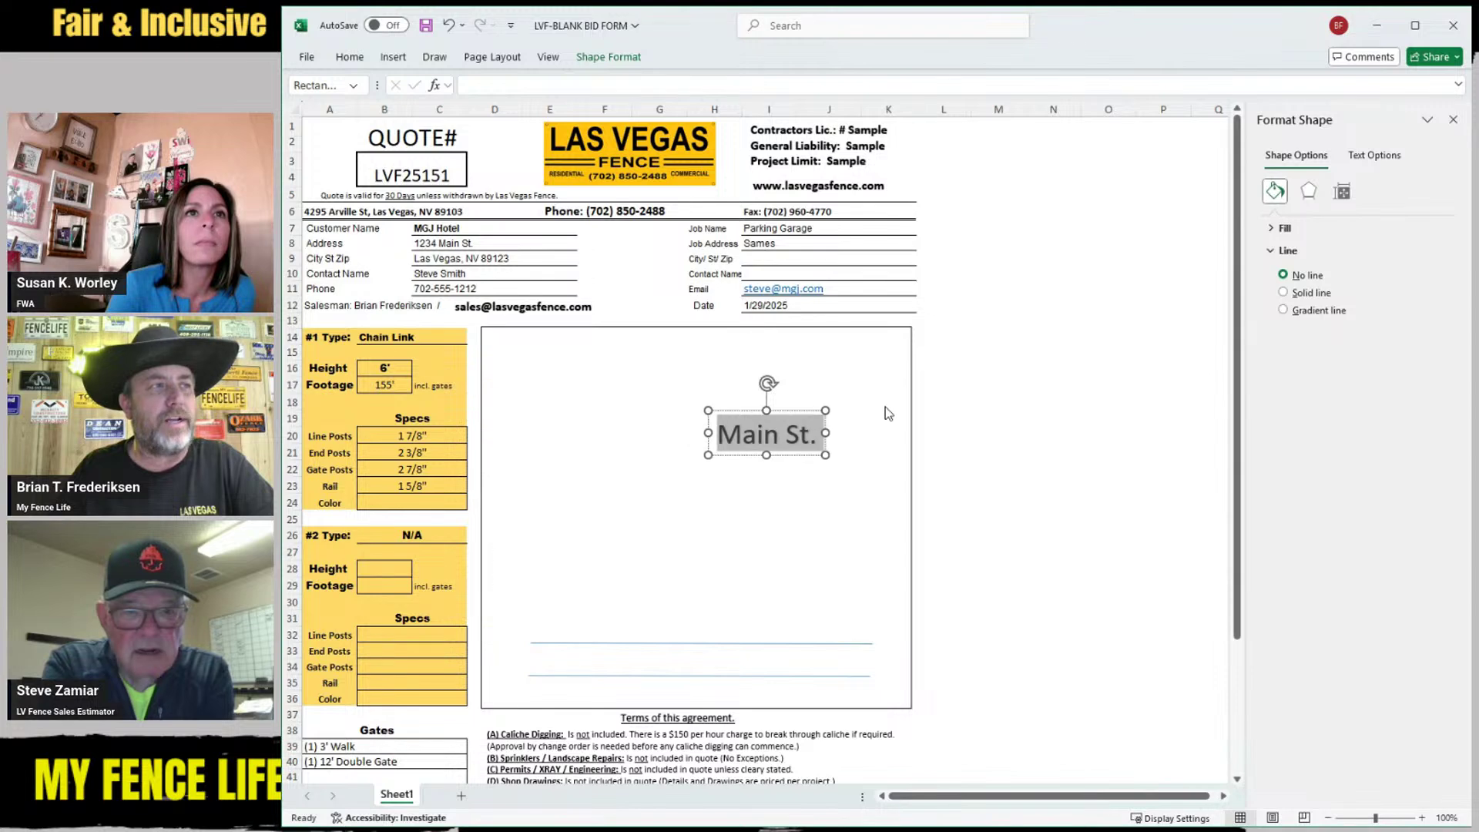
key("ctrl+shift+comma")
key("ctrl+shift+comma")
key("ctrl+shift+comma")
key("ctrl+shift+comma")
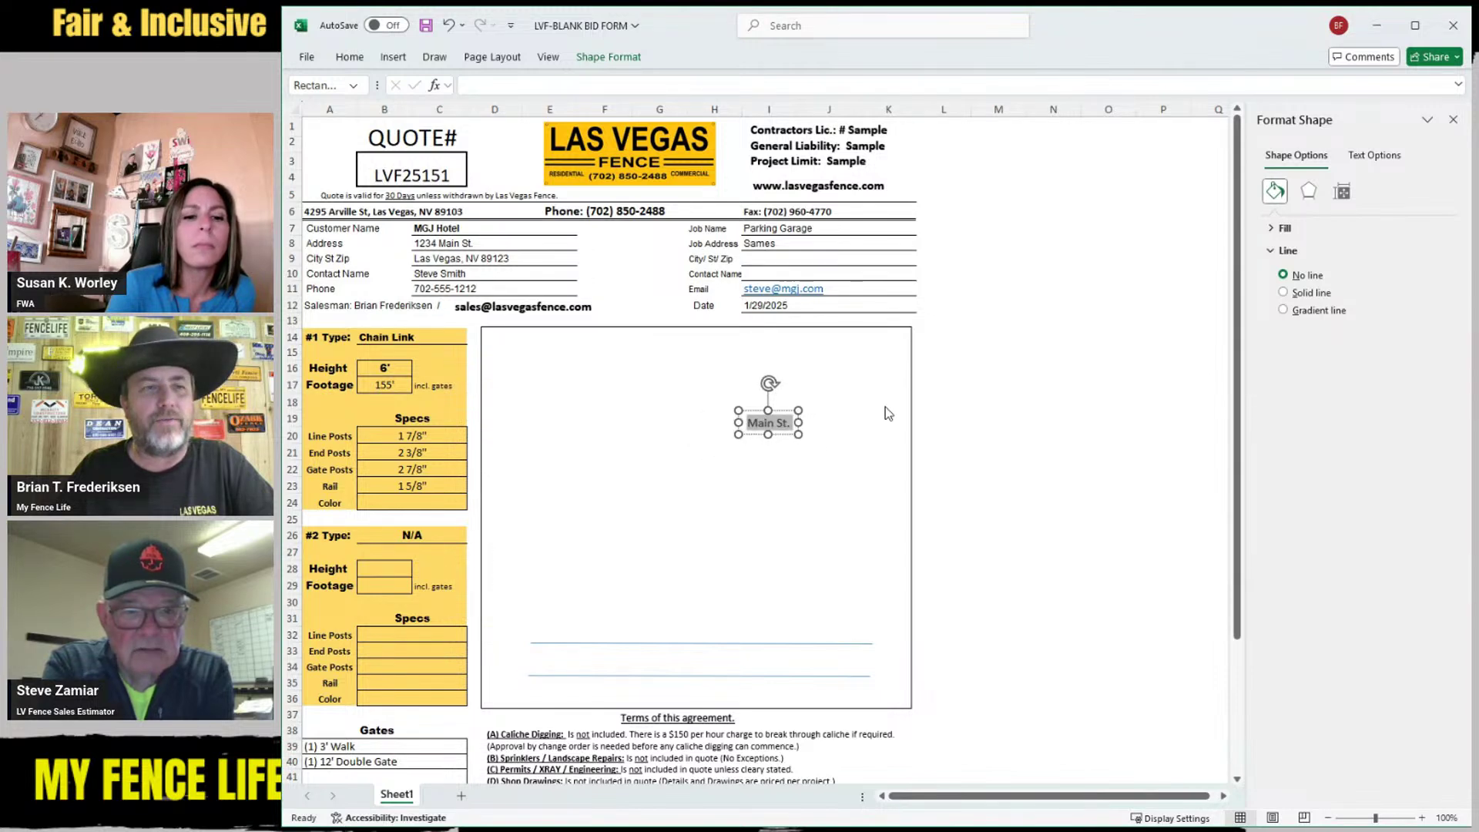
left_click_drag(757, 438, 679, 676)
left_click(574, 462)
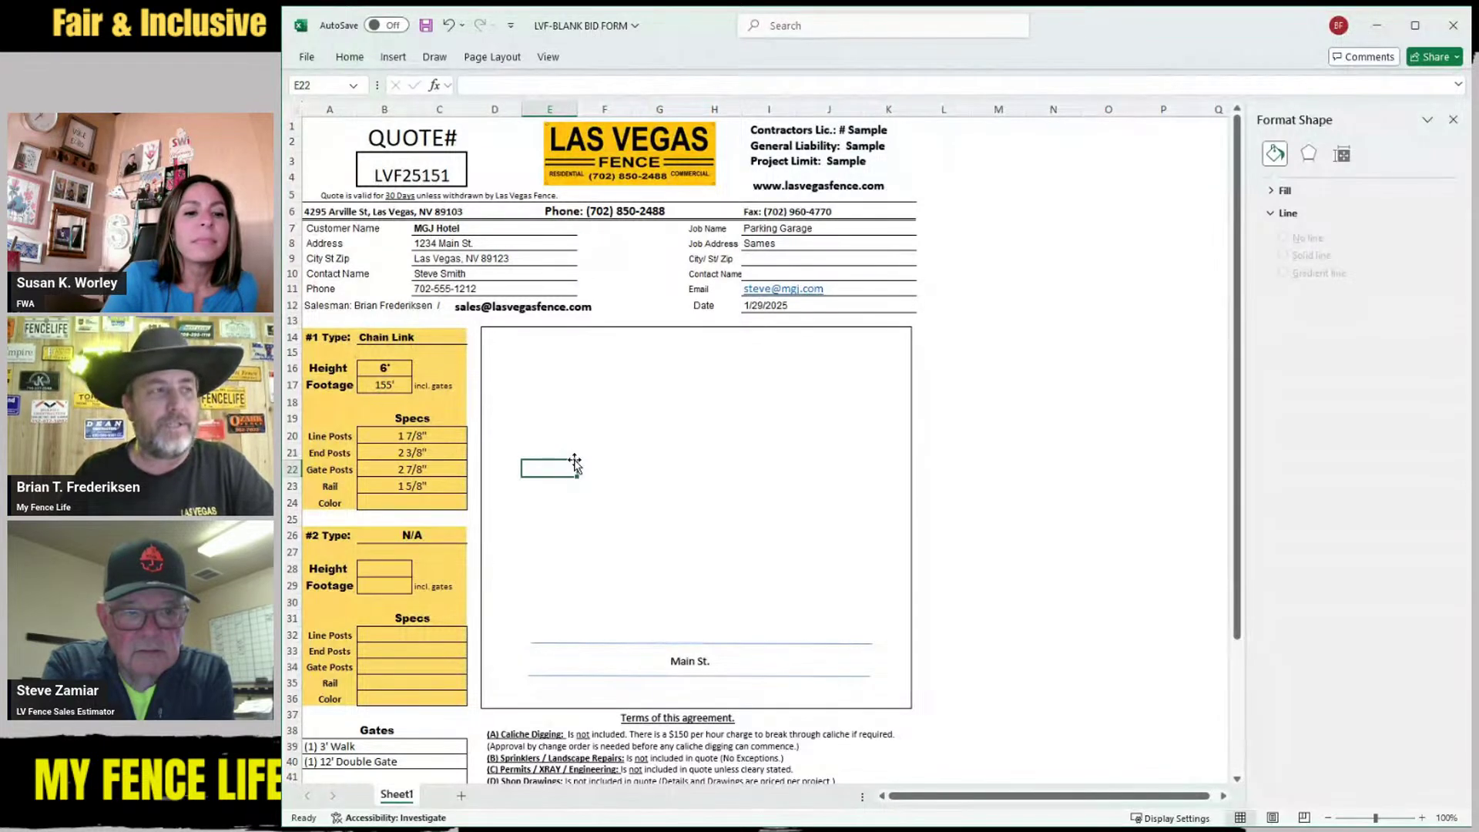
Draw a blue-filled rectangle near the middle of the sketch box and nudge it slightly left and down
left_click(393, 59)
left_click(534, 103)
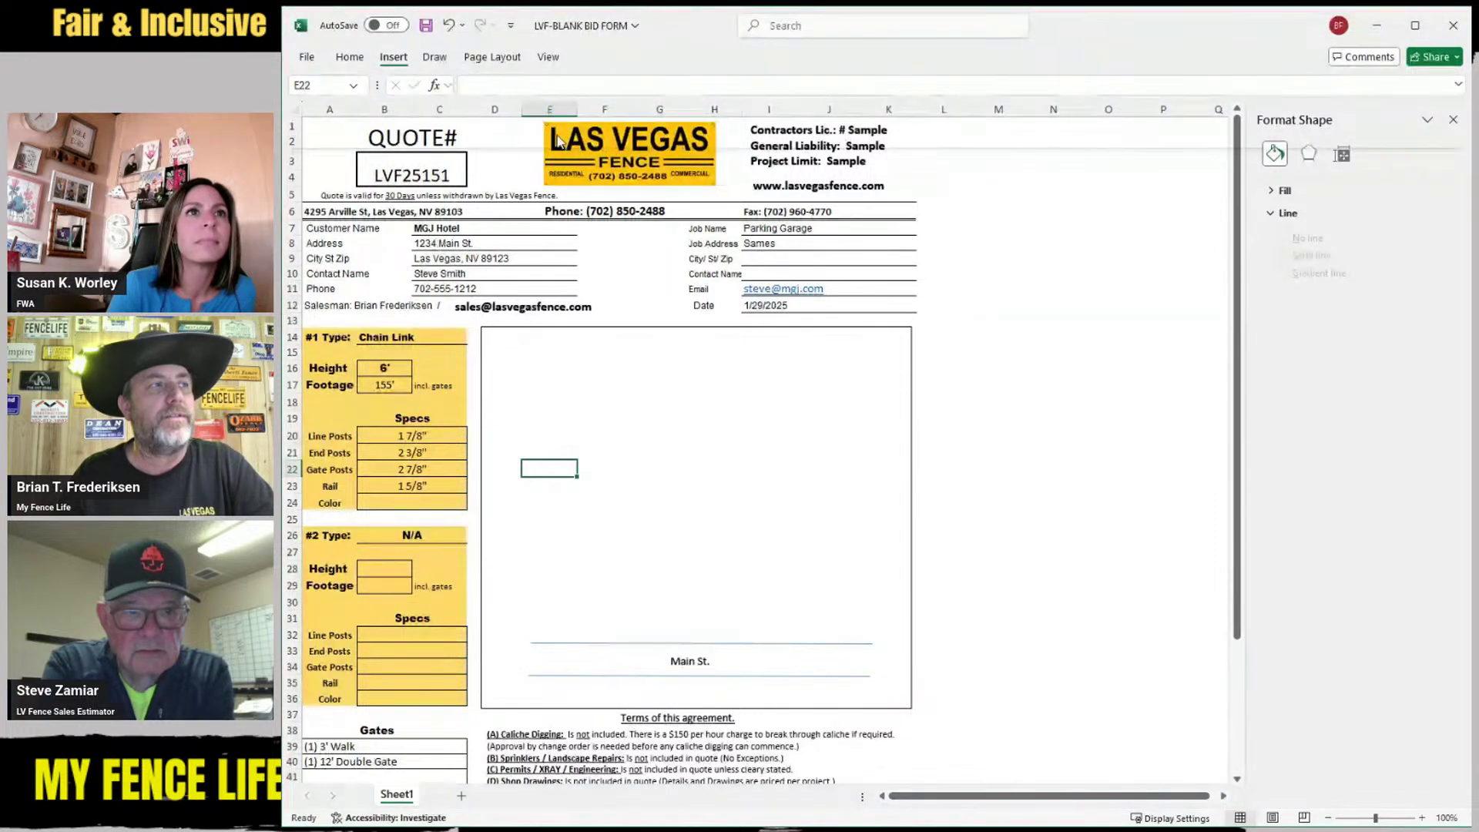
left_click(559, 138)
left_click_drag(640, 430, 707, 469)
left_click(768, 483)
left_click(788, 481)
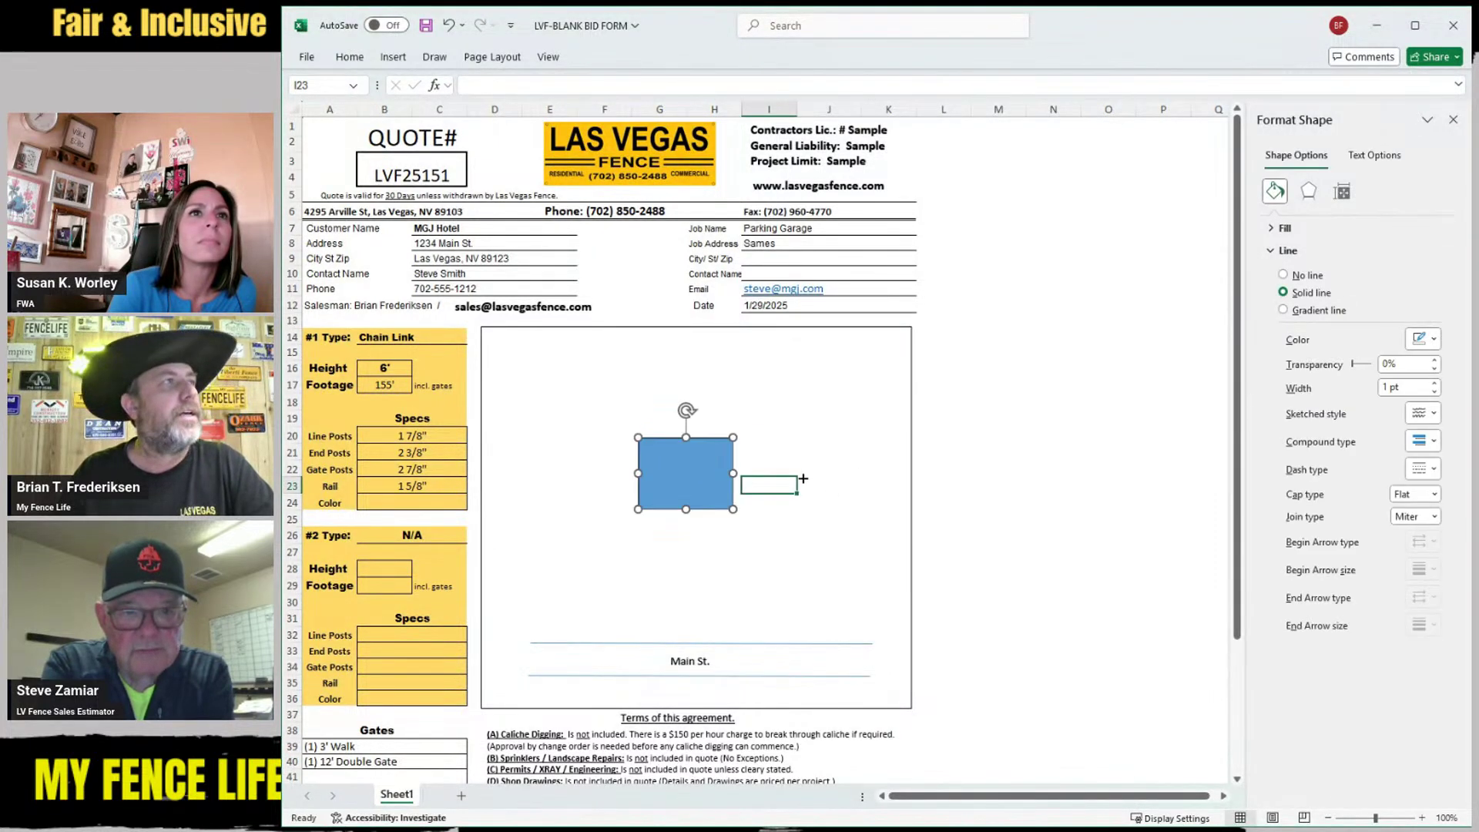
left_click(392, 58)
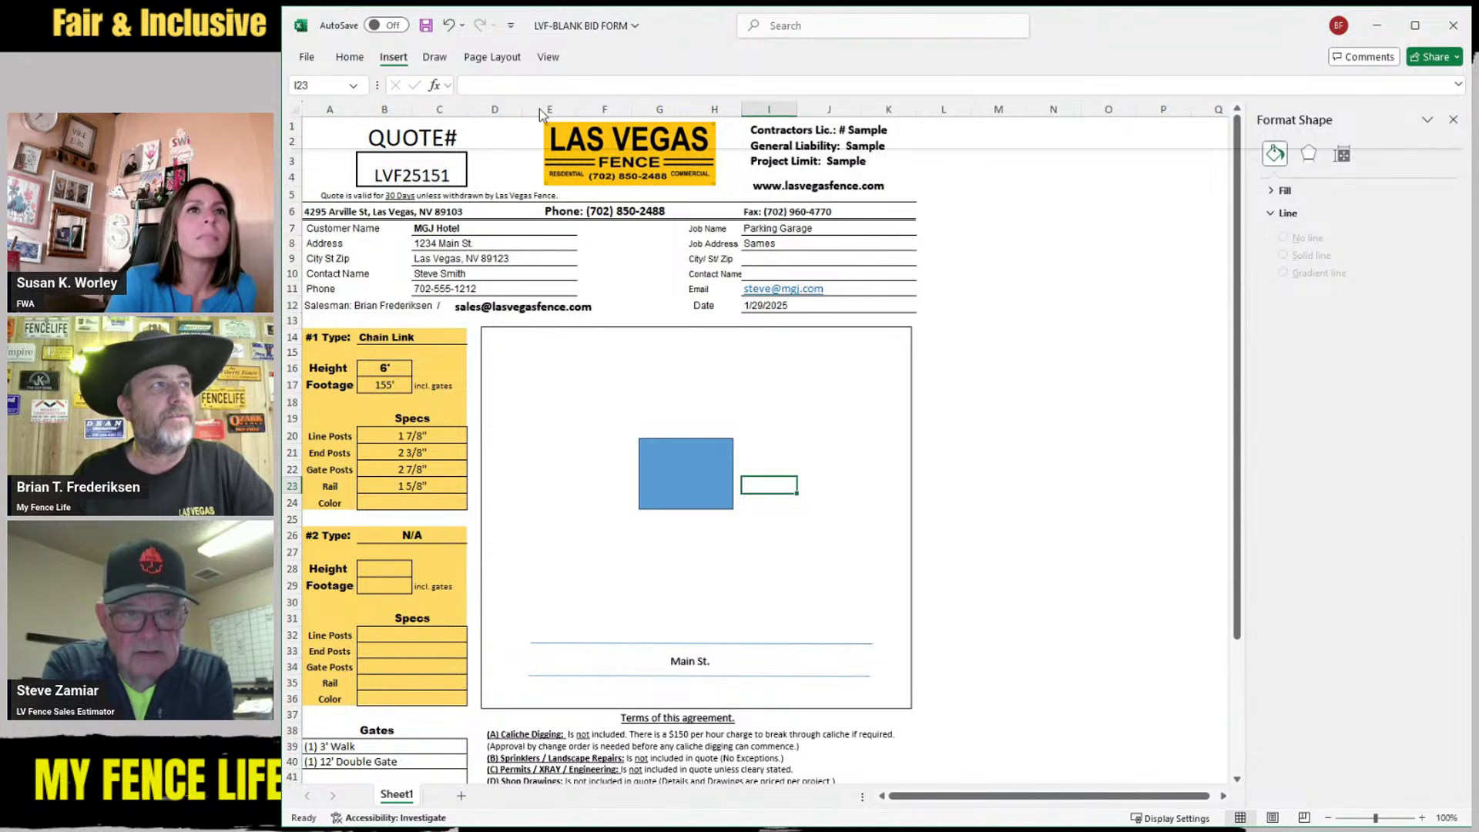
Draw a short horizontal line just below the blue square
left_click_drag(709, 539, 786, 540)
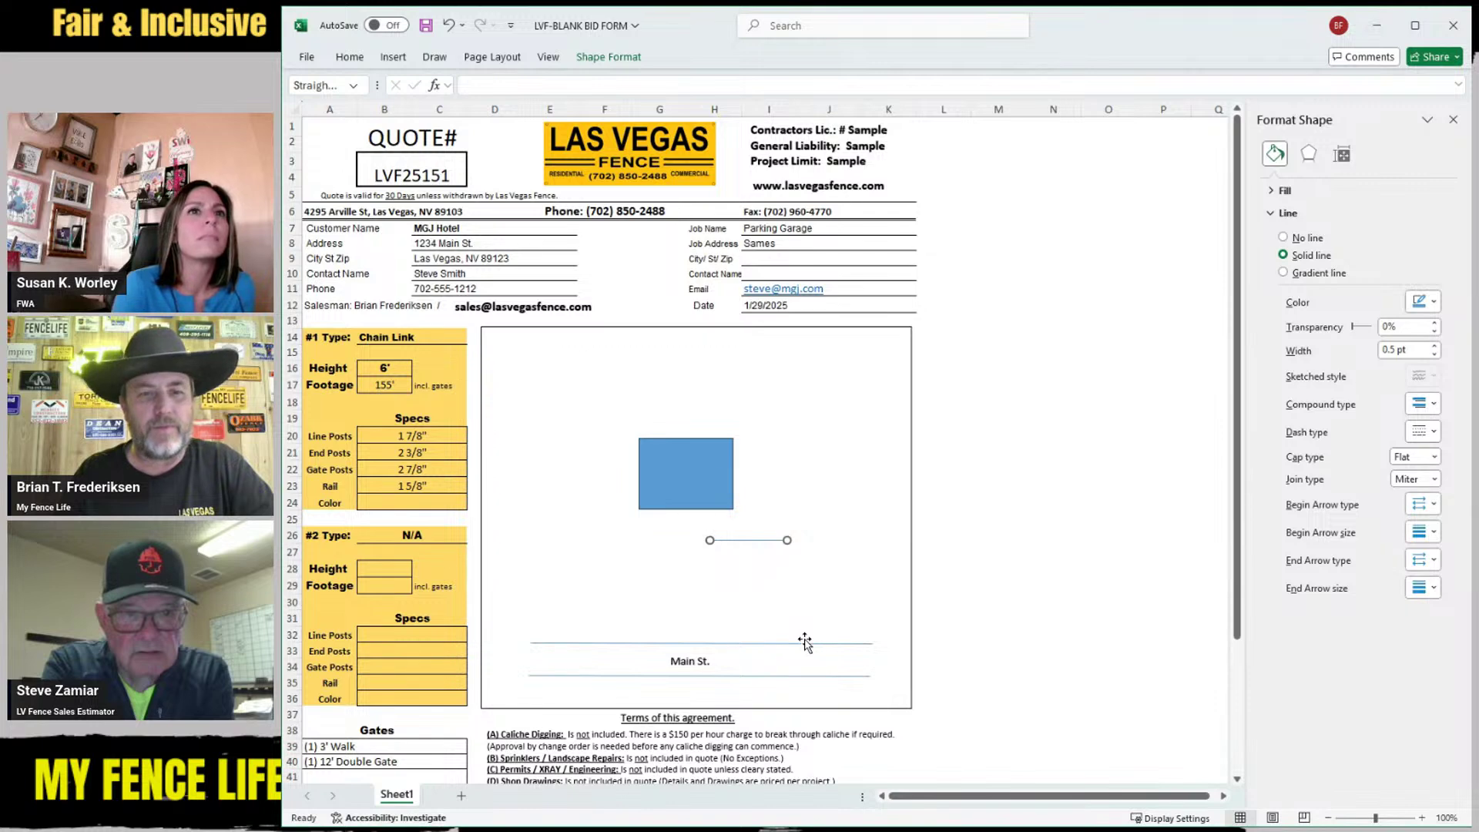
left_click(799, 616)
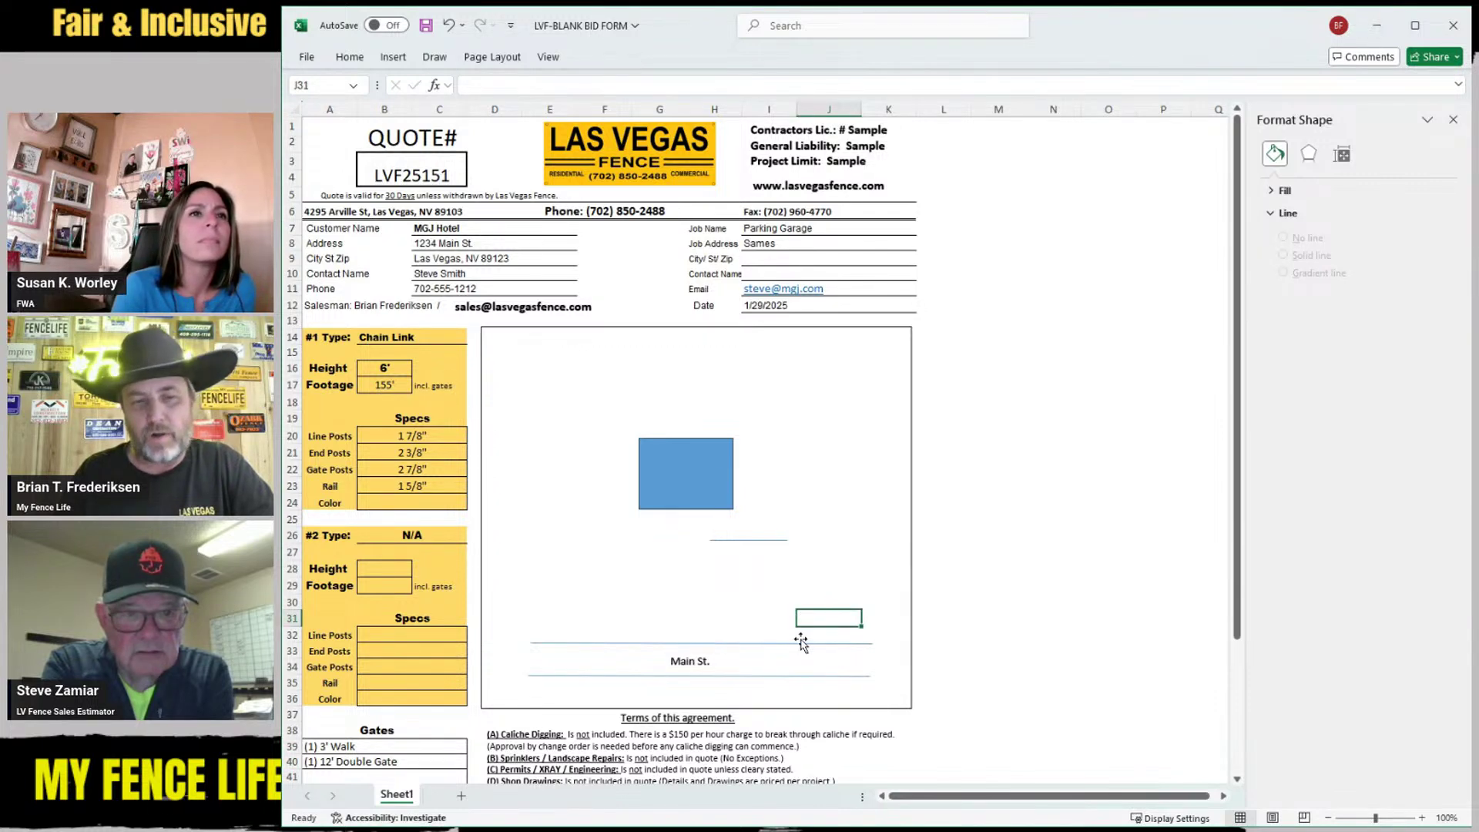
left_click(753, 541)
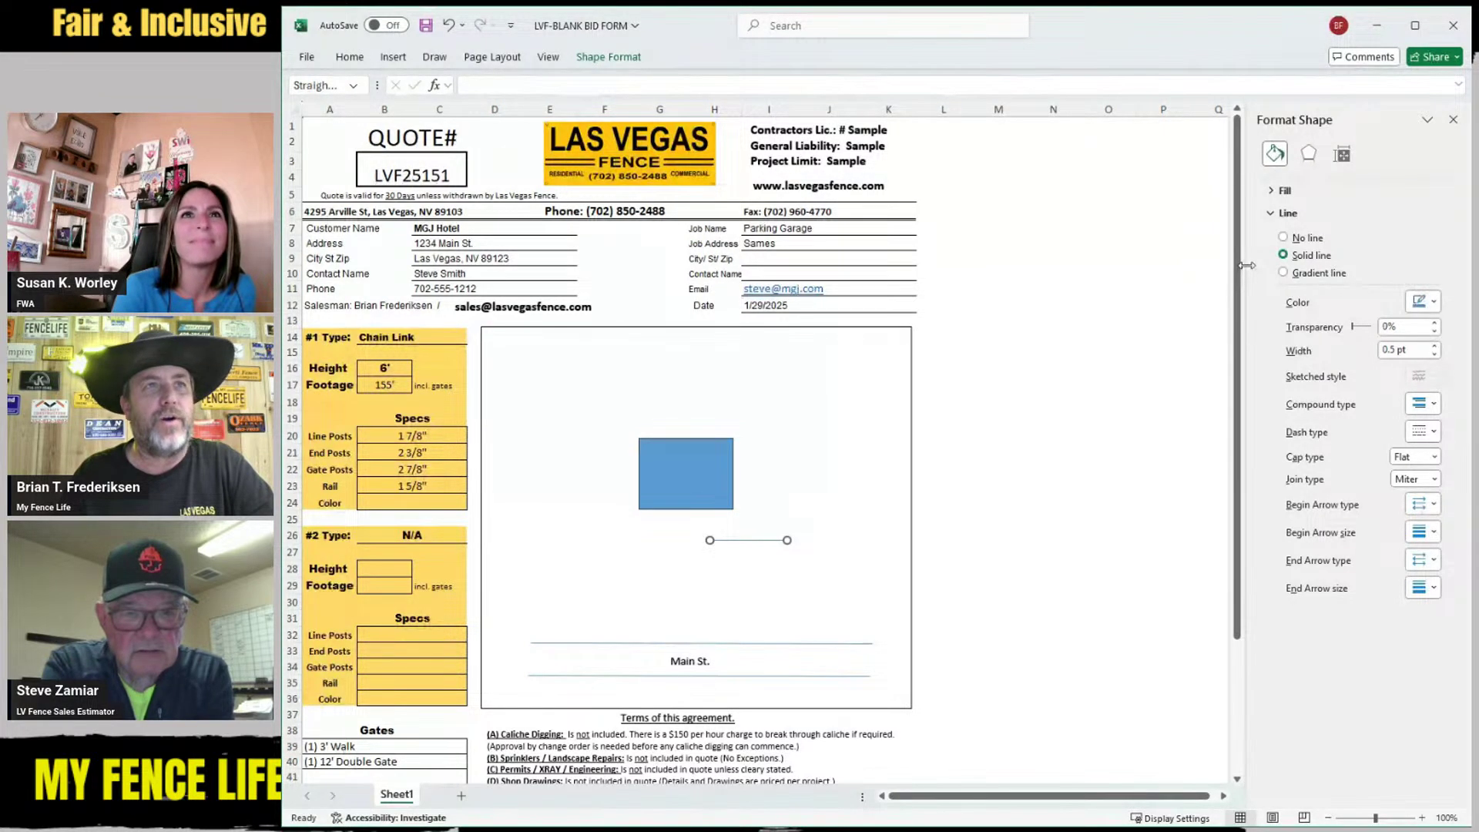
left_click(771, 583)
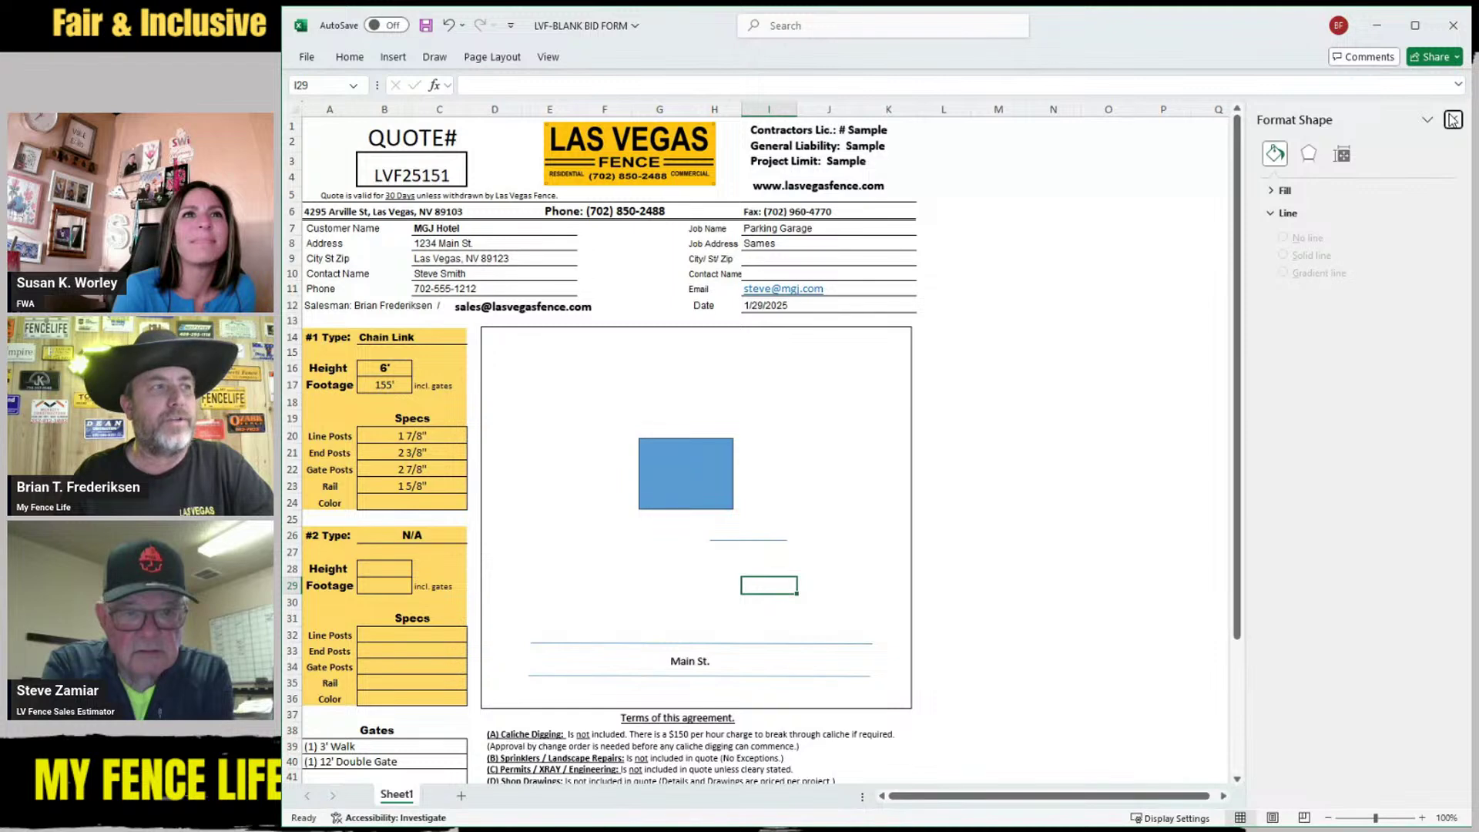
left_click(1453, 119)
left_click(731, 540)
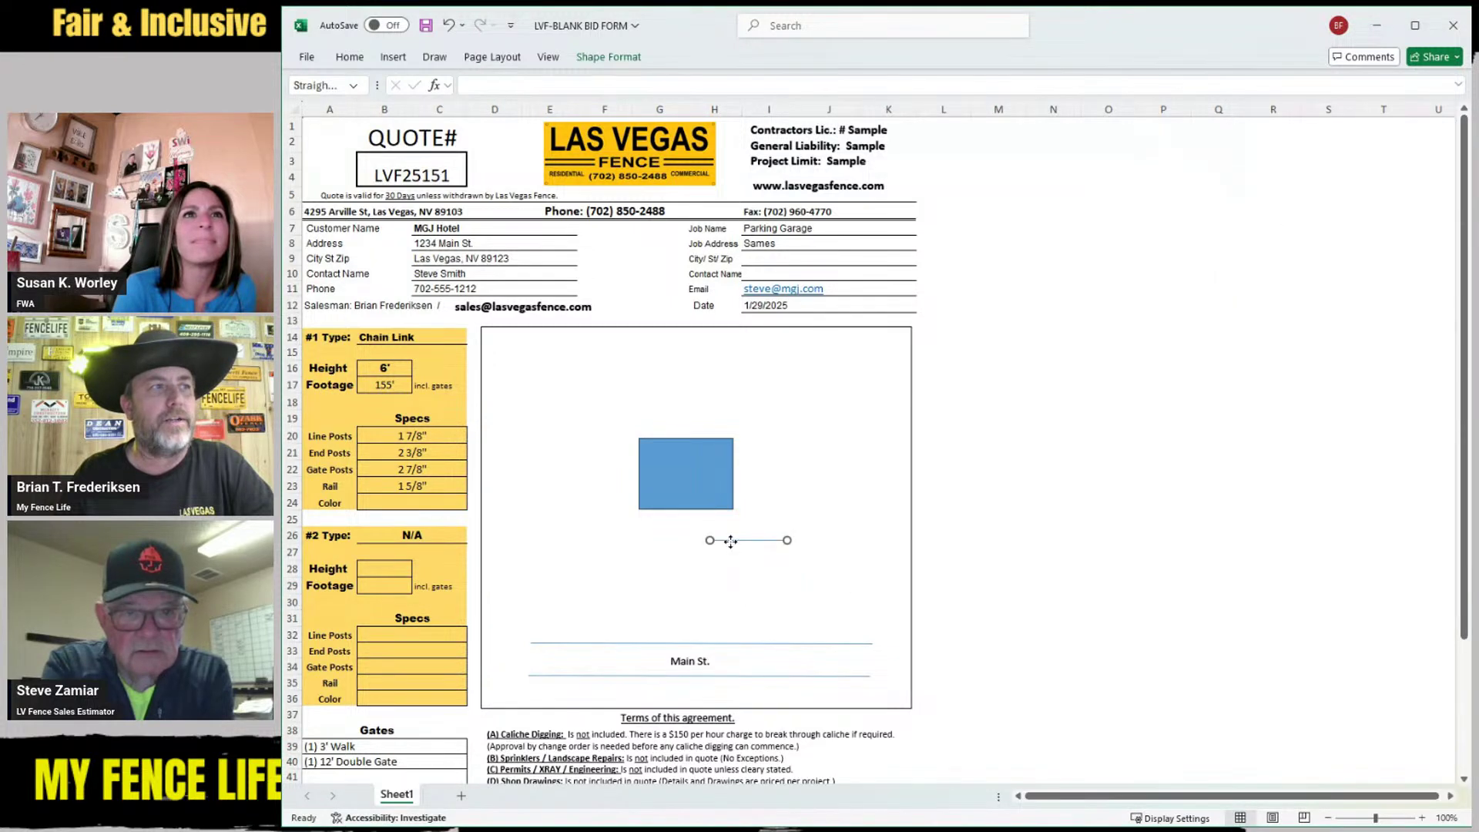
Format the line to 3 pt width and black colour, then shift it slightly right
right_click(730, 541)
left_click(780, 530)
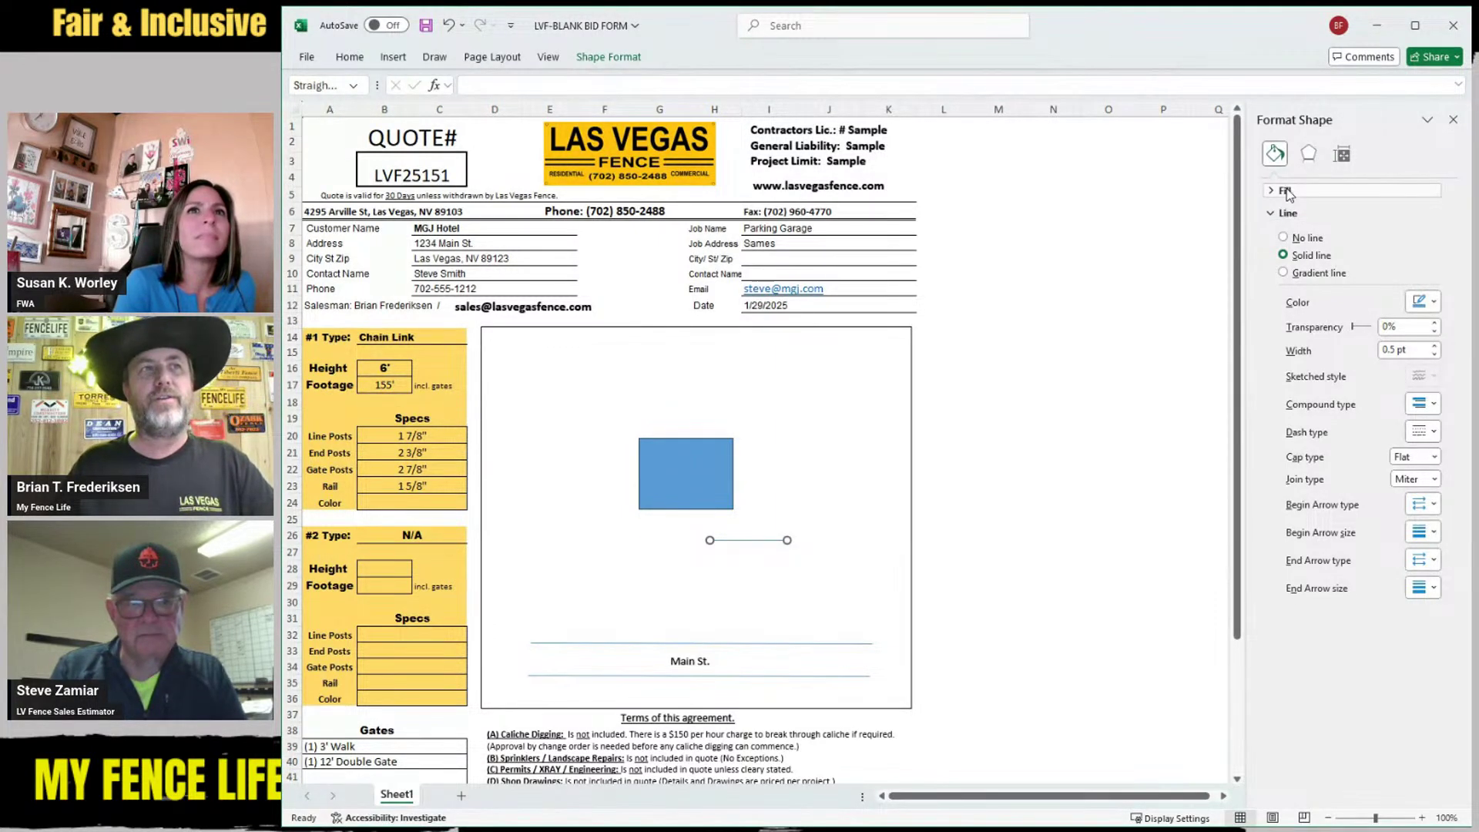
left_click(1286, 213)
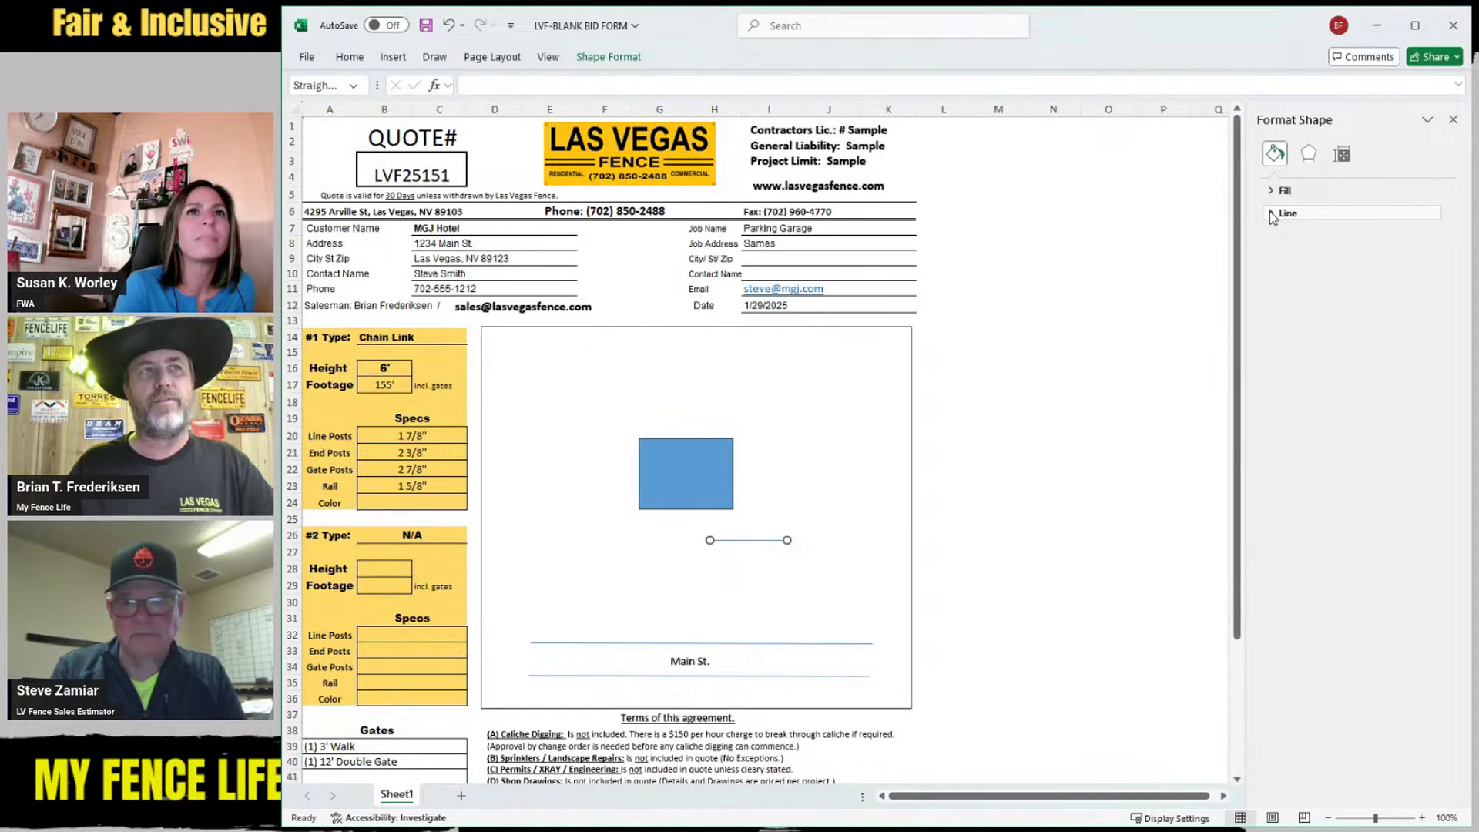
left_click(1270, 214)
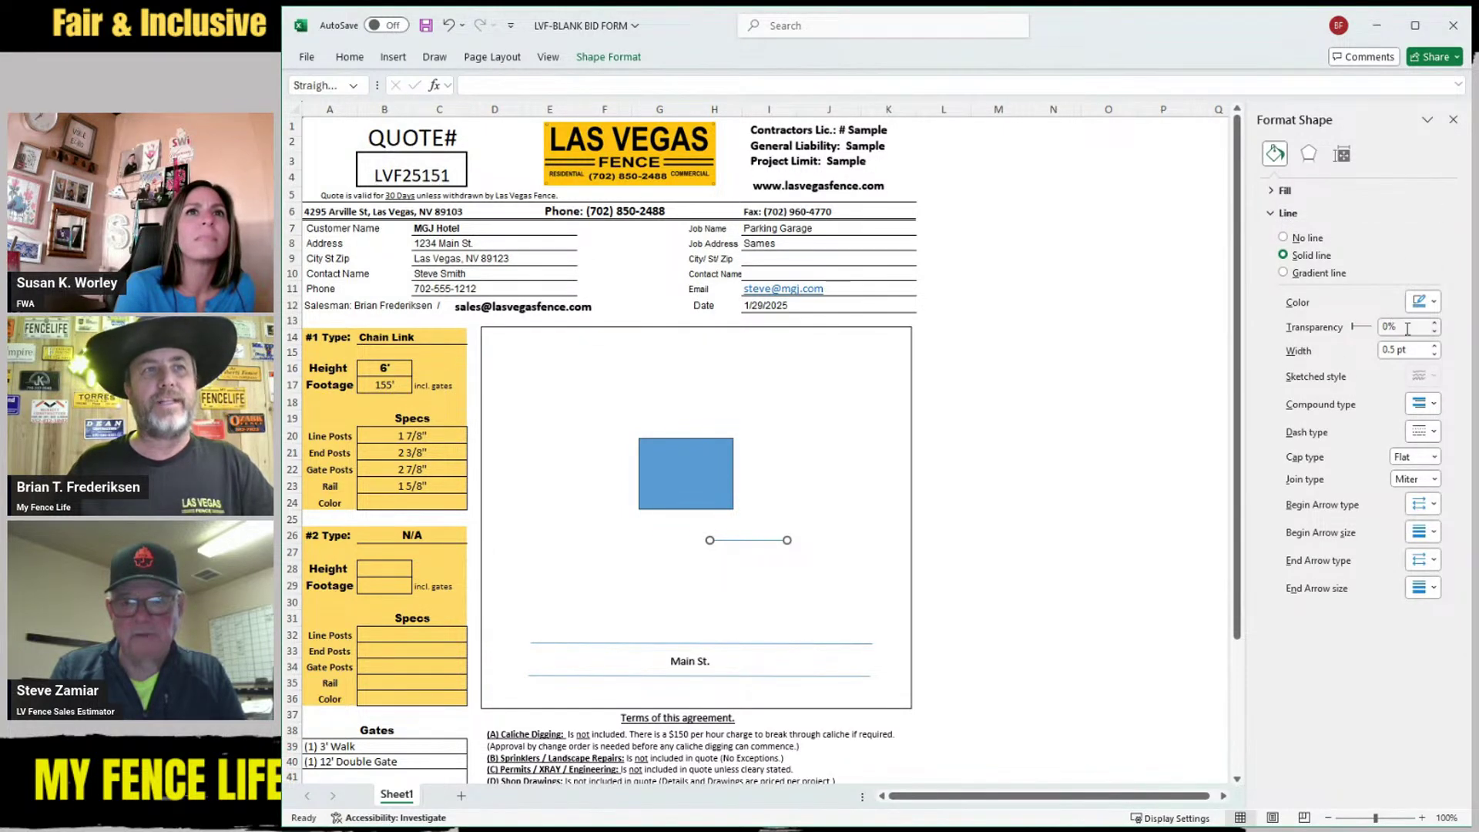
left_click(1435, 346)
left_click(1434, 346)
left_click(1434, 346)
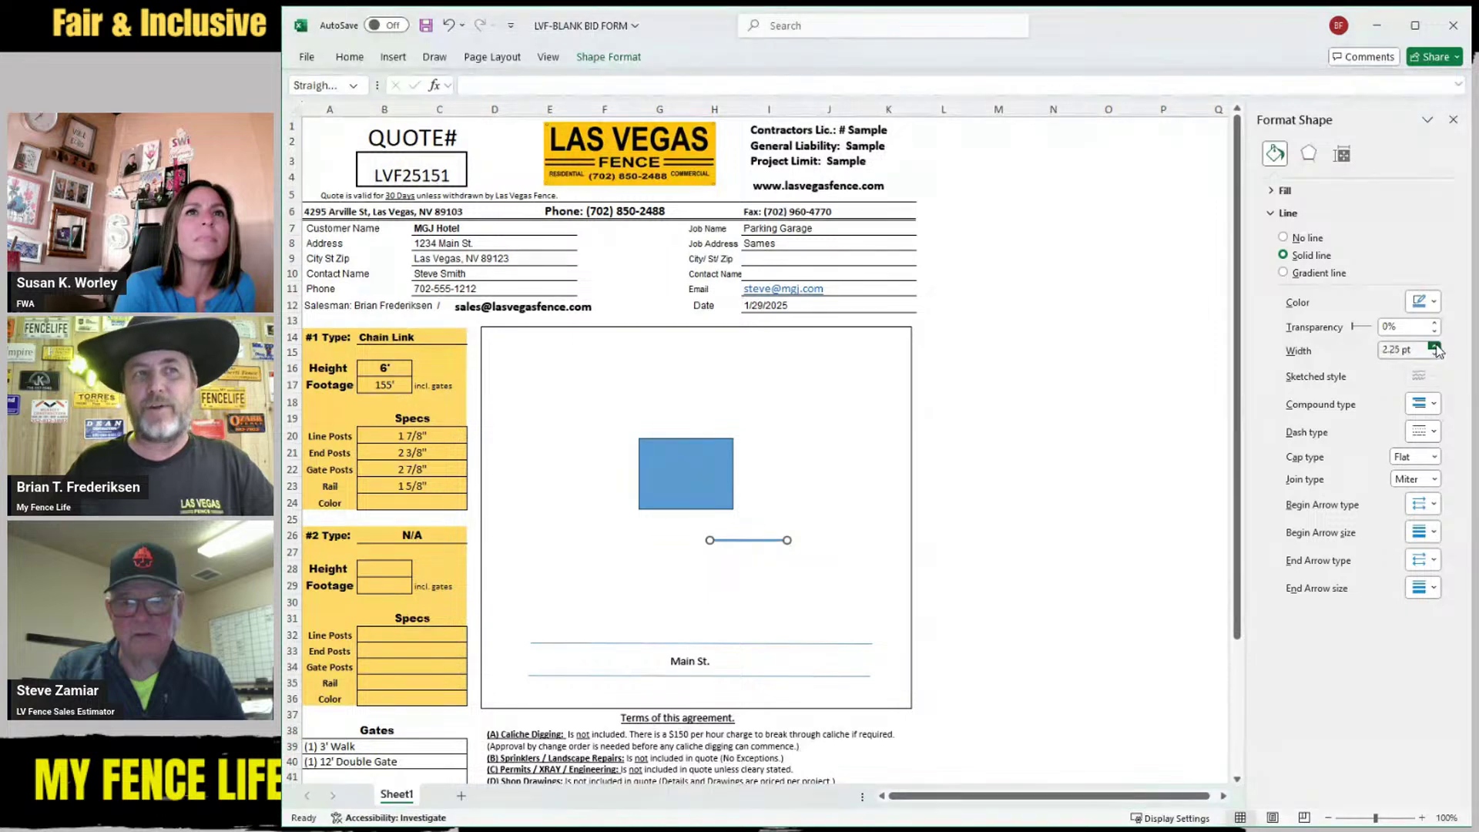
left_click(1434, 346)
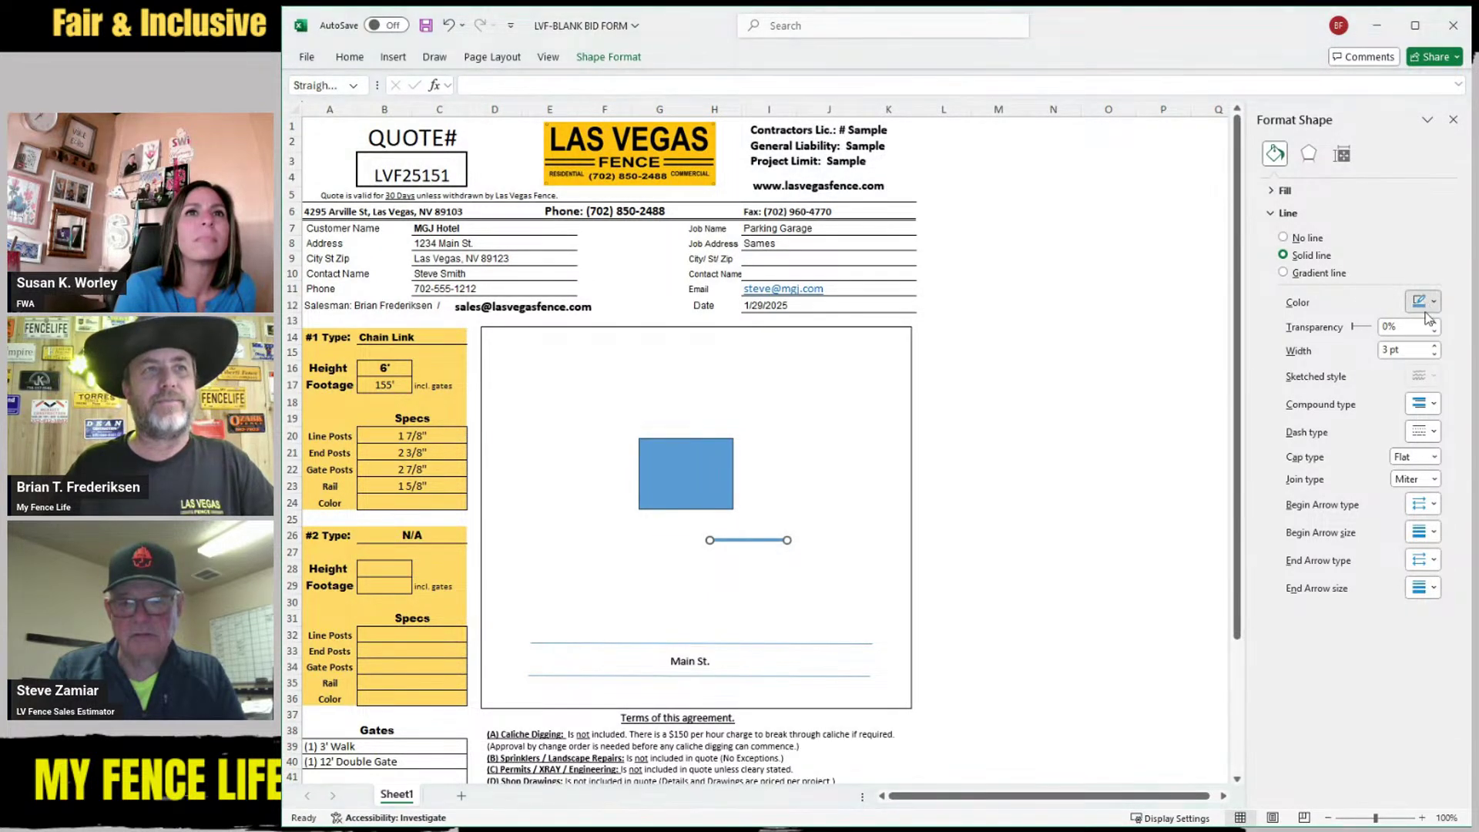
left_click(1440, 380)
left_click(690, 598)
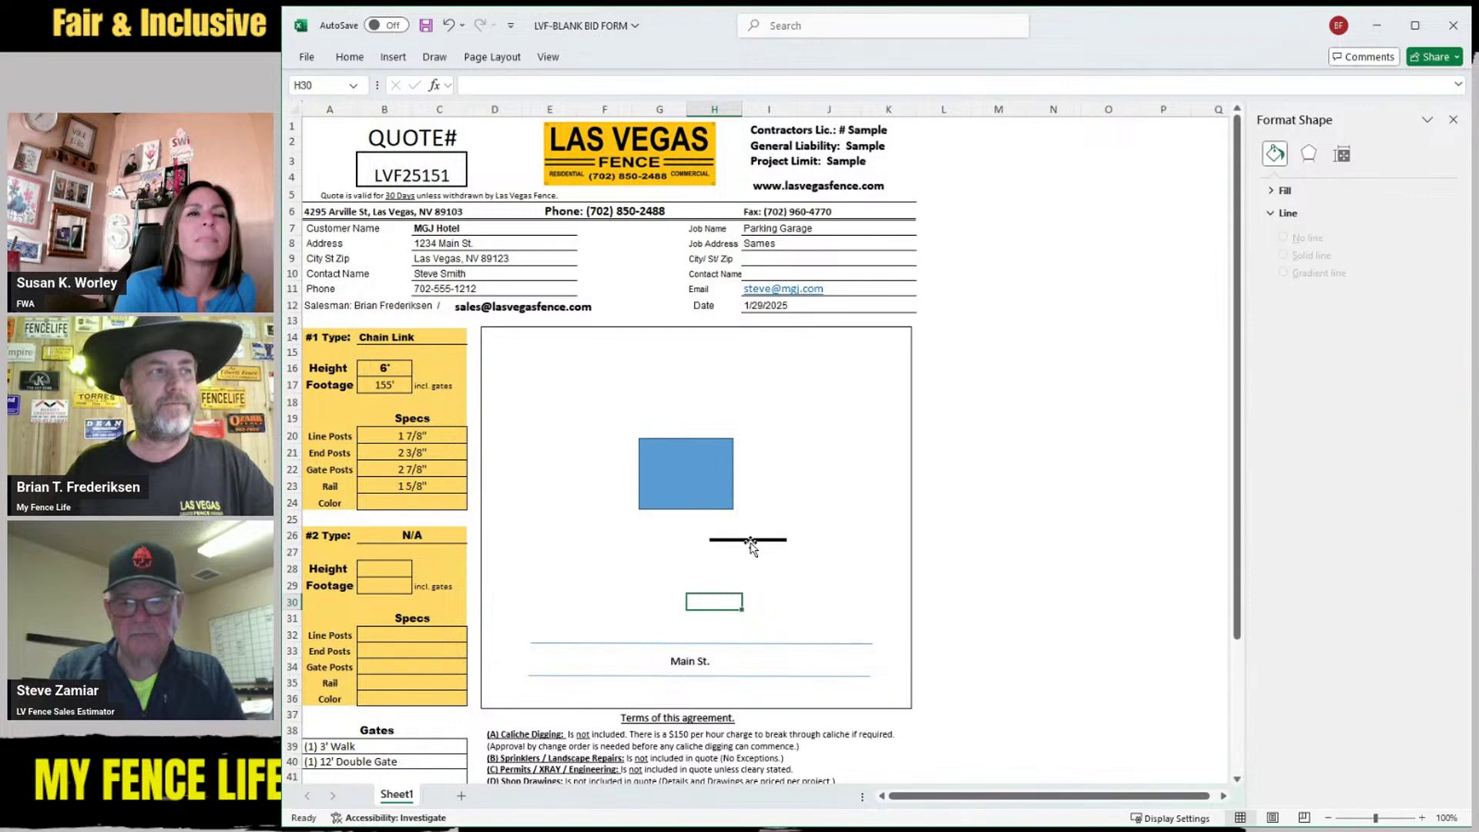
left_click_drag(752, 542, 774, 511)
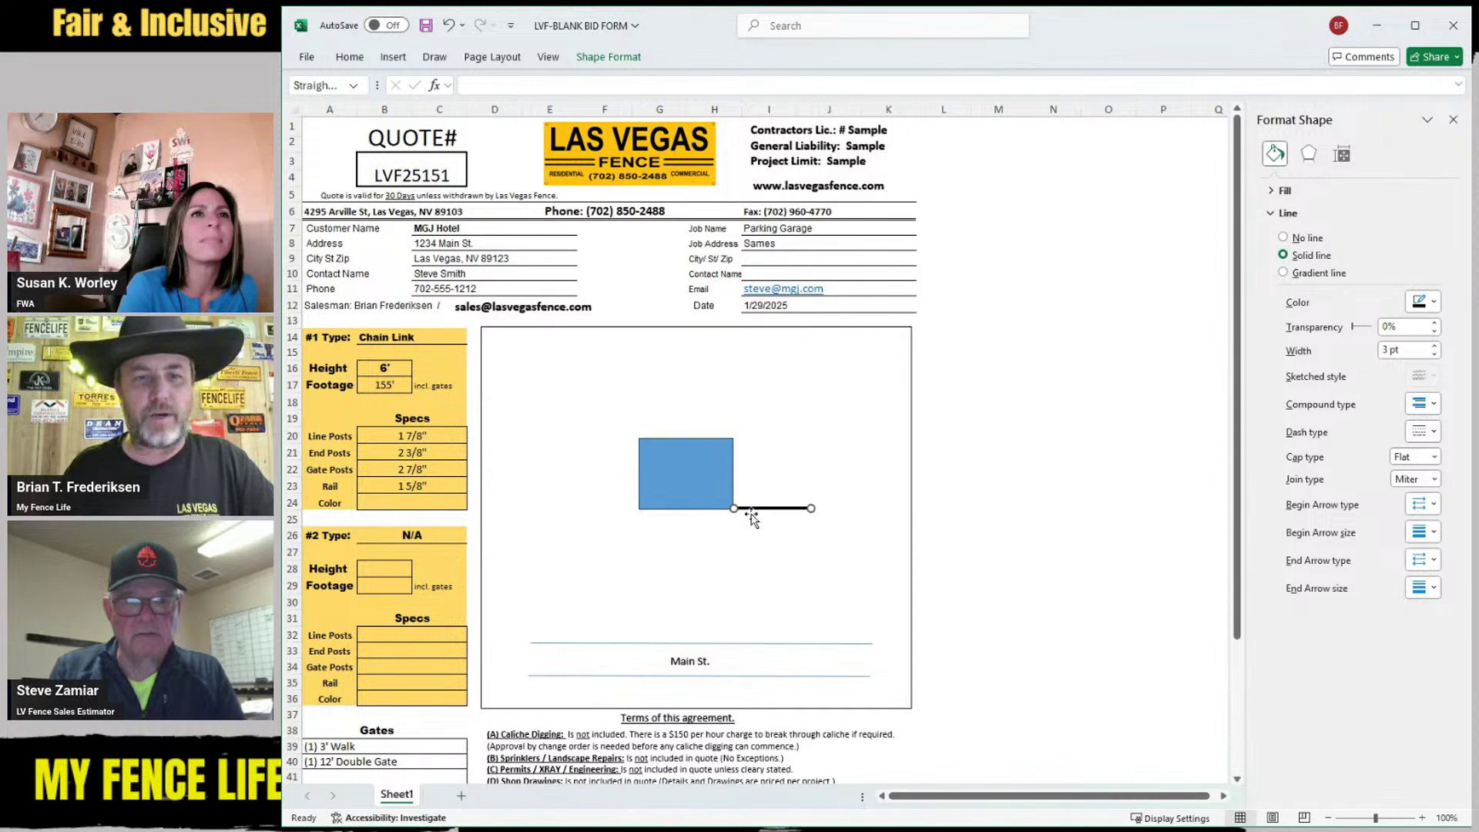
Duplicate the black fence lines to form the bottom edge and the top fence run
key("ctrl+d")
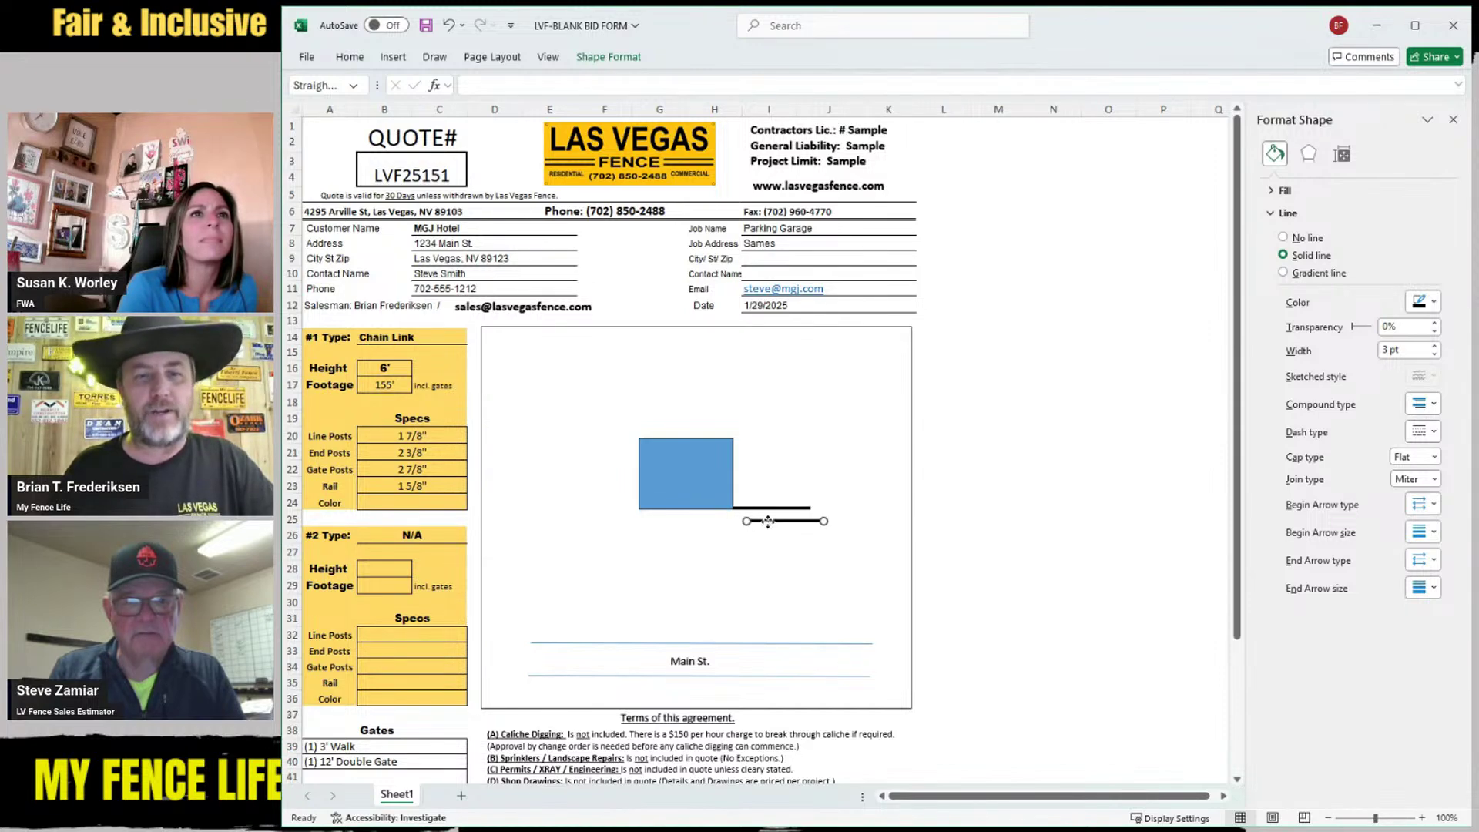
left_click_drag(768, 521, 815, 343)
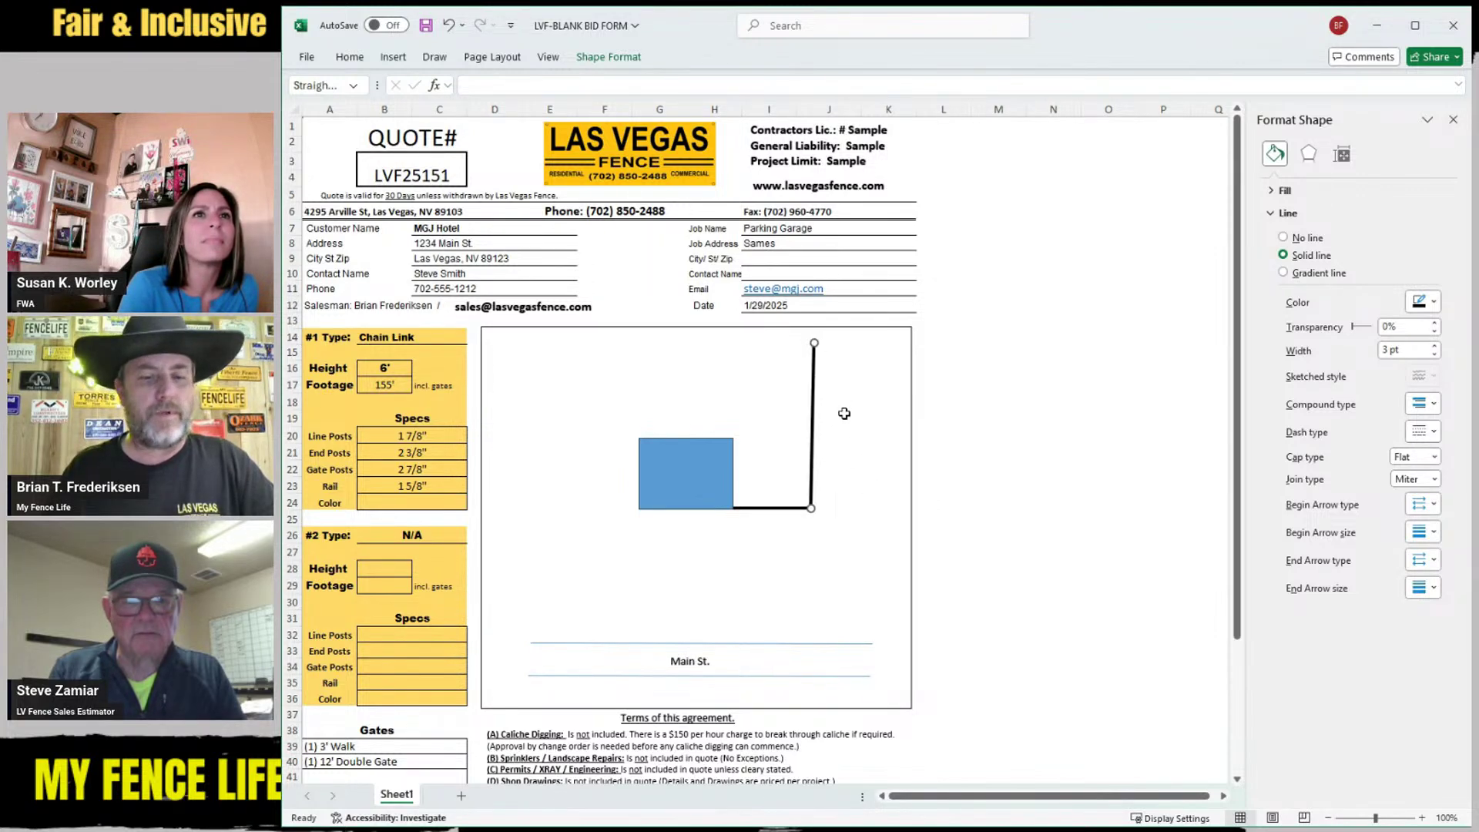
key("ctrl+d")
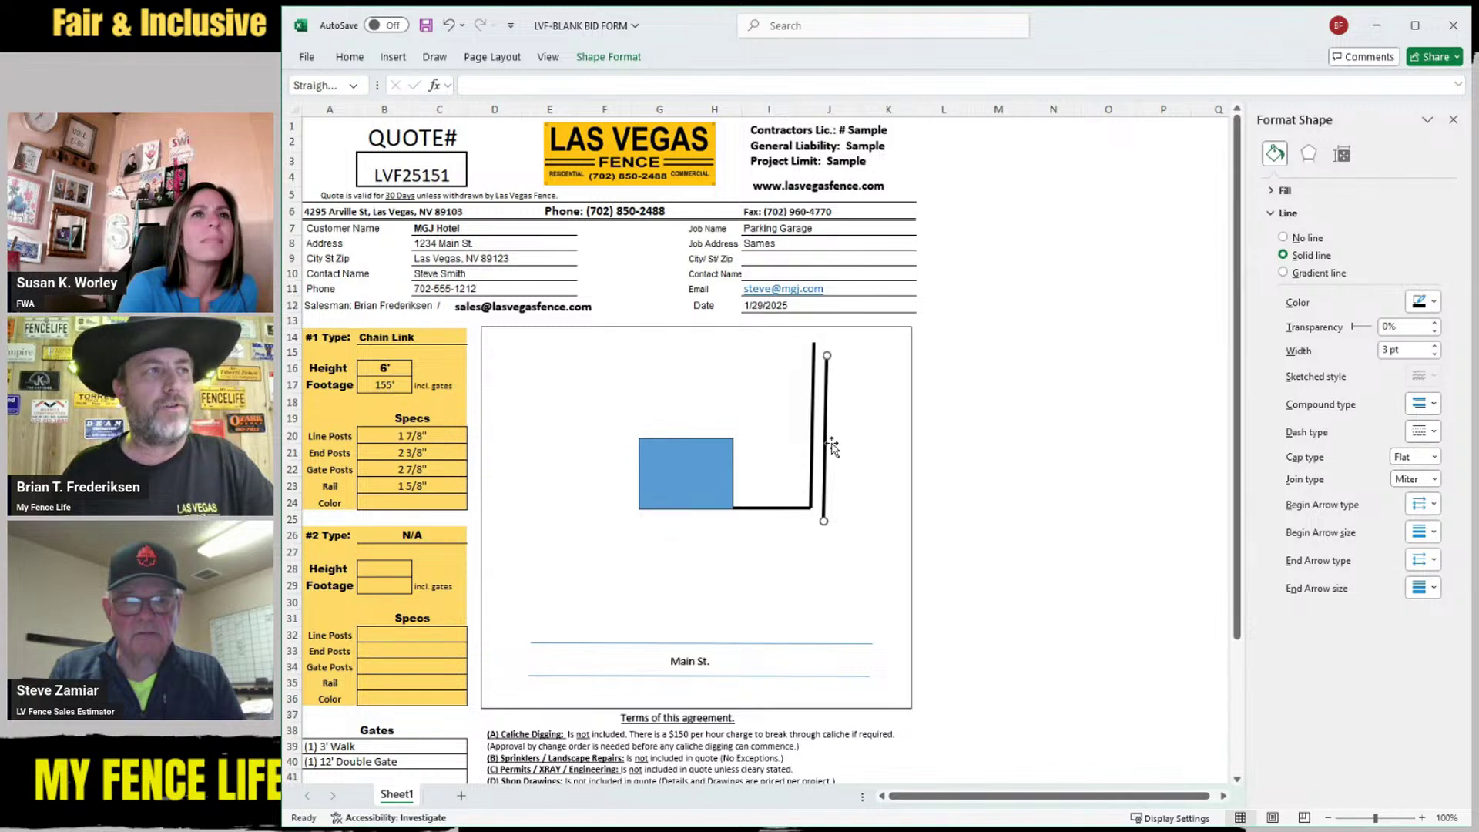
left_click_drag(826, 448, 786, 440)
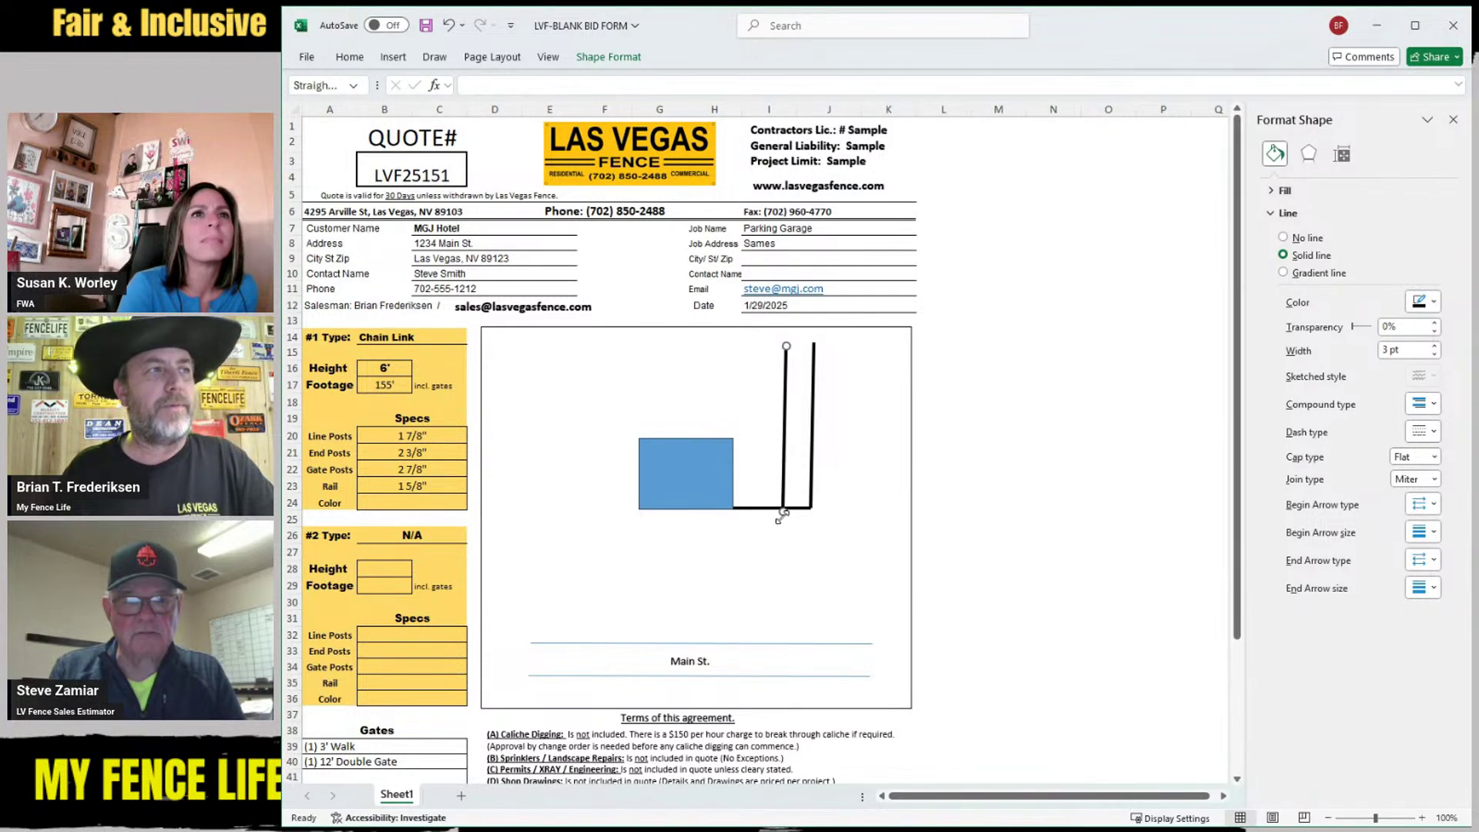
left_click_drag(782, 513, 590, 344)
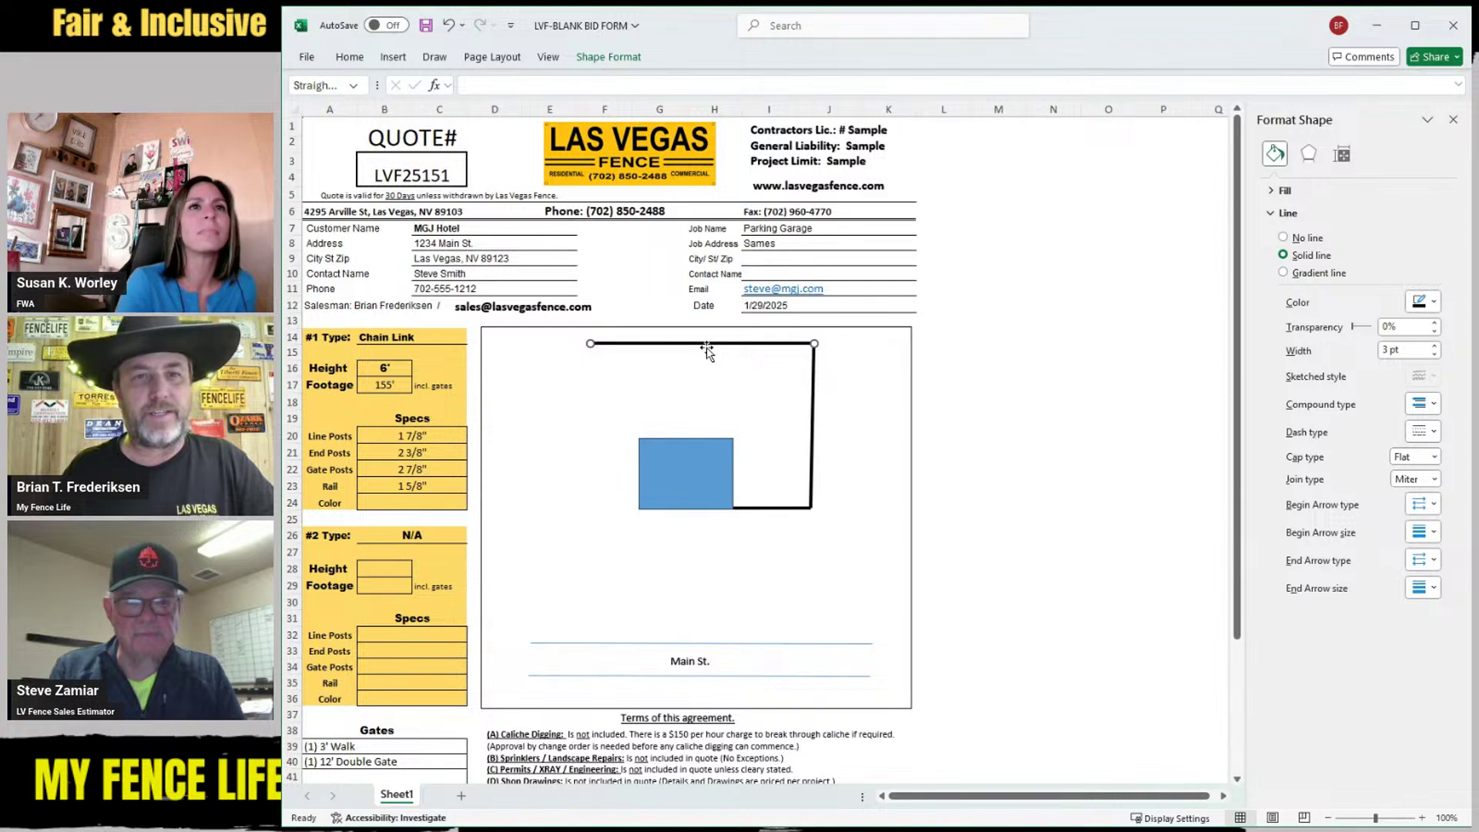
Copy the top fence line and shorten it into a short corner diagonal
key("ctrl+c")
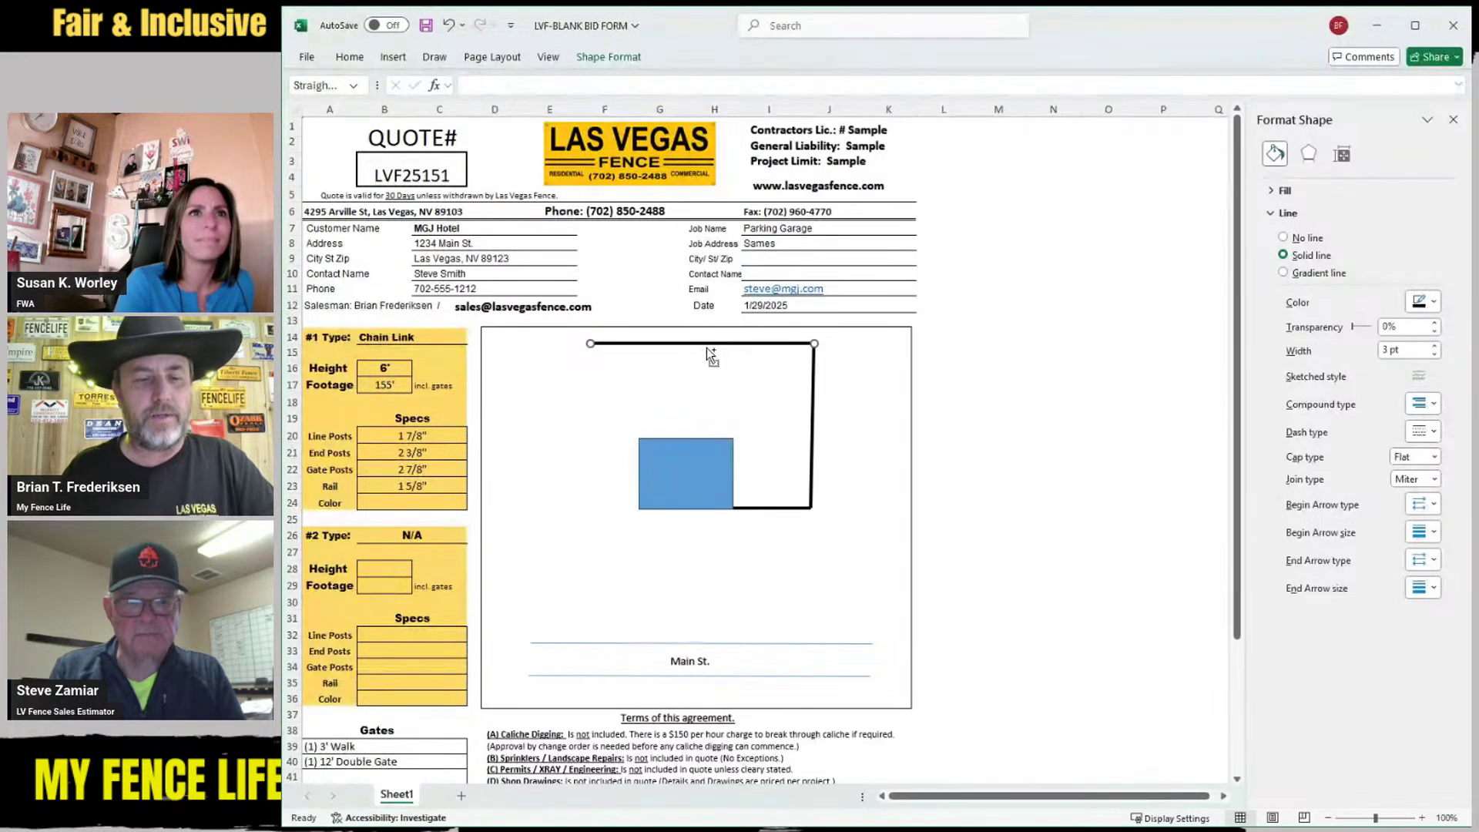
key("ctrl+v")
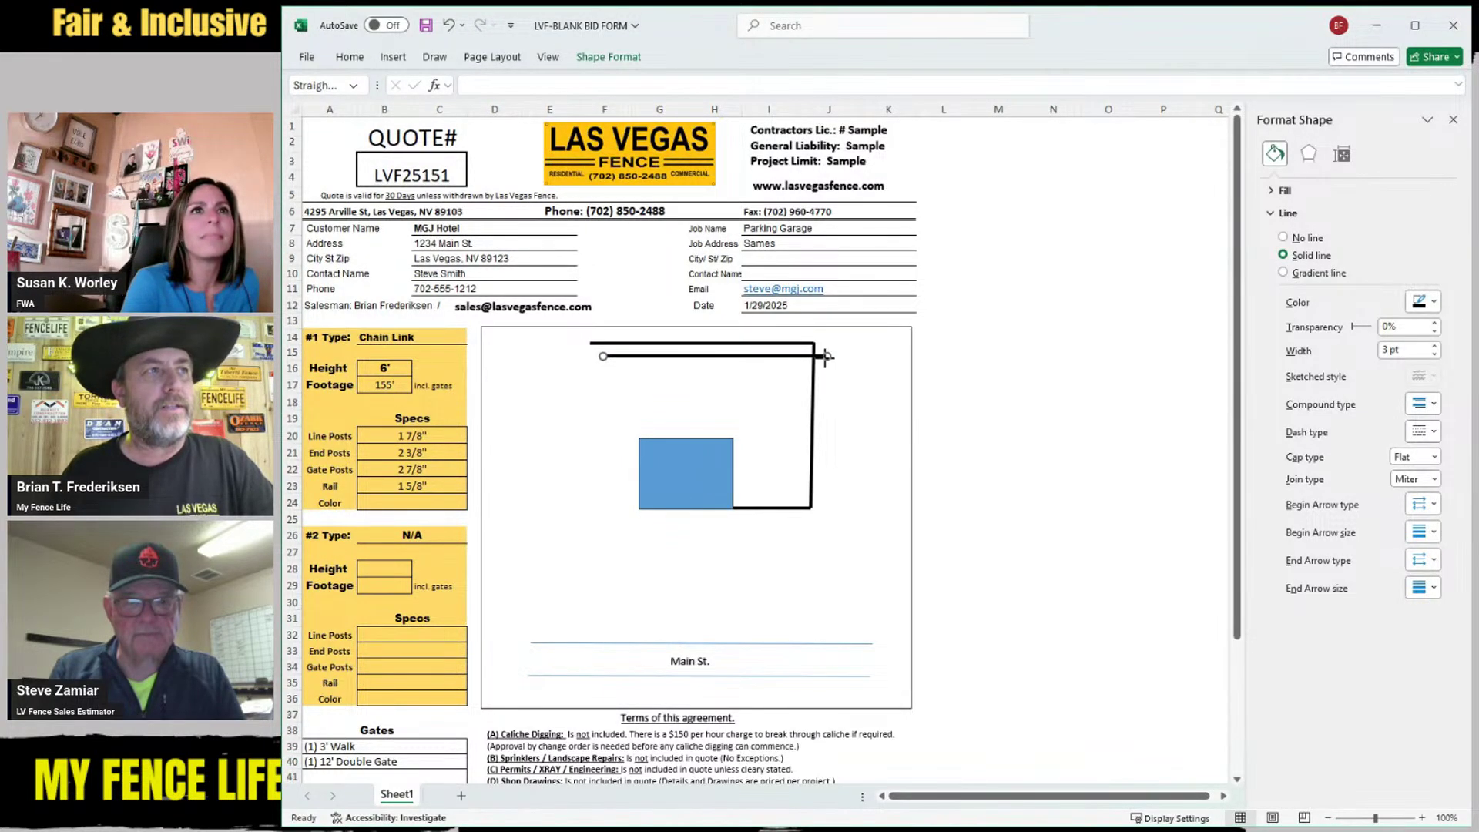
left_click_drag(826, 356, 585, 350)
left_click(610, 387)
left_click(595, 362)
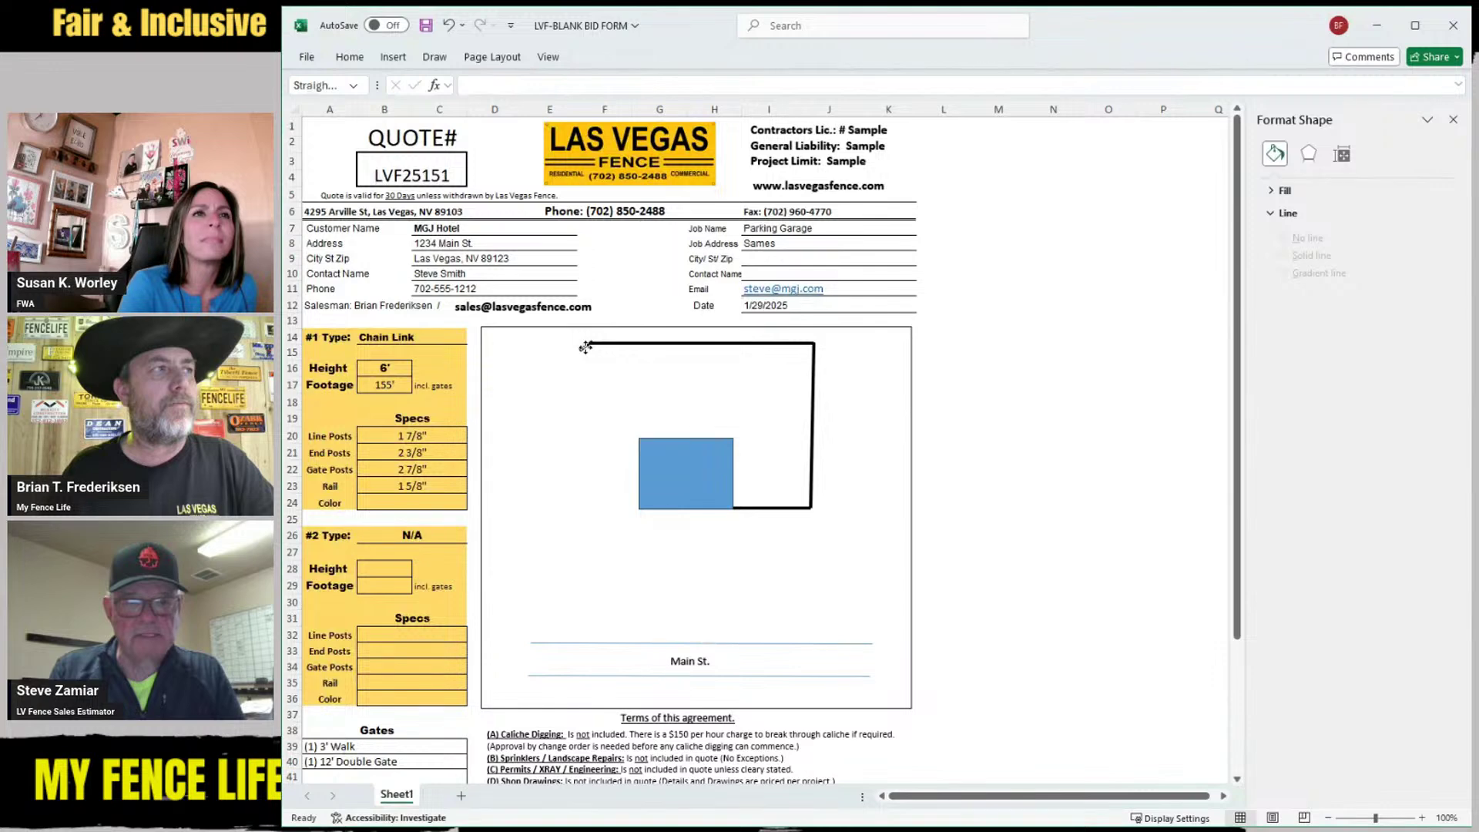
Copy the right fence line to the left side of the sketch and shorten it
left_click(814, 399)
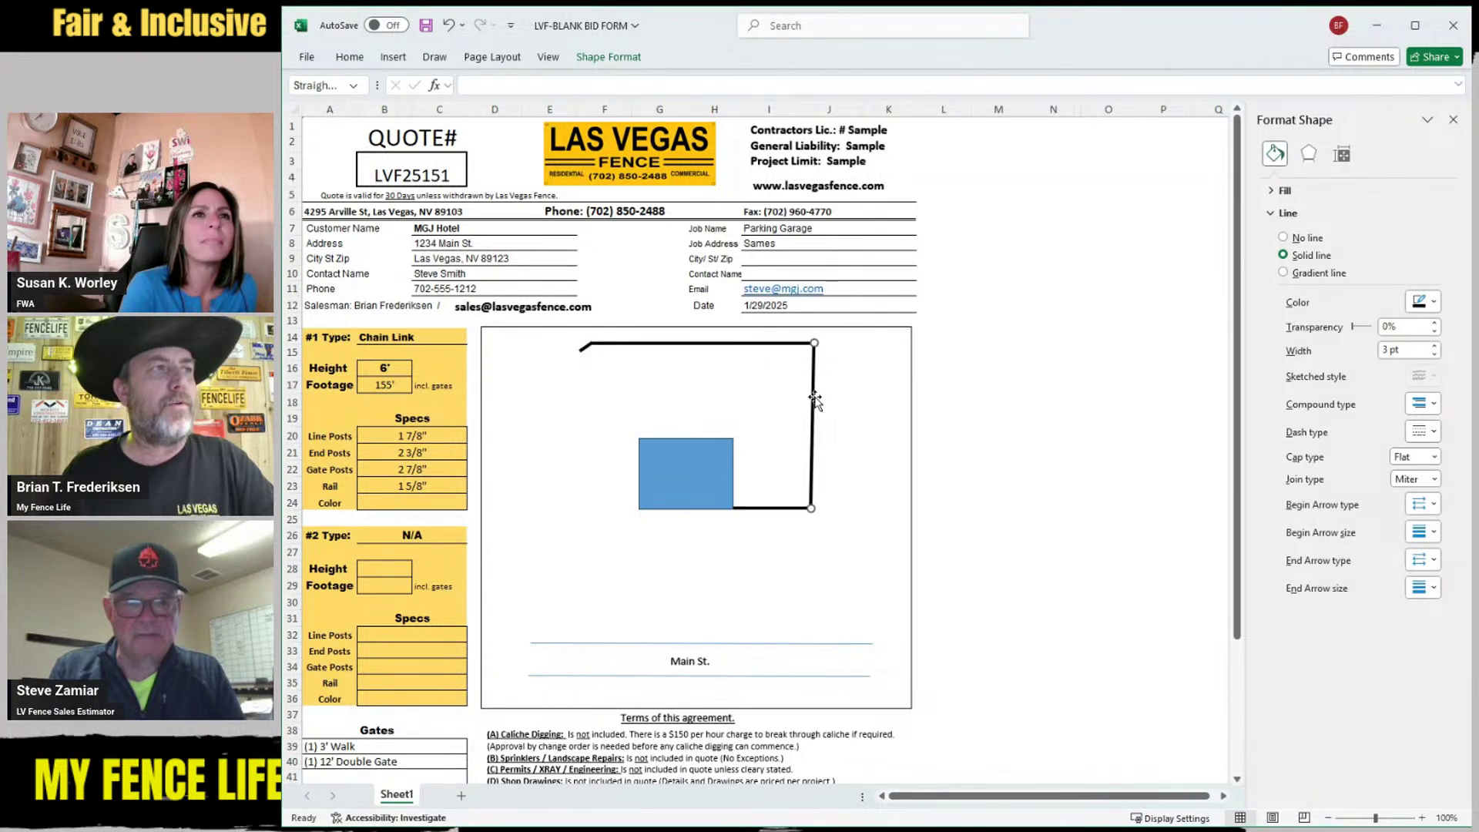
key("ctrl+c")
key("ctrl+v")
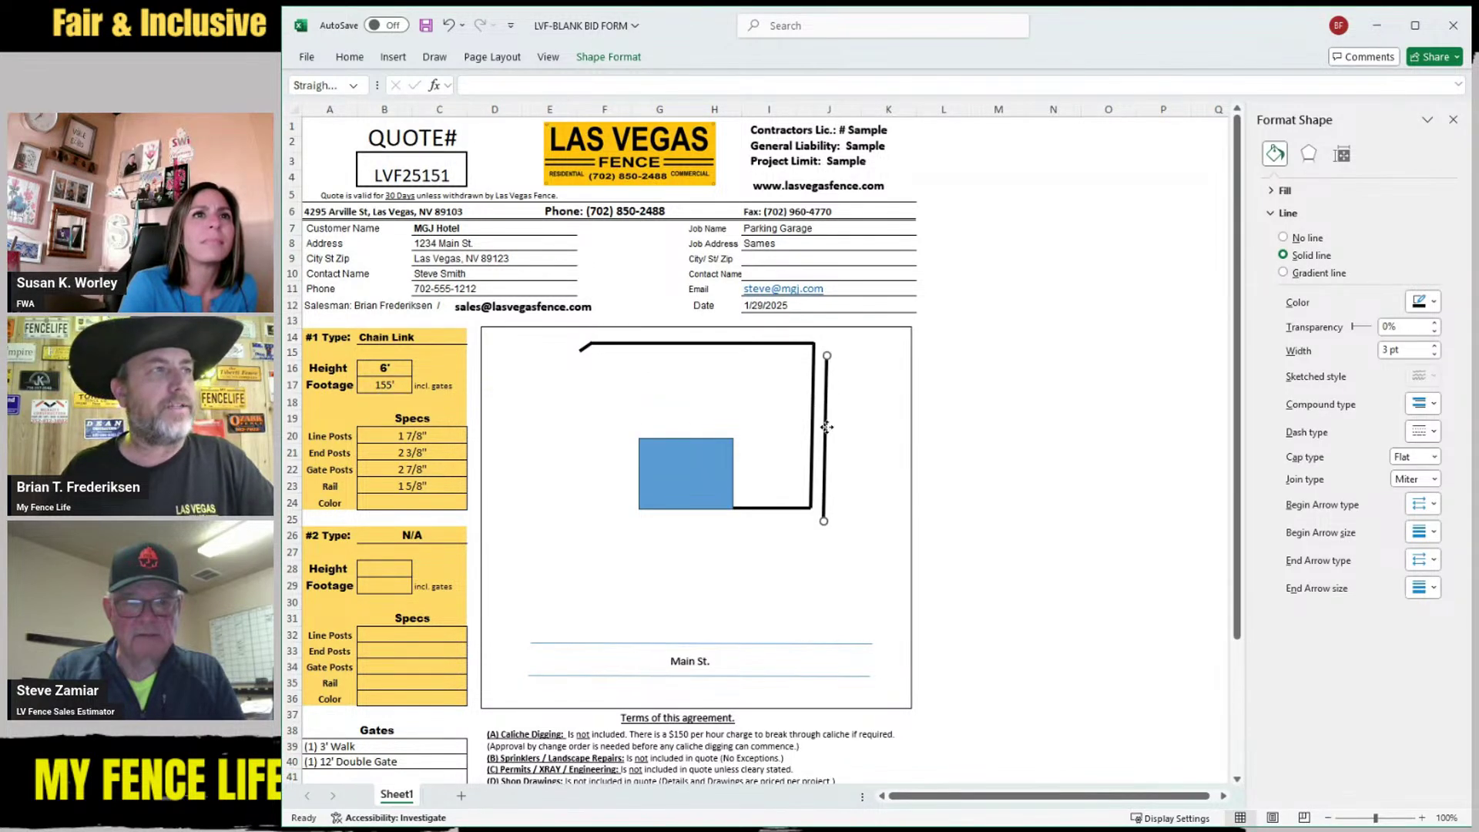
left_click_drag(822, 423, 590, 462)
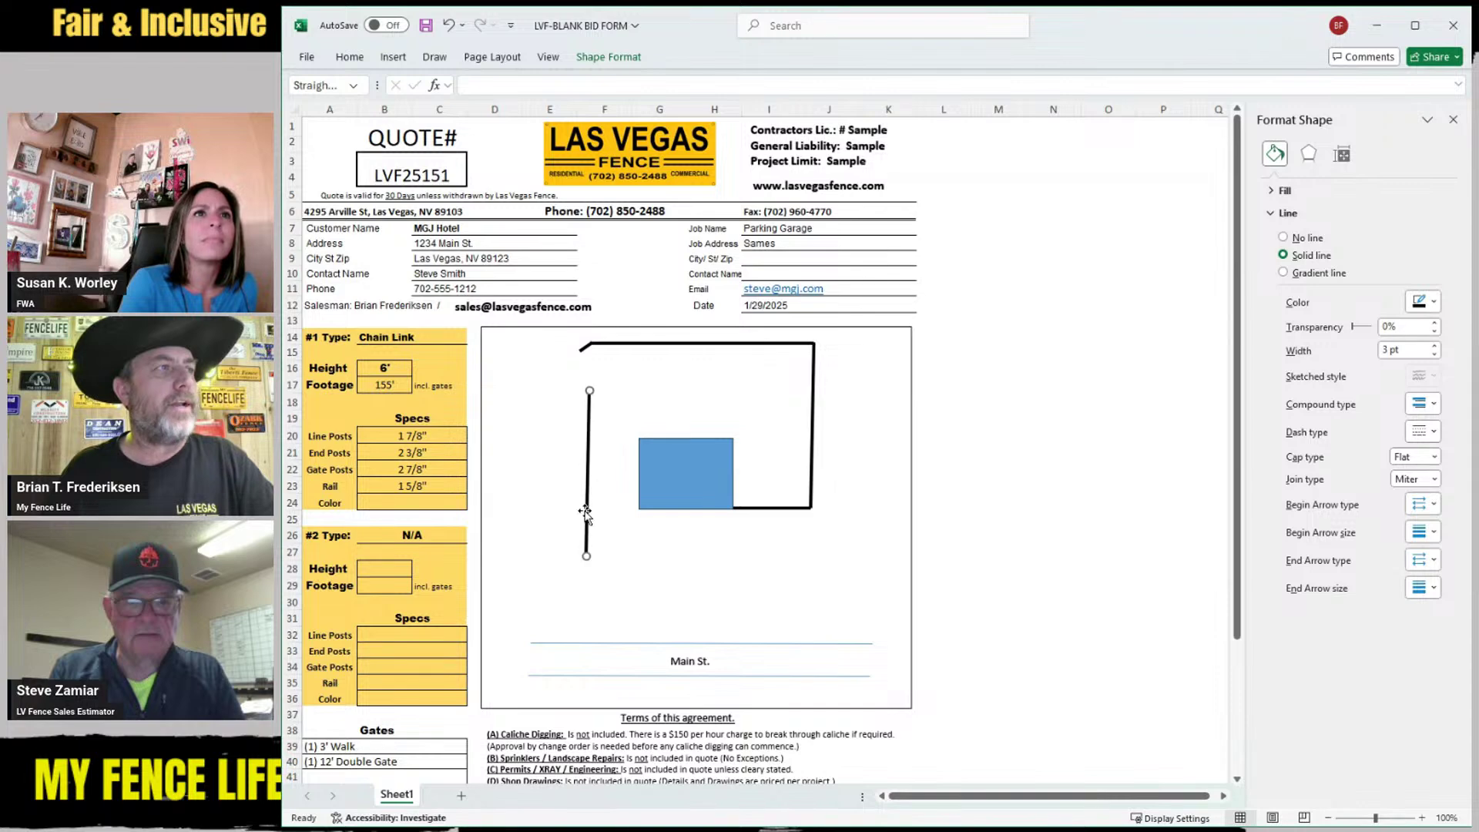
left_click_drag(587, 556, 585, 511)
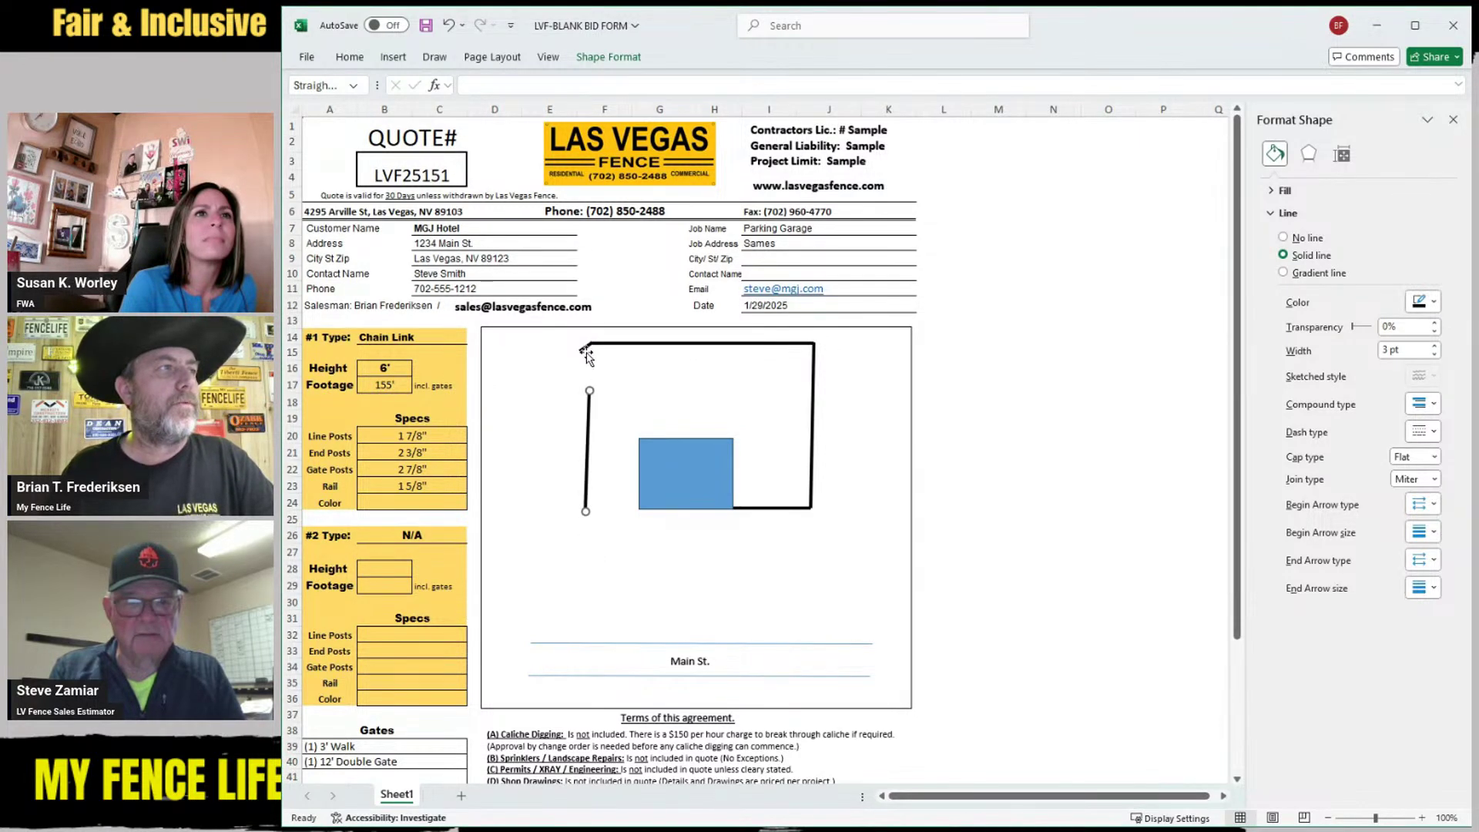
Copy the short diagonal to the top of the left fence line
left_click(586, 350)
key("ctrl+c")
key("ctrl+v")
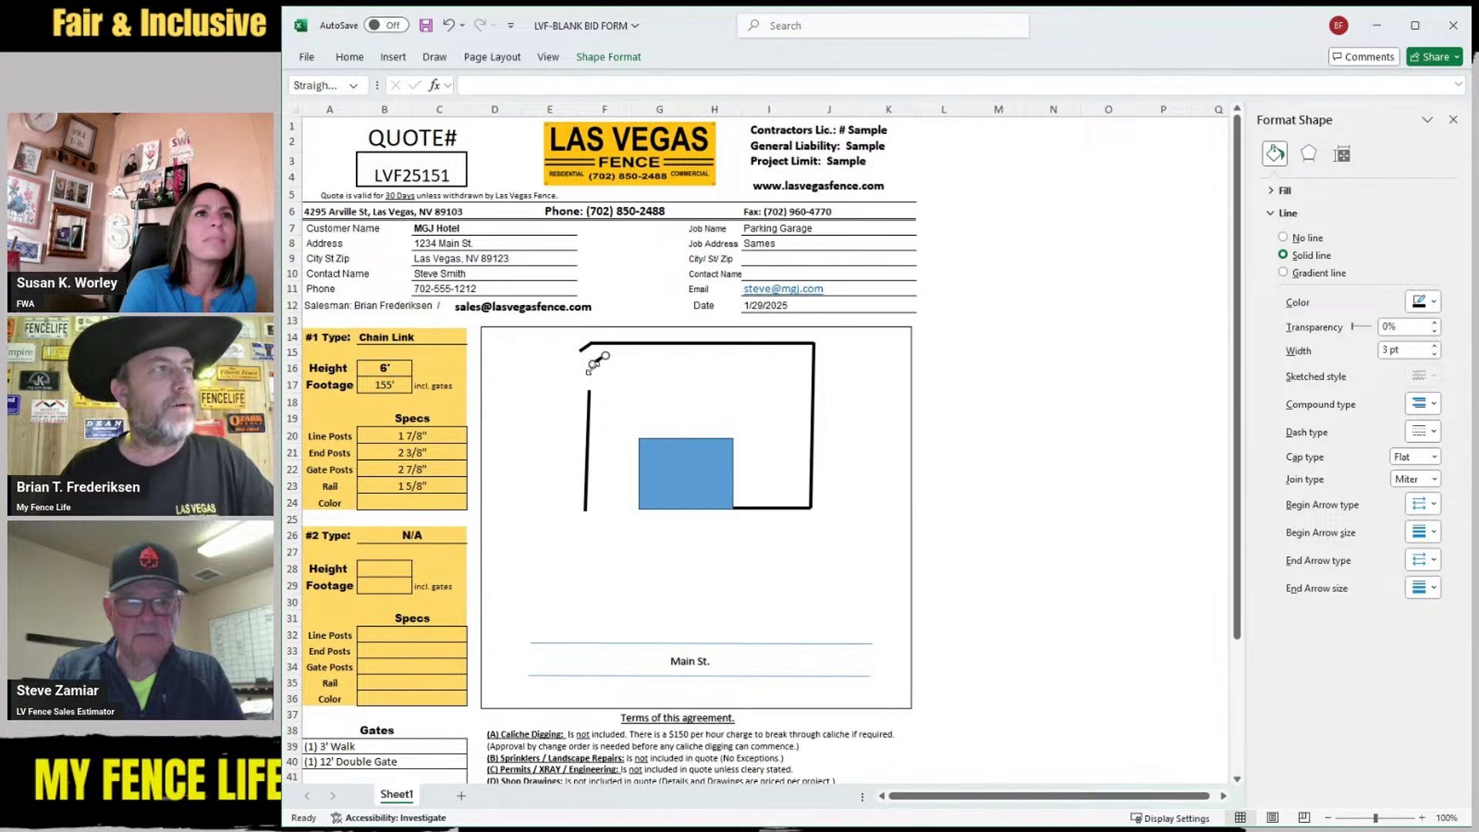
mouse_move(599, 359)
left_mouse_down()
mouse_move(584, 398)
mouse_move(570, 357)
left_mouse_up()
left_click(584, 349)
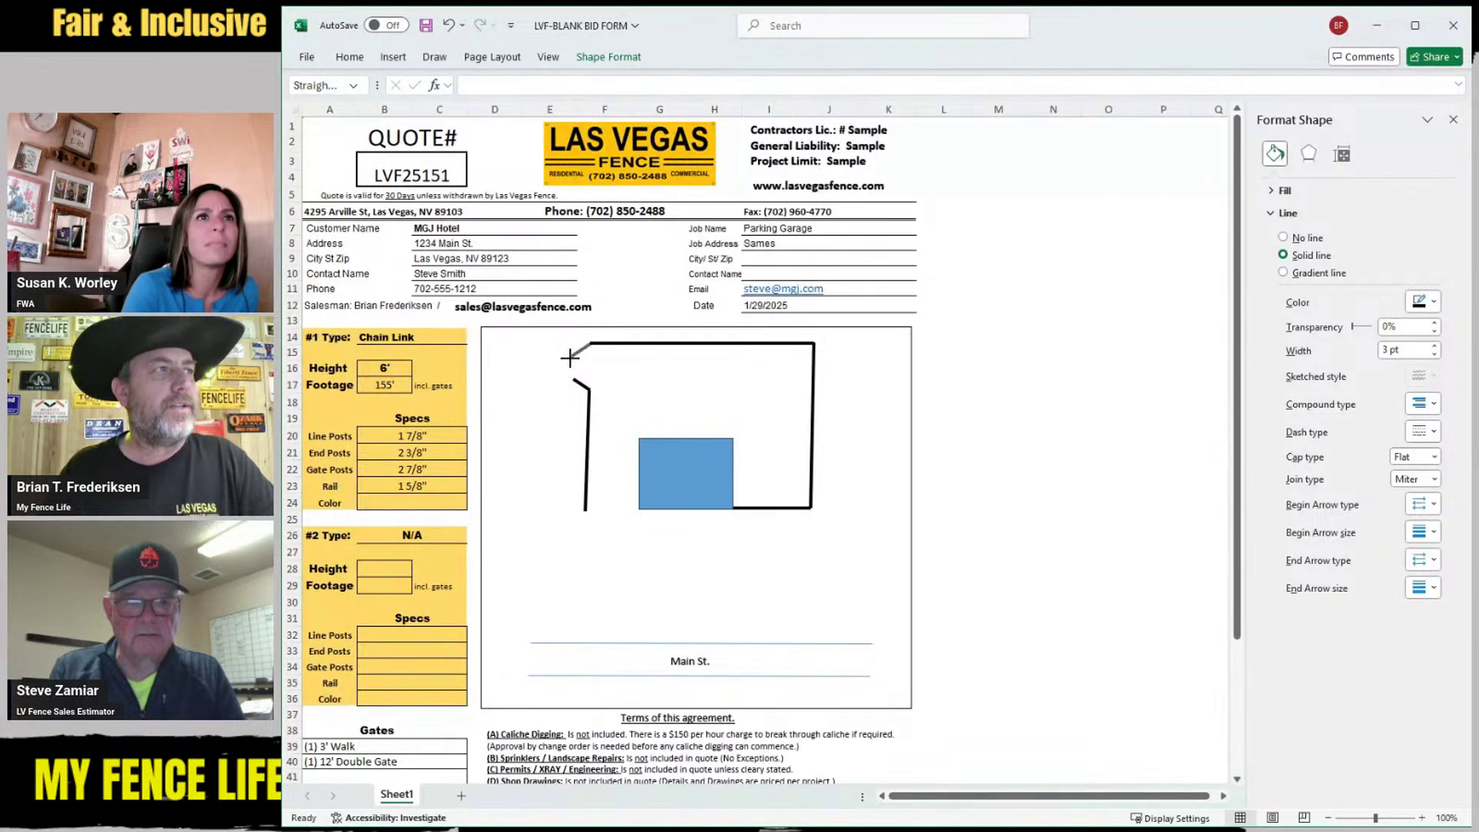
Copy the left fence line and turn it into a short bottom run at the lower-left
left_click(587, 466)
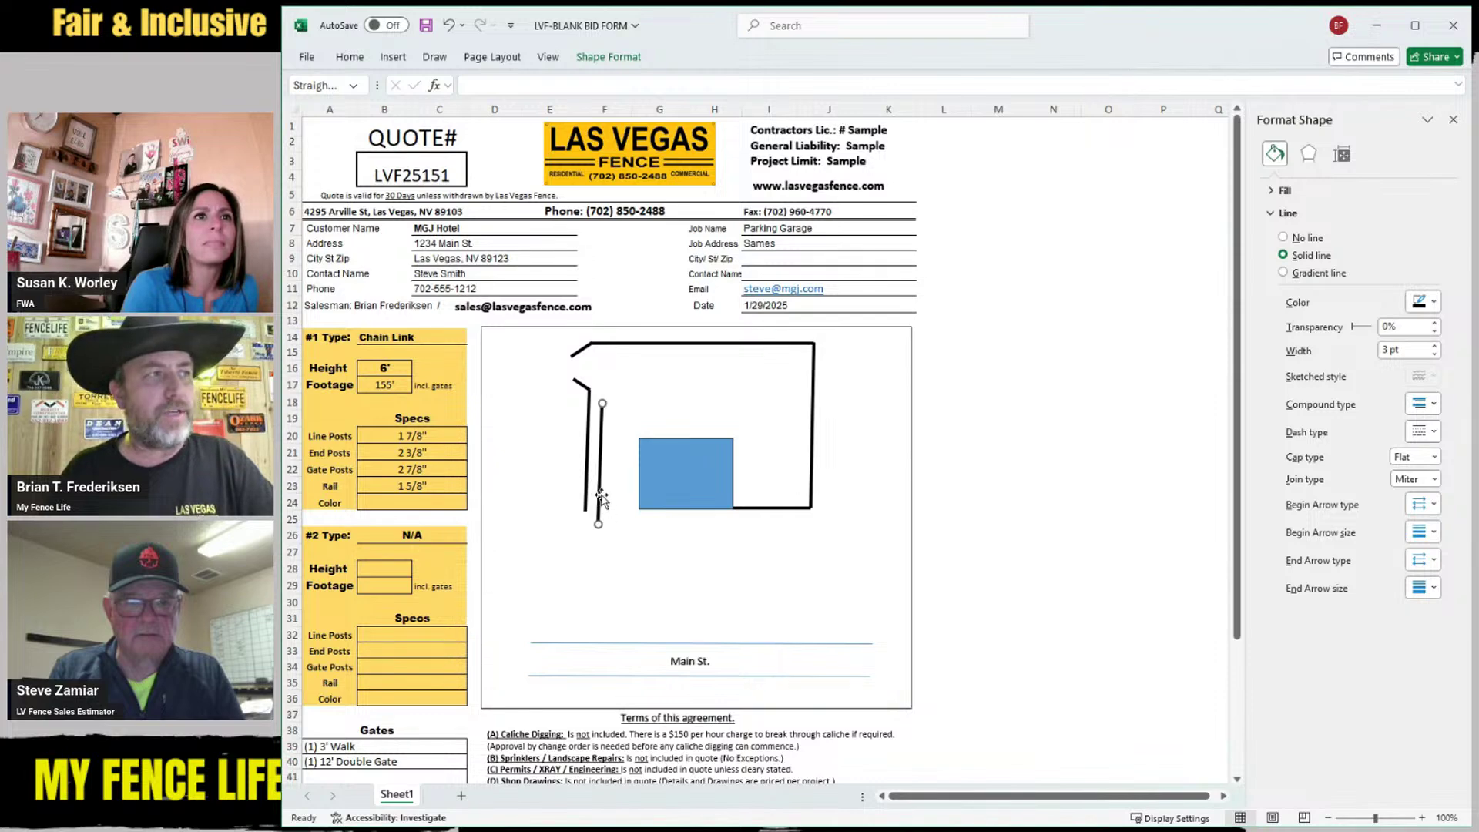
left_click_drag(585, 468, 615, 509)
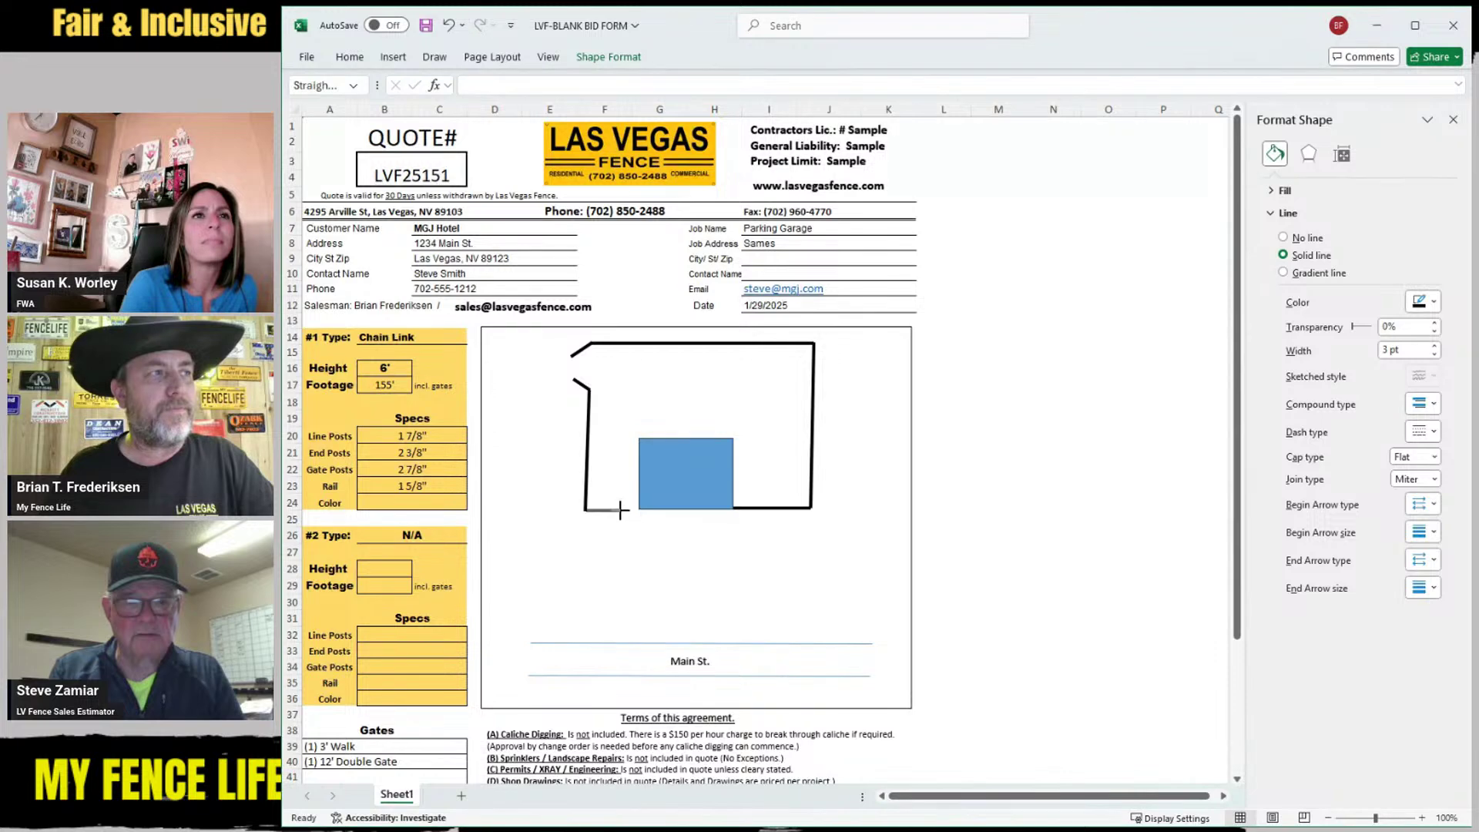
mouse_move(621, 510)
left_mouse_down()
mouse_move(627, 526)
mouse_move(605, 532)
mouse_move(621, 518)
left_mouse_up()
left_click(623, 556)
left_click(602, 529)
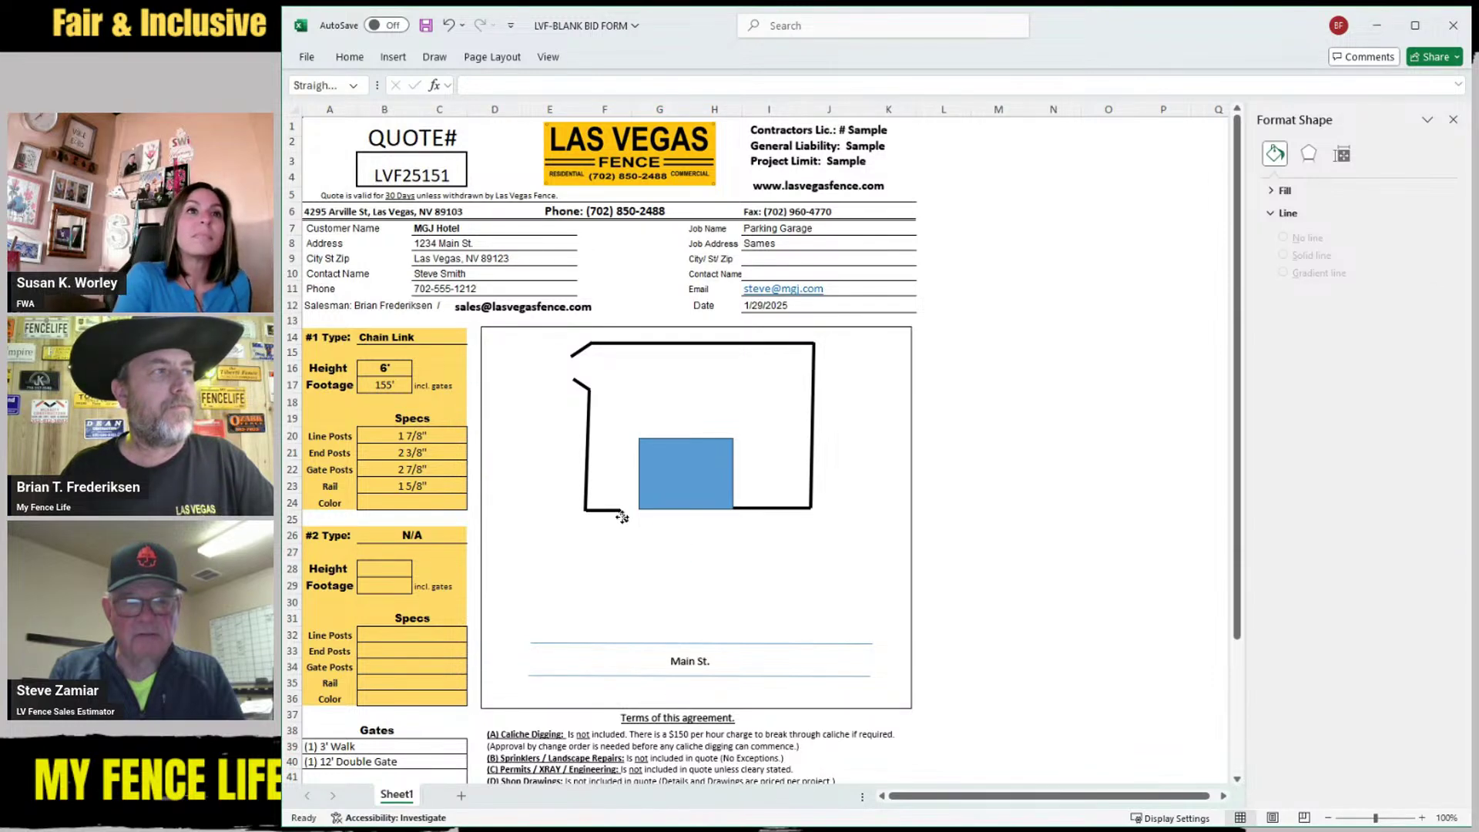
left_click(712, 535)
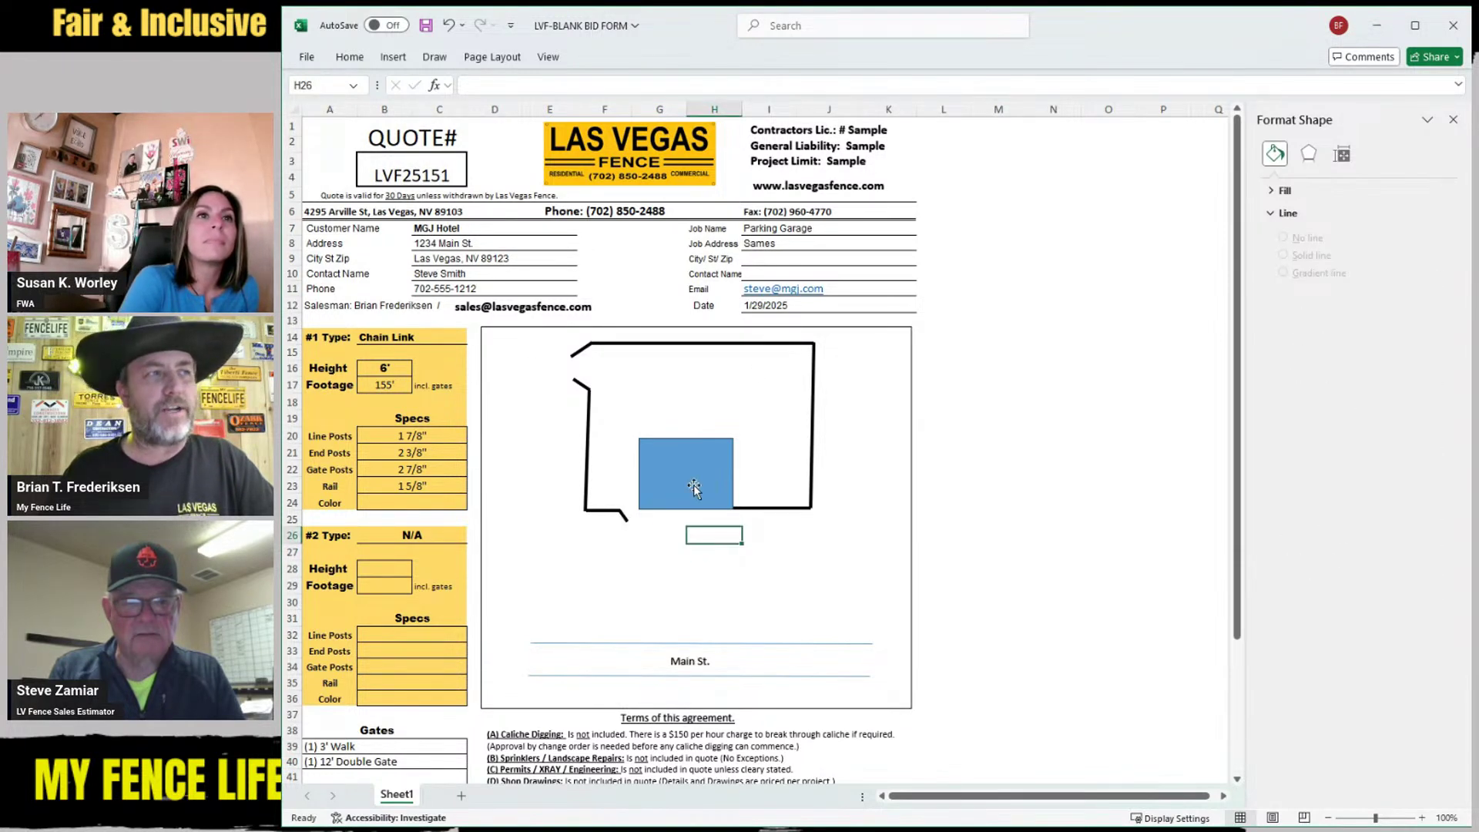
Copy the Main St. label and move the copy below the fence's bottom-right corner
left_click(687, 660)
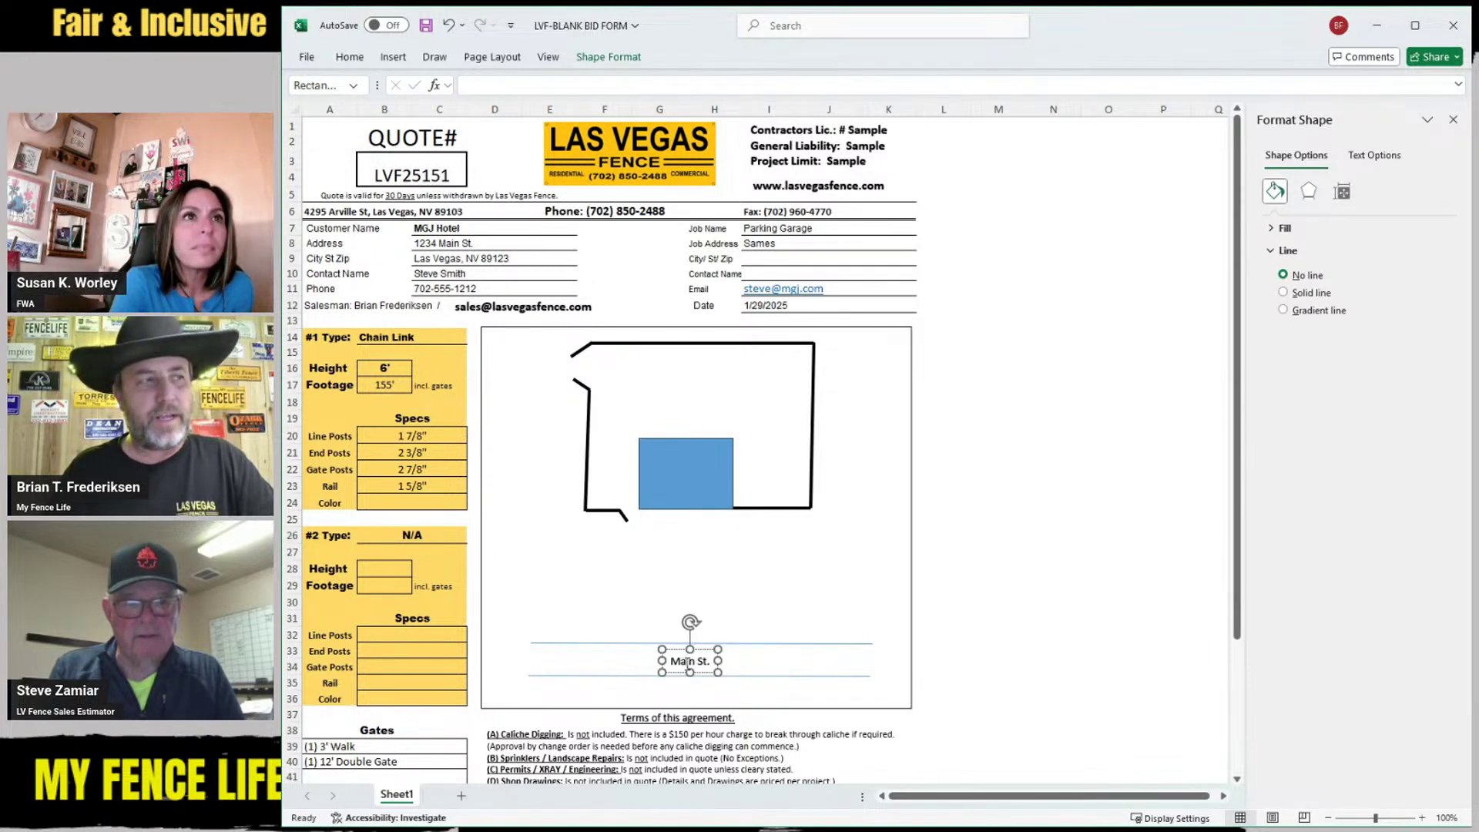
left_click(751, 587)
left_click(701, 661)
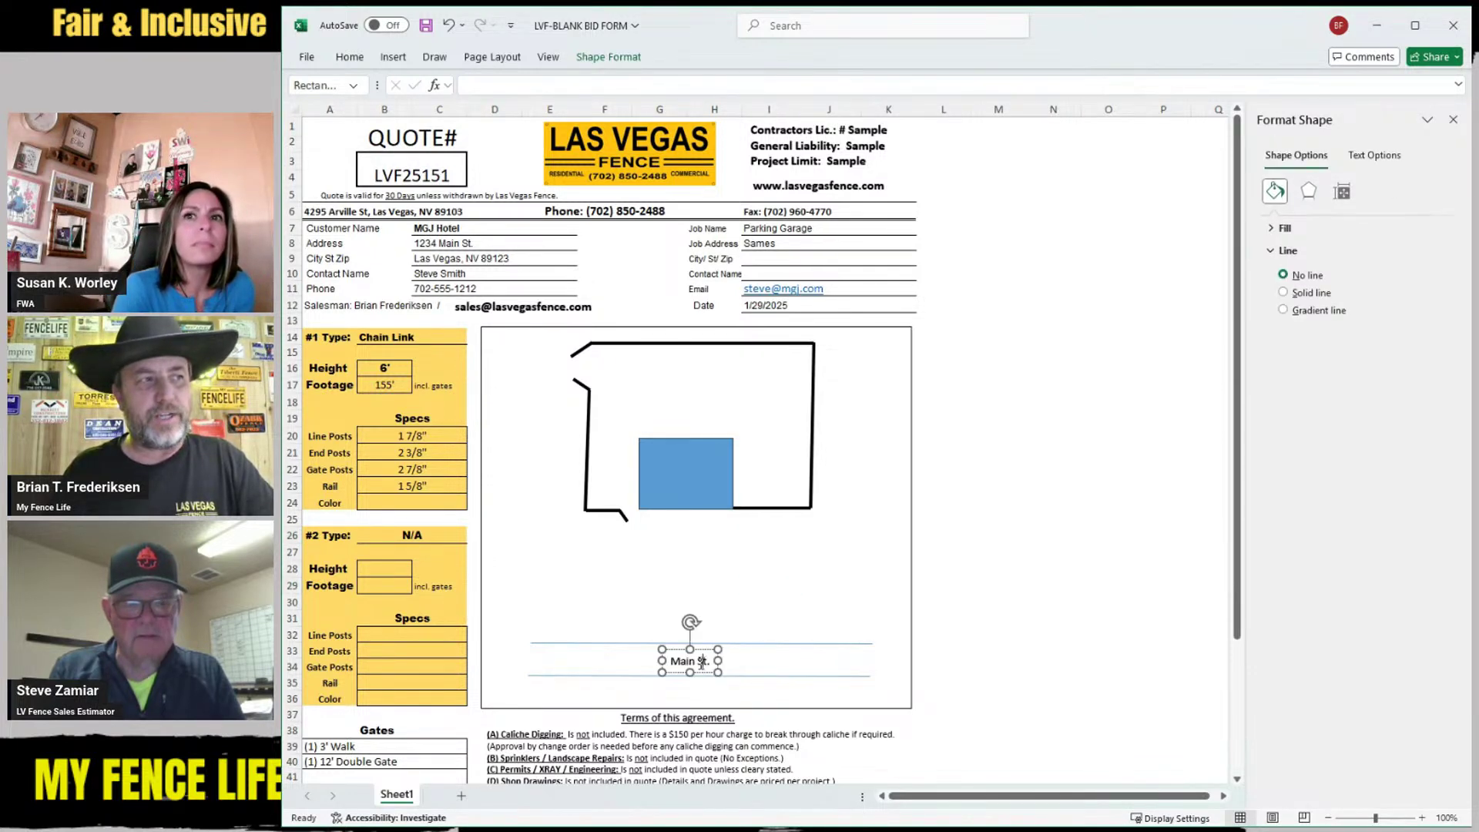
left_click(687, 592)
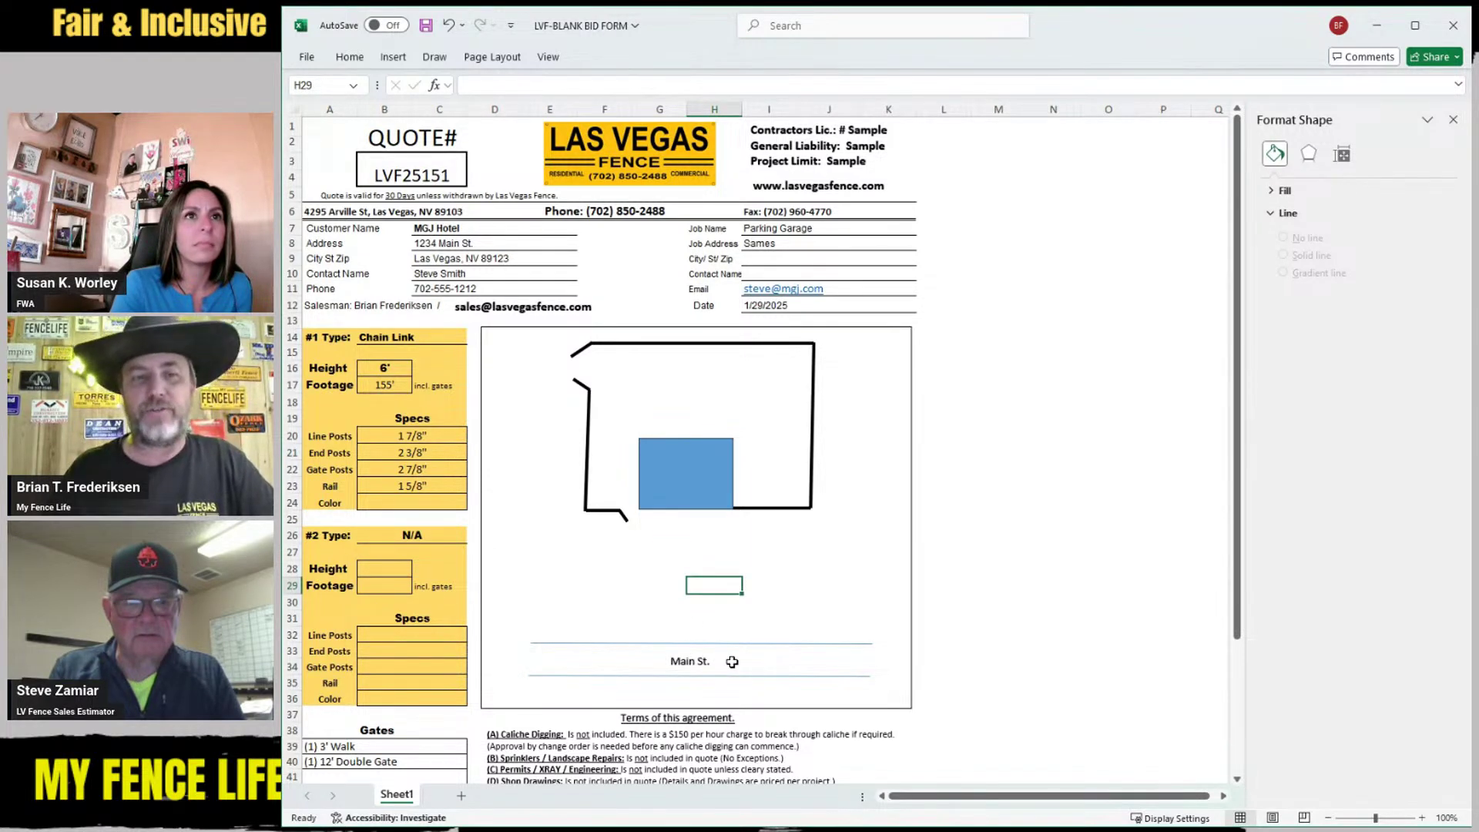
left_click(700, 660)
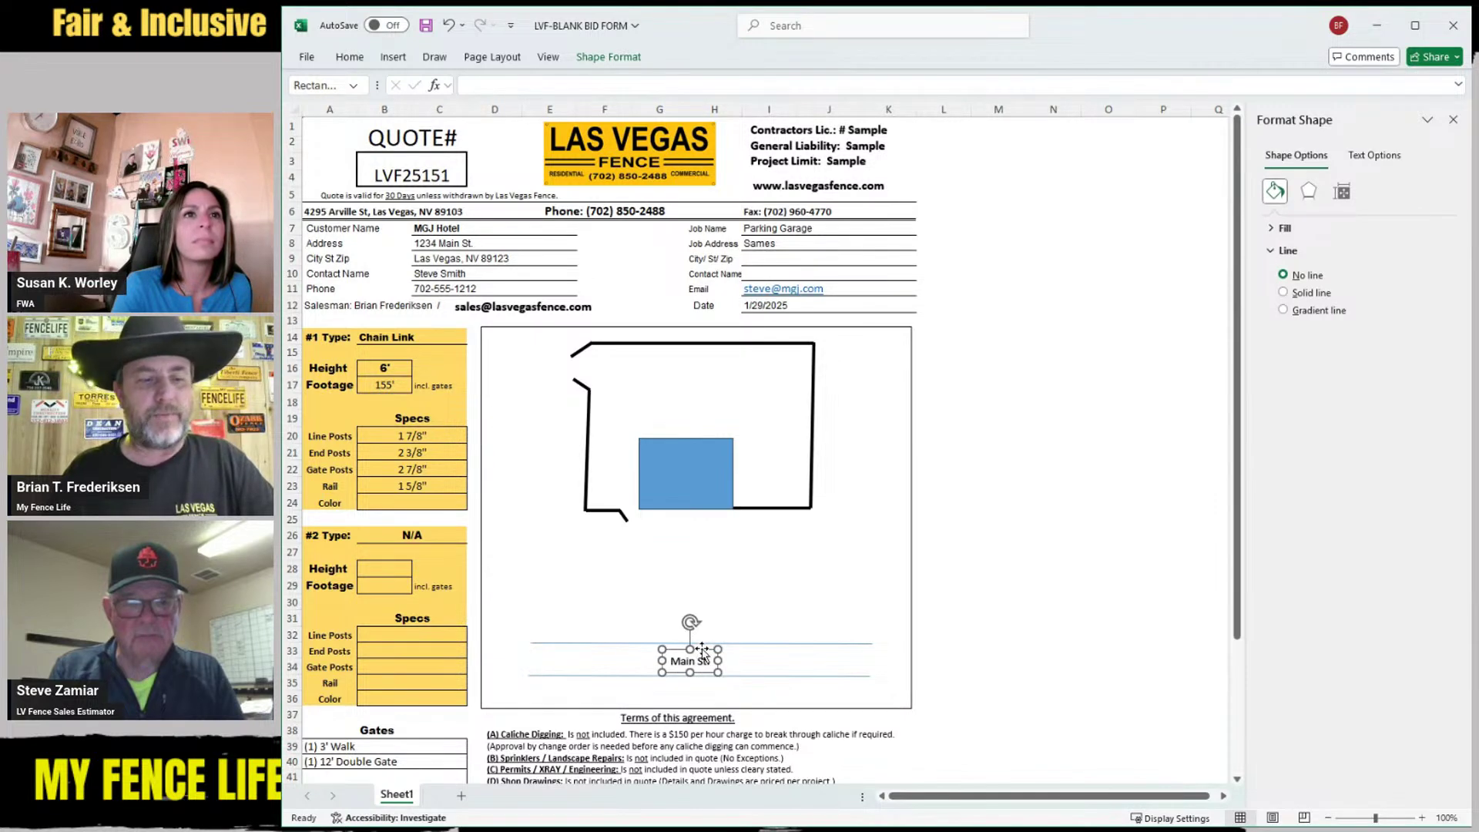
key("ctrl+c")
key("ctrl+v")
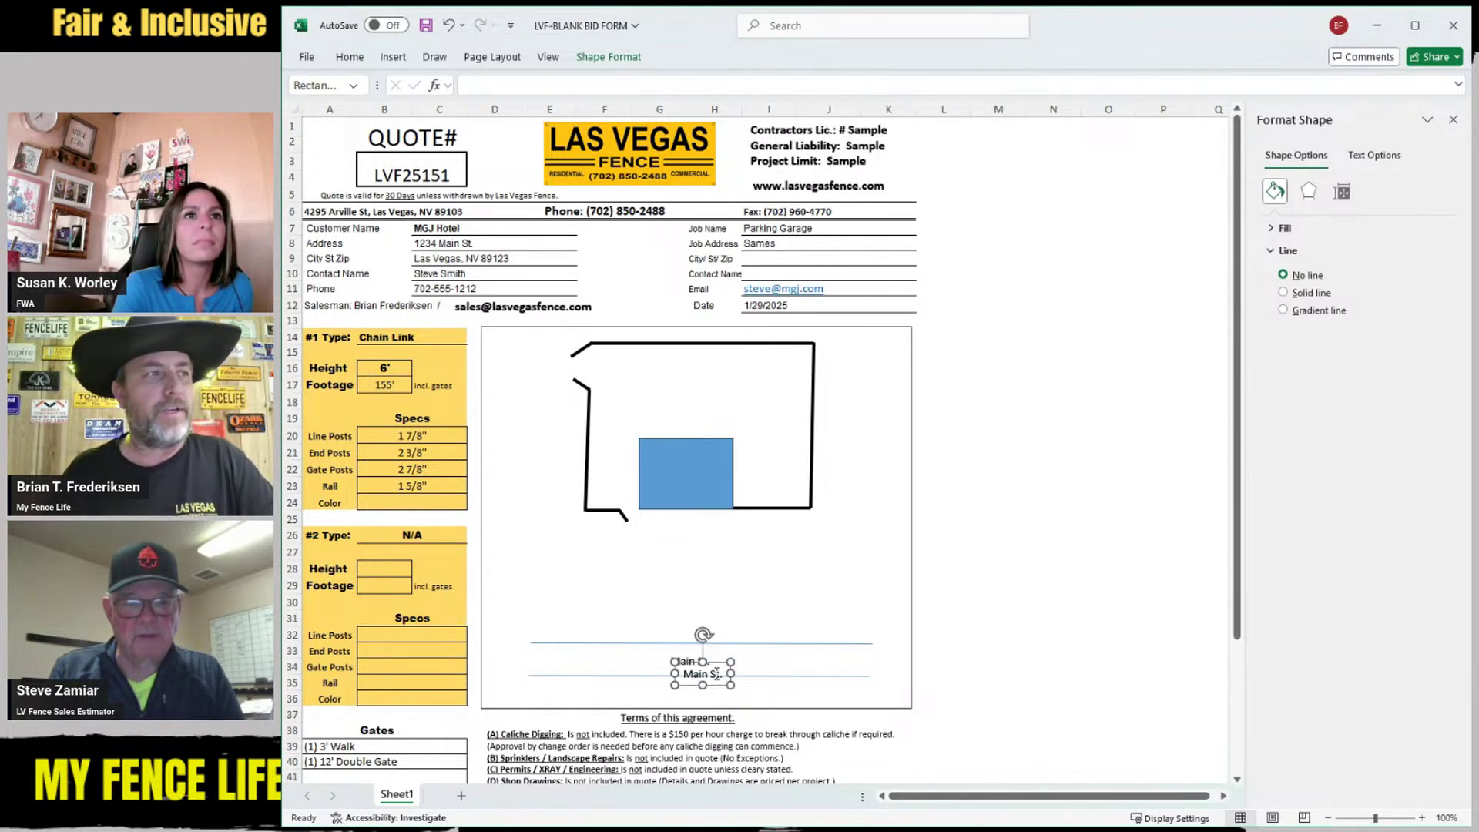
left_click_drag(717, 674, 790, 579)
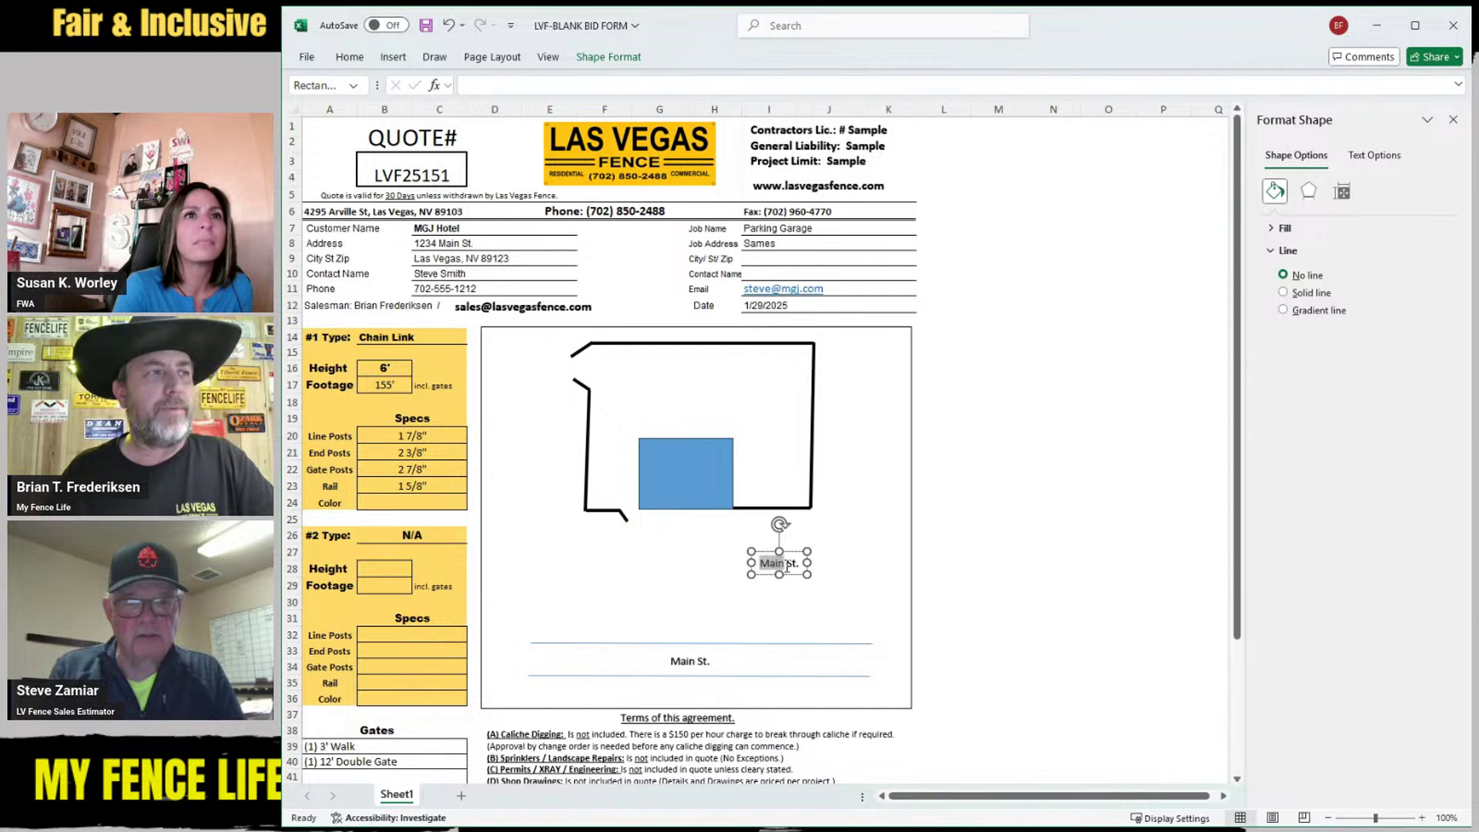
Shrink the copied label's font and change its text to 10'
left_click_drag(759, 563, 801, 563)
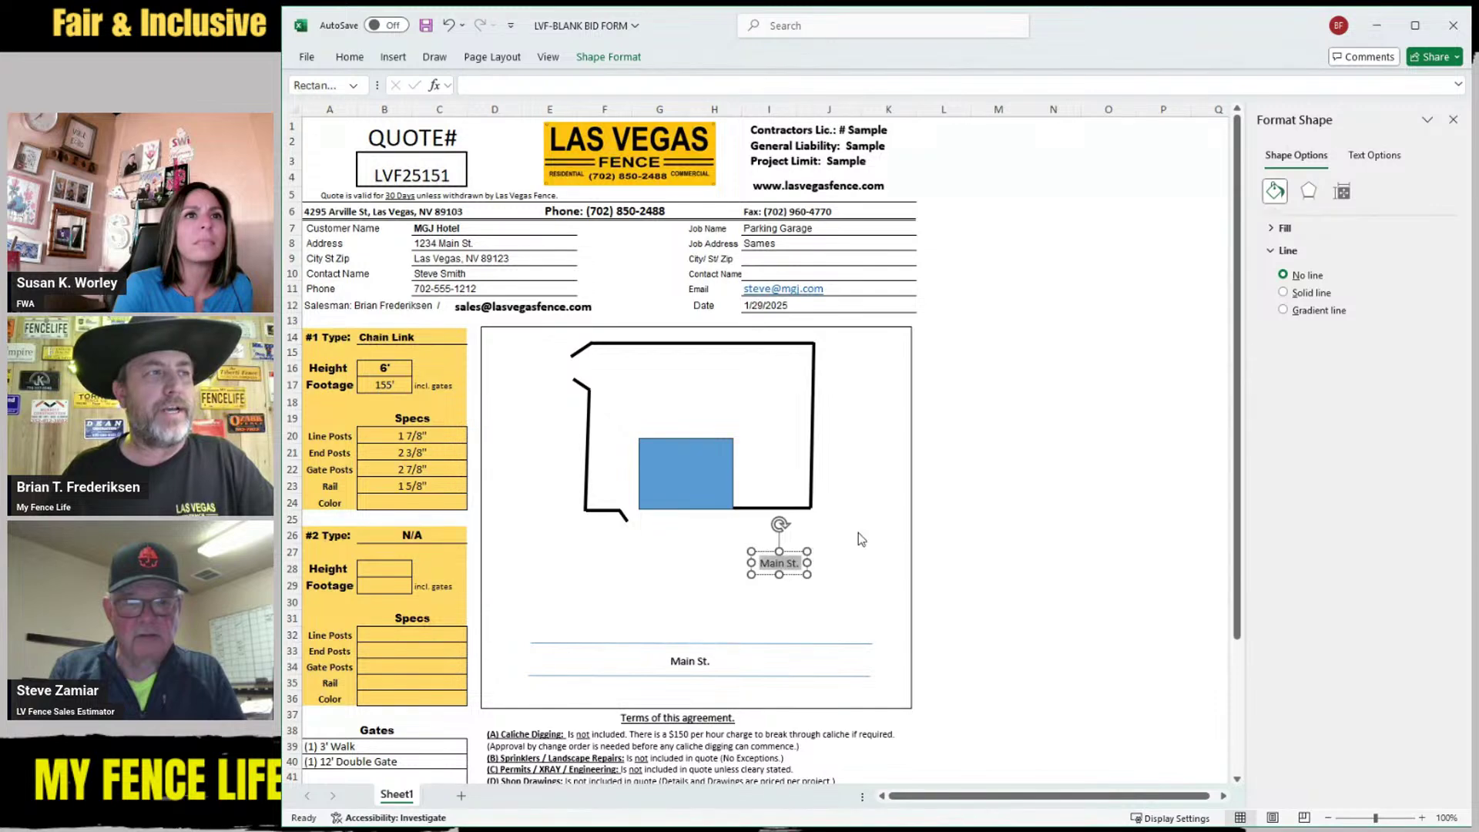
left_click(904, 523)
left_click(904, 523)
left_click(905, 523)
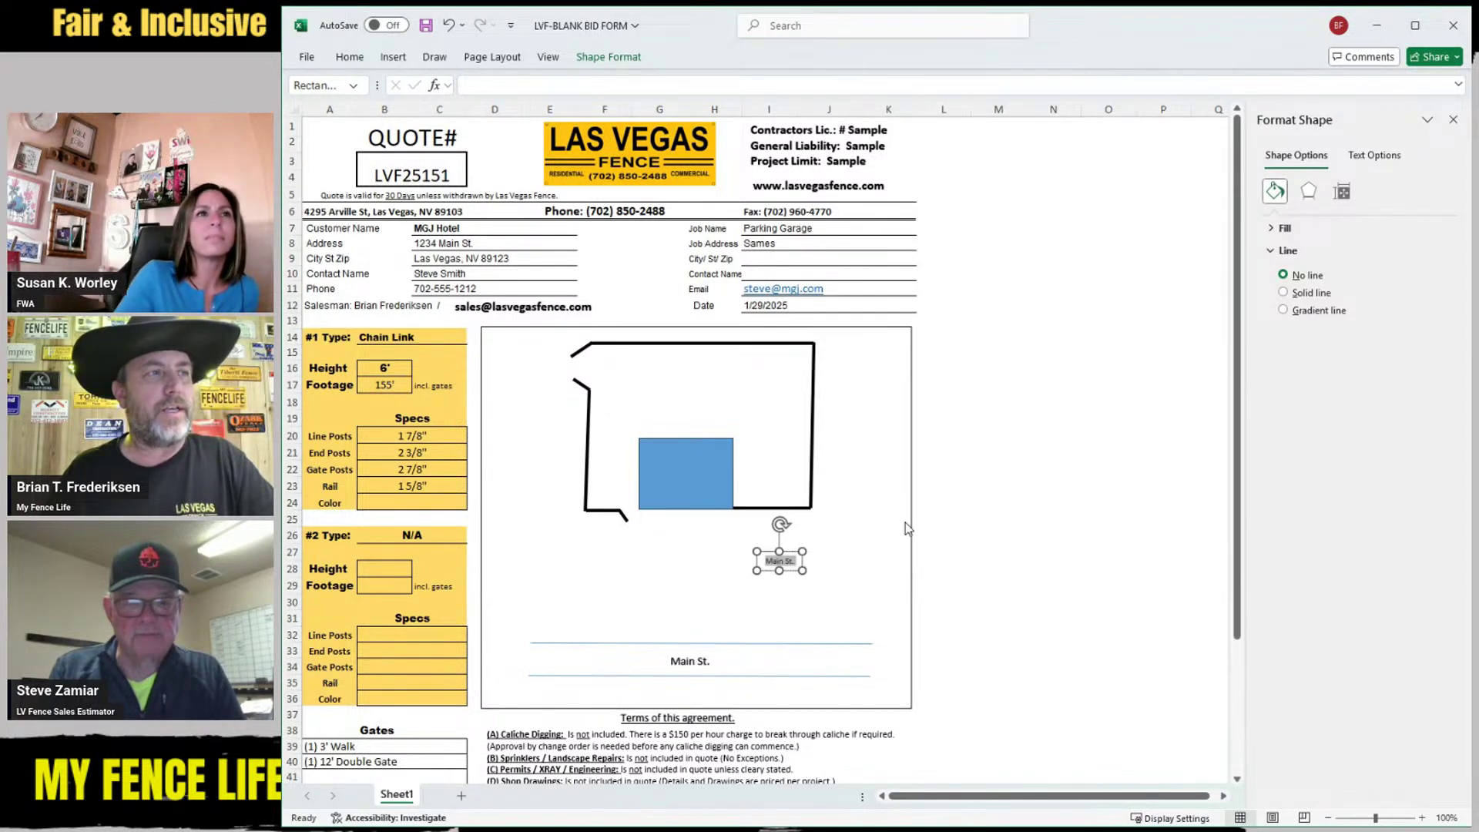
left_click(851, 571)
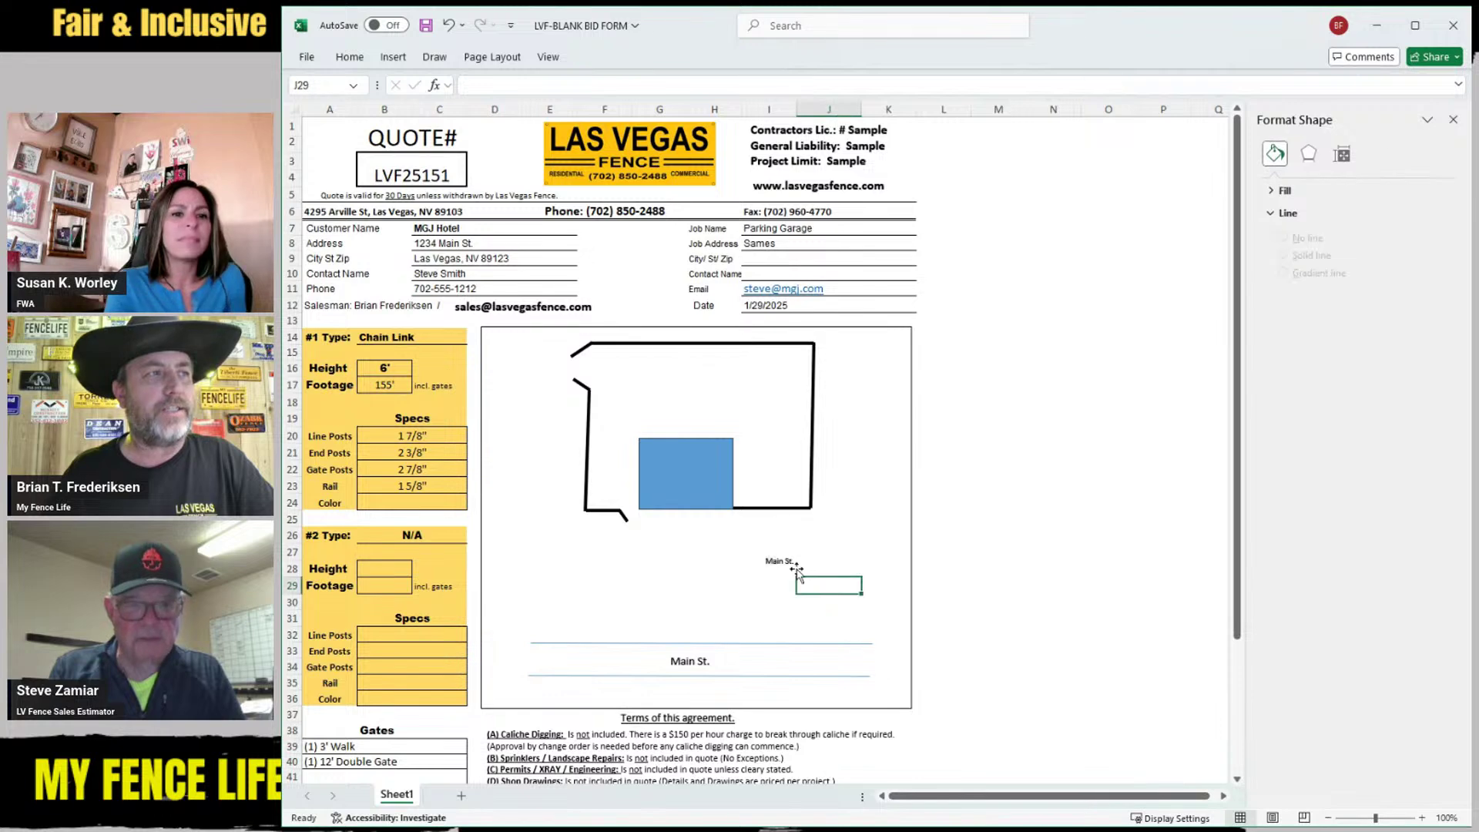
left_click(782, 560)
type("10'")
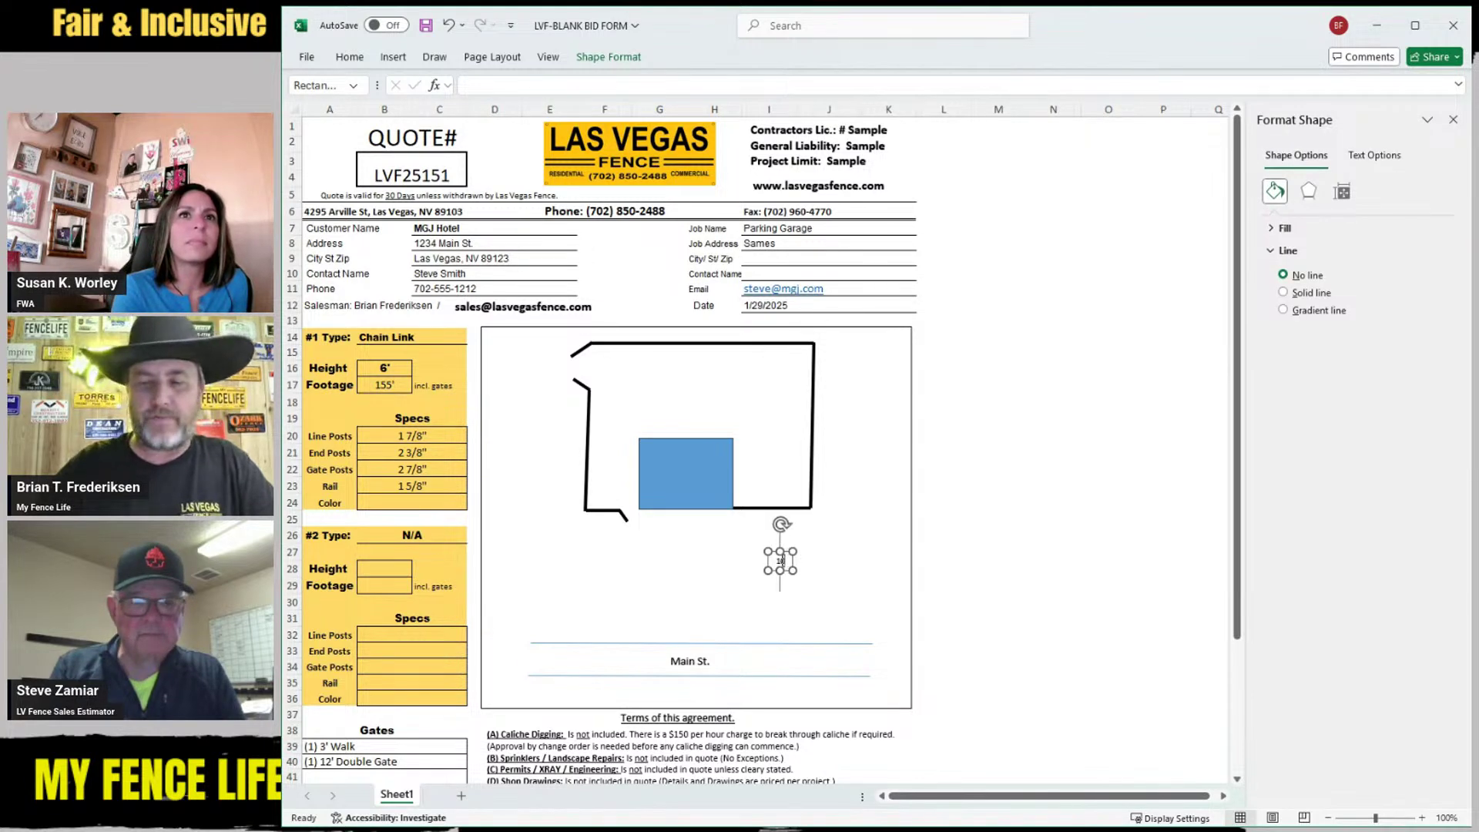
left_click(817, 592)
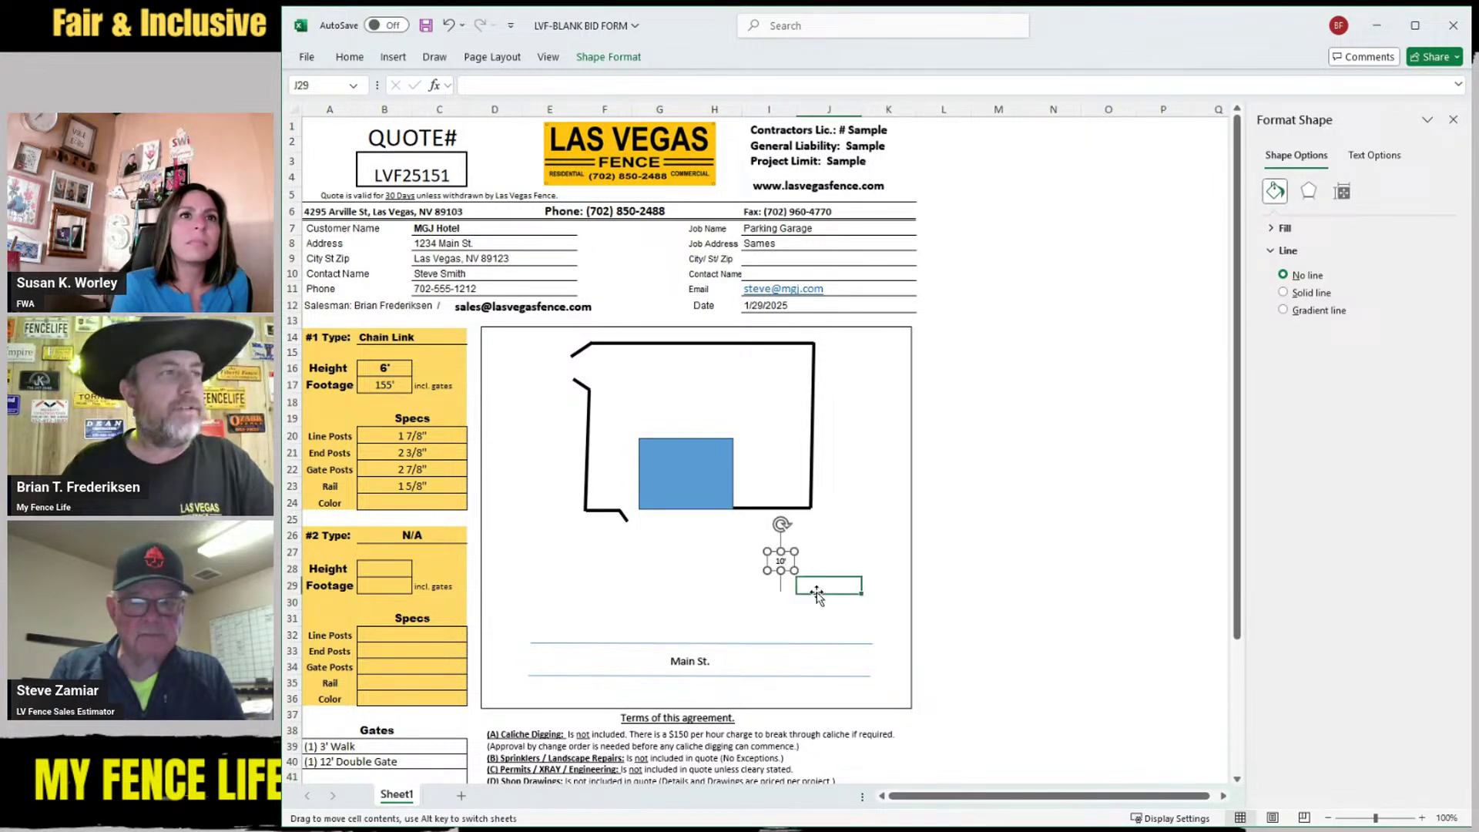
Position the 10' label under the bottom fence line and copy it beside the right side
left_click(780, 561)
left_click_drag(780, 561, 777, 524)
left_click(809, 553)
left_click(775, 527)
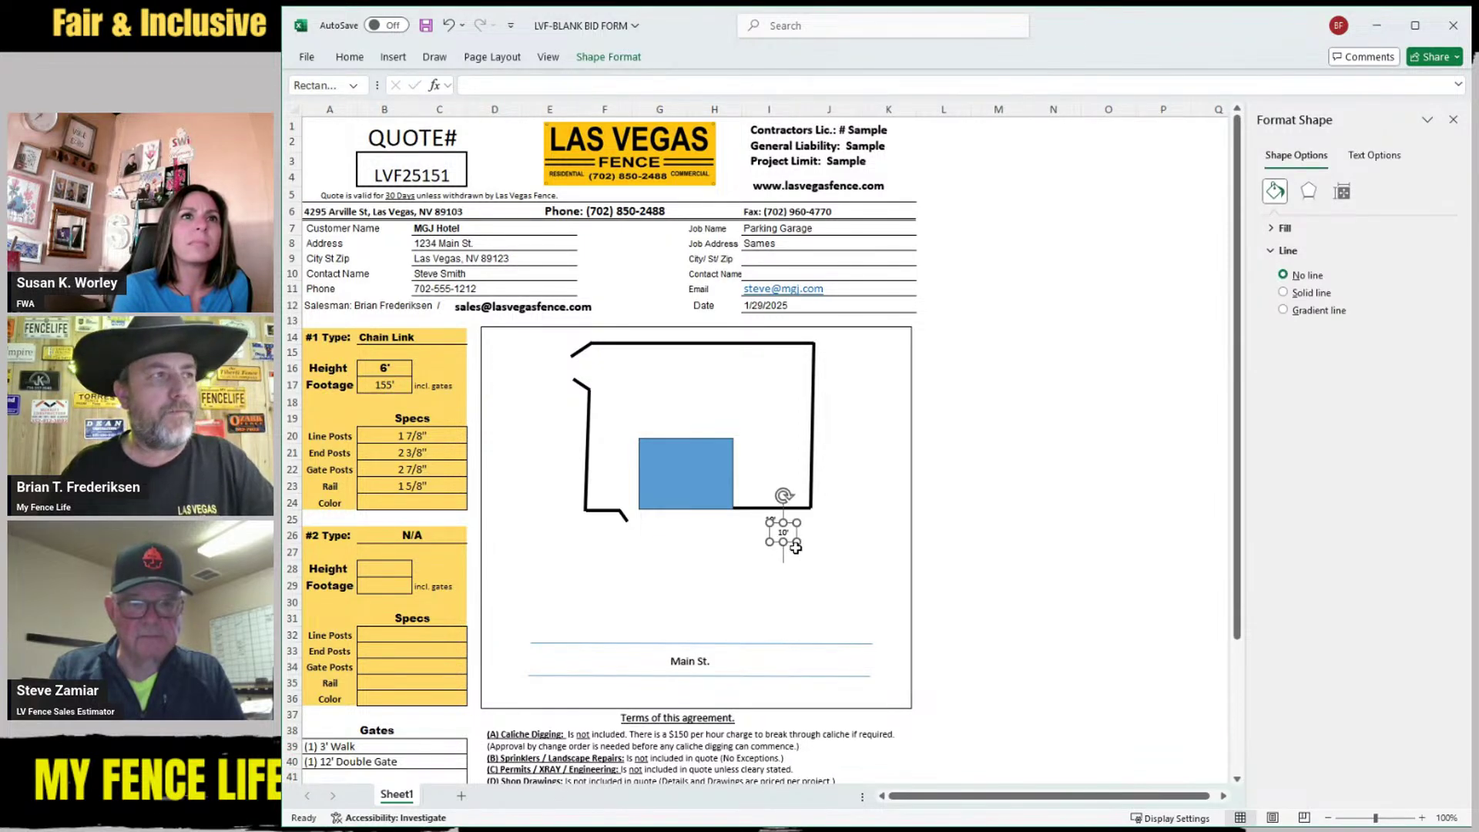
left_click_drag(775, 530, 819, 423)
Settle the 55' label beside the right side and copy the 10' label above the top run
left_click(854, 453)
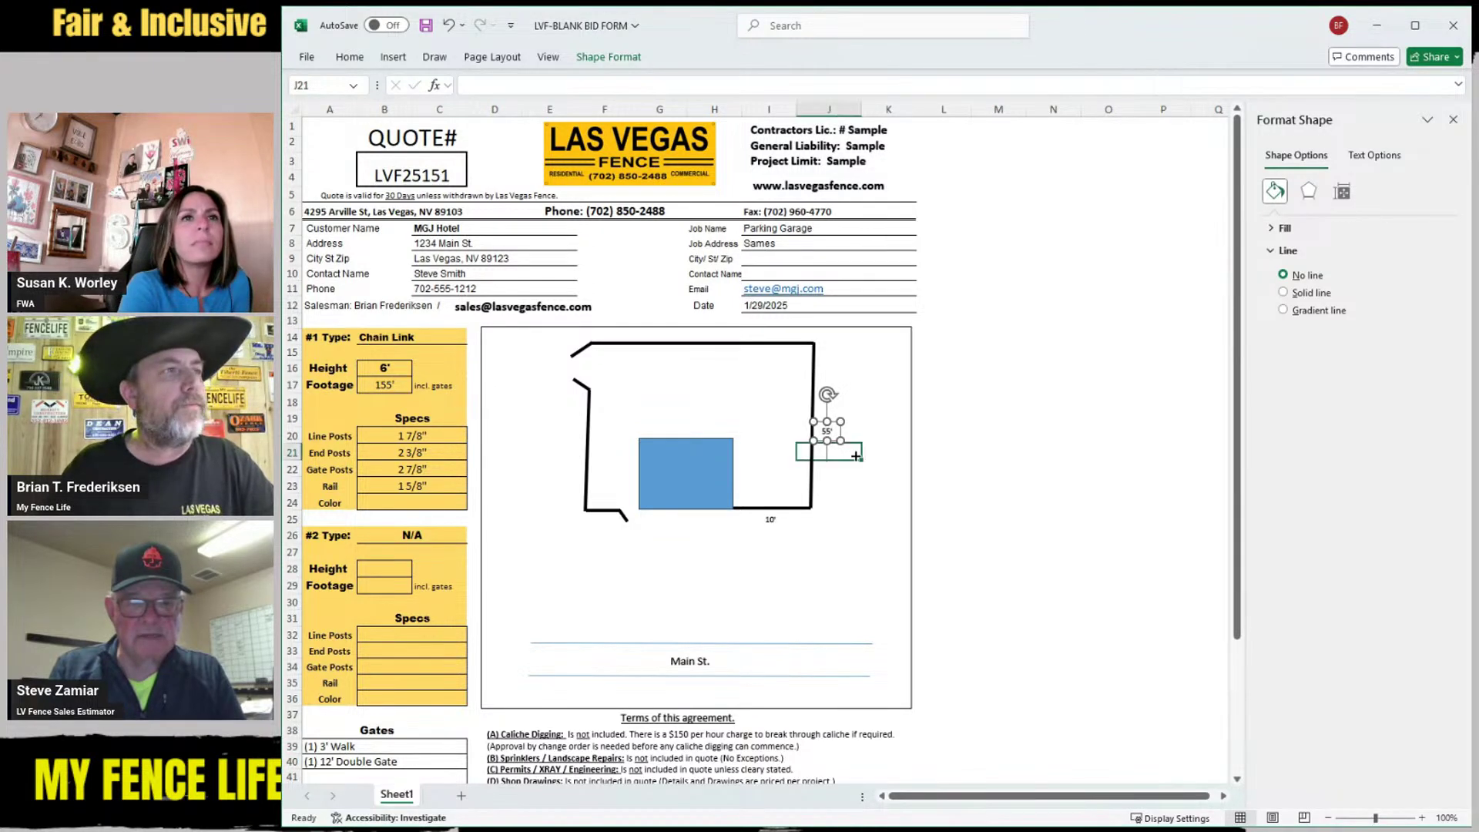
left_click(827, 432)
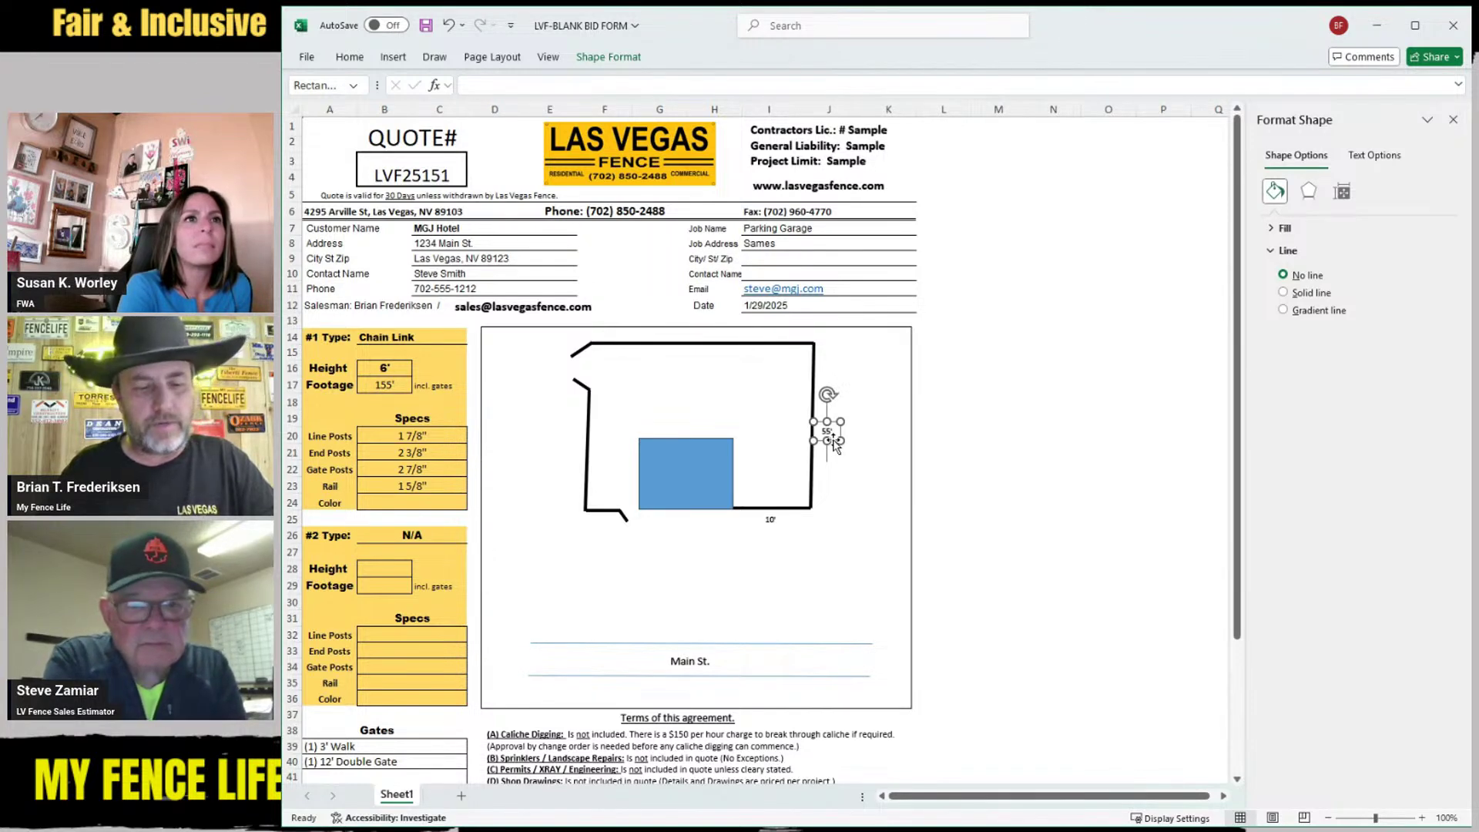
left_click(847, 456)
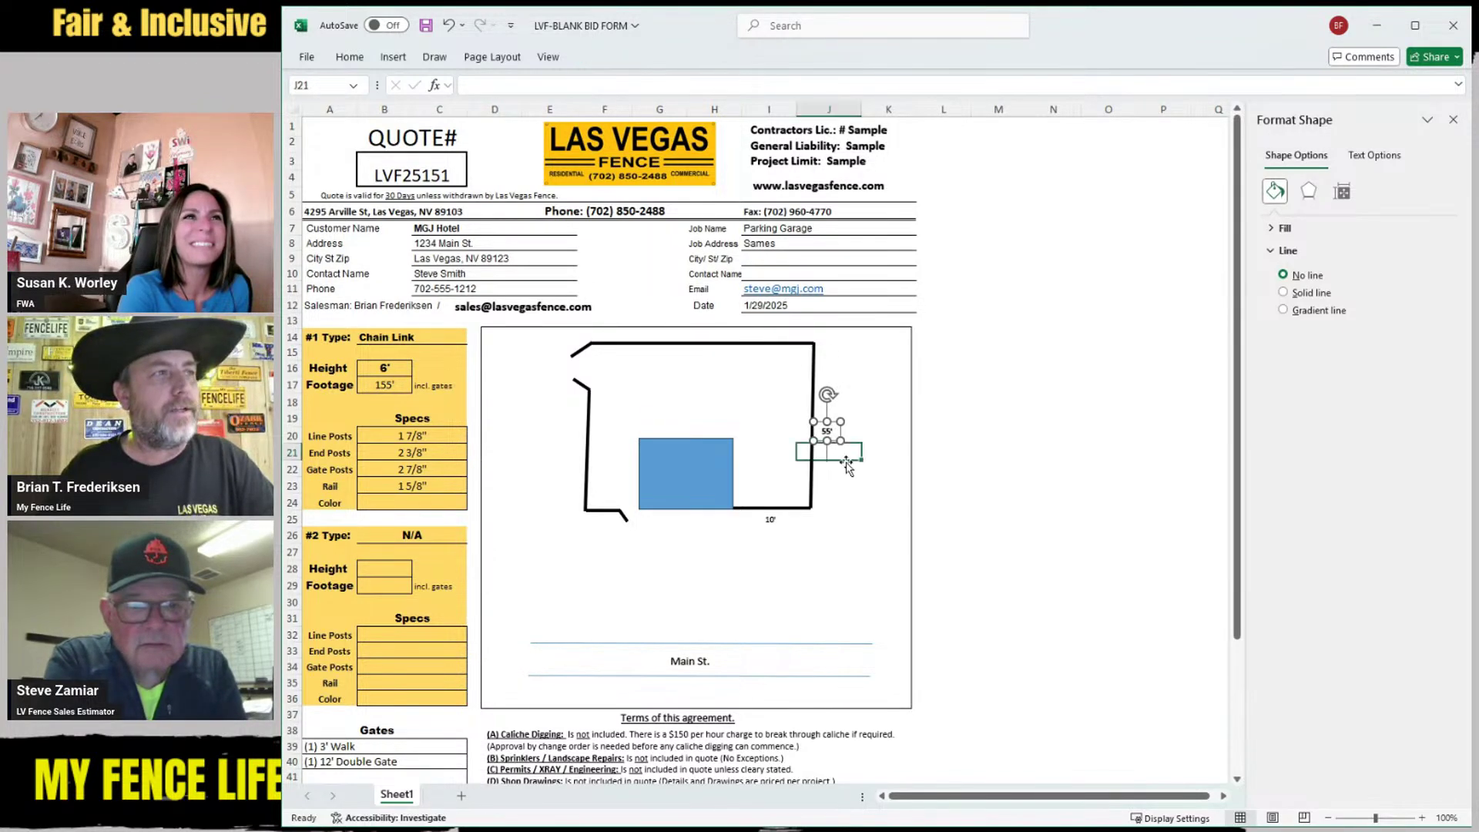
left_click(829, 431)
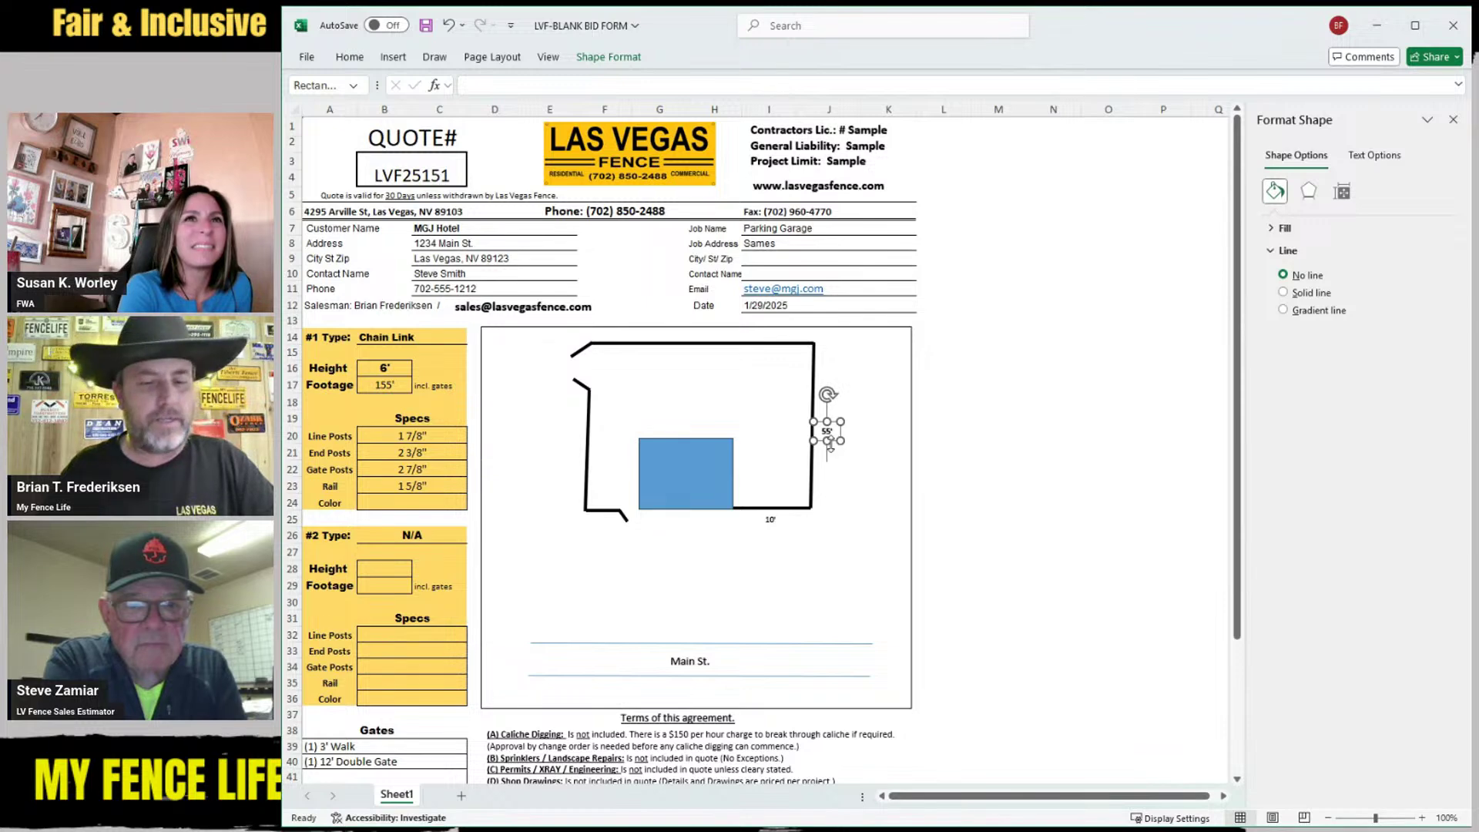
left_click(842, 447)
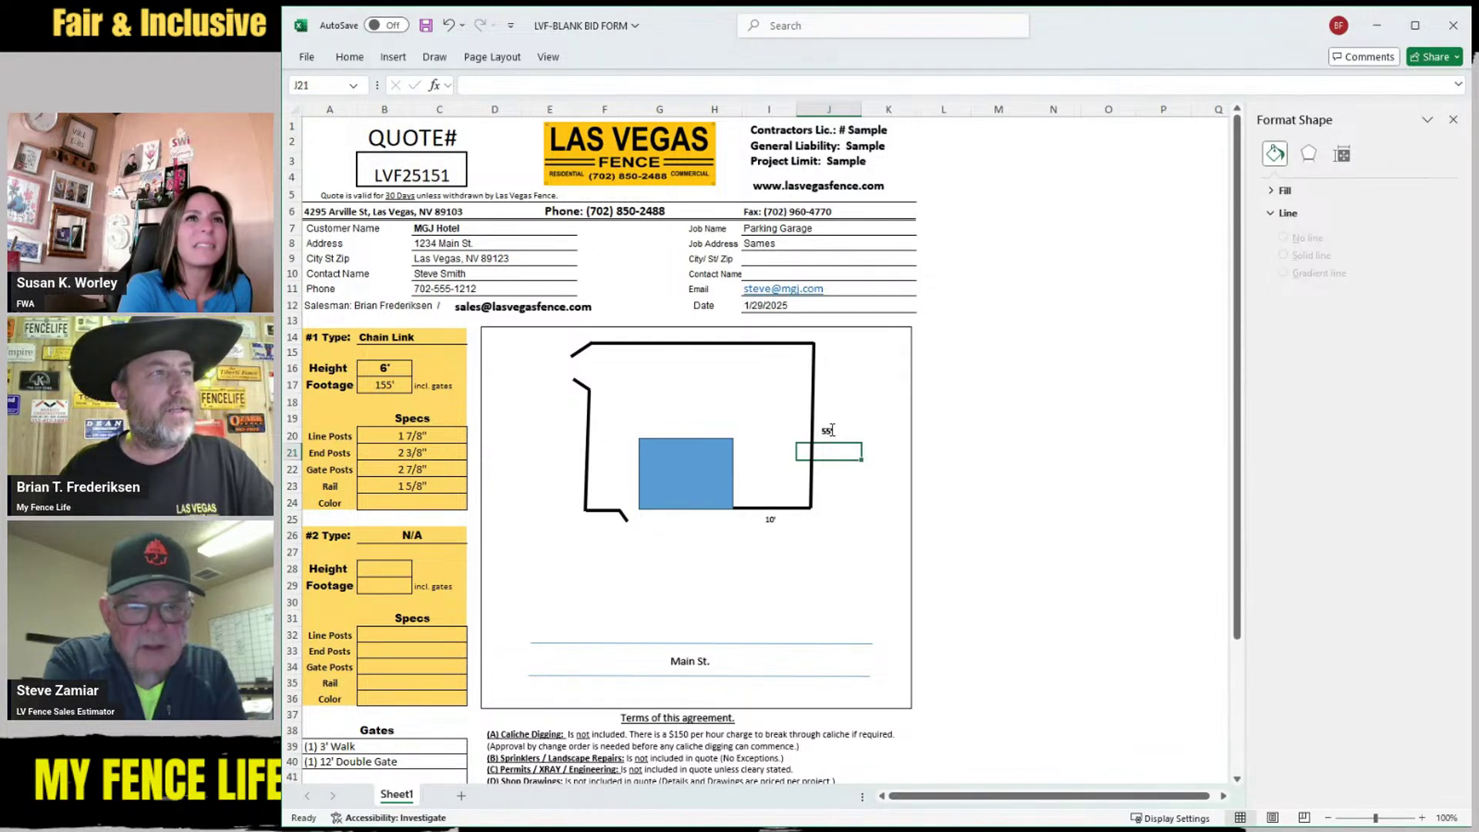
left_click(830, 436)
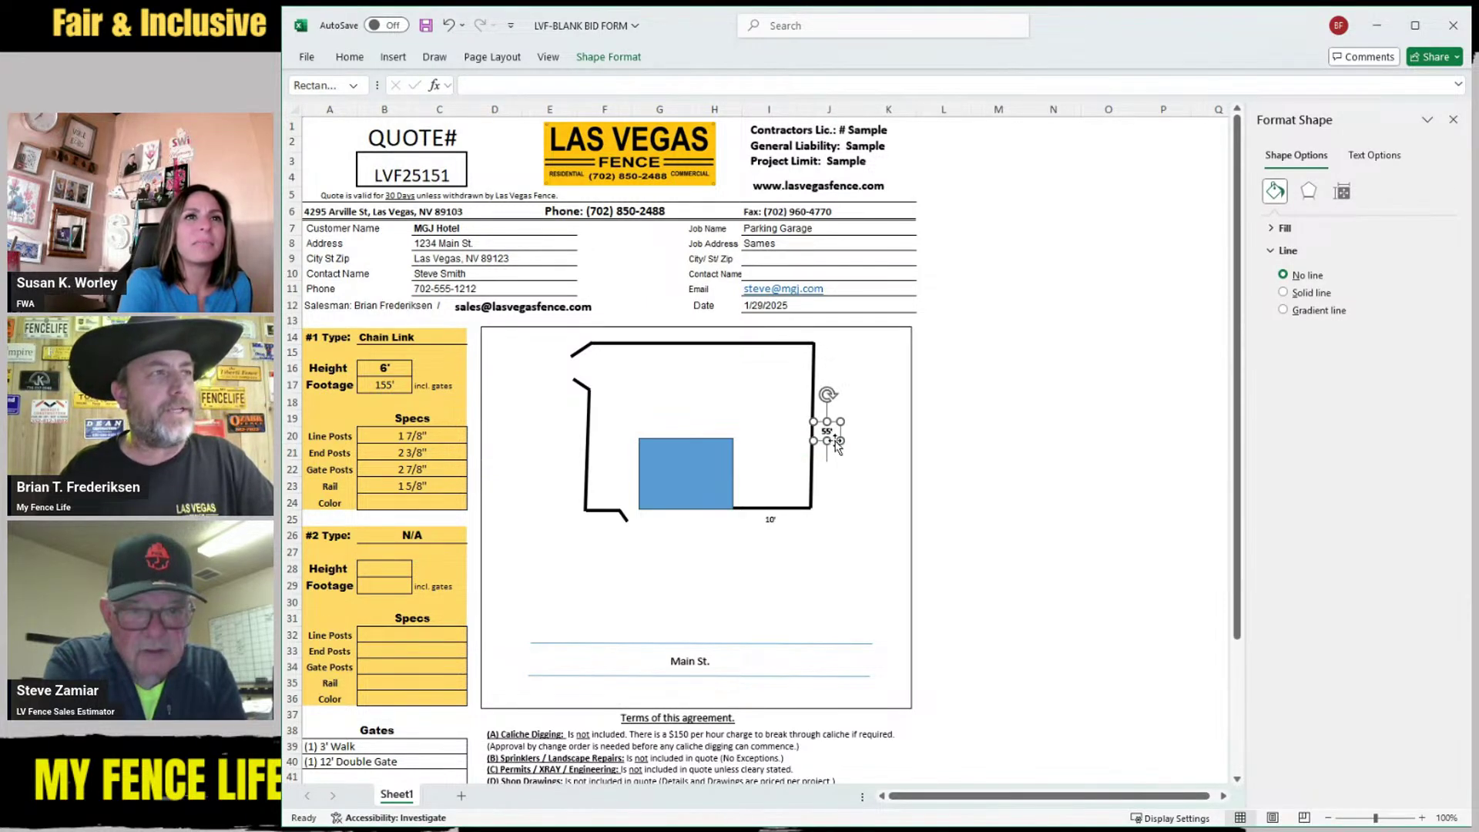
left_click(770, 520)
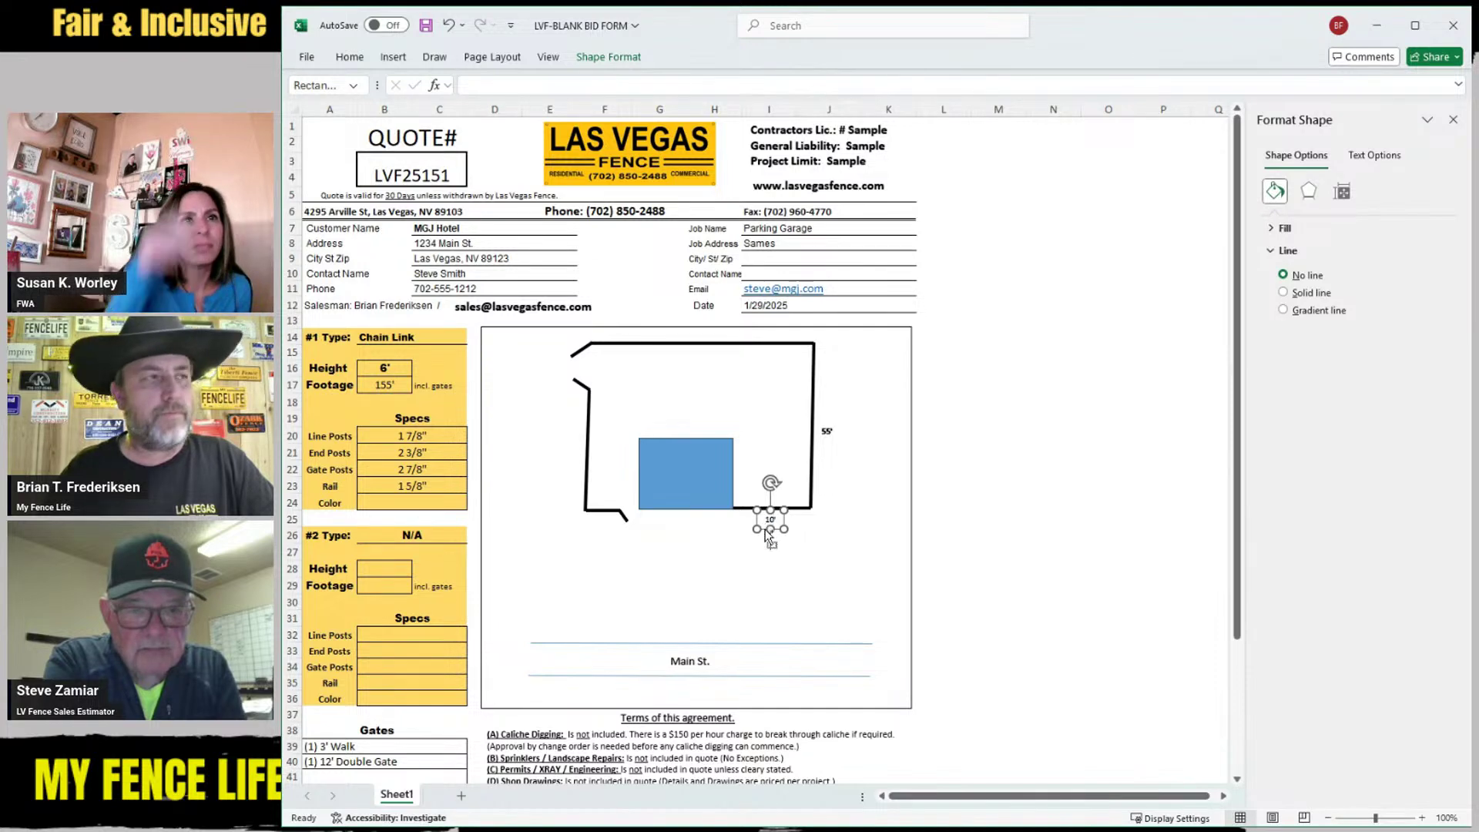
mouse_move(778, 531)
left_mouse_down()
mouse_move(780, 465)
mouse_move(718, 339)
left_mouse_up()
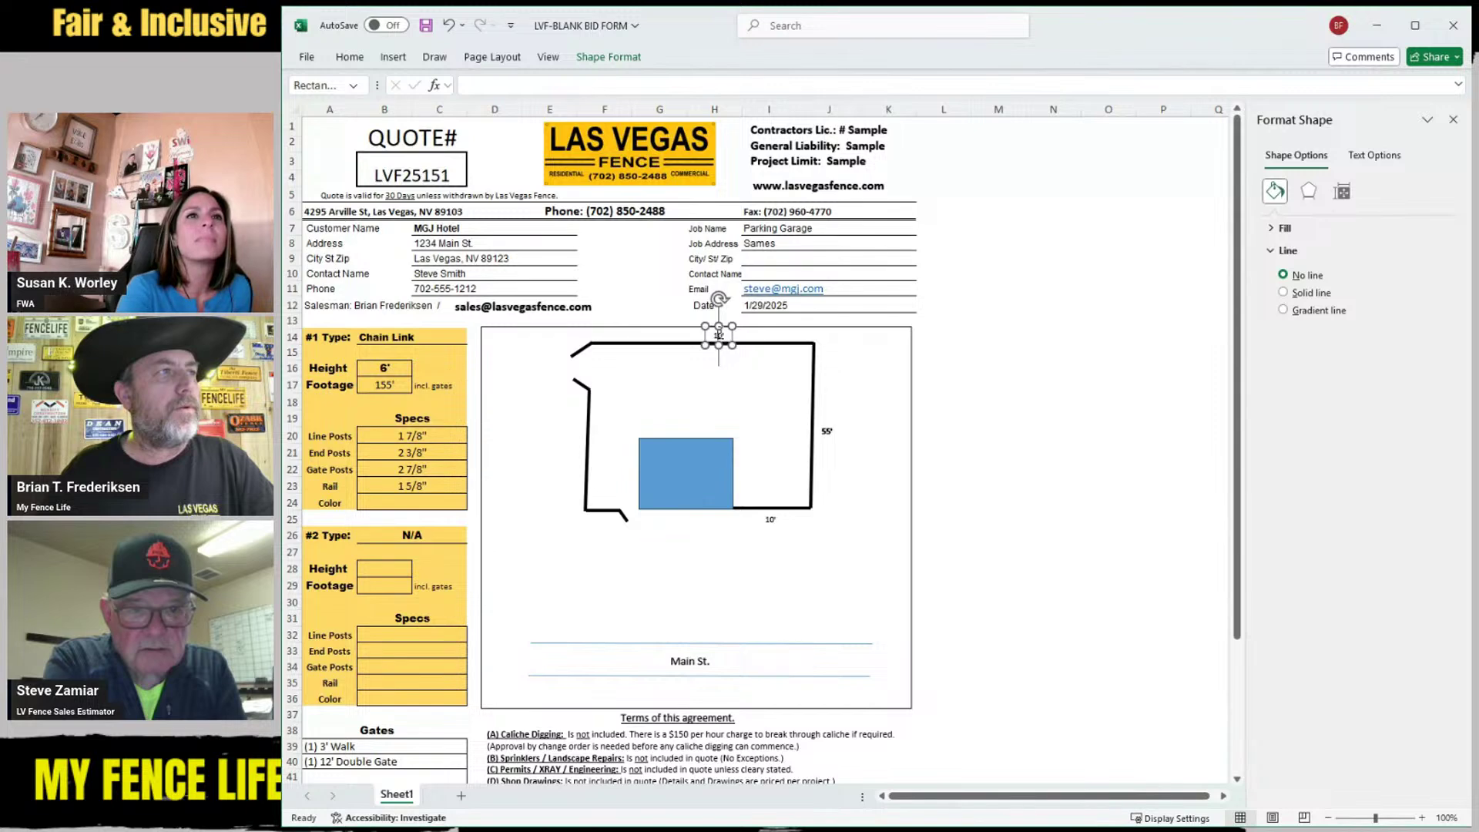
Label the top run 85' and add a 30' label beside the left fence side
type("85")
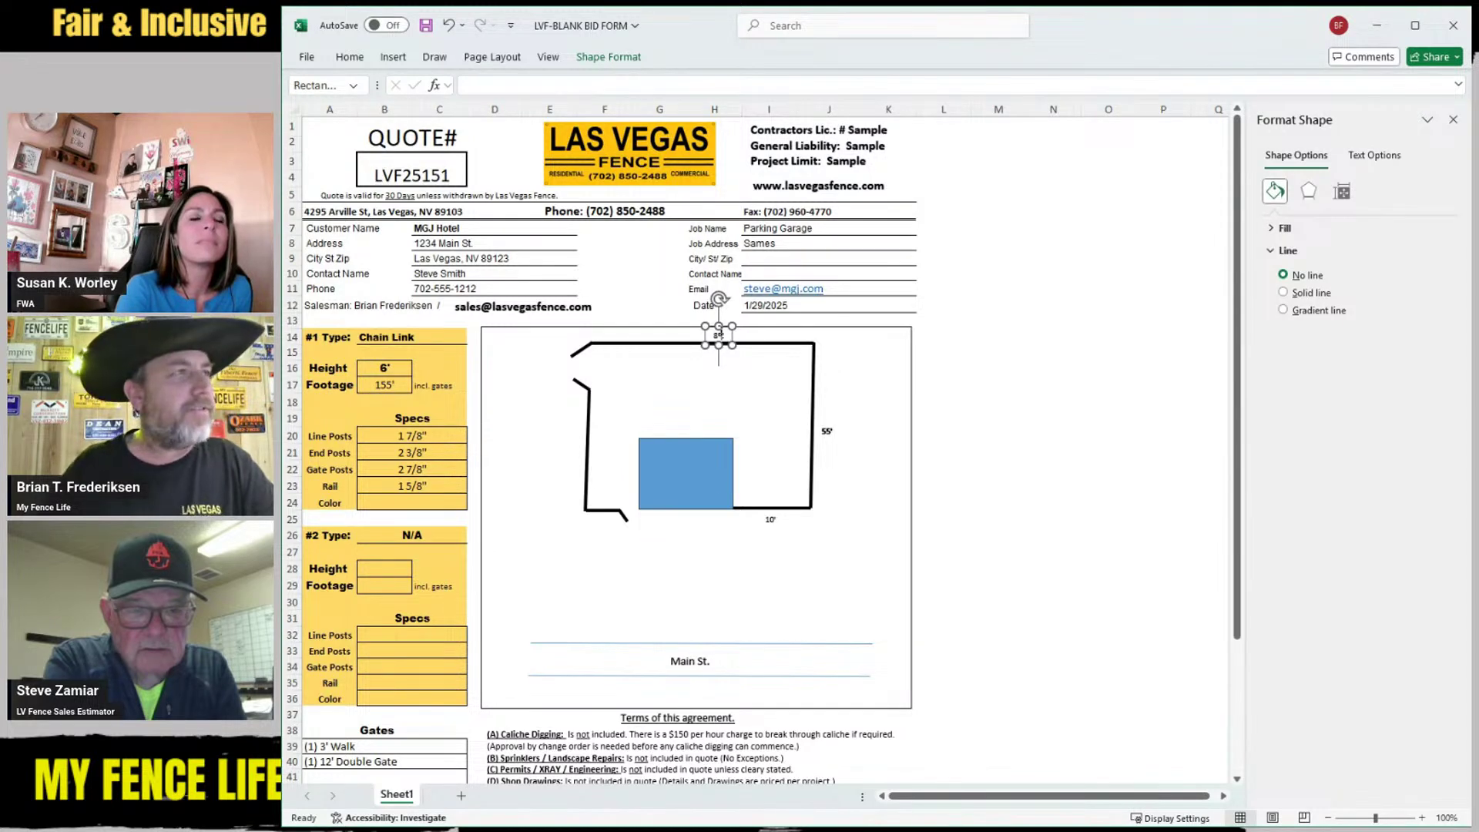
left_click(748, 367)
left_click(576, 552)
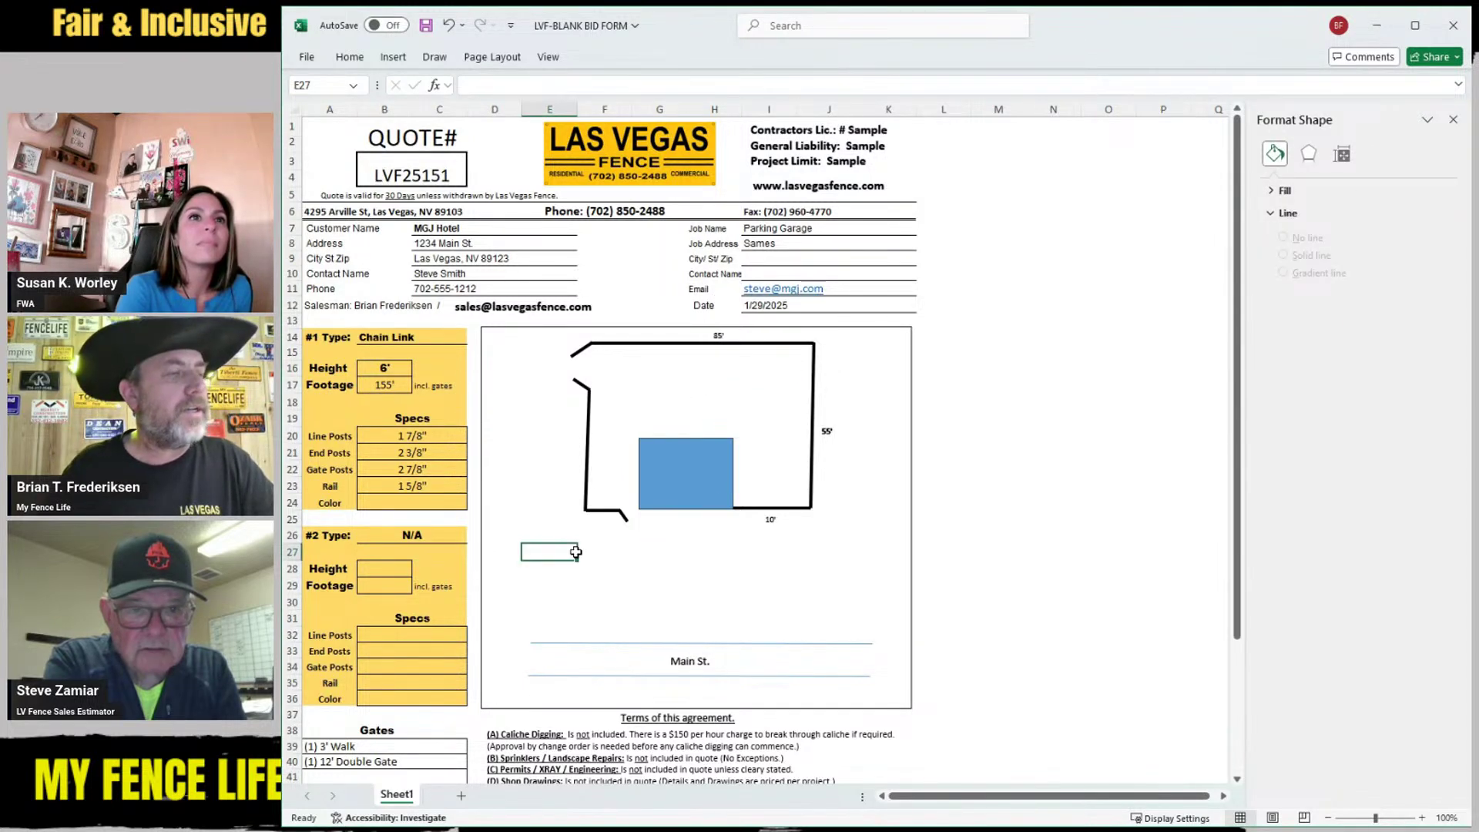
key("ctrl+v")
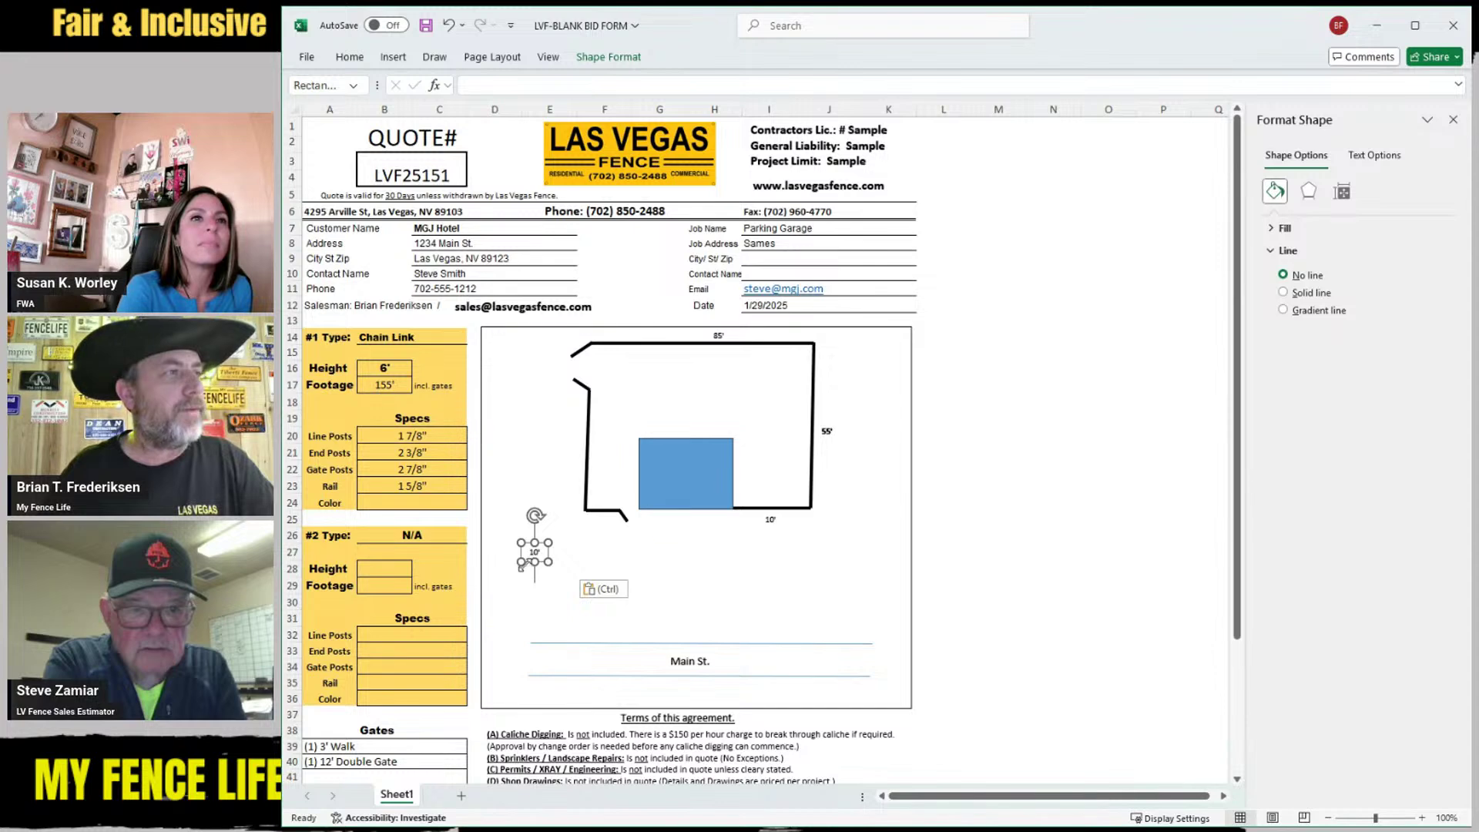
left_click_drag(524, 563, 569, 460)
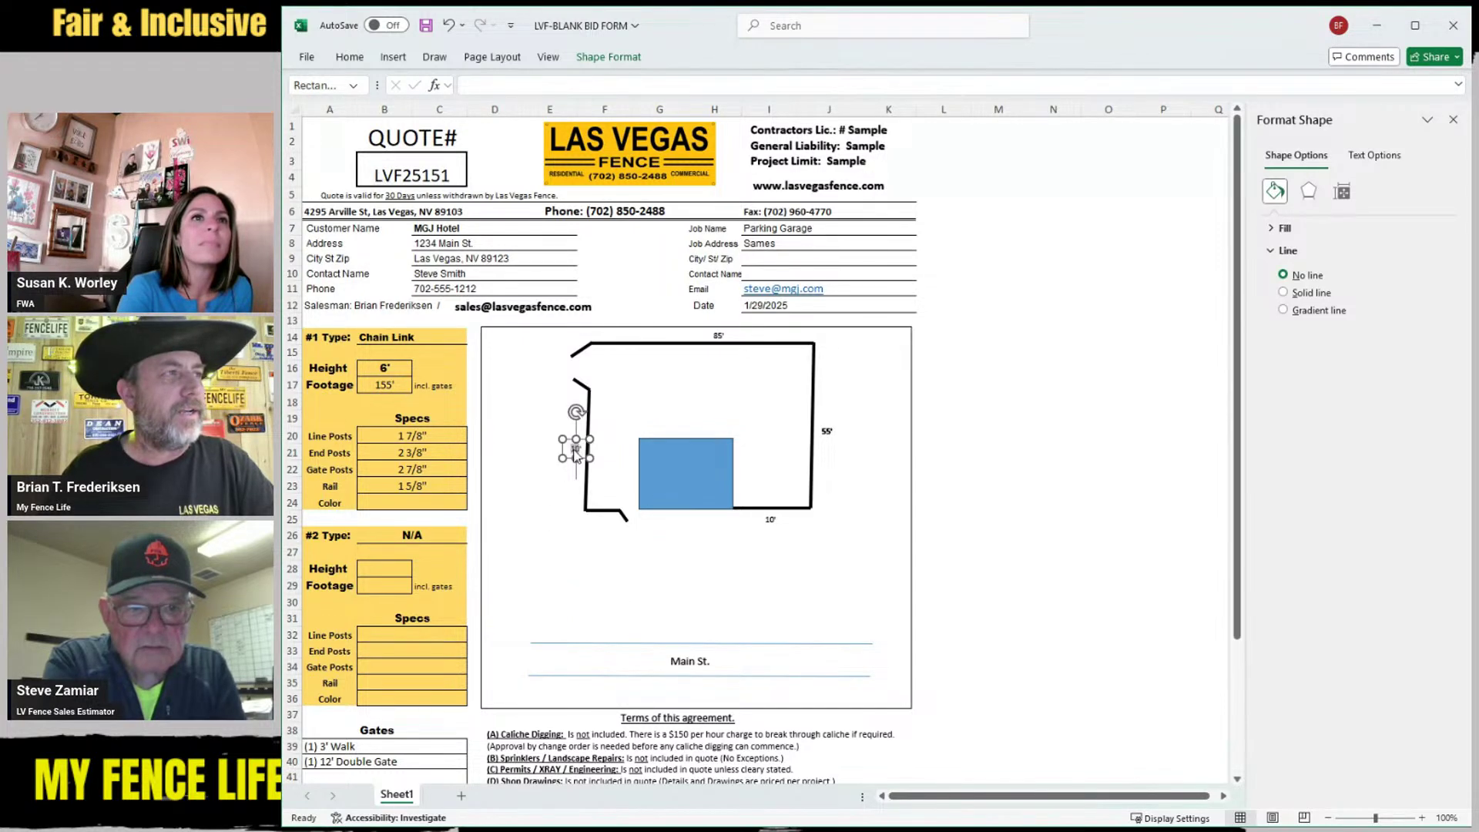
type("30'")
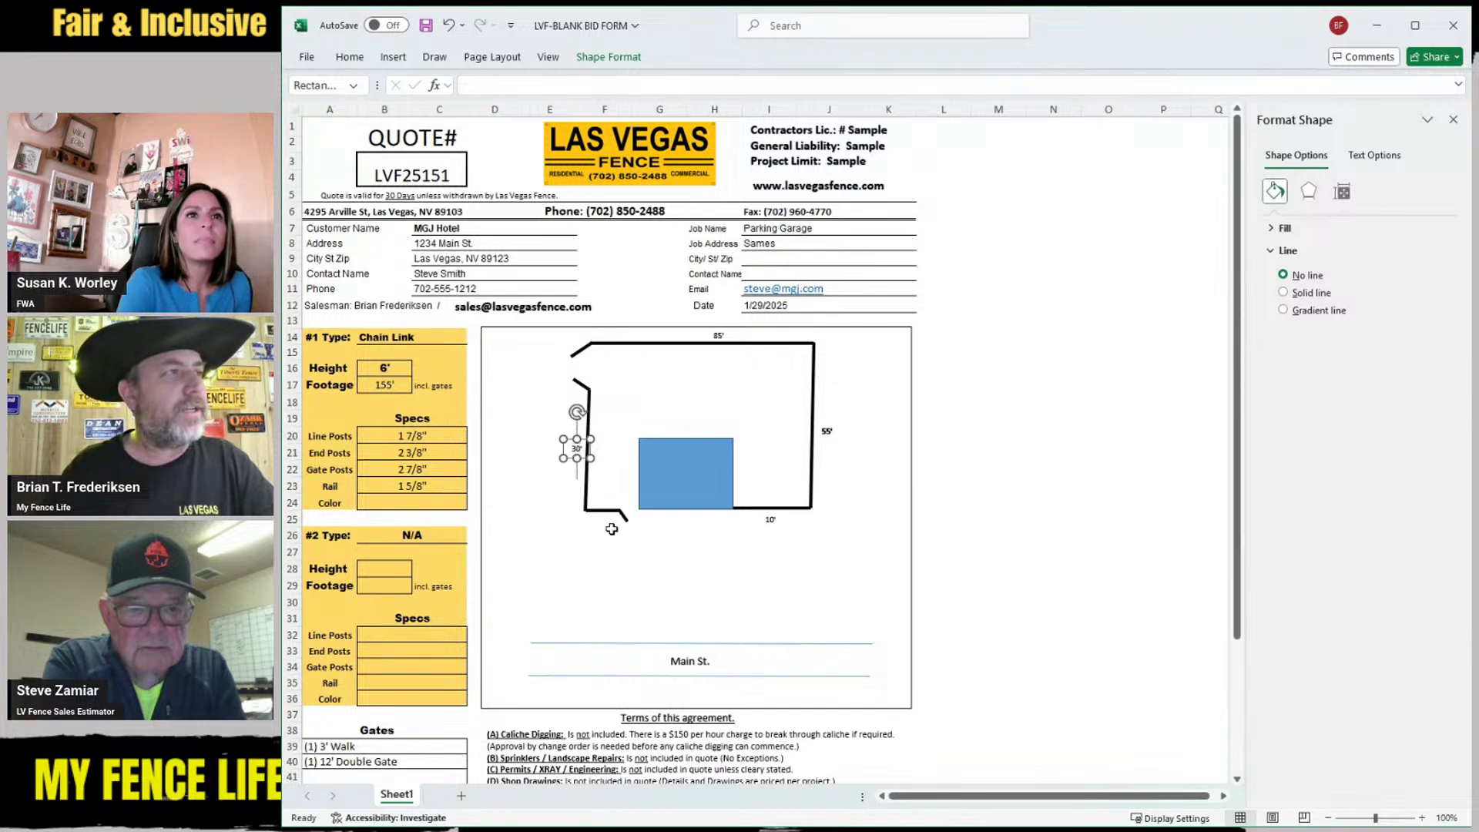
left_click(612, 543)
Place a 12' label under the lower-left run and another label copy beneath the building
key("ctrl+v")
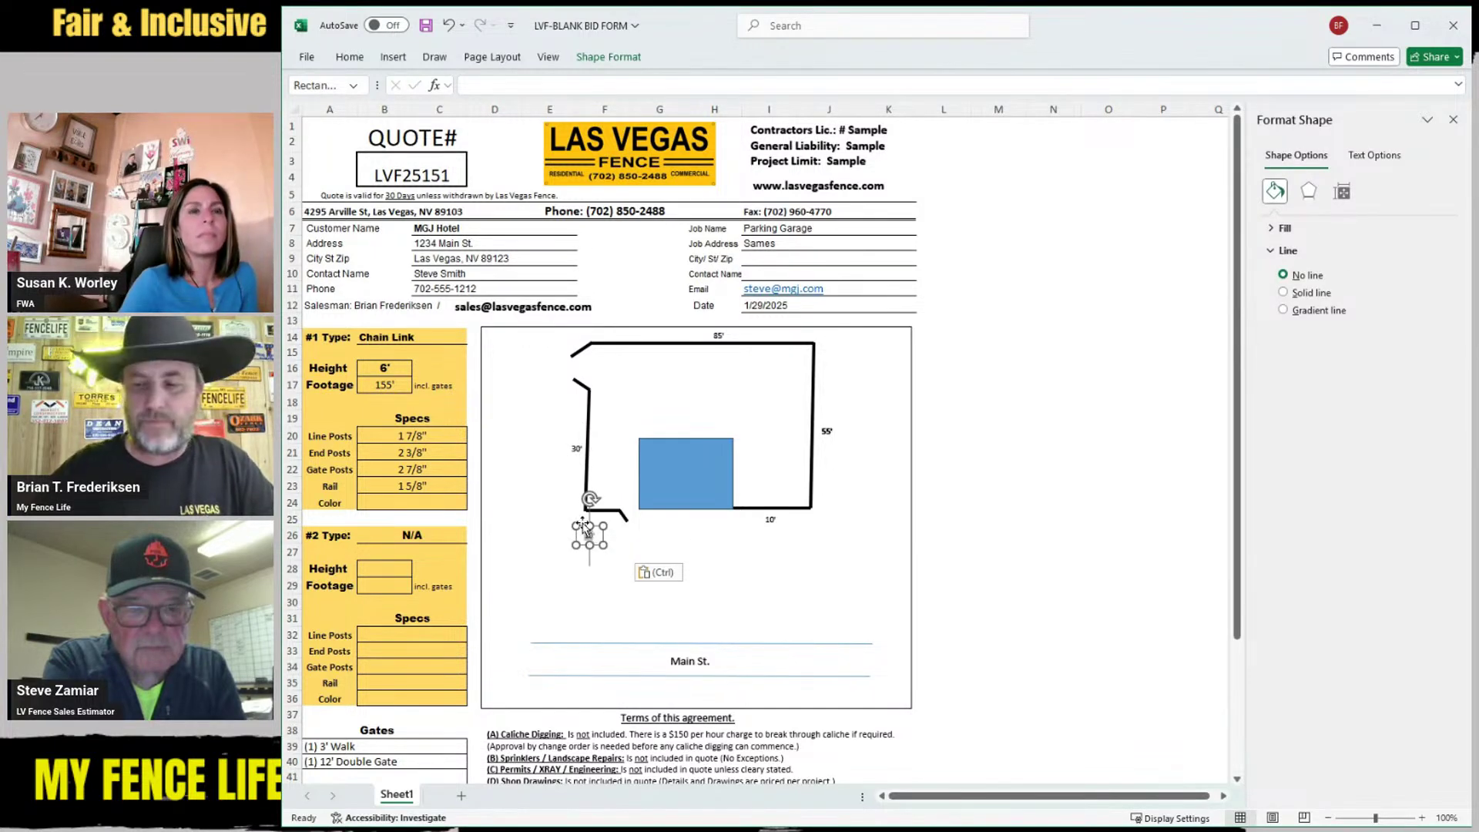
key("Escape")
left_click(584, 537)
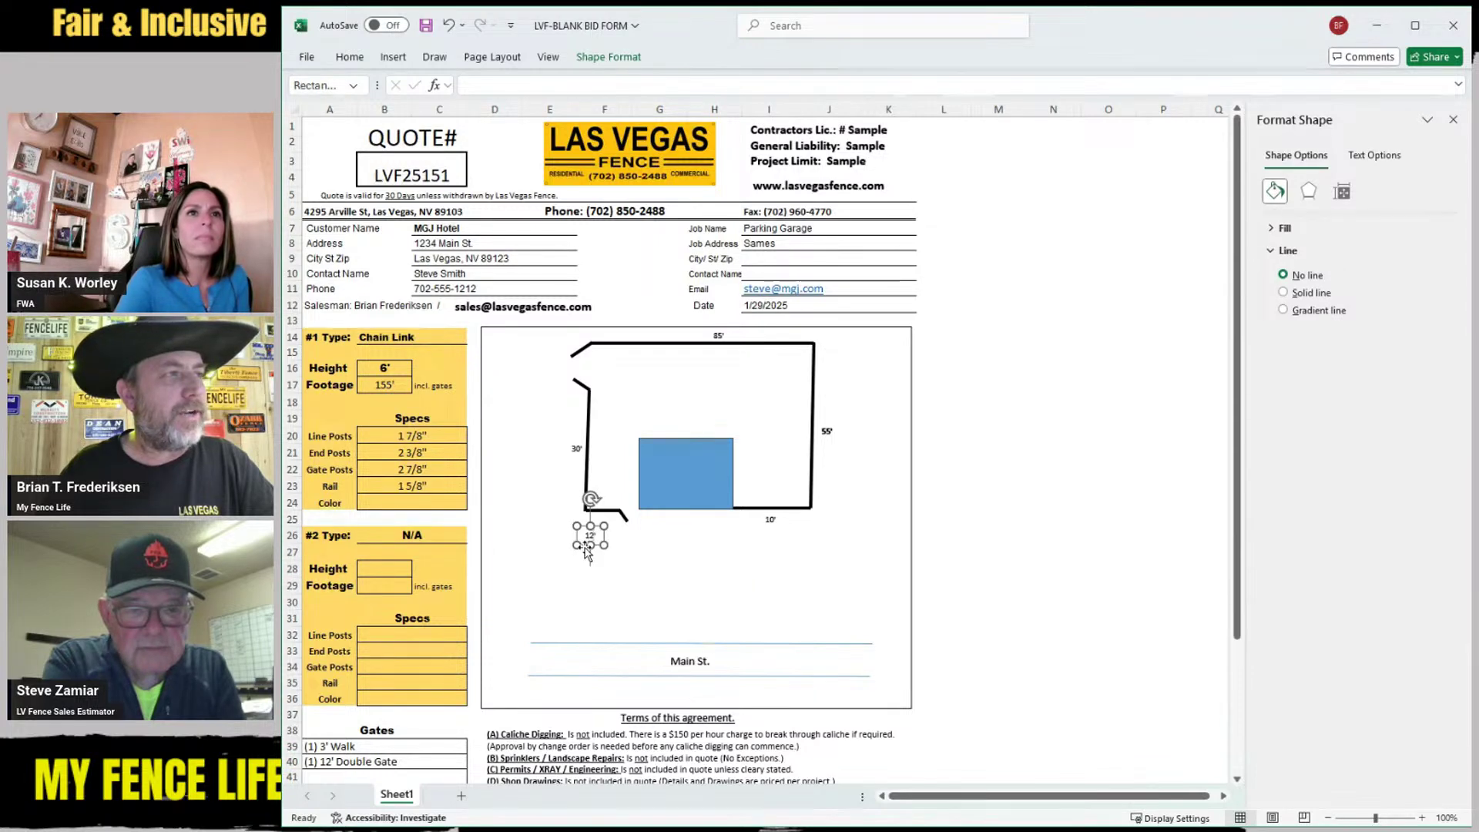
left_click_drag(585, 551, 597, 528)
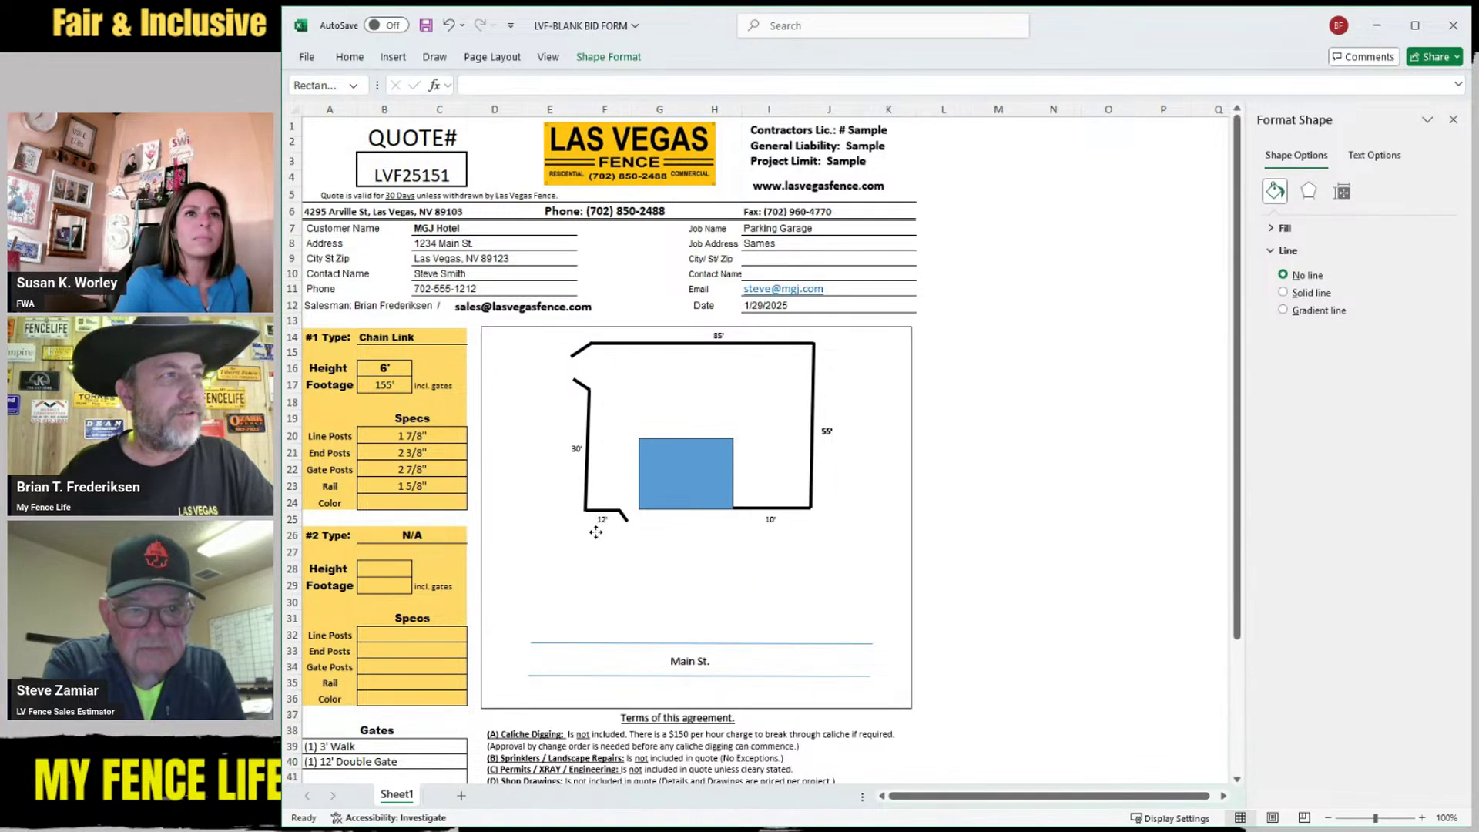
left_click(642, 556)
key("ctrl+v")
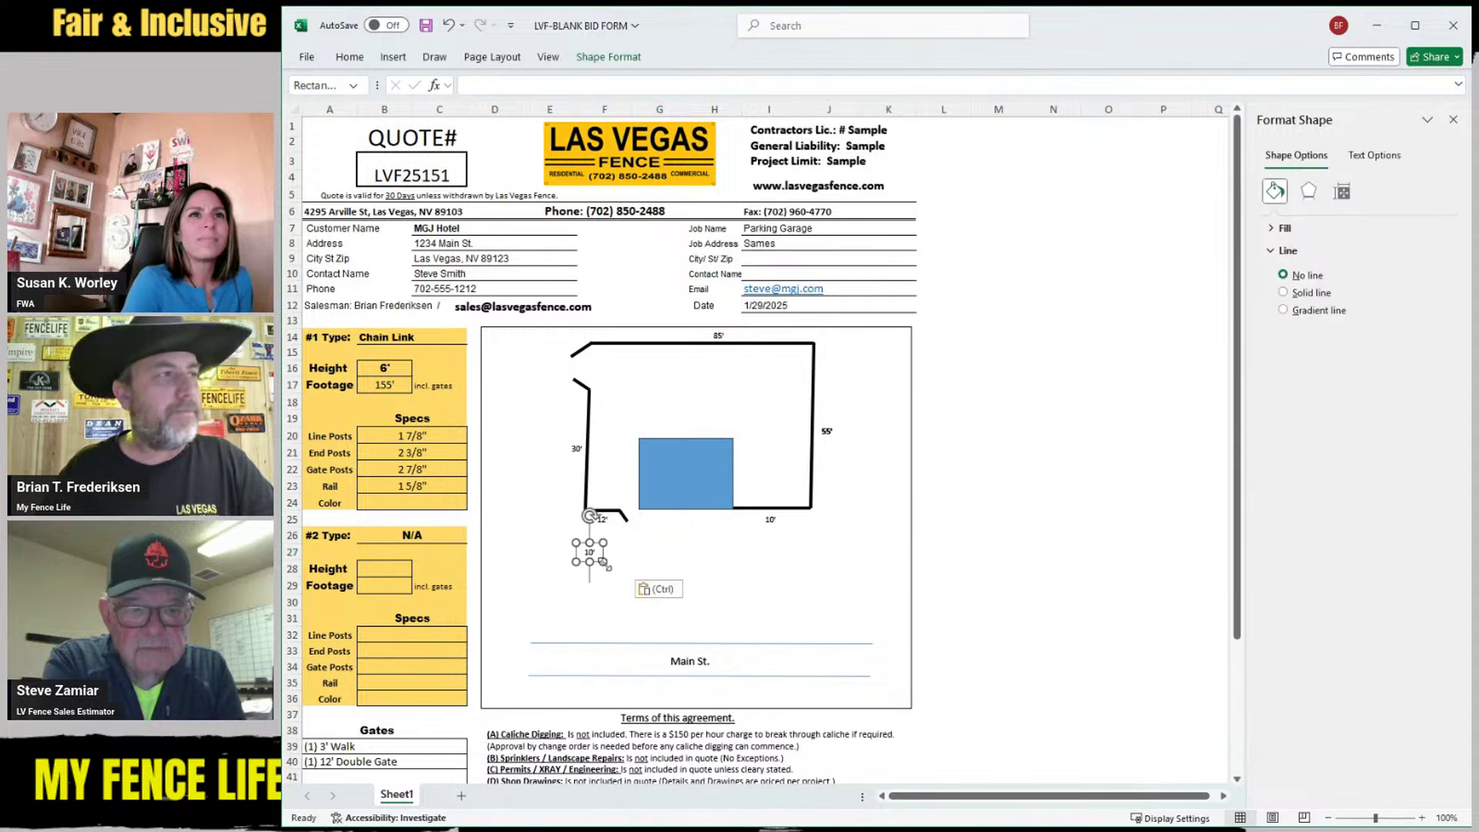
left_click_drag(592, 553, 657, 548)
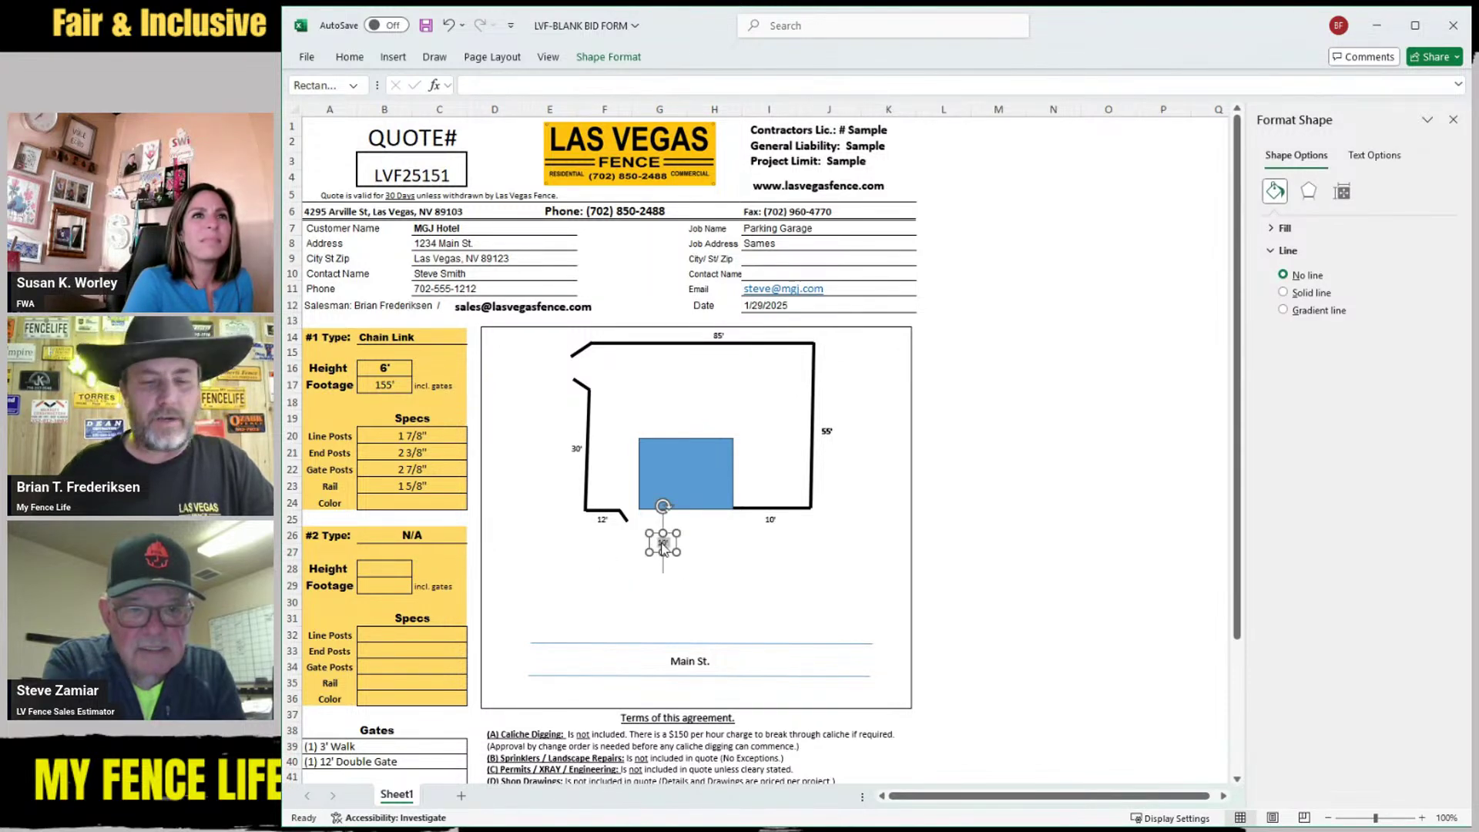
Label the lower gate 3' Walk Gate, then copy it to the top-left corner as 12' Double Gate
type("3' W")
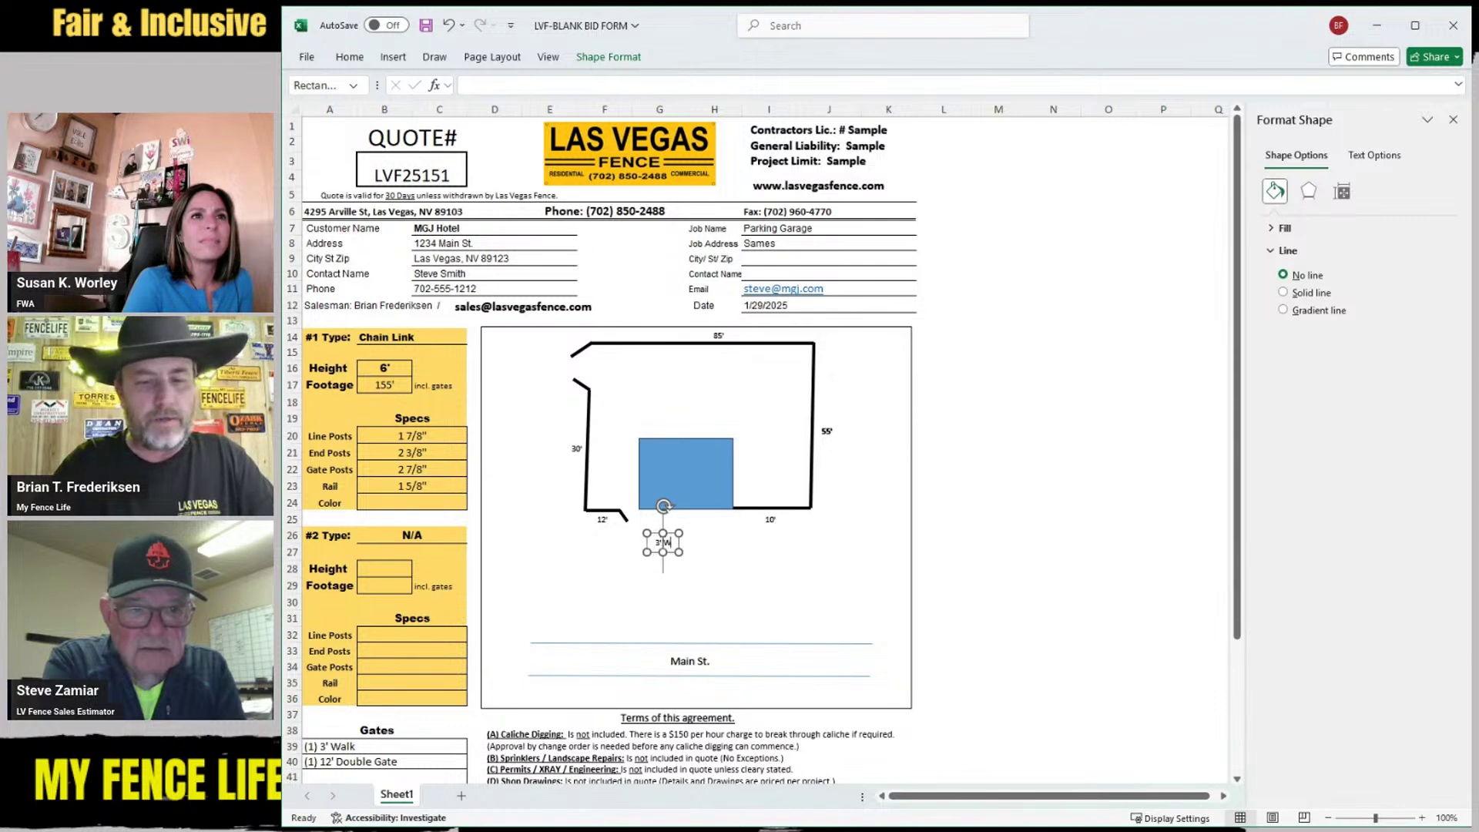
type("alk Gate")
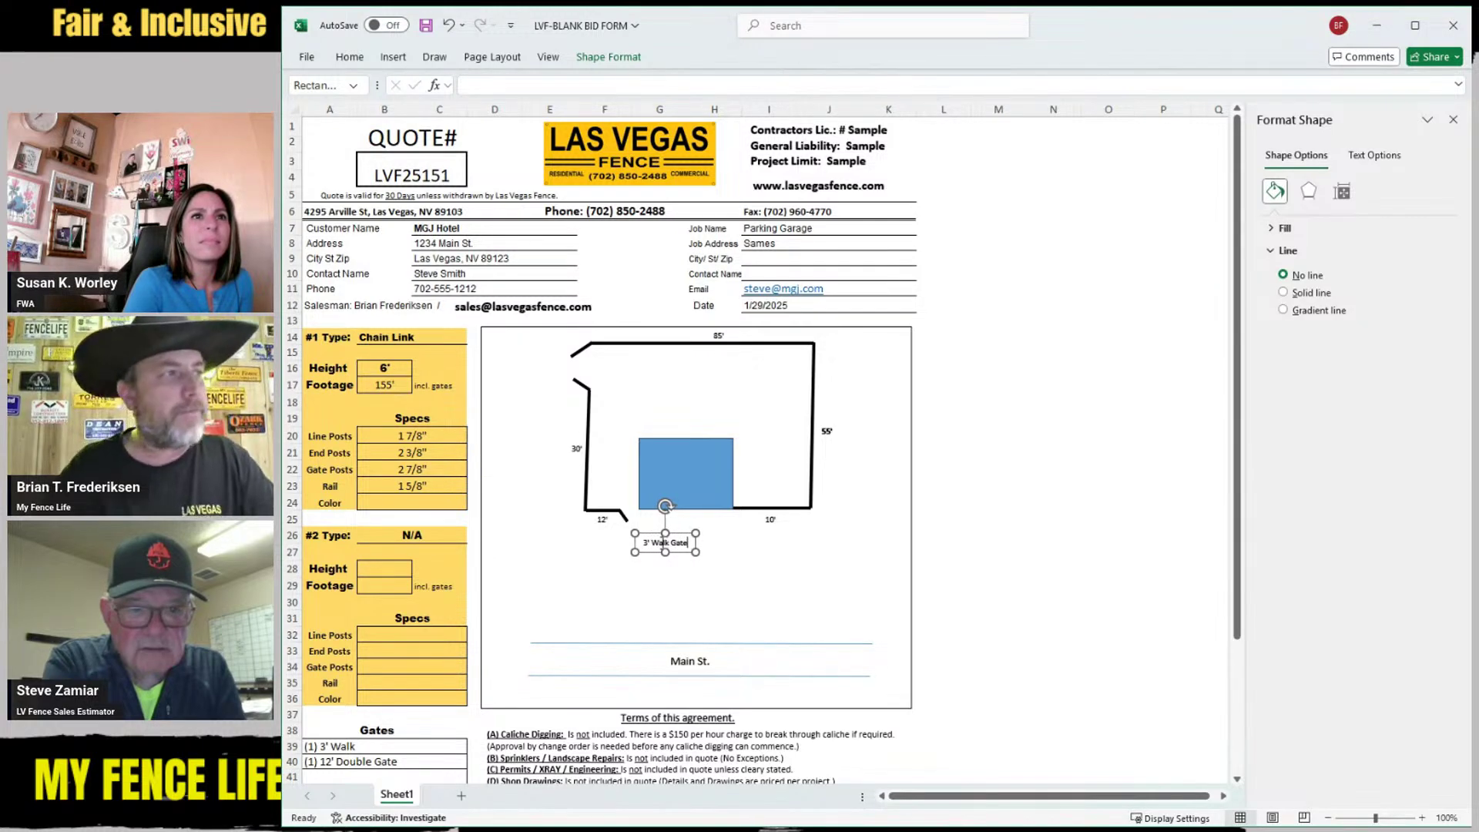
left_click_drag(683, 553, 662, 555)
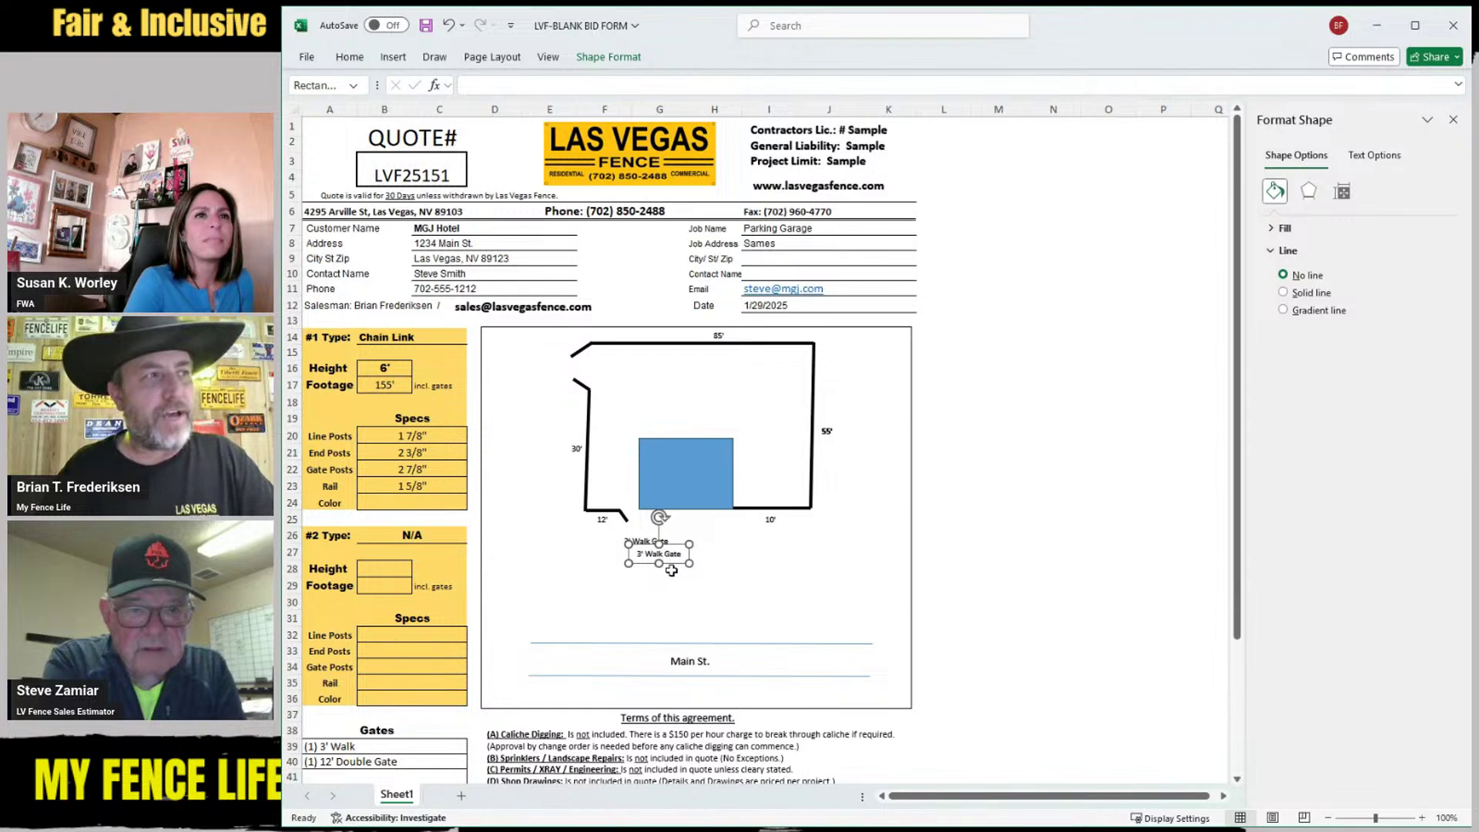
left_click_drag(675, 566, 641, 380)
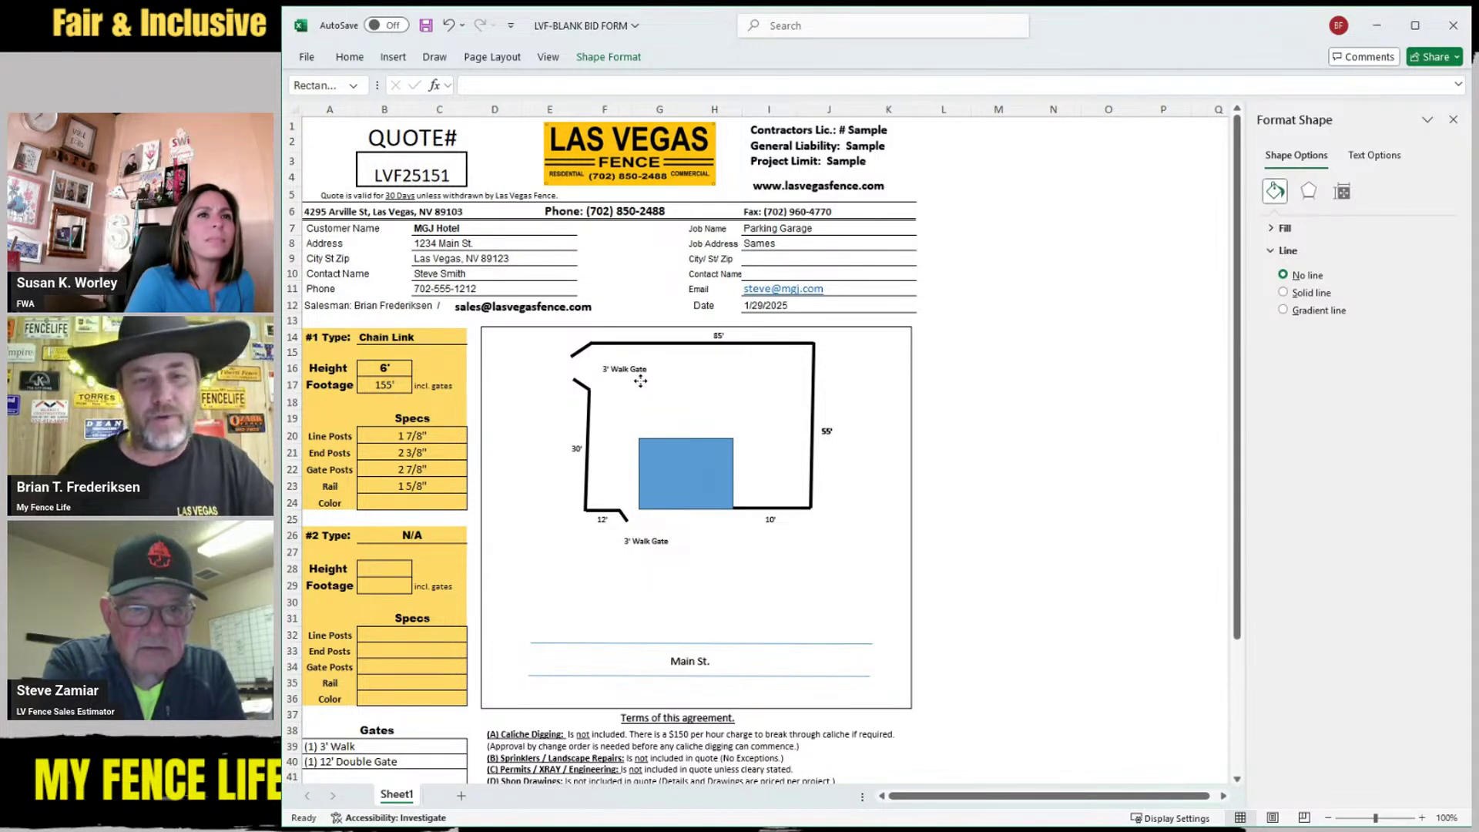
left_click(613, 364)
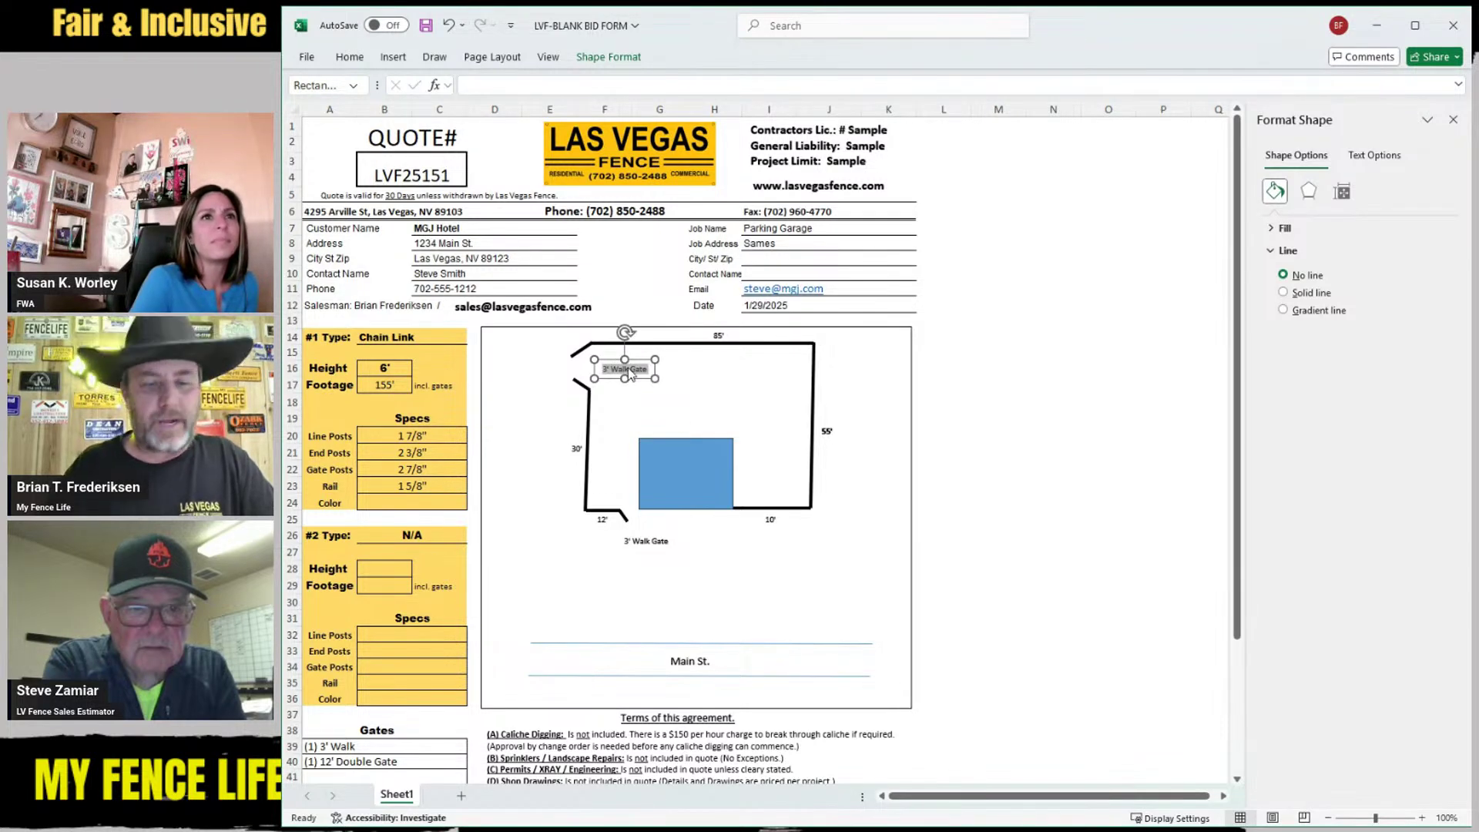
type("12'")
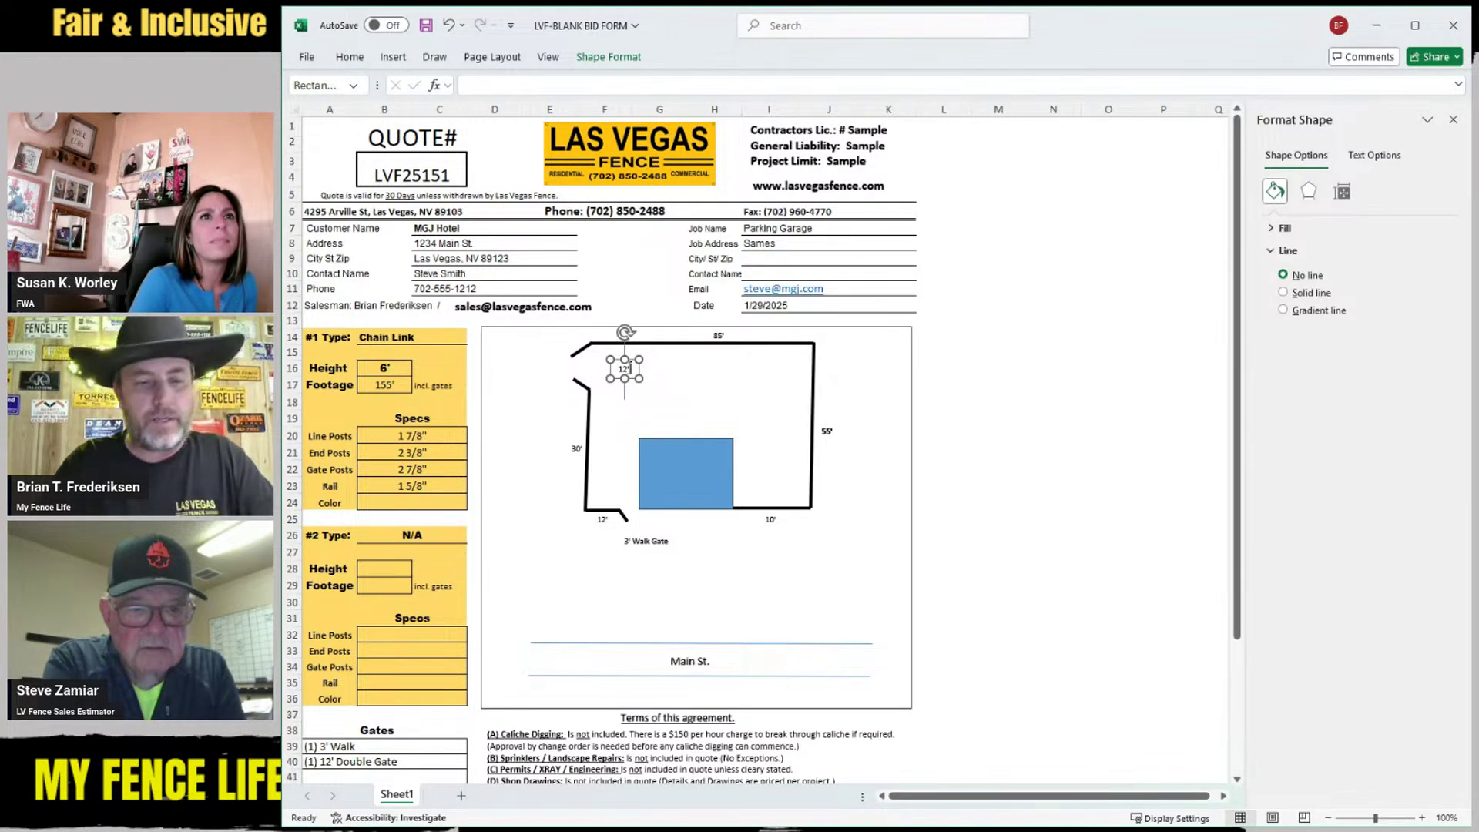
type(" Double")
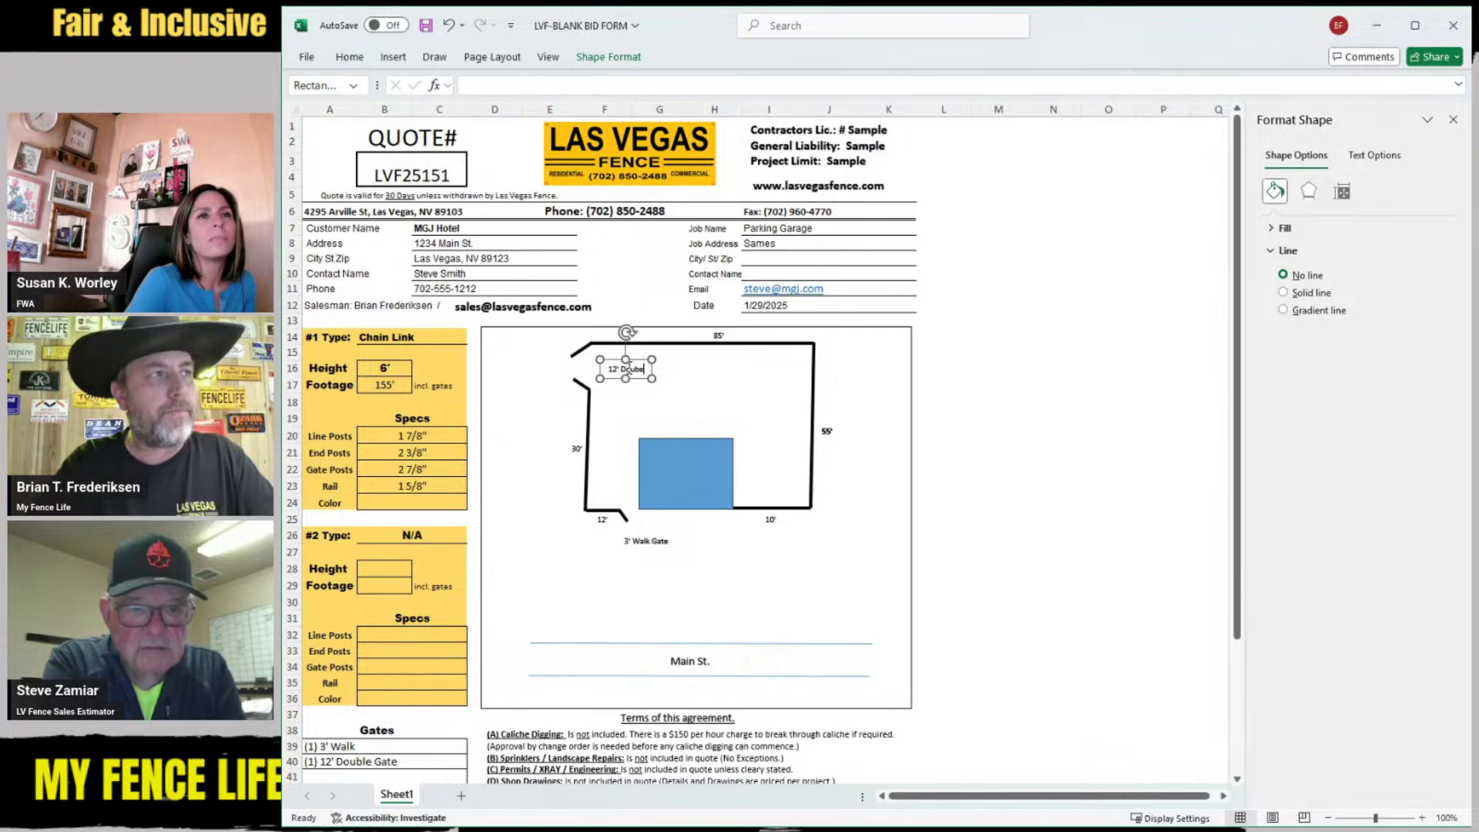
key("BackSpace")
key("BackSpace")
type("ble")
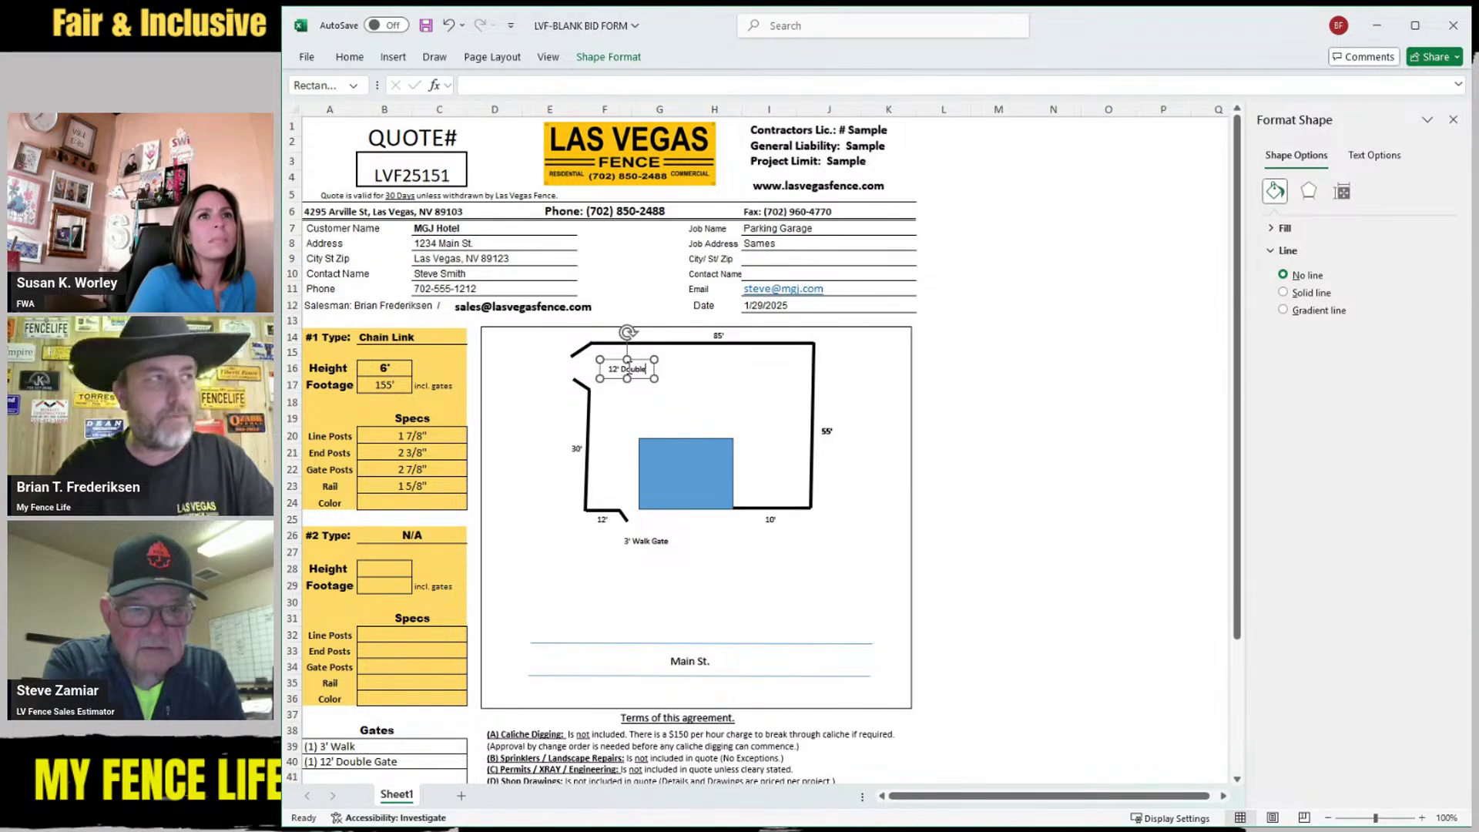
type(" Gate")
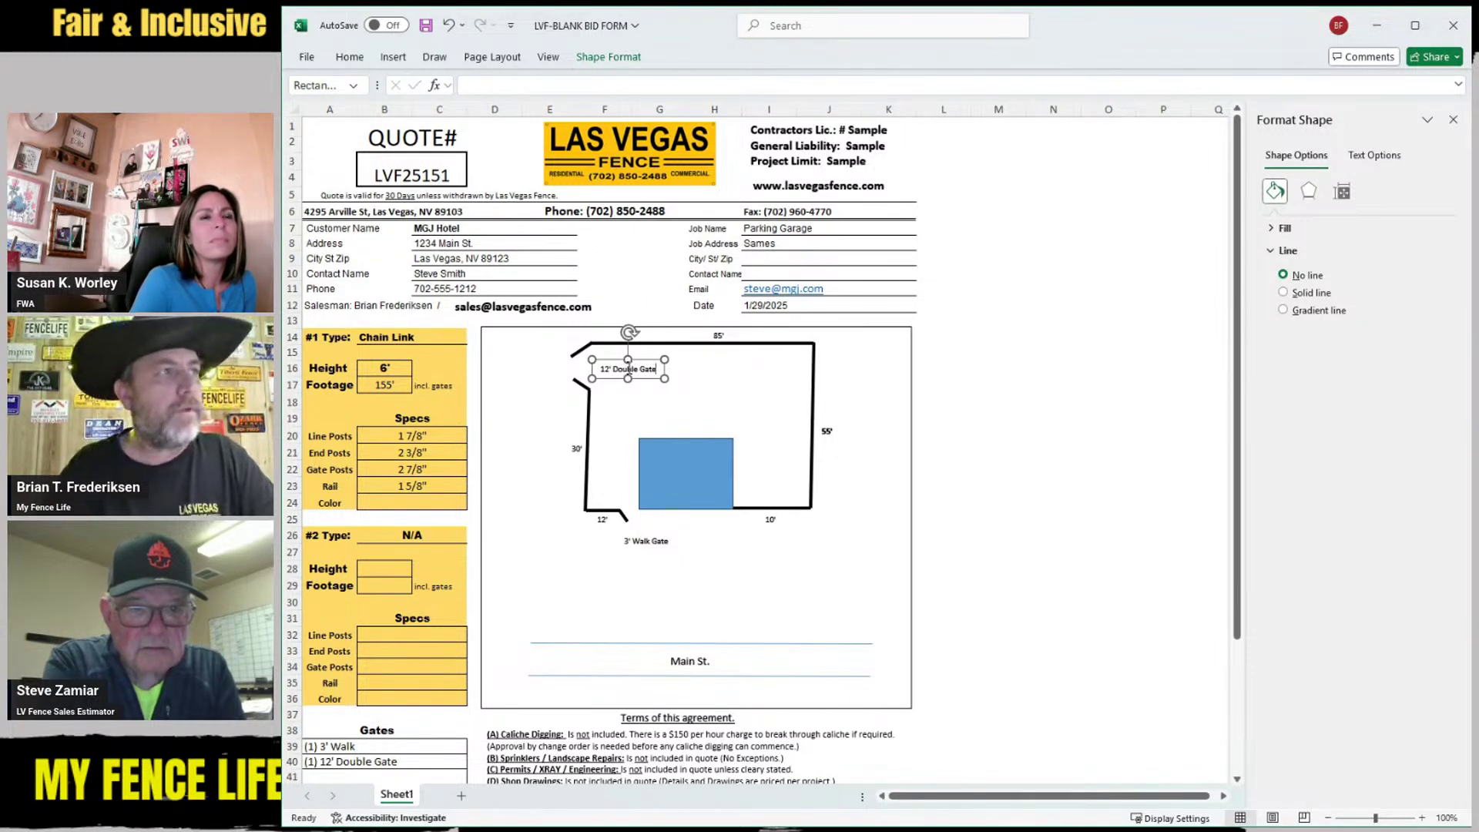
Draw an arrow from the 12' Double Gate label to the upper-left fence opening
left_click(616, 435)
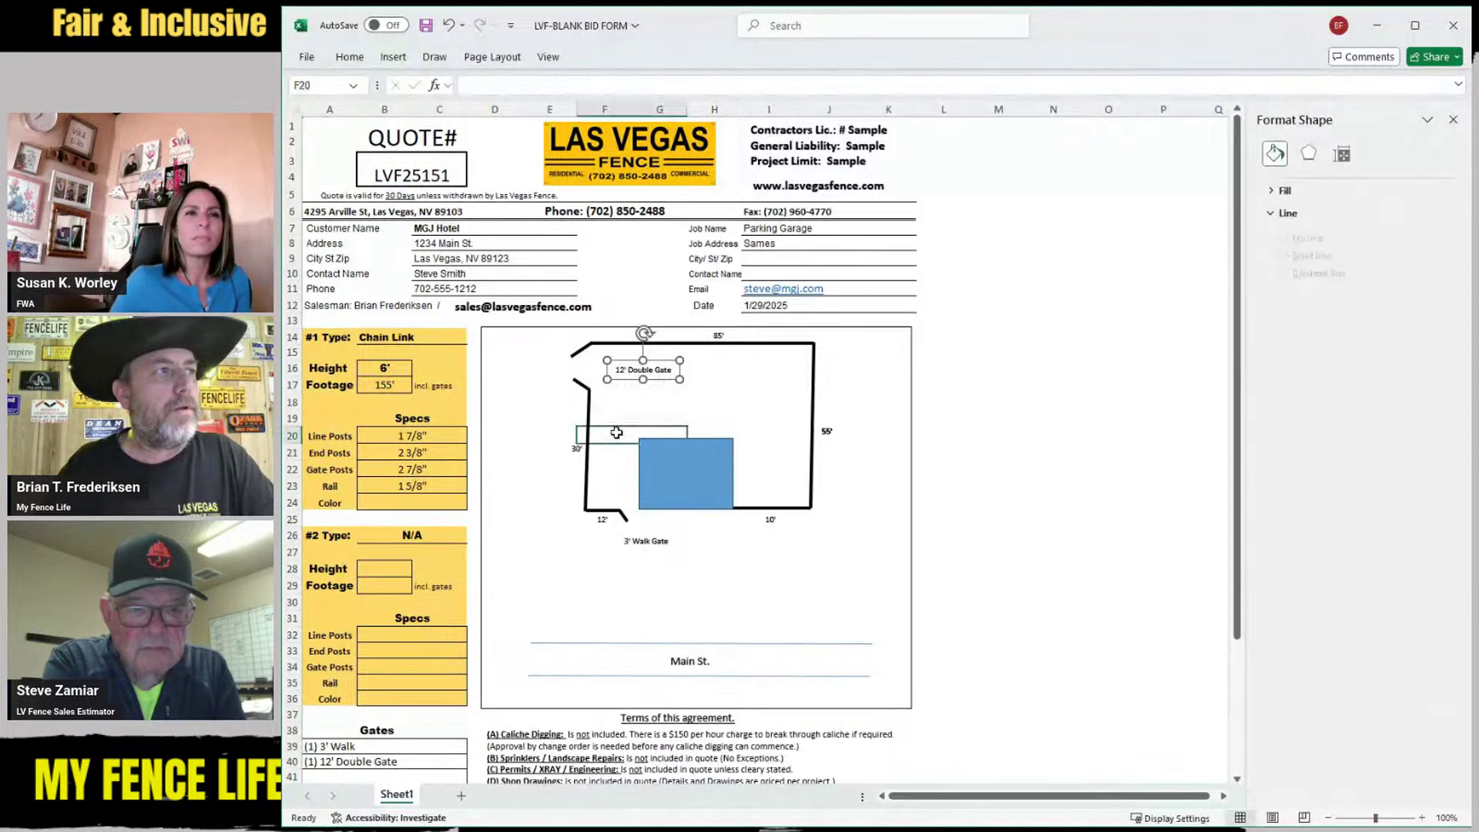
left_click(390, 58)
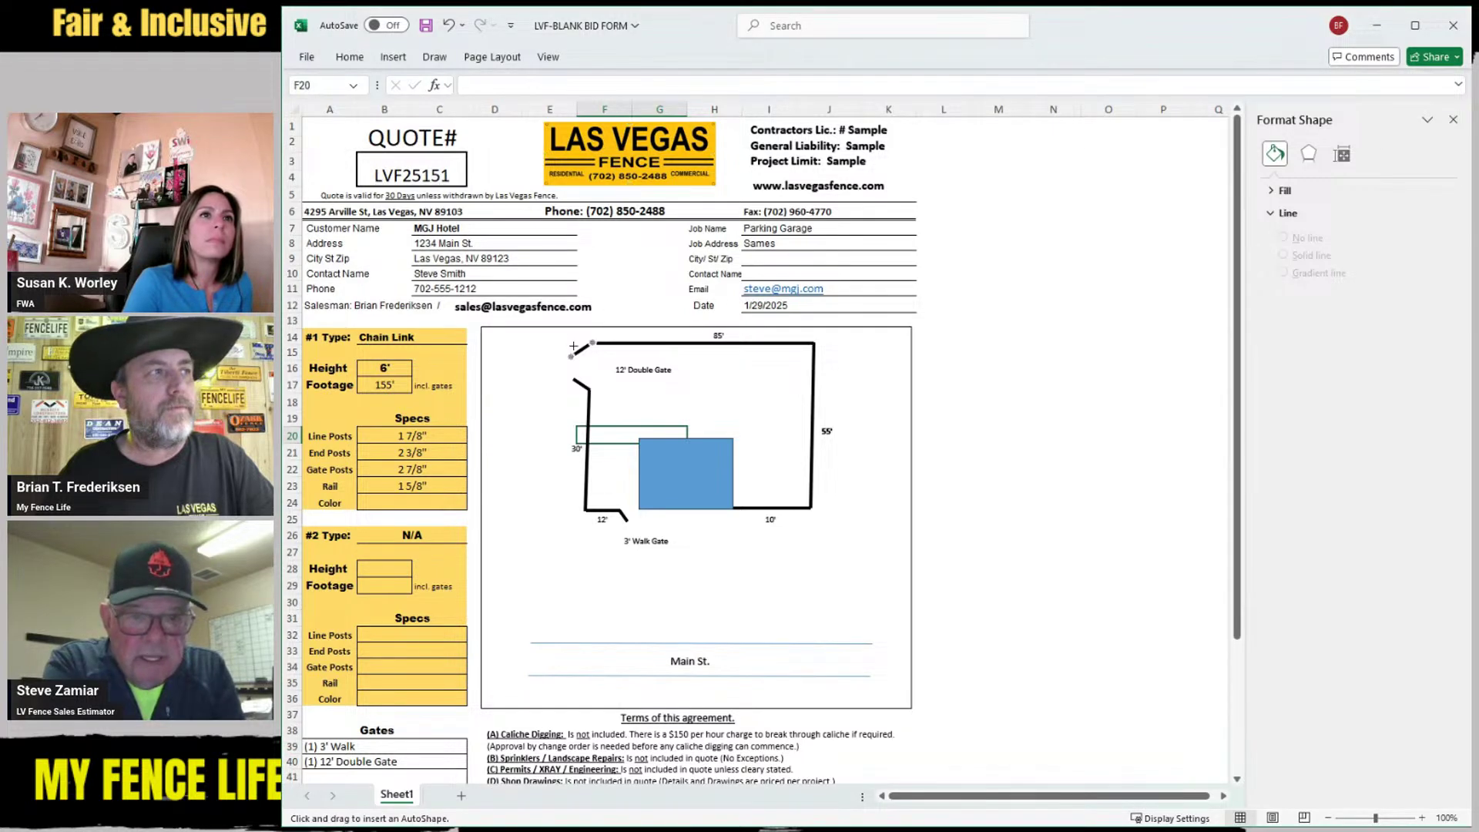
left_click(606, 369)
left_click_drag(609, 371, 576, 368)
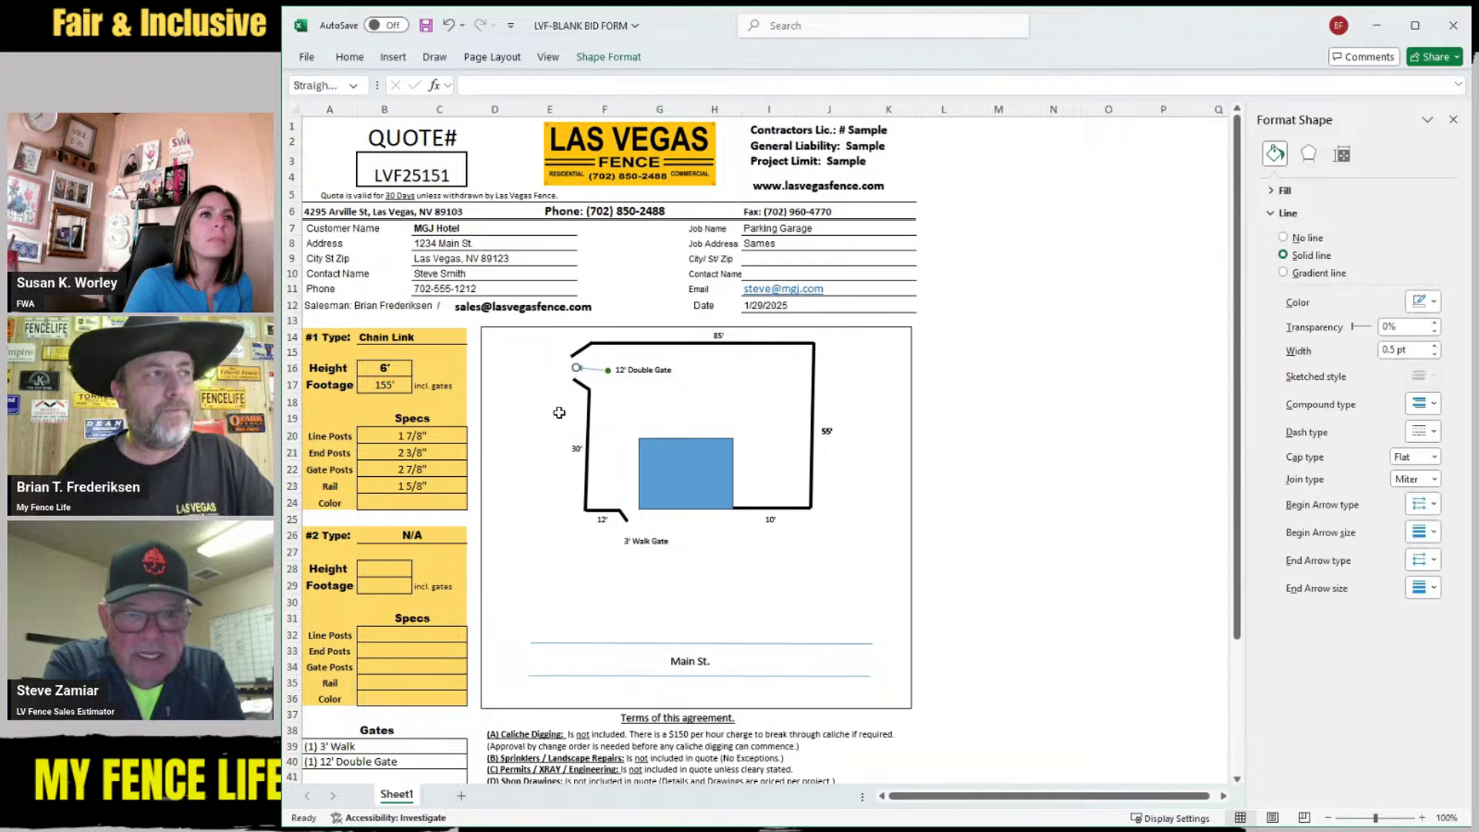
left_click(544, 568)
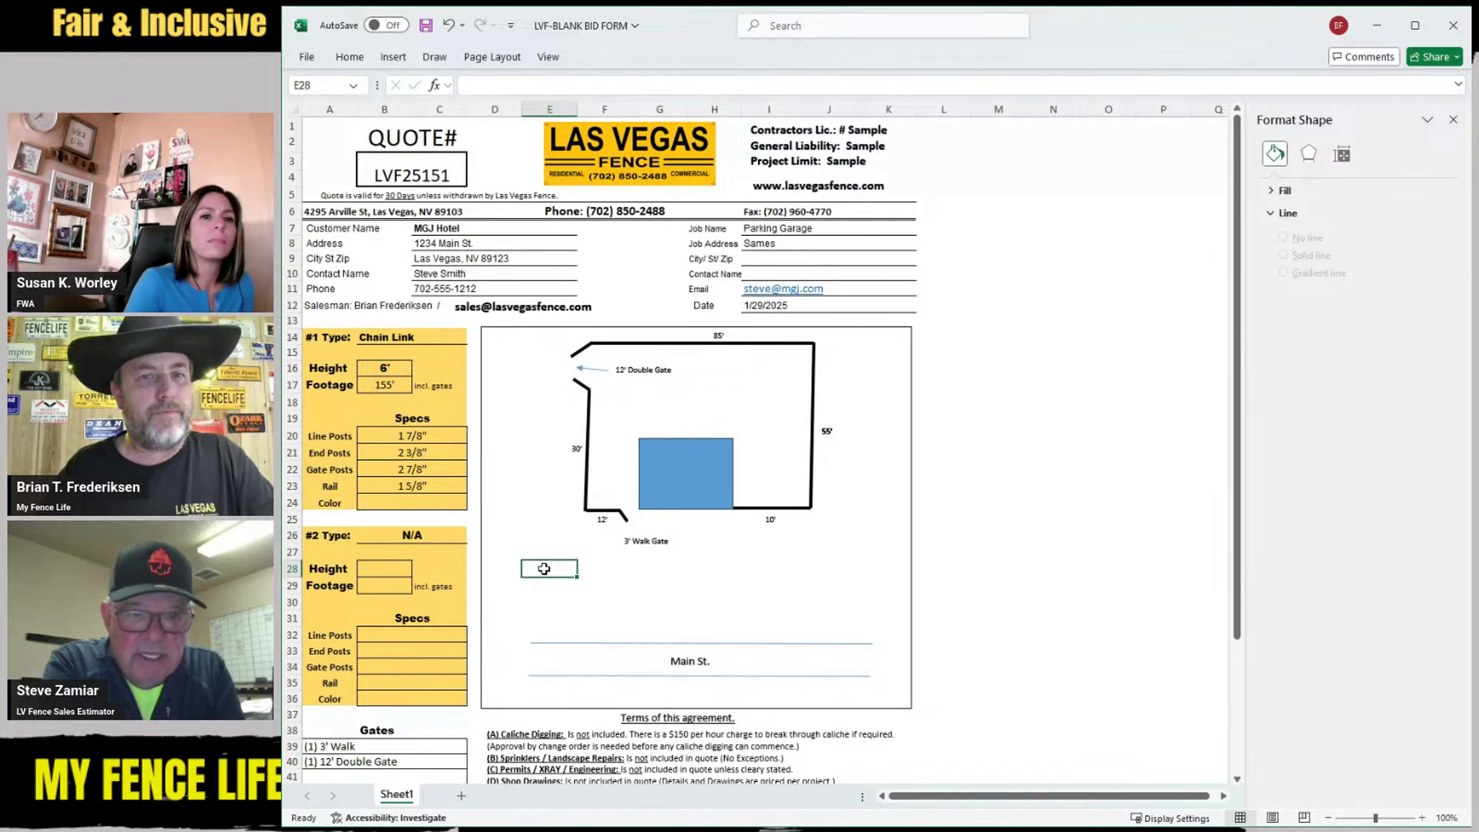
Nudge the 3' Walk Gate label right and draw an arrow from it to its gate
left_click(639, 541)
left_click_drag(630, 558, 639, 558)
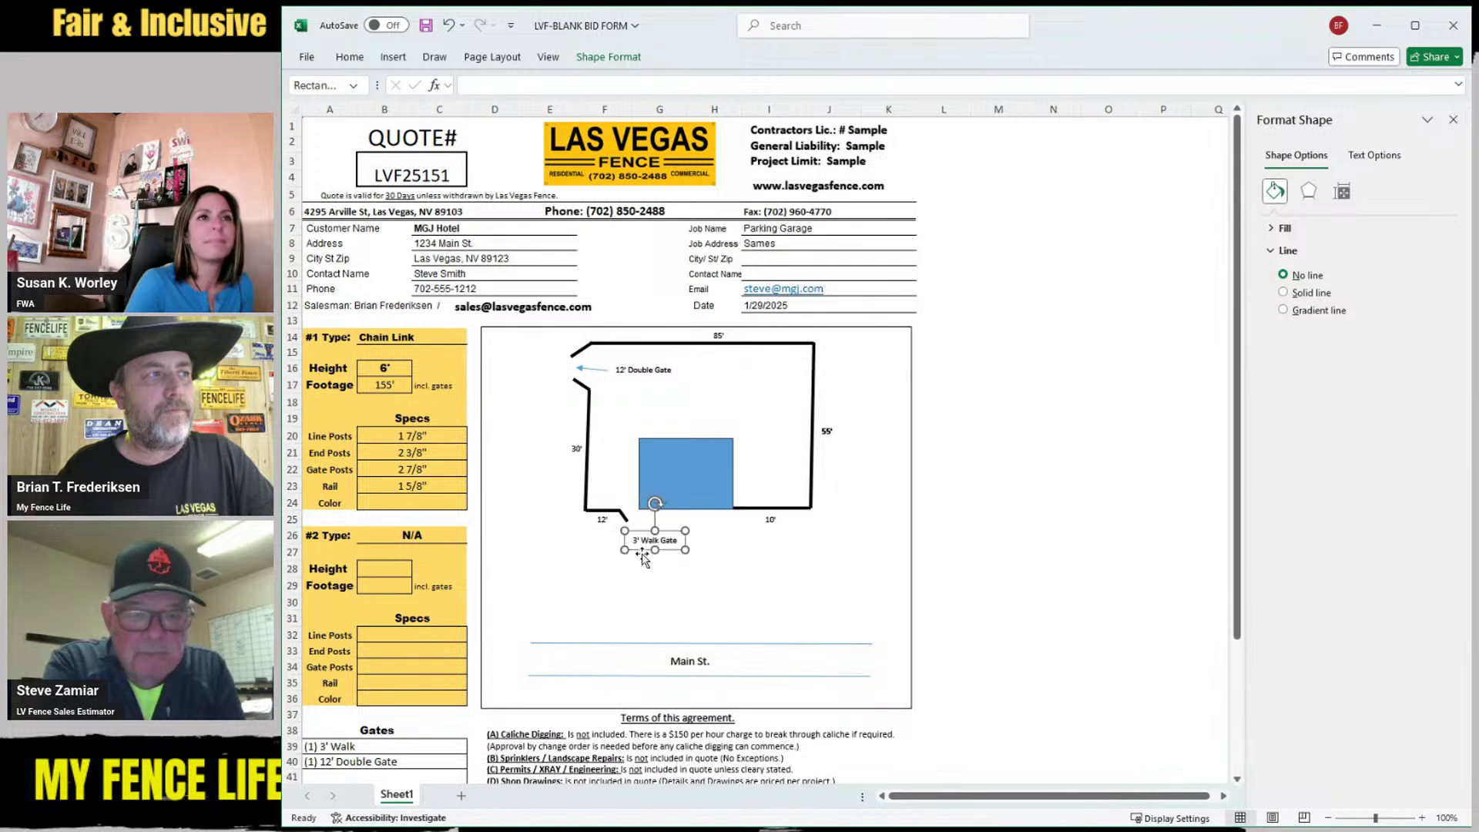
left_click(632, 568)
left_click(391, 58)
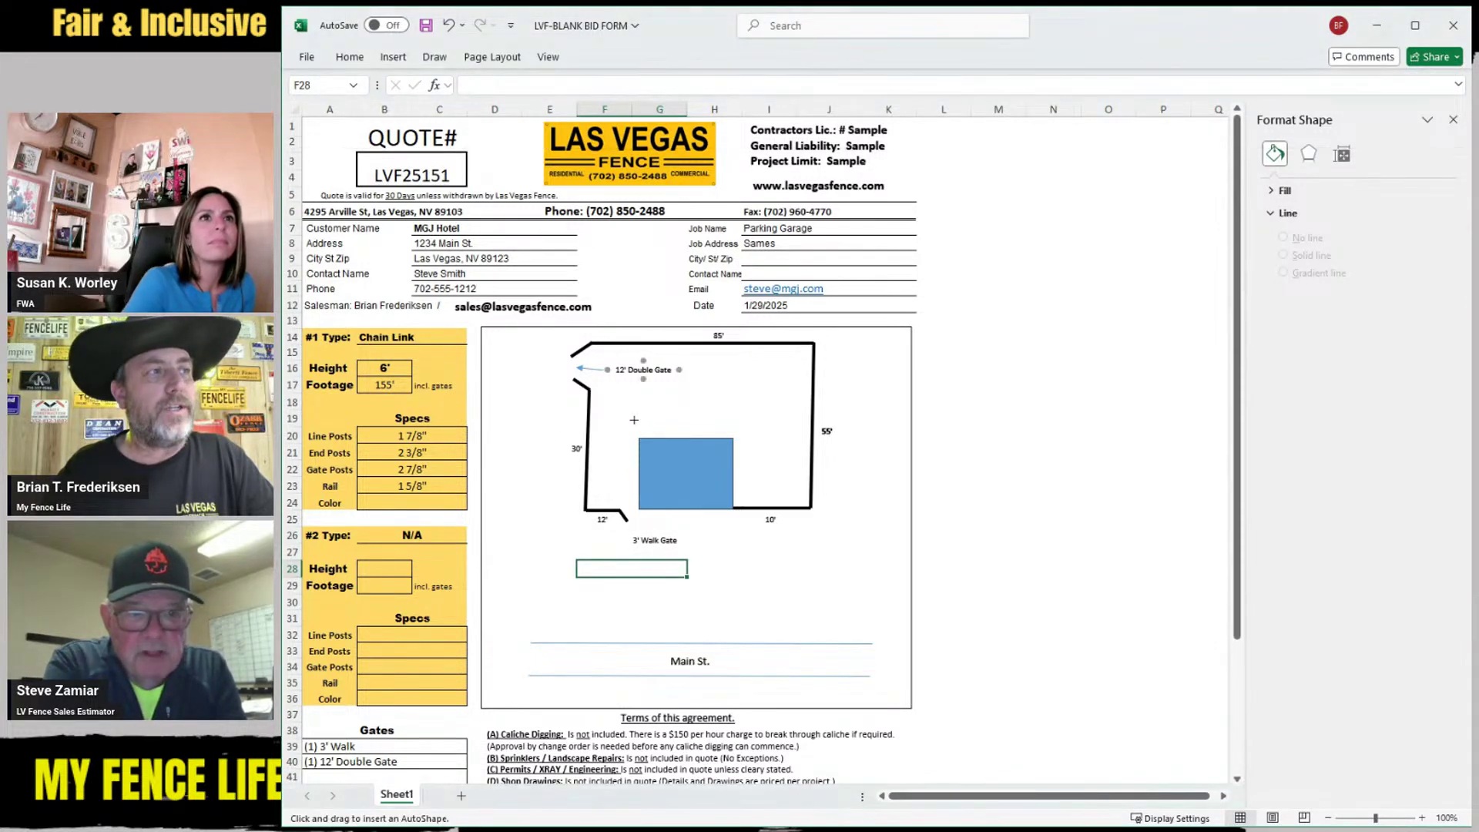
left_click_drag(646, 533, 632, 517)
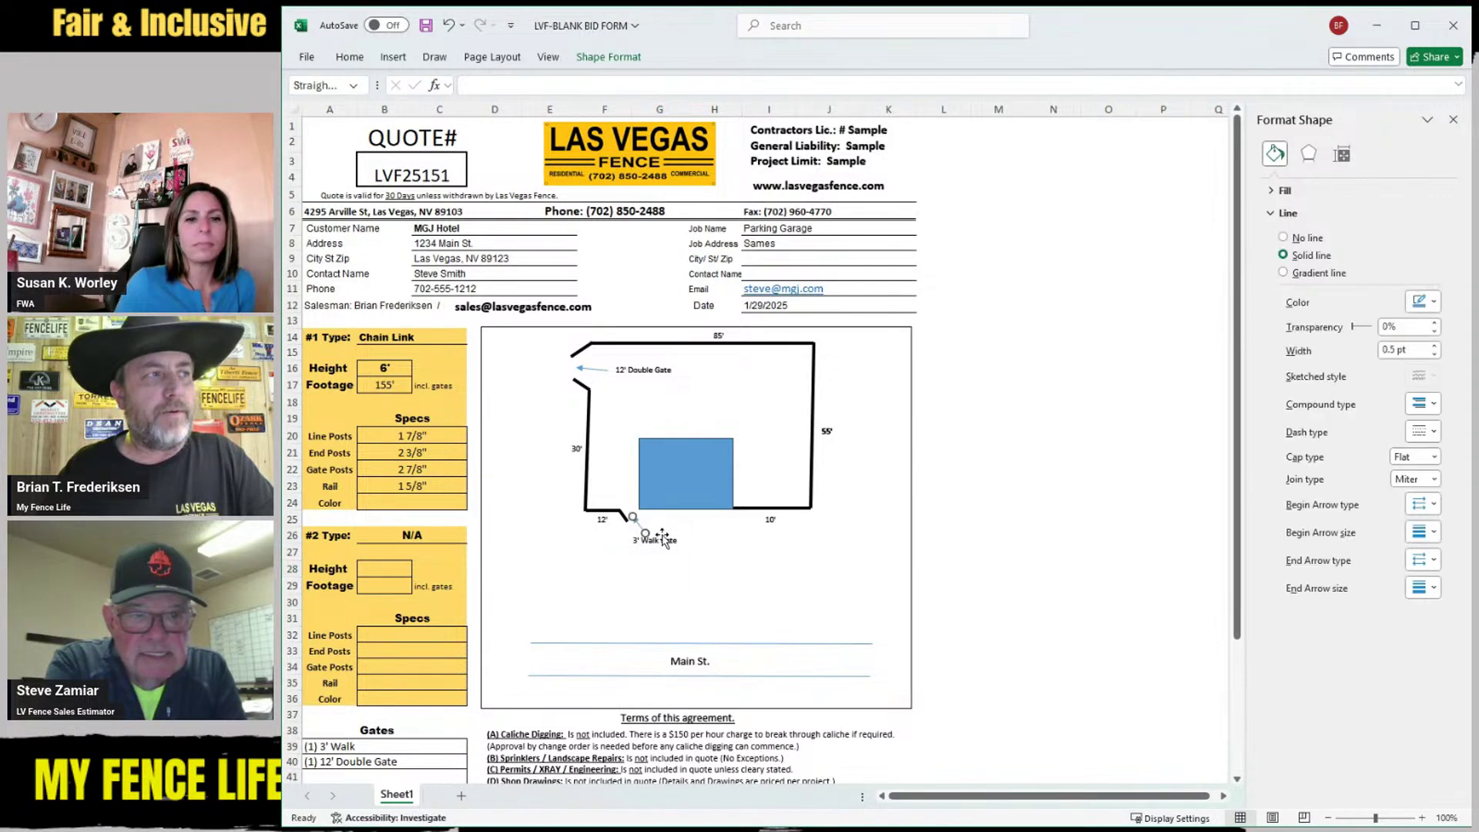
left_click(786, 583)
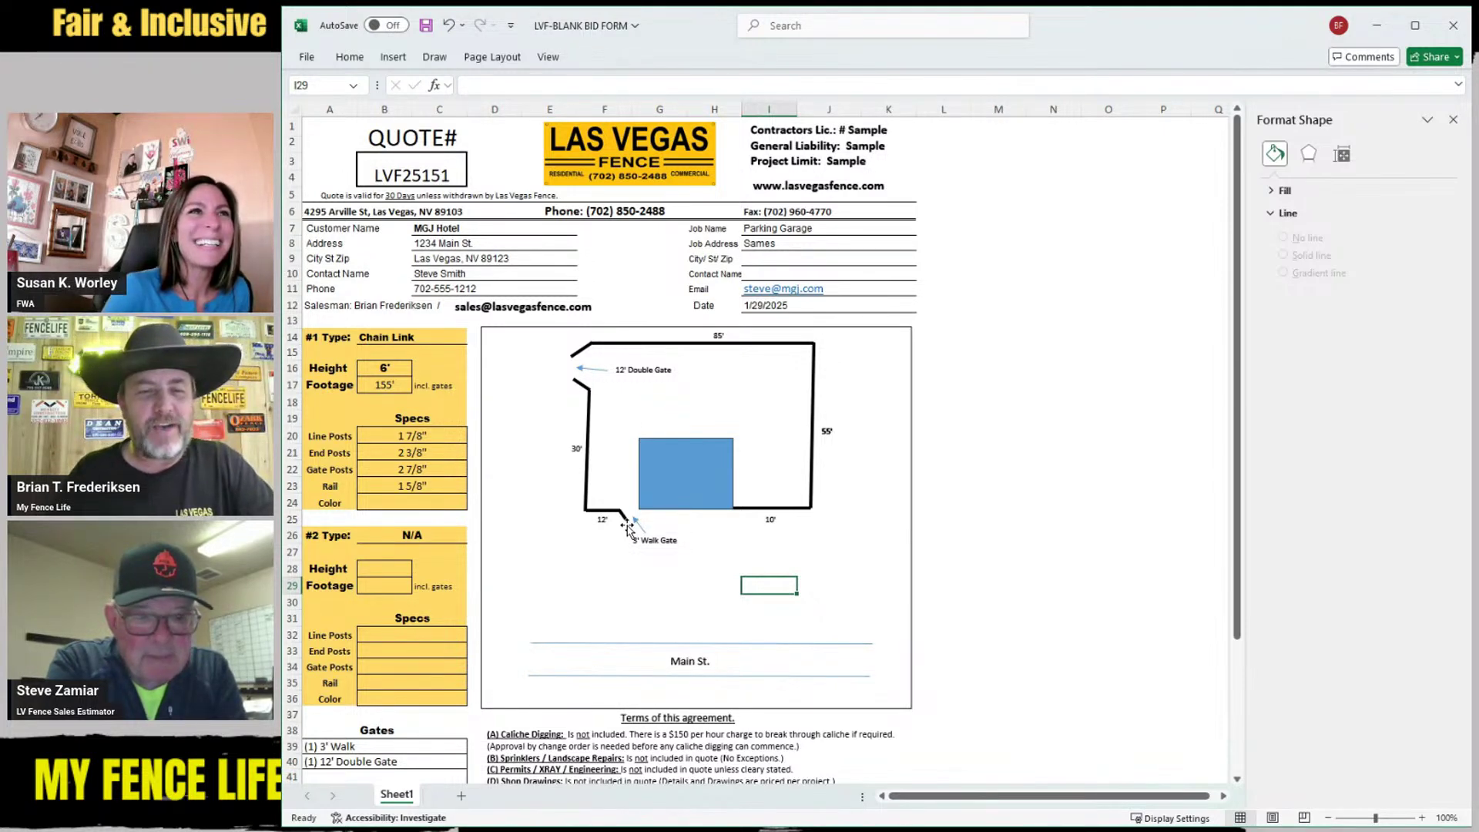
left_click(593, 566)
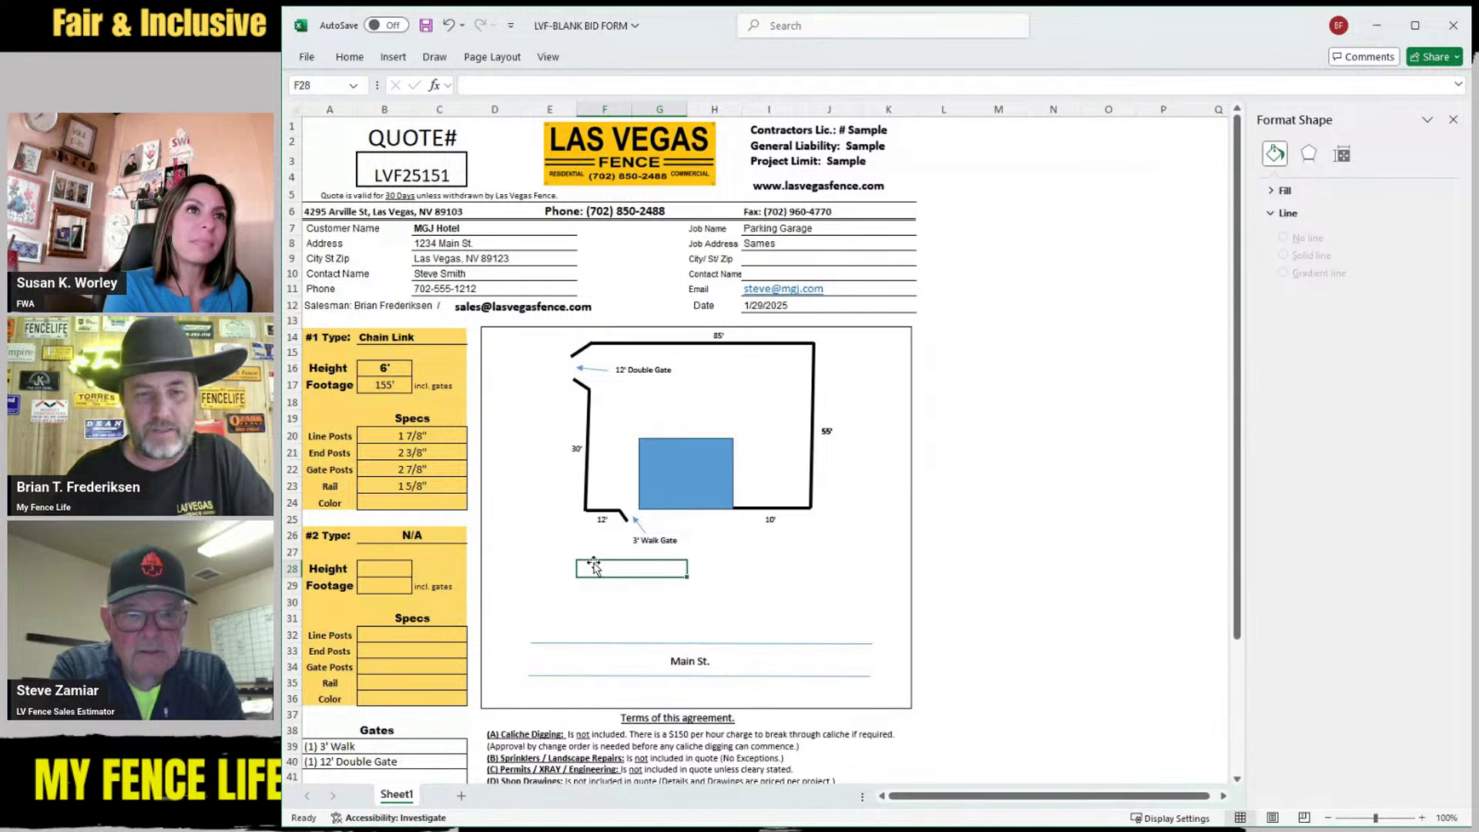
left_click(765, 583)
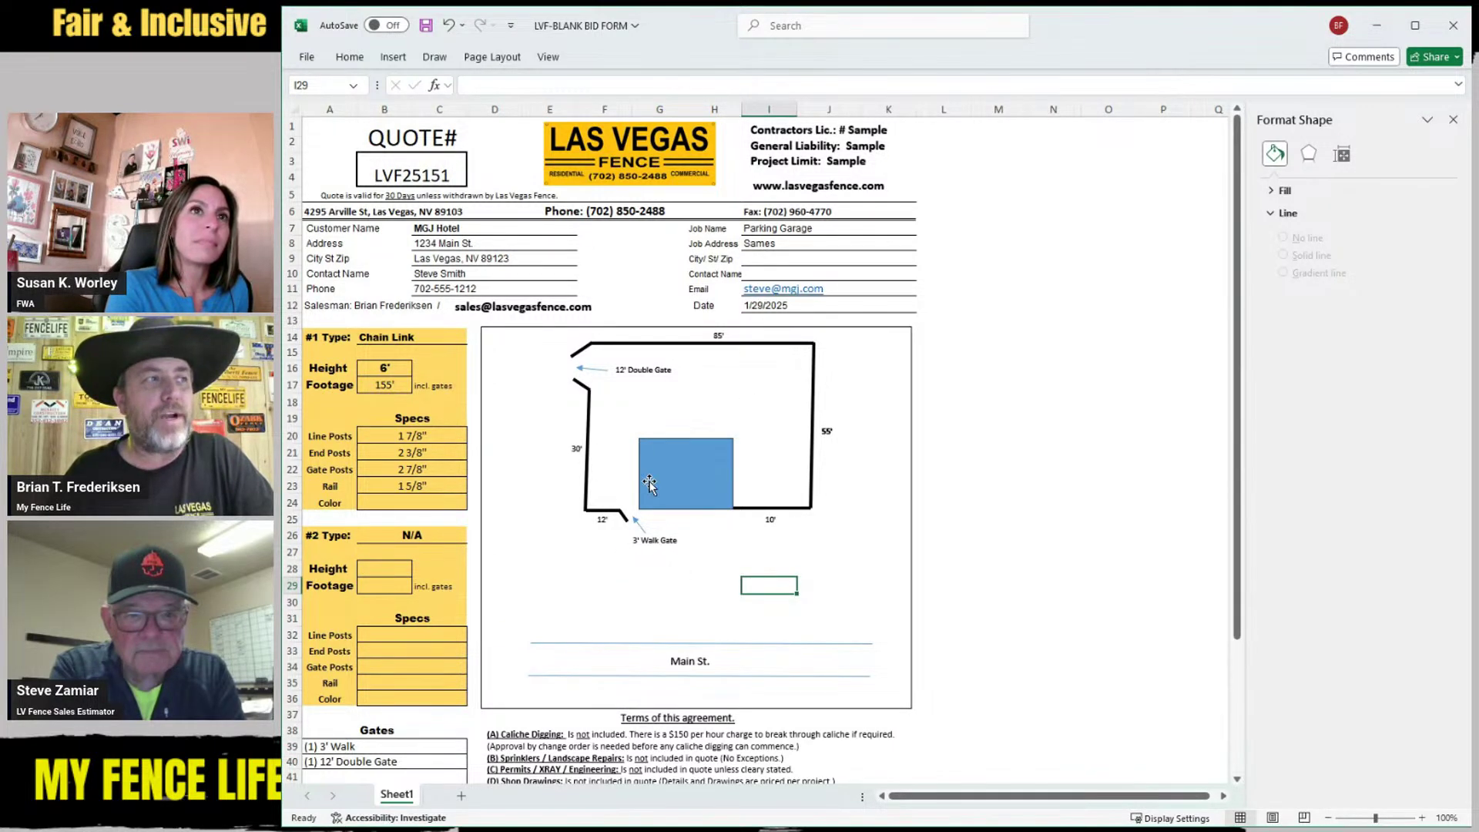
left_click(843, 553)
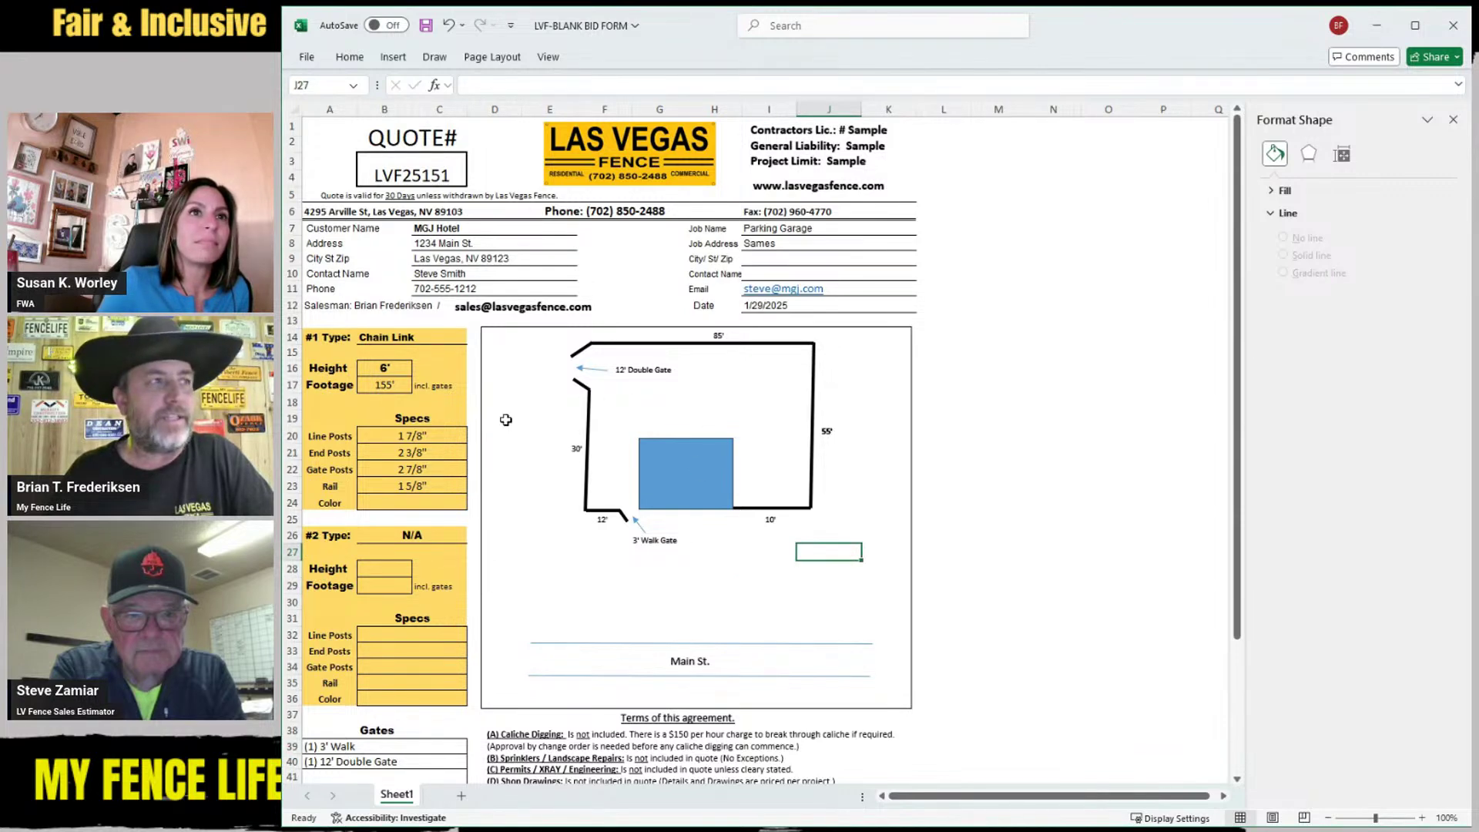
left_click(544, 581)
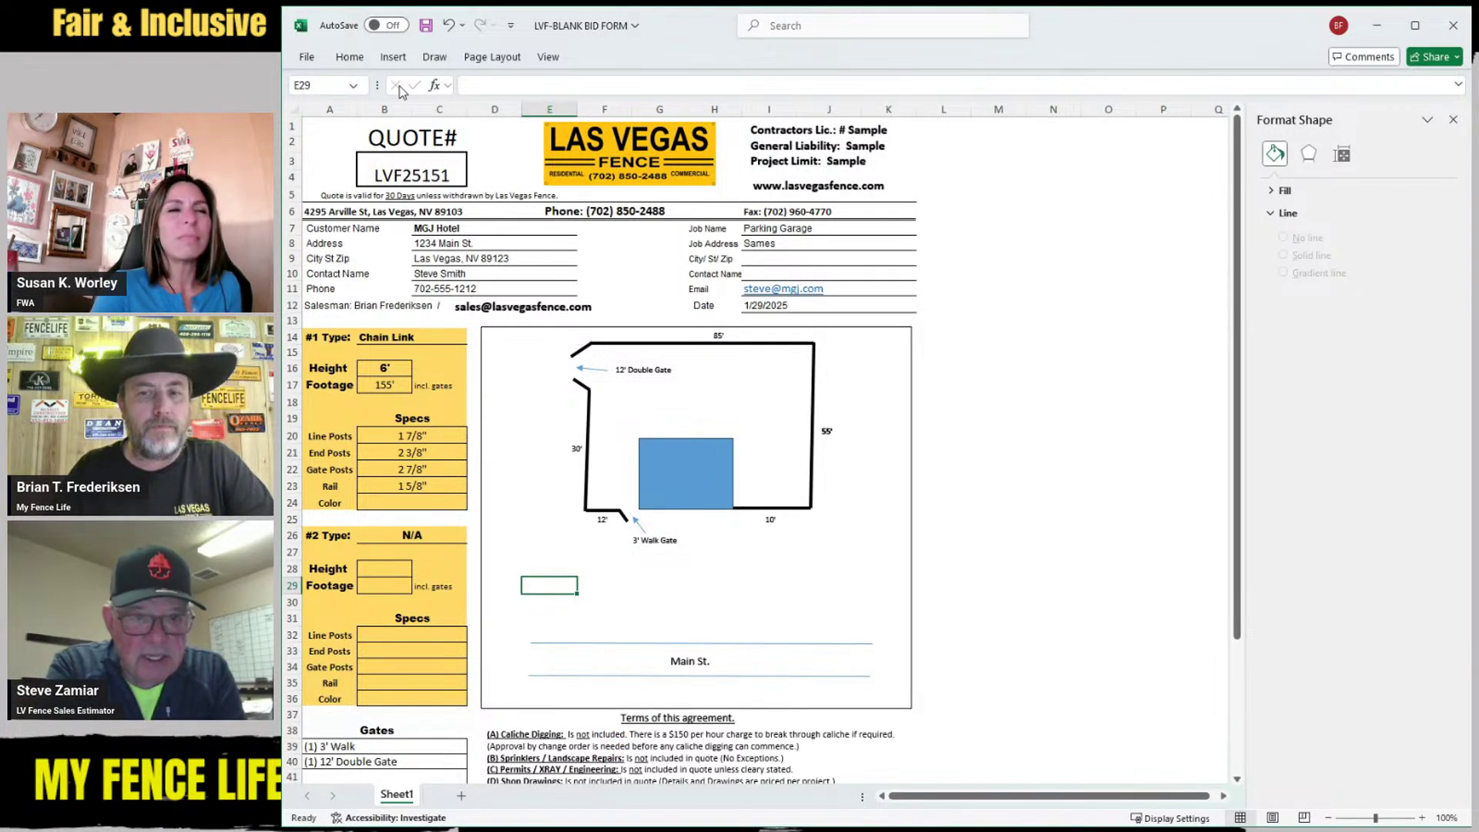
left_click(680, 481)
Duplicate the blue building rectangle below the site sketch
left_click(830, 568)
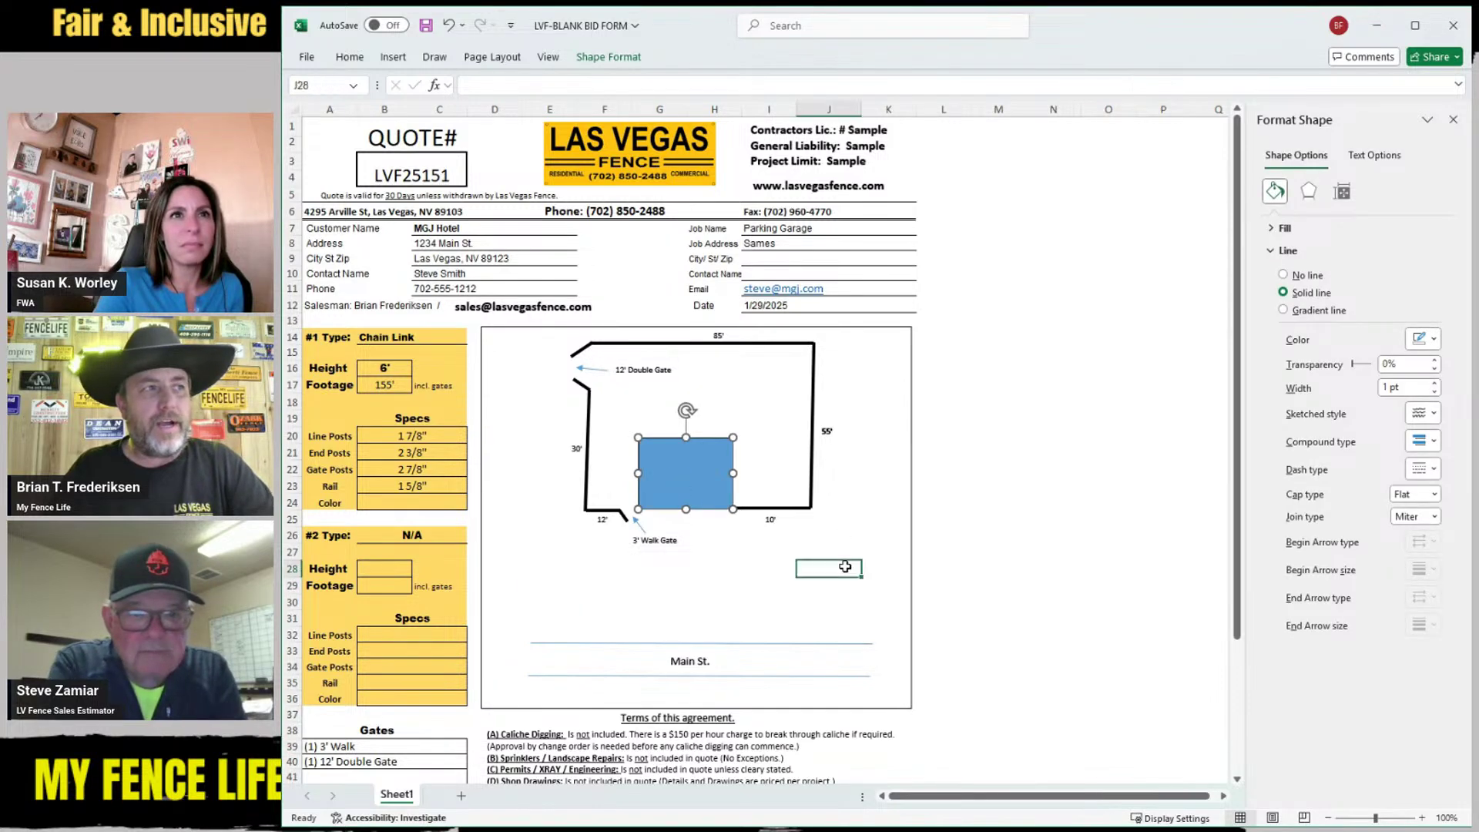
left_click(672, 470)
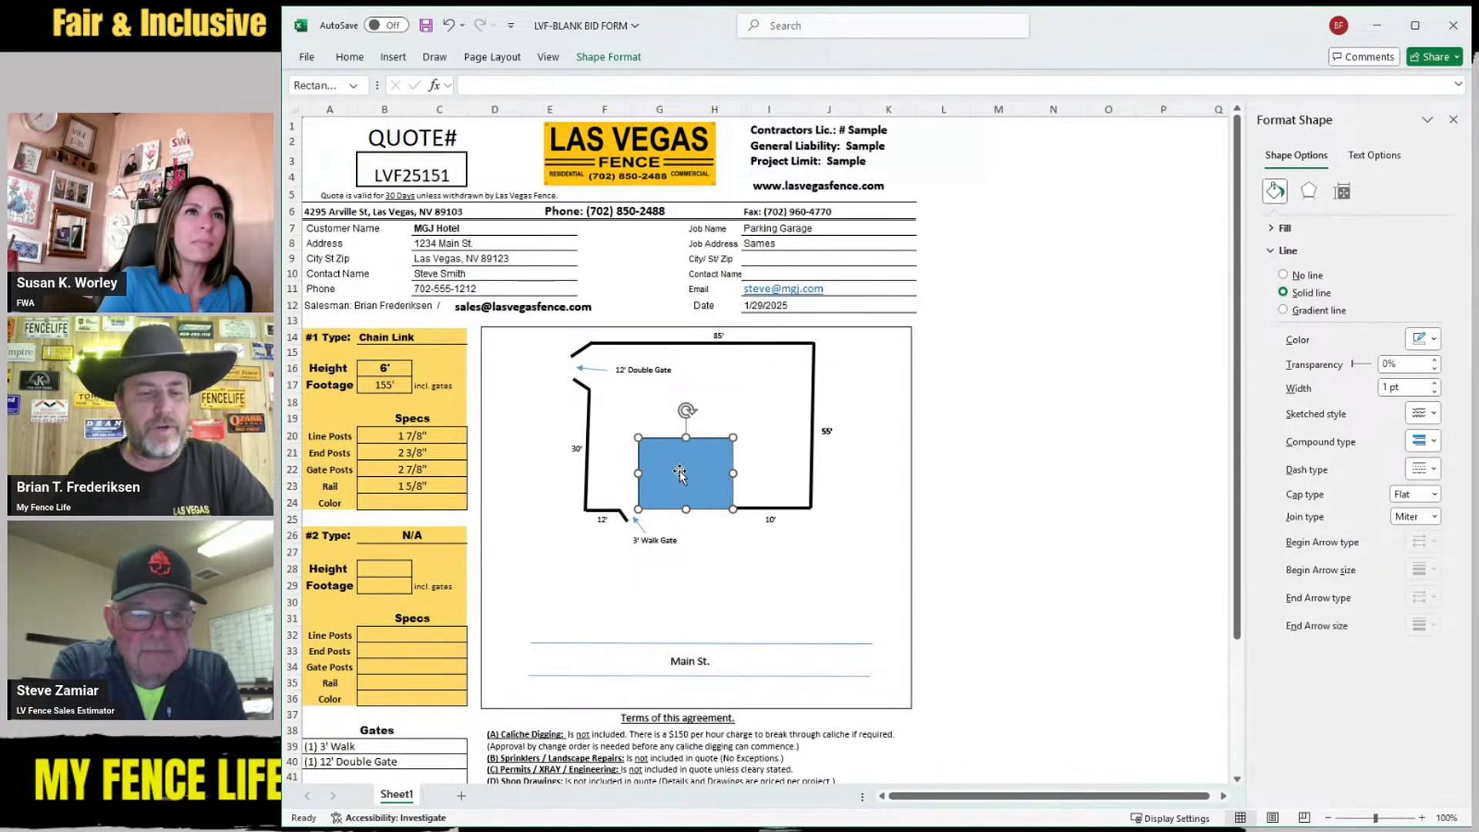
left_click_drag(678, 470, 780, 627)
left_click(839, 616)
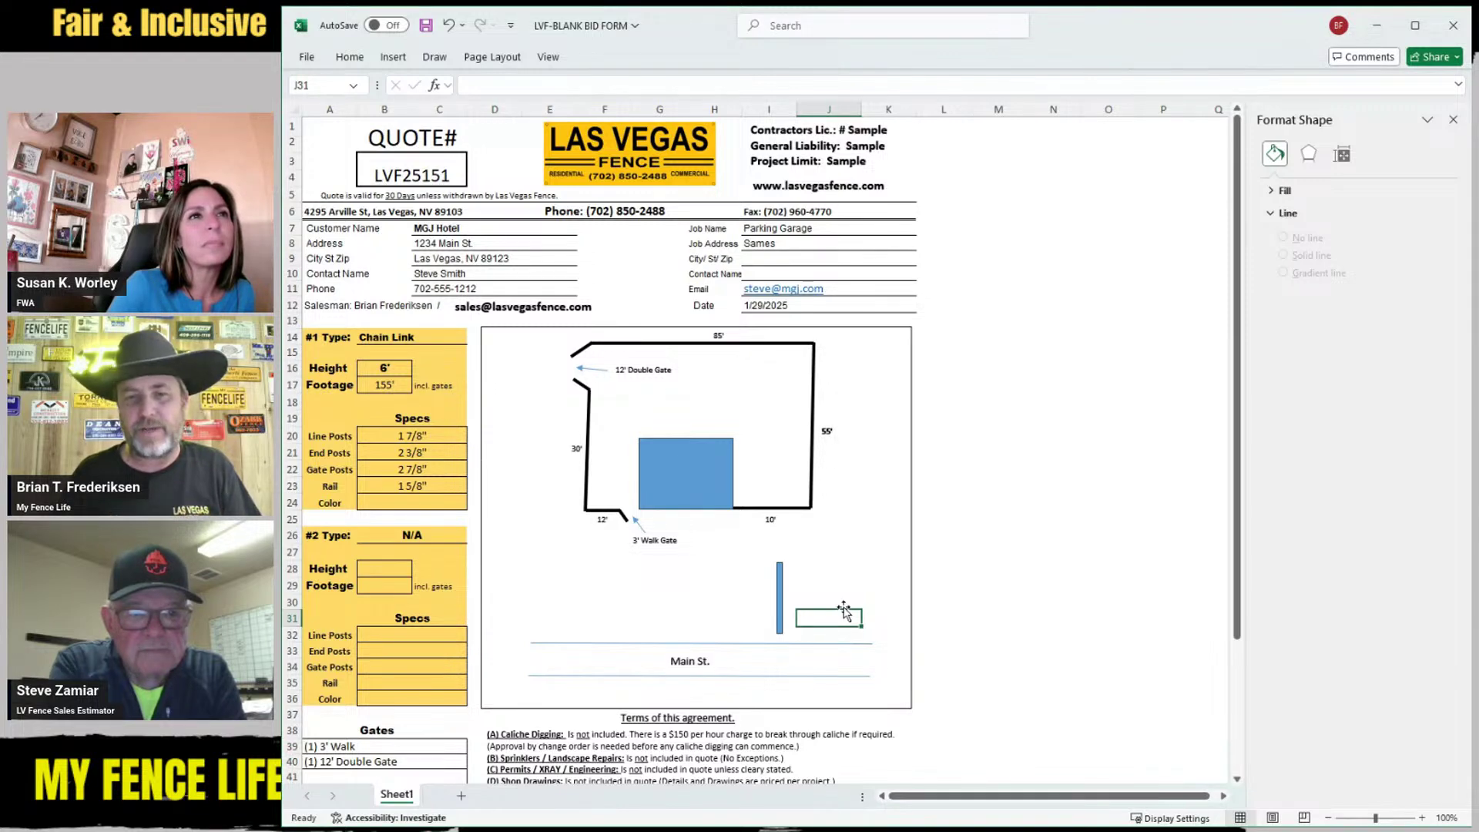
Copy the thin blue post bar to form the top rail and lower the bottom Main St. line
left_click(781, 595)
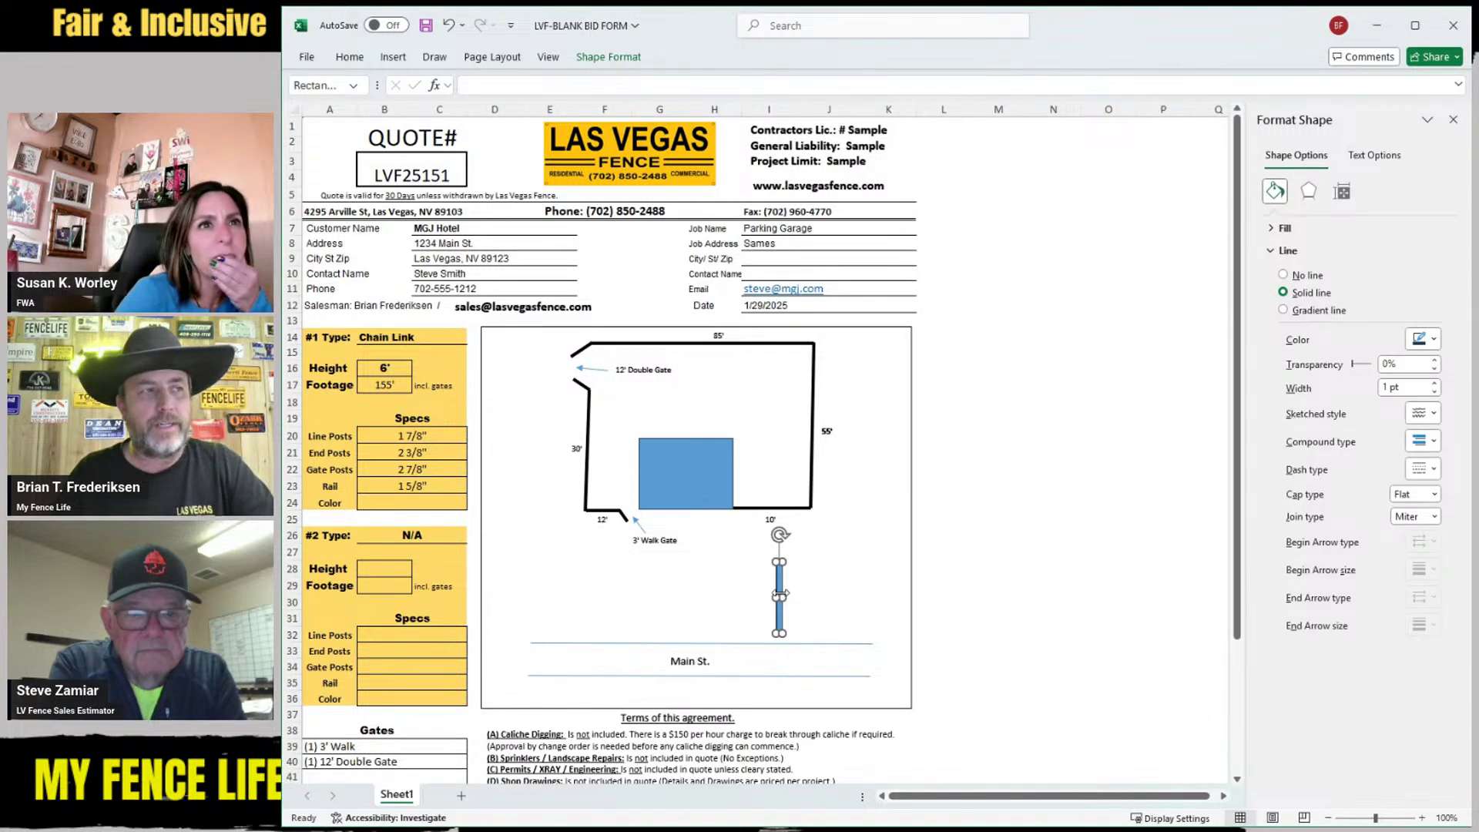
left_click(809, 586)
left_click(778, 593)
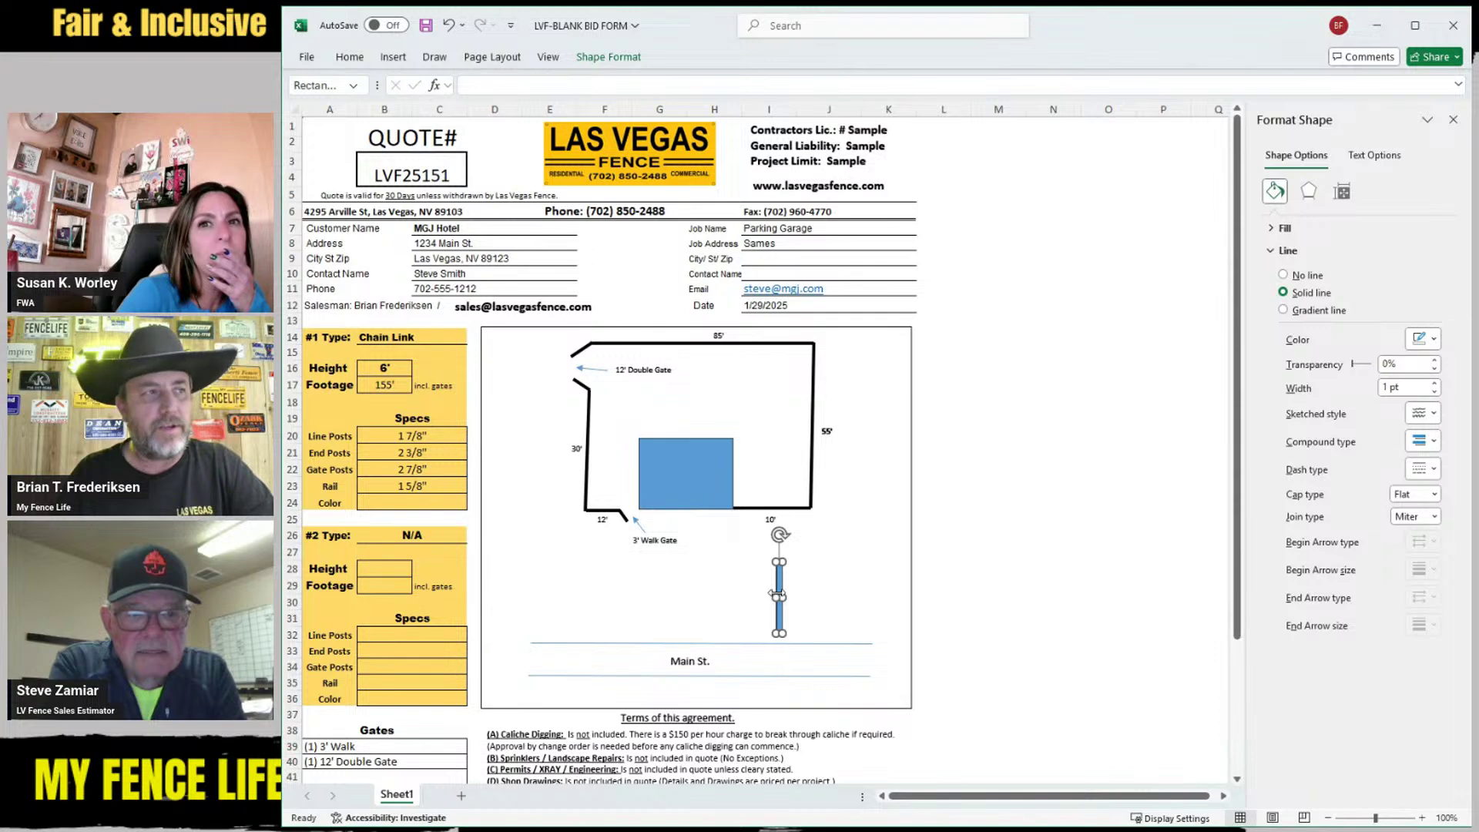
left_click(855, 587)
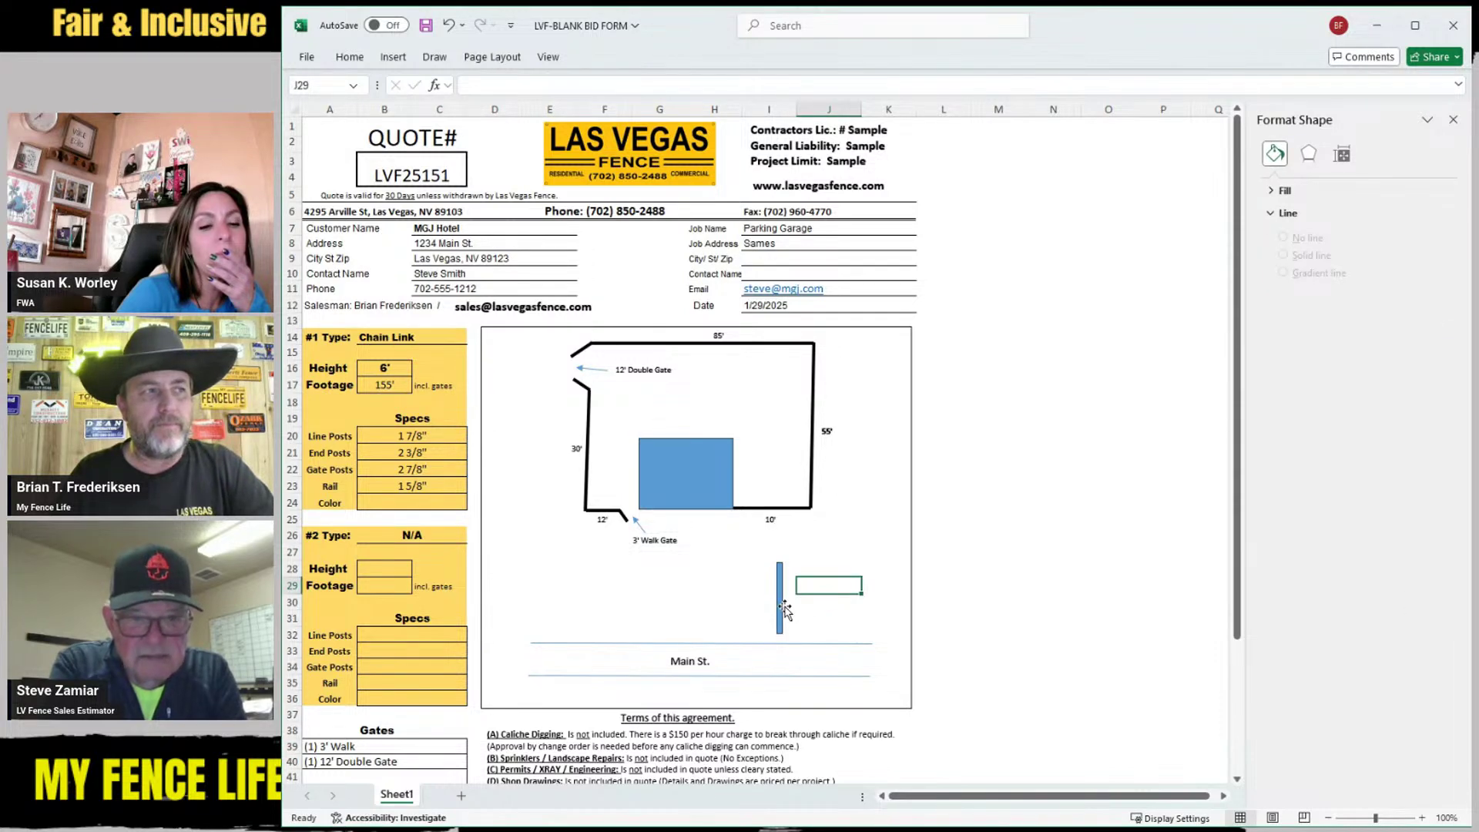
left_click(780, 599)
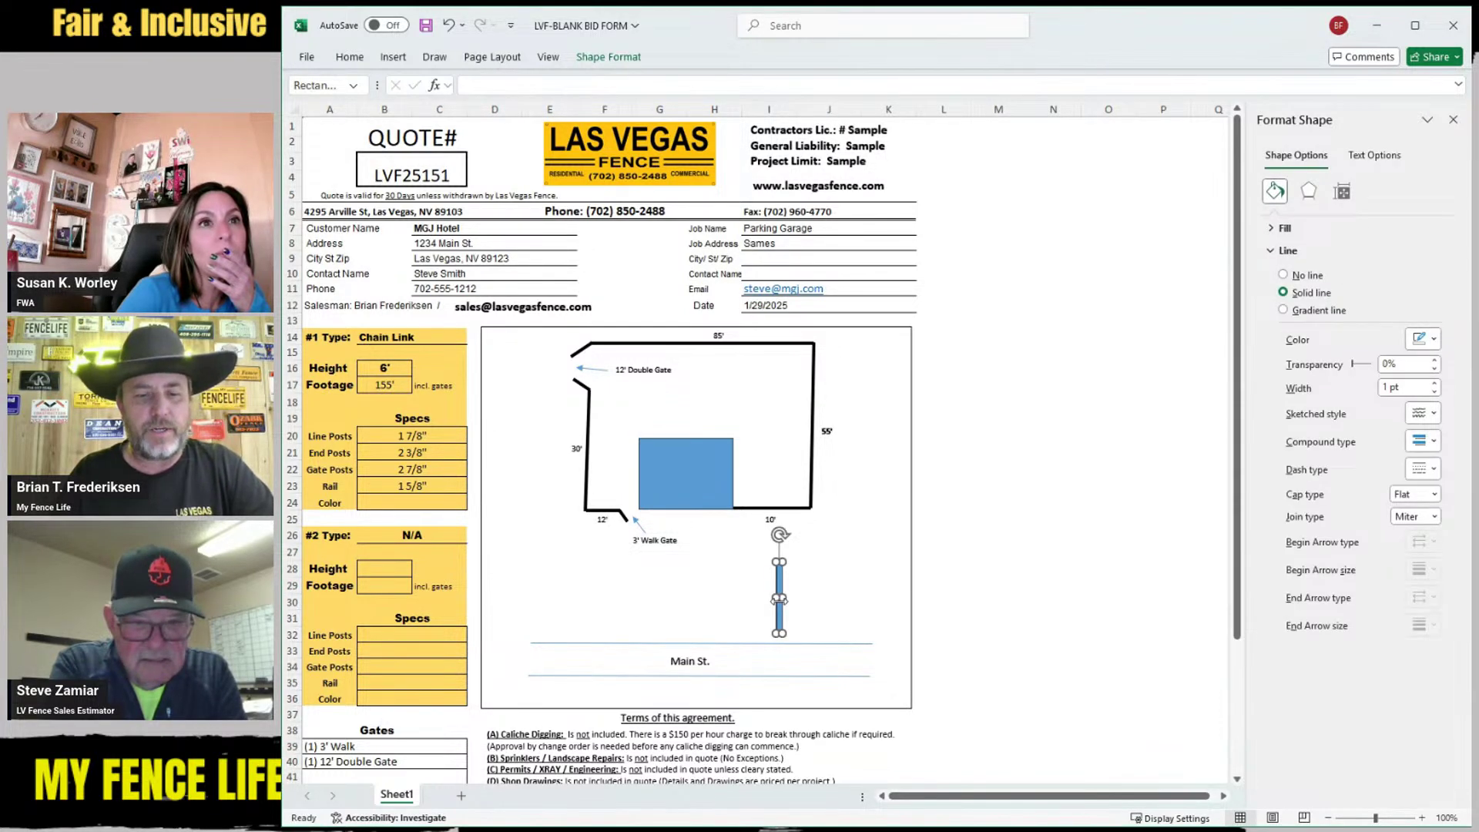
left_click_drag(780, 599, 803, 562)
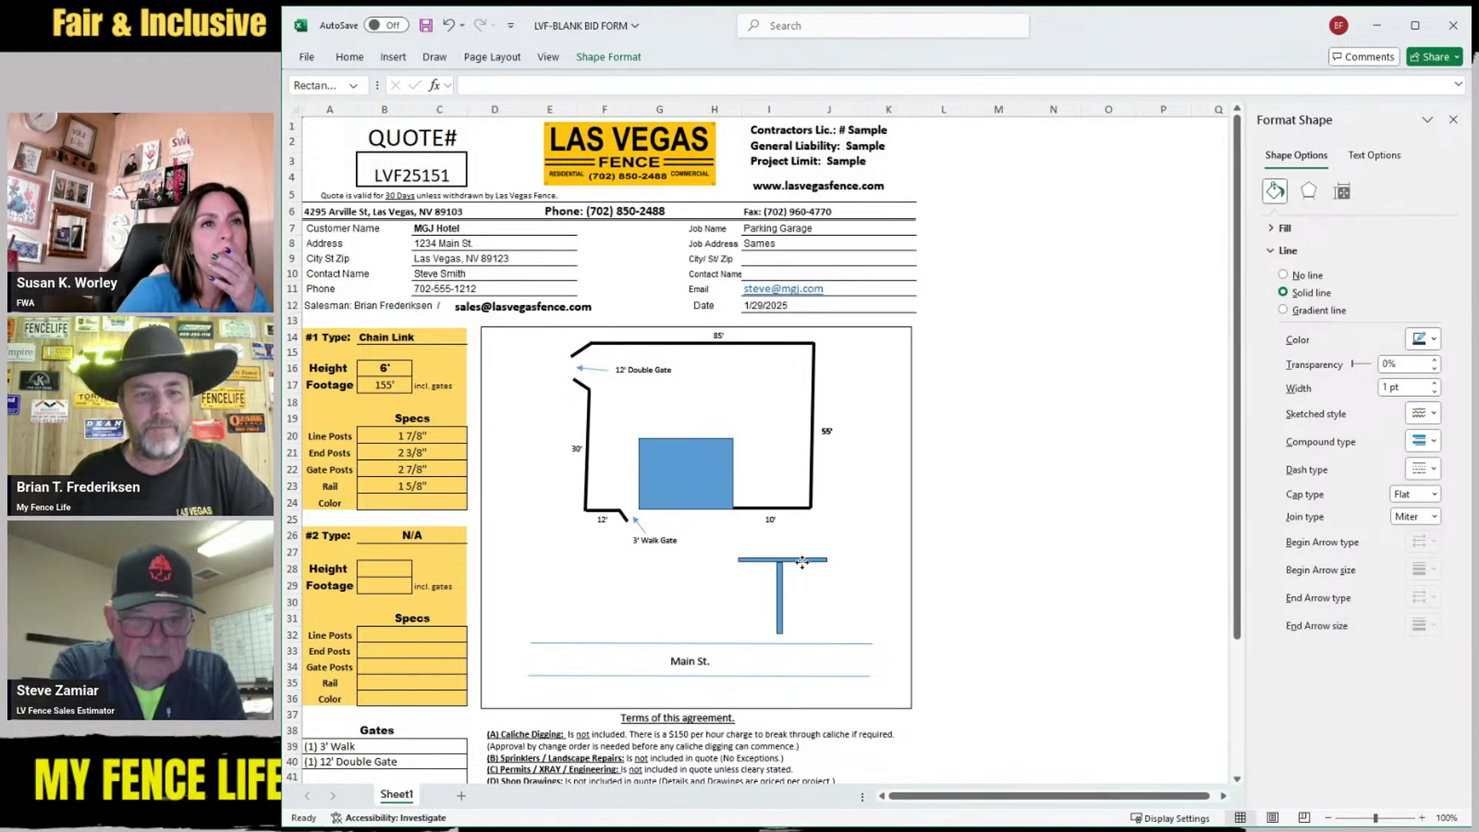
left_click(828, 599)
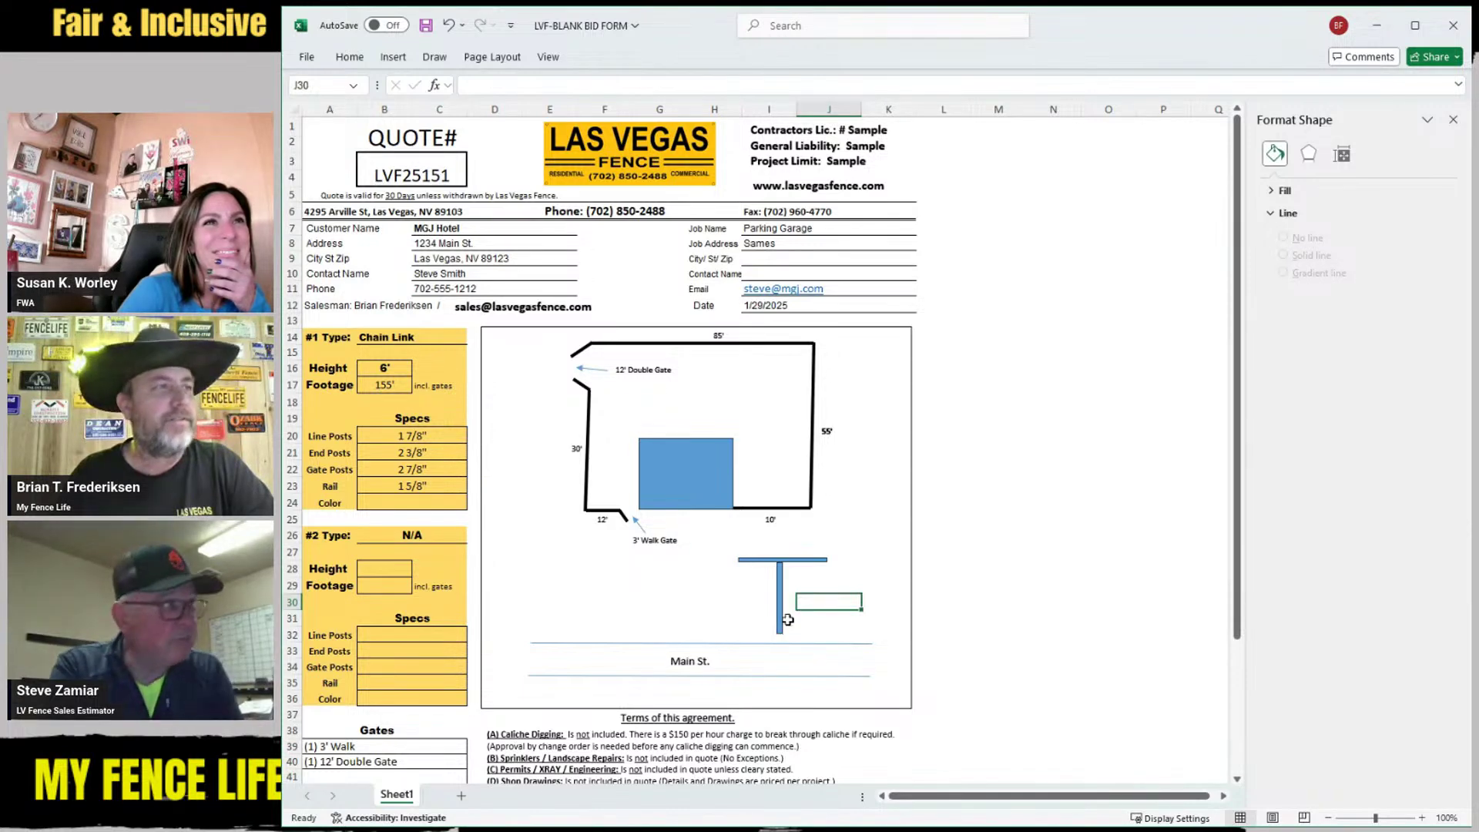
left_click_drag(770, 675, 764, 686)
Lower the Main St. label and upper street line, and duplicate the post bar beside itself
left_click(686, 661)
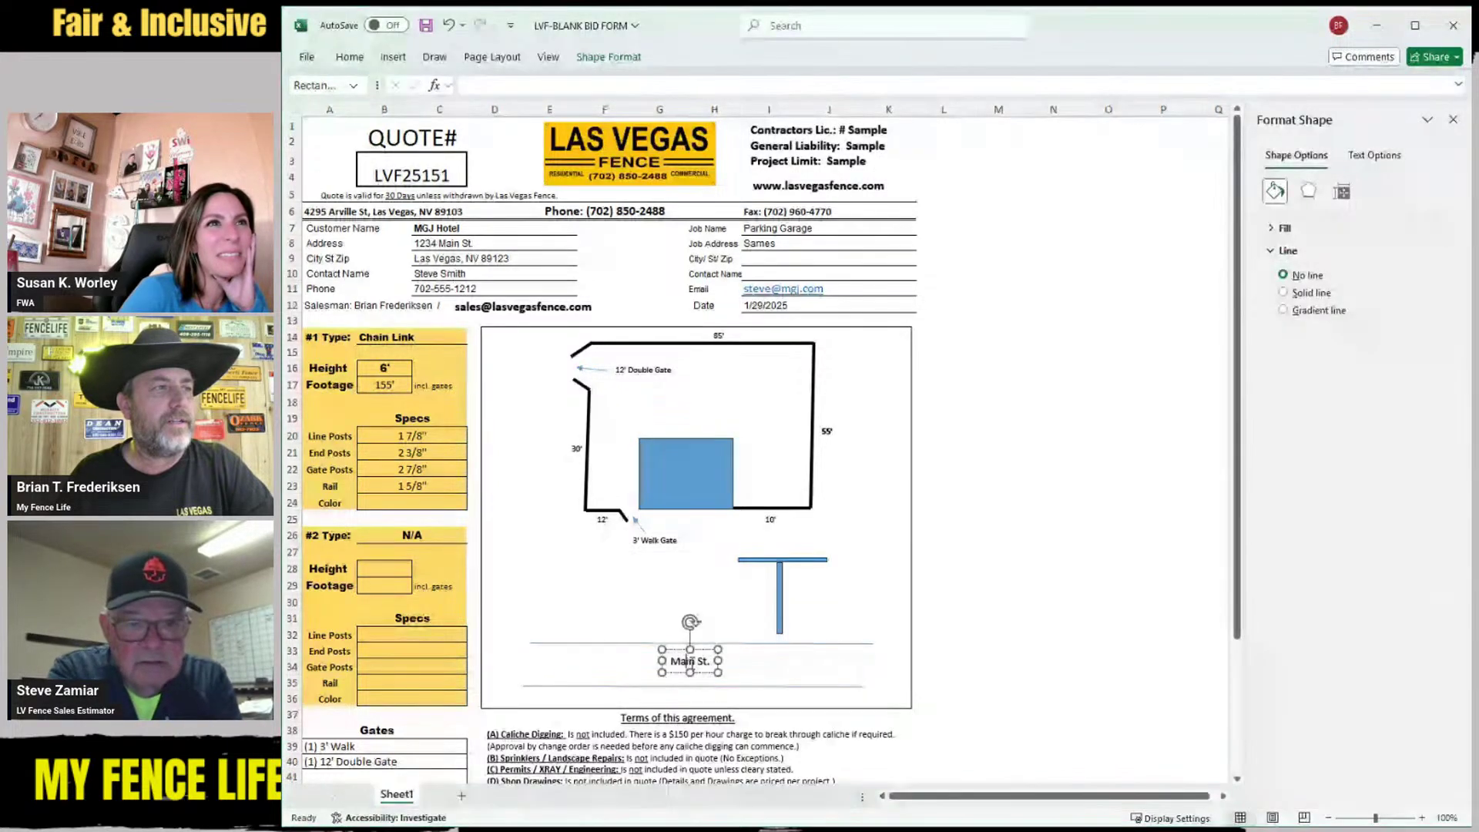
left_click_drag(707, 650, 706, 657)
left_click_drag(707, 642, 707, 644)
left_click(777, 609)
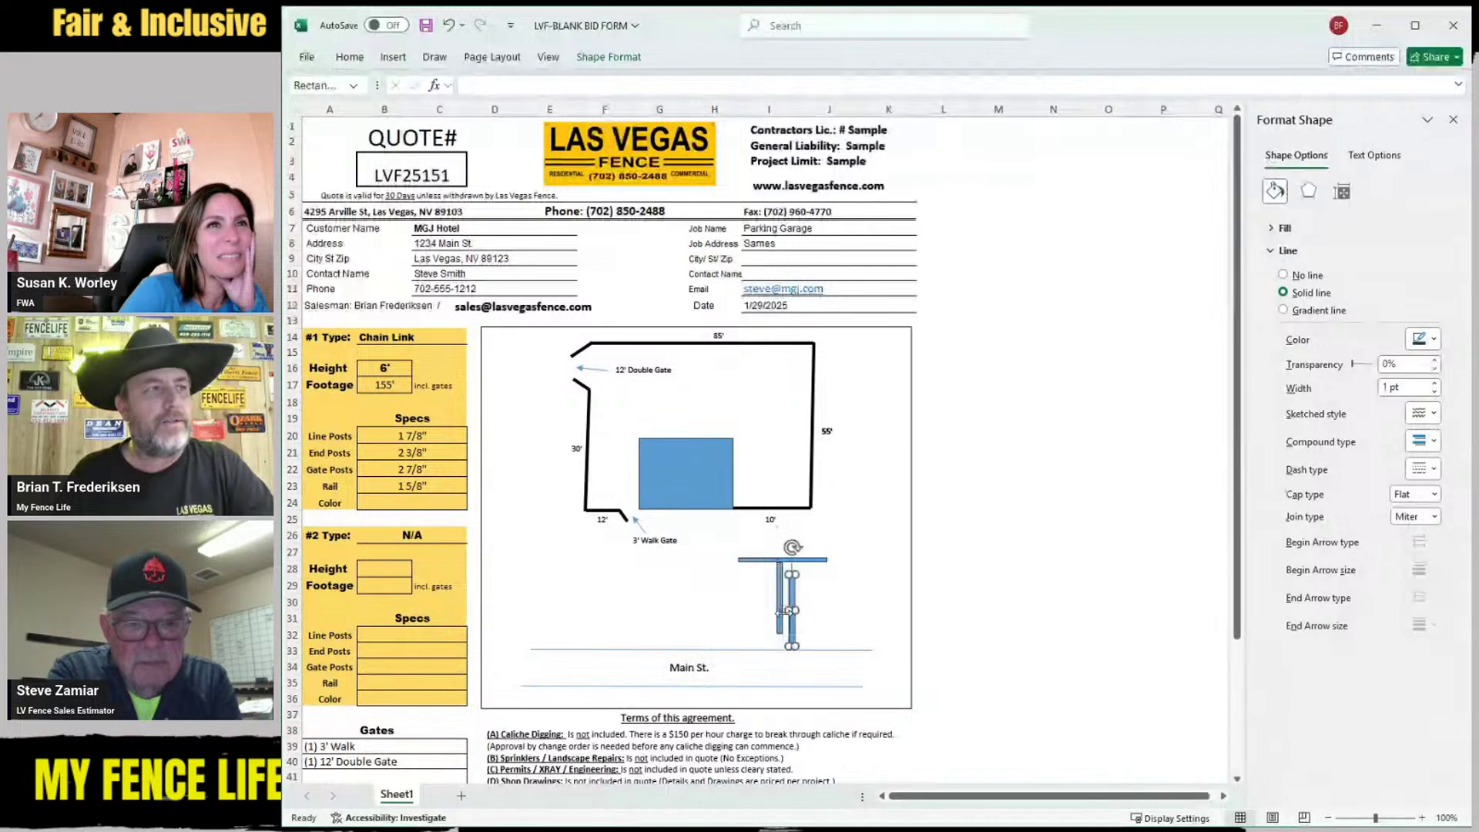
left_click_drag(784, 608, 813, 620)
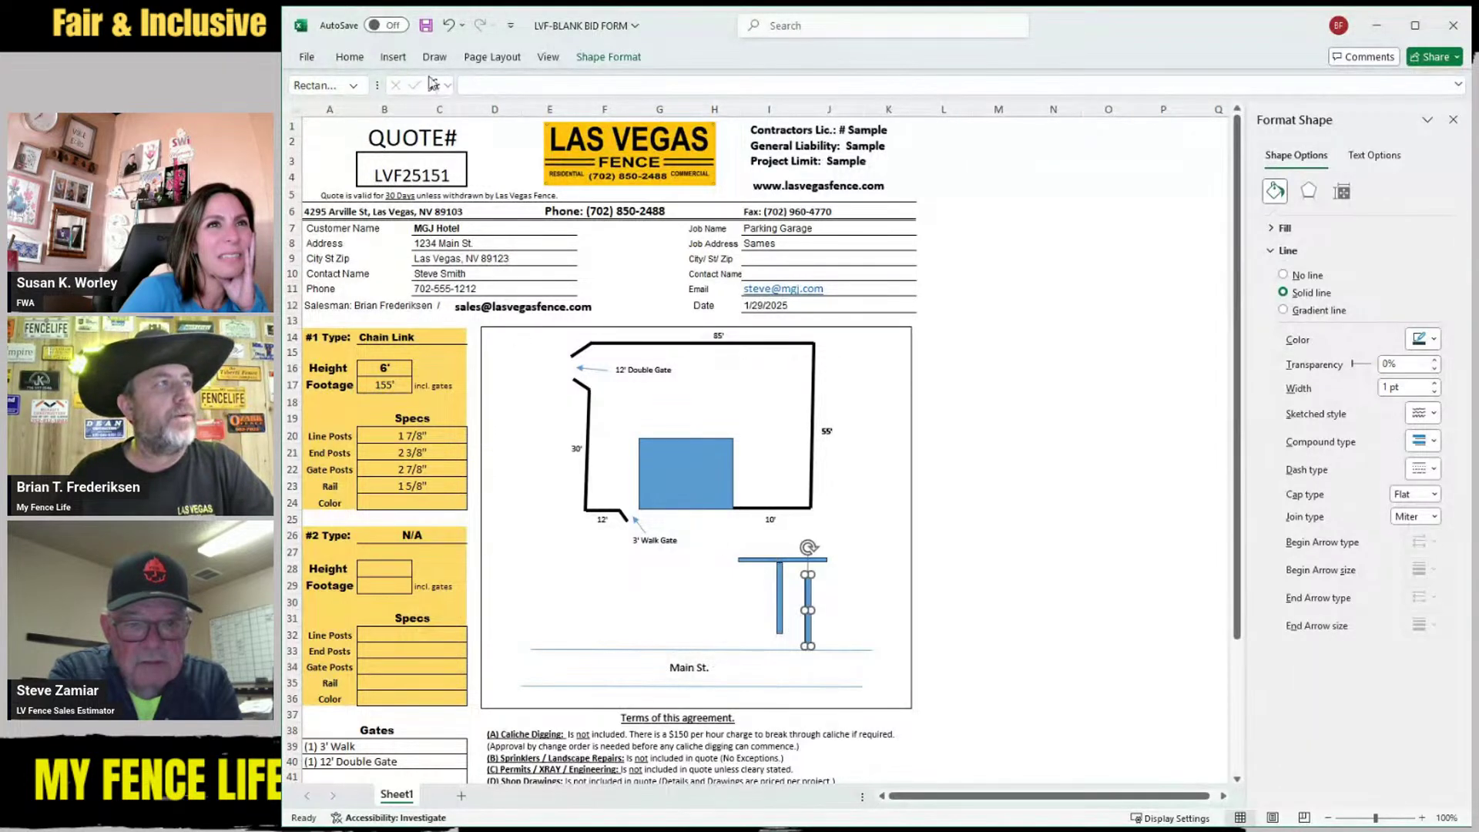
Draw a small isosceles triangle on top of the post
left_click(394, 59)
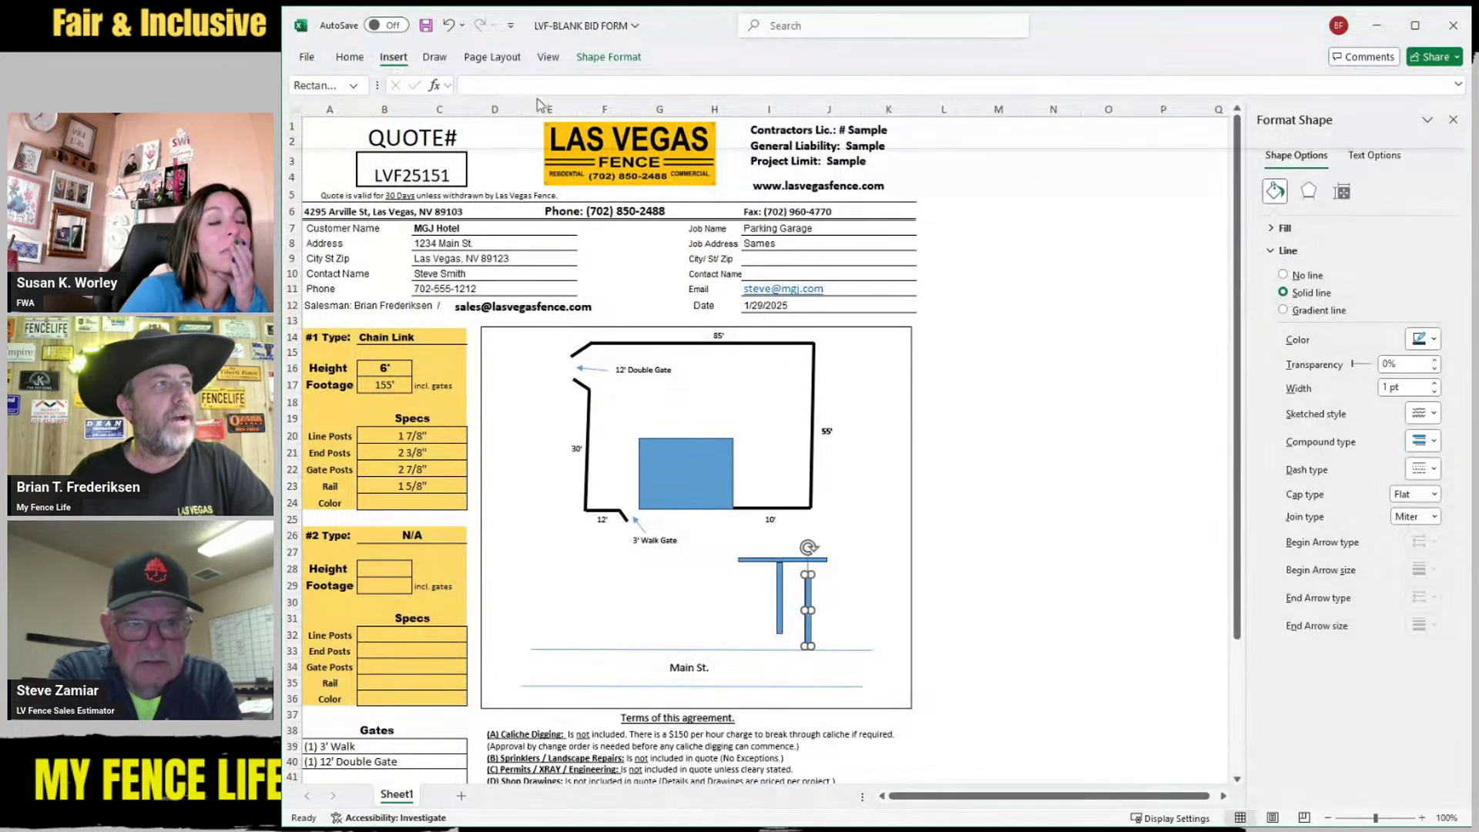
left_click(571, 144)
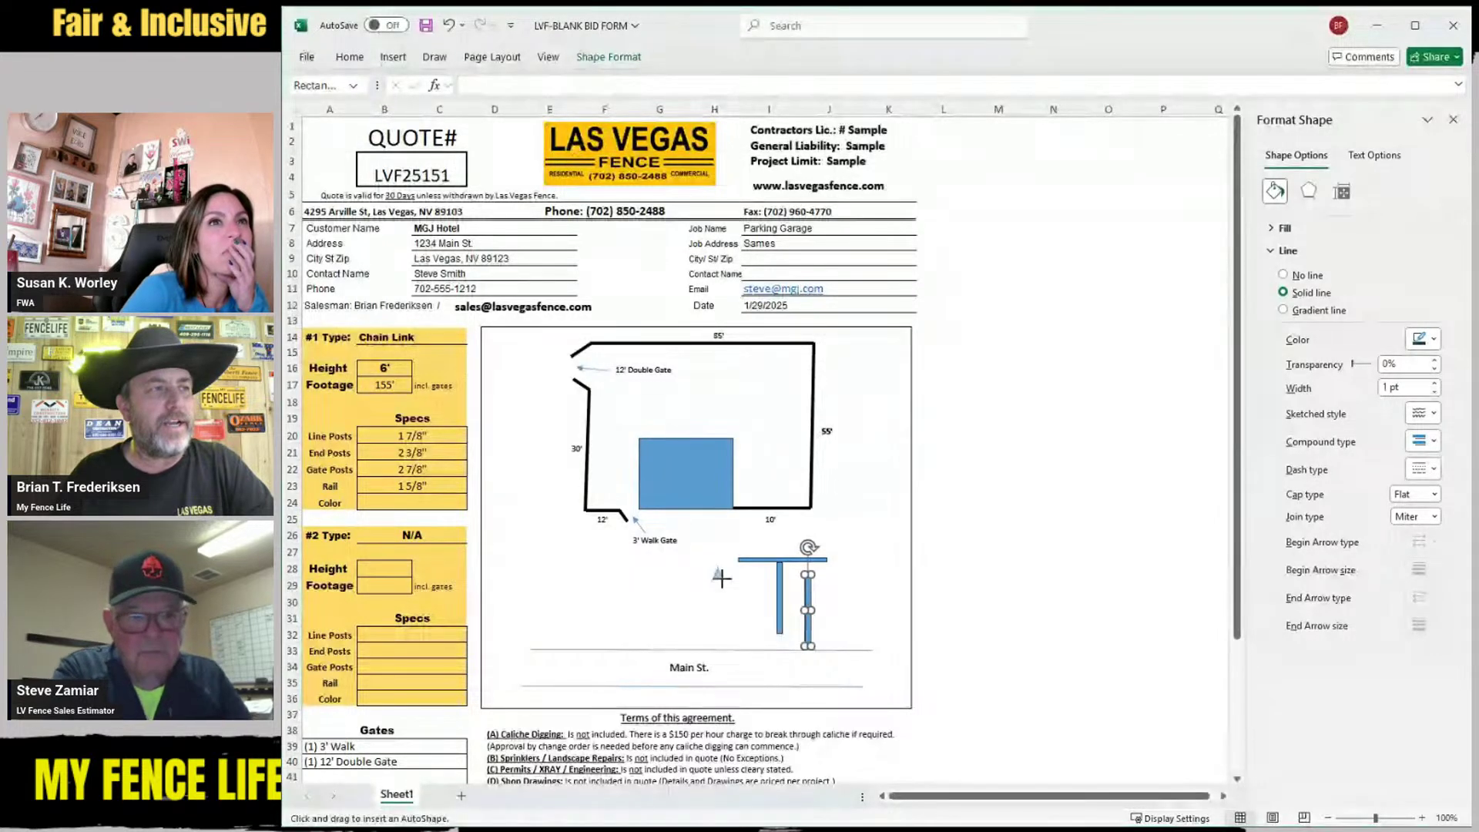
mouse_move(710, 562)
left_mouse_down()
mouse_move(725, 582)
mouse_move(780, 560)
left_mouse_up()
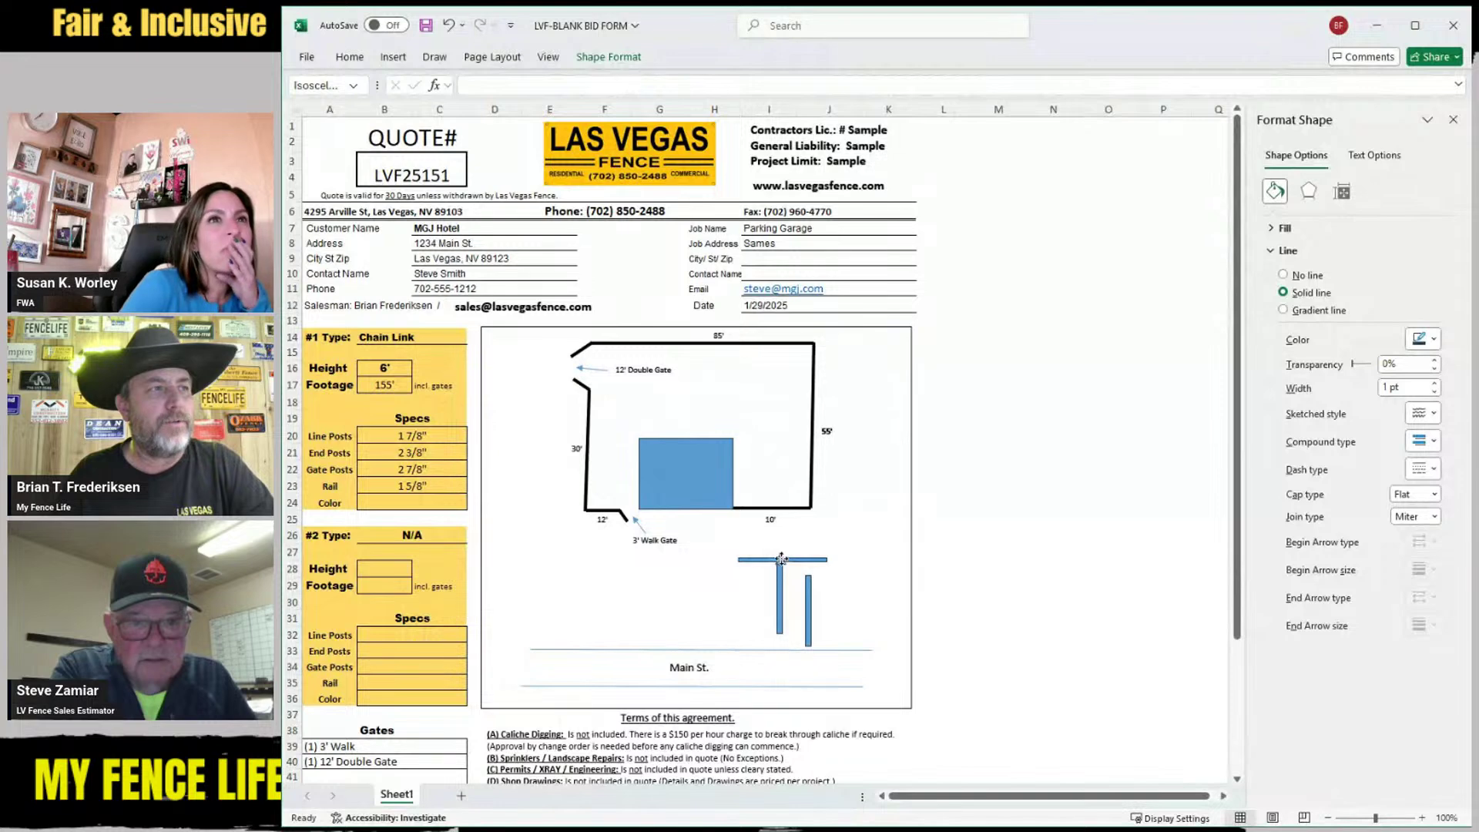
Widen and enlarge the right-hand post rectangle to fill the fence panel area
left_click(806, 604)
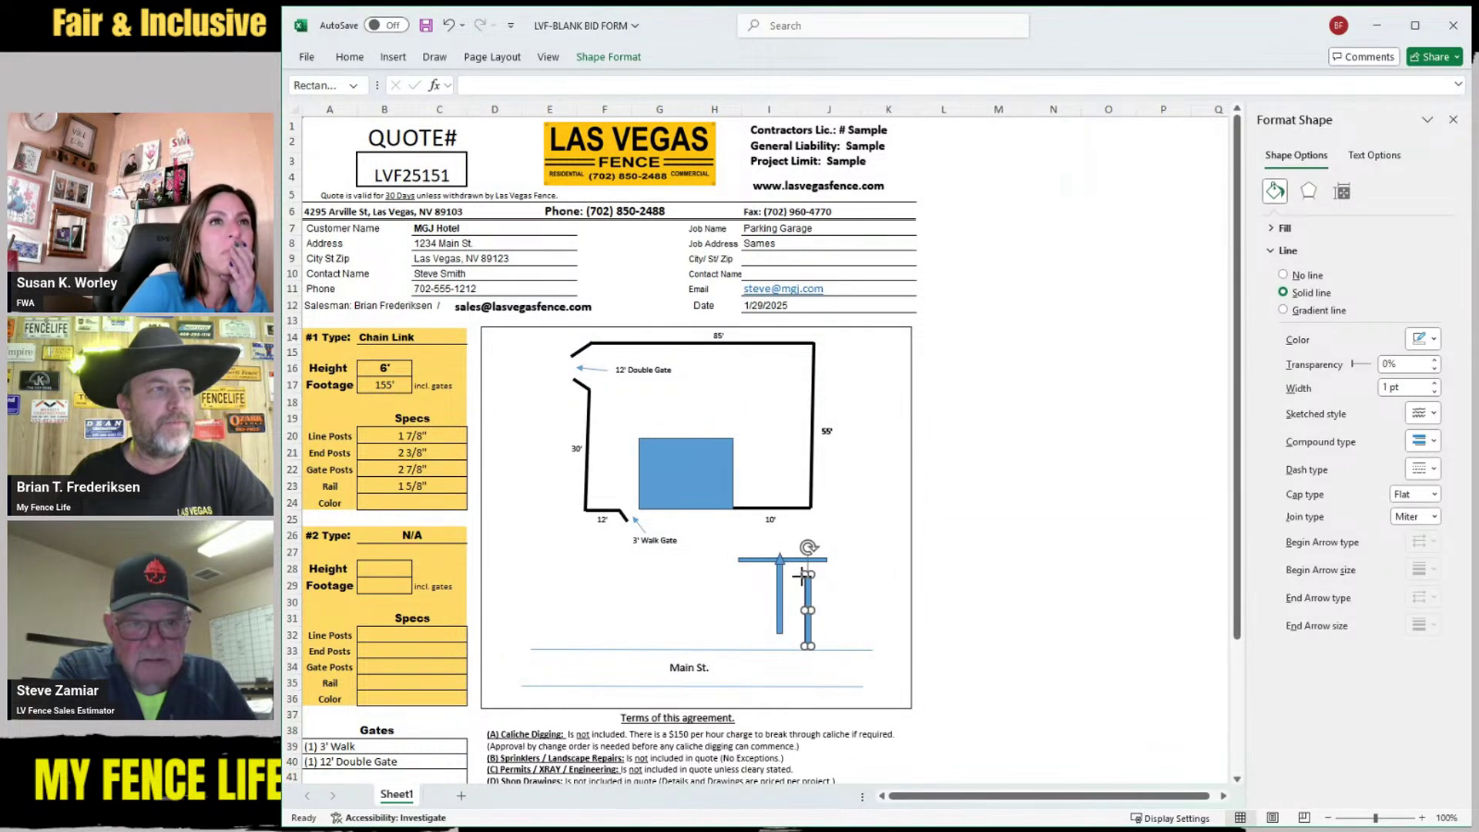
left_click_drag(803, 575, 741, 556)
left_click_drag(810, 646, 820, 628)
left_click(863, 605)
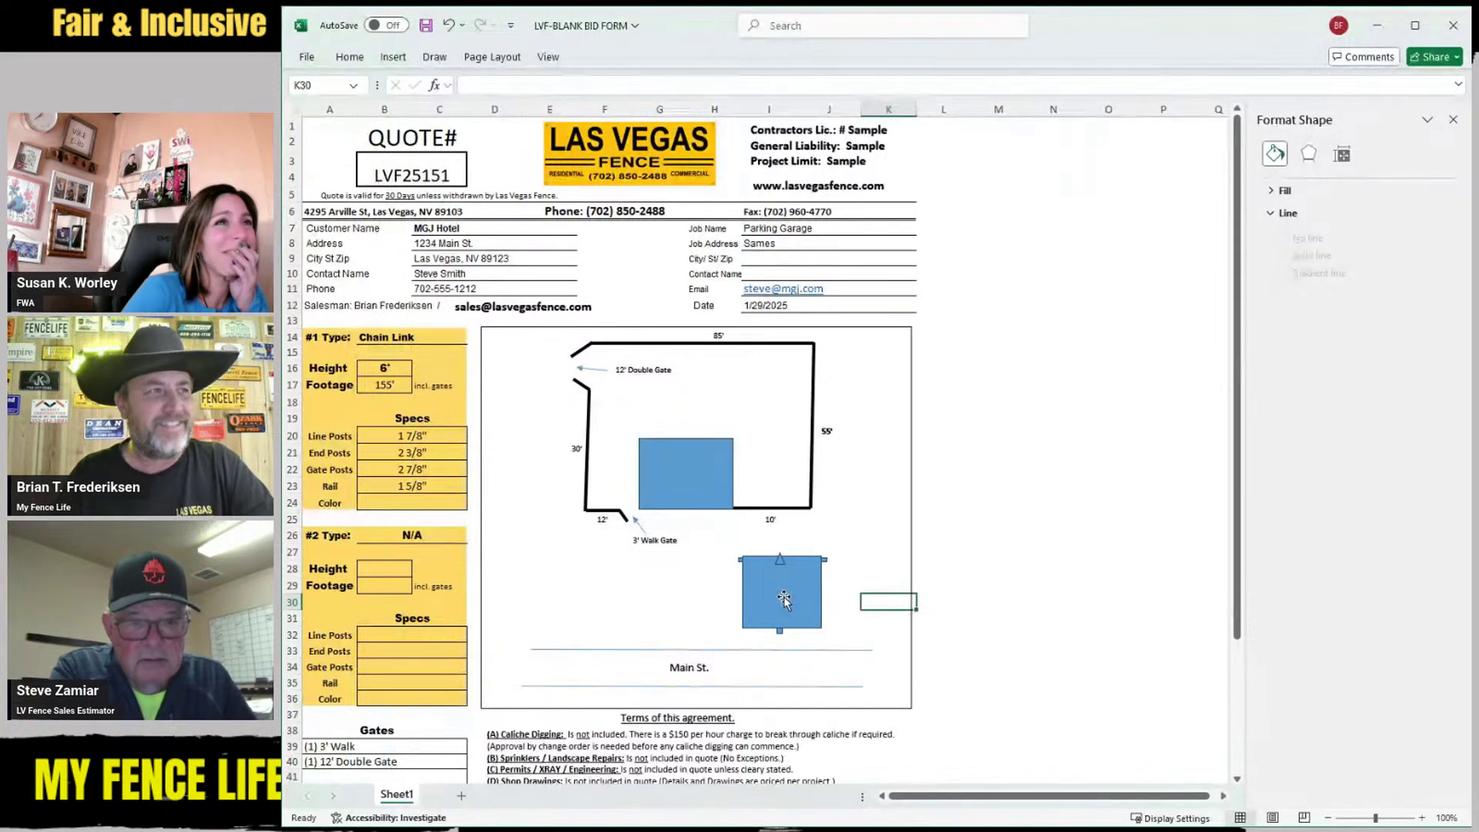
Give the panel rectangle a diagonal crosshatch pattern fill and no outline
left_click(783, 596)
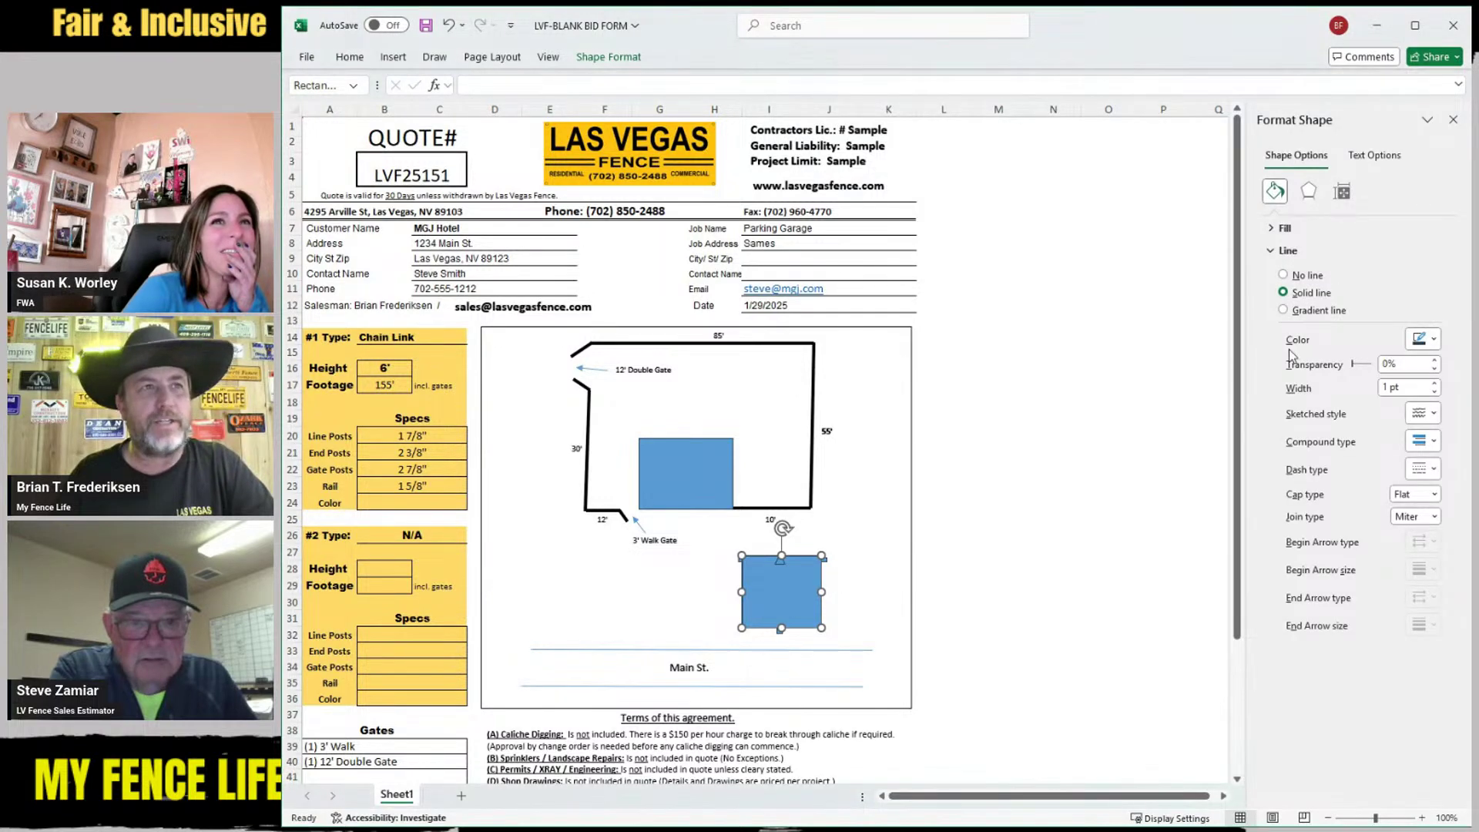
left_click(1271, 228)
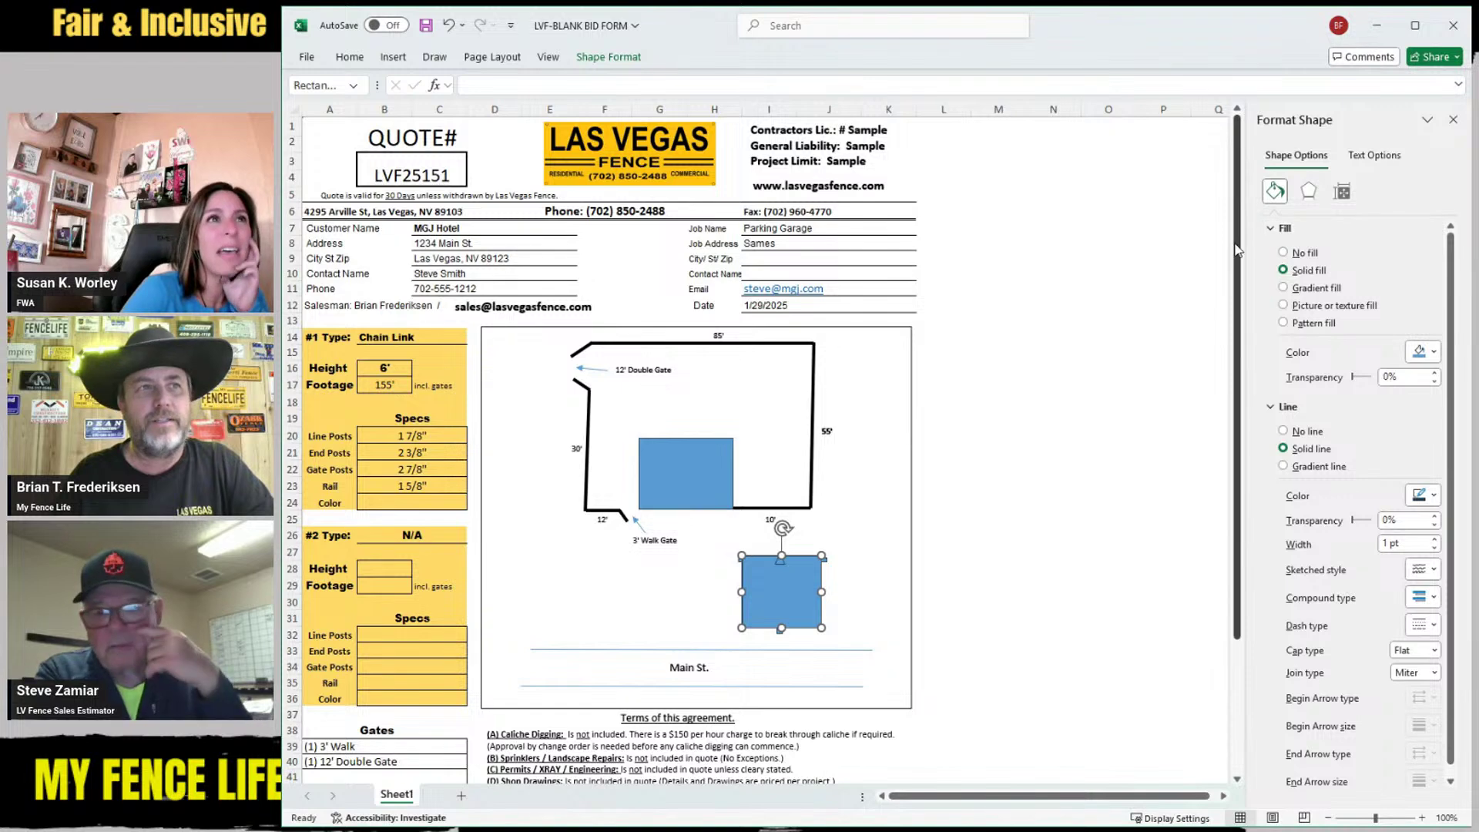
left_click(1282, 323)
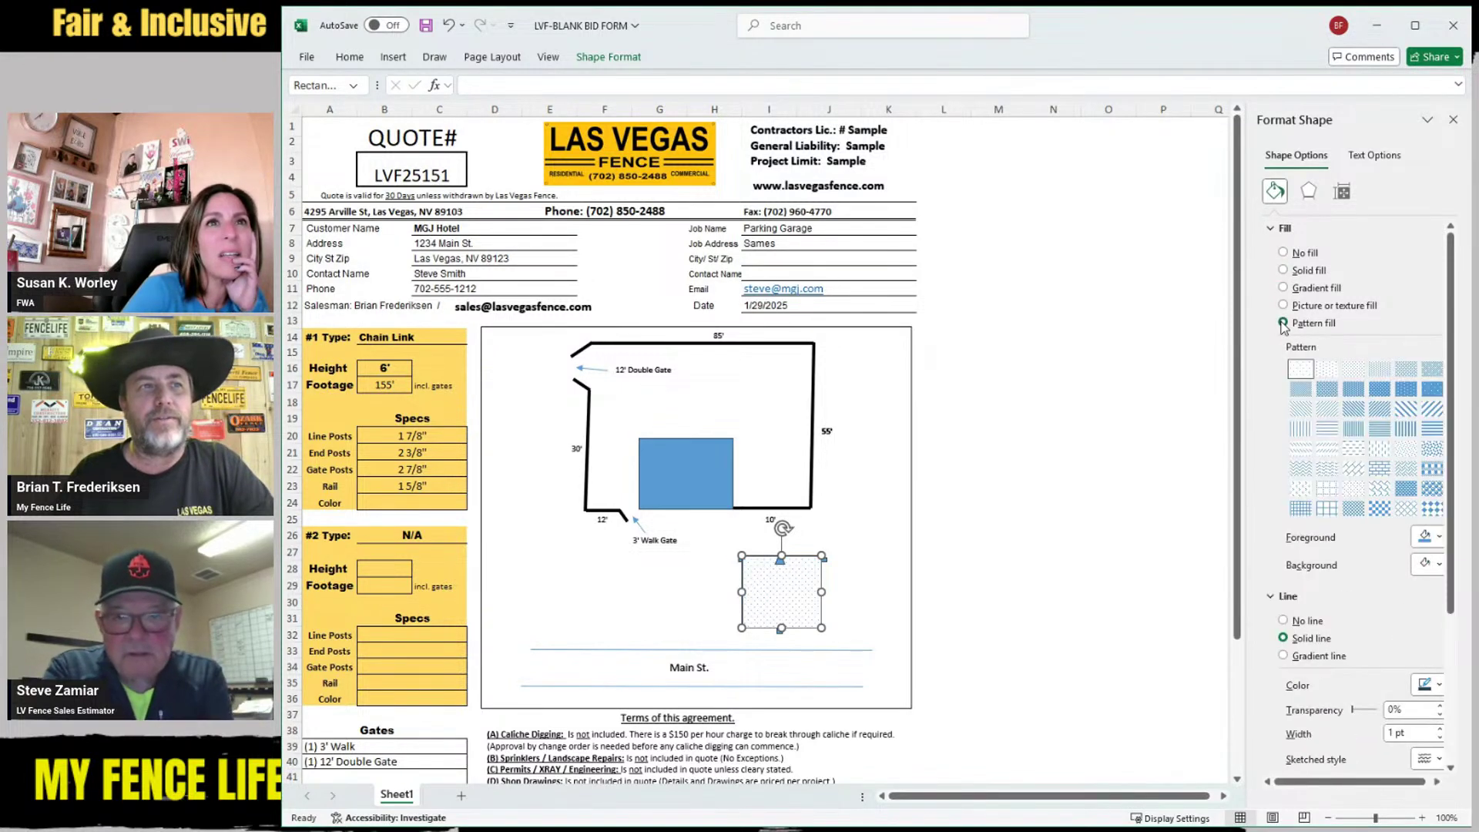
left_click(1404, 512)
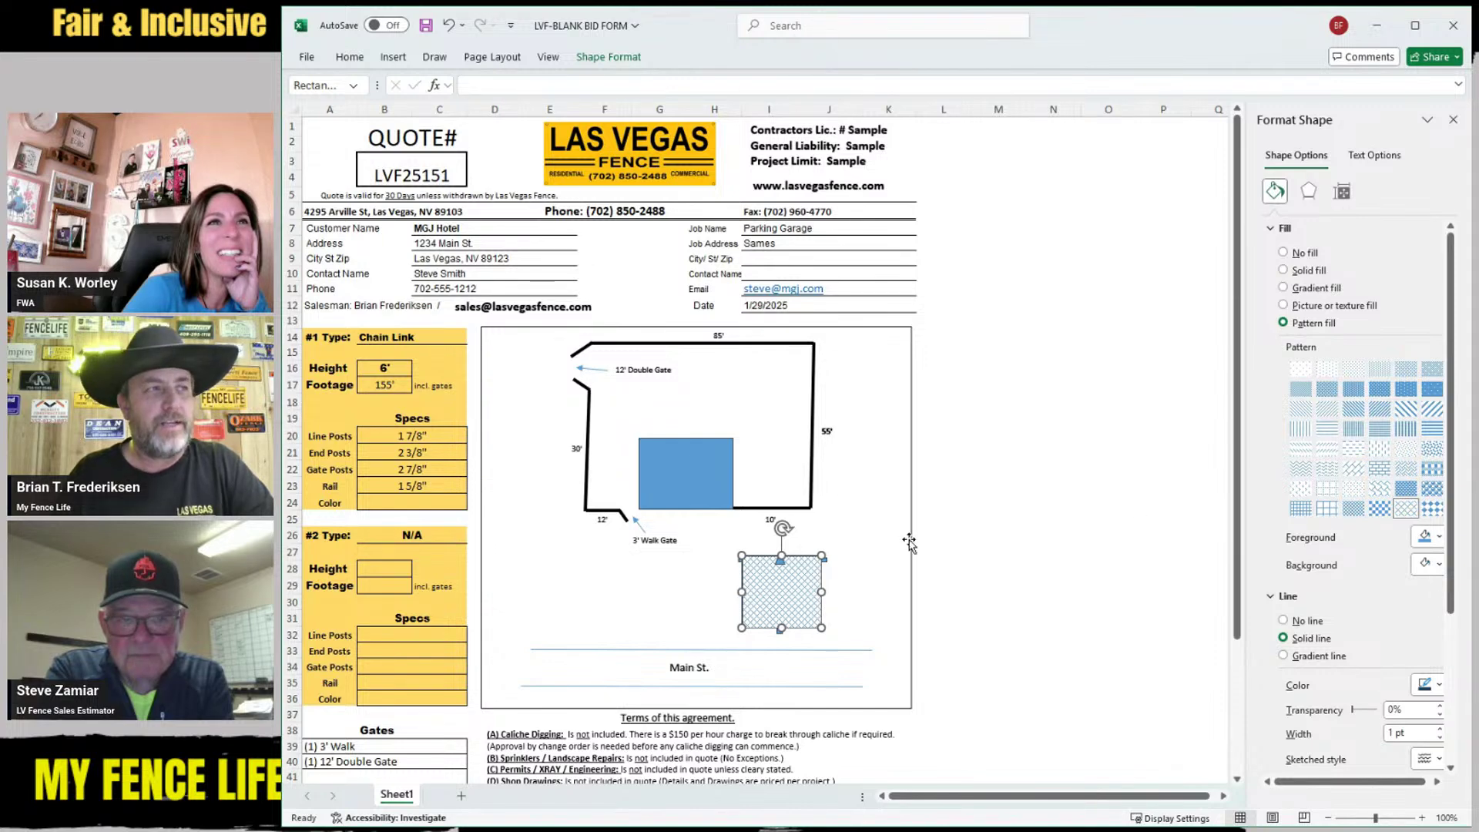
left_click(687, 593)
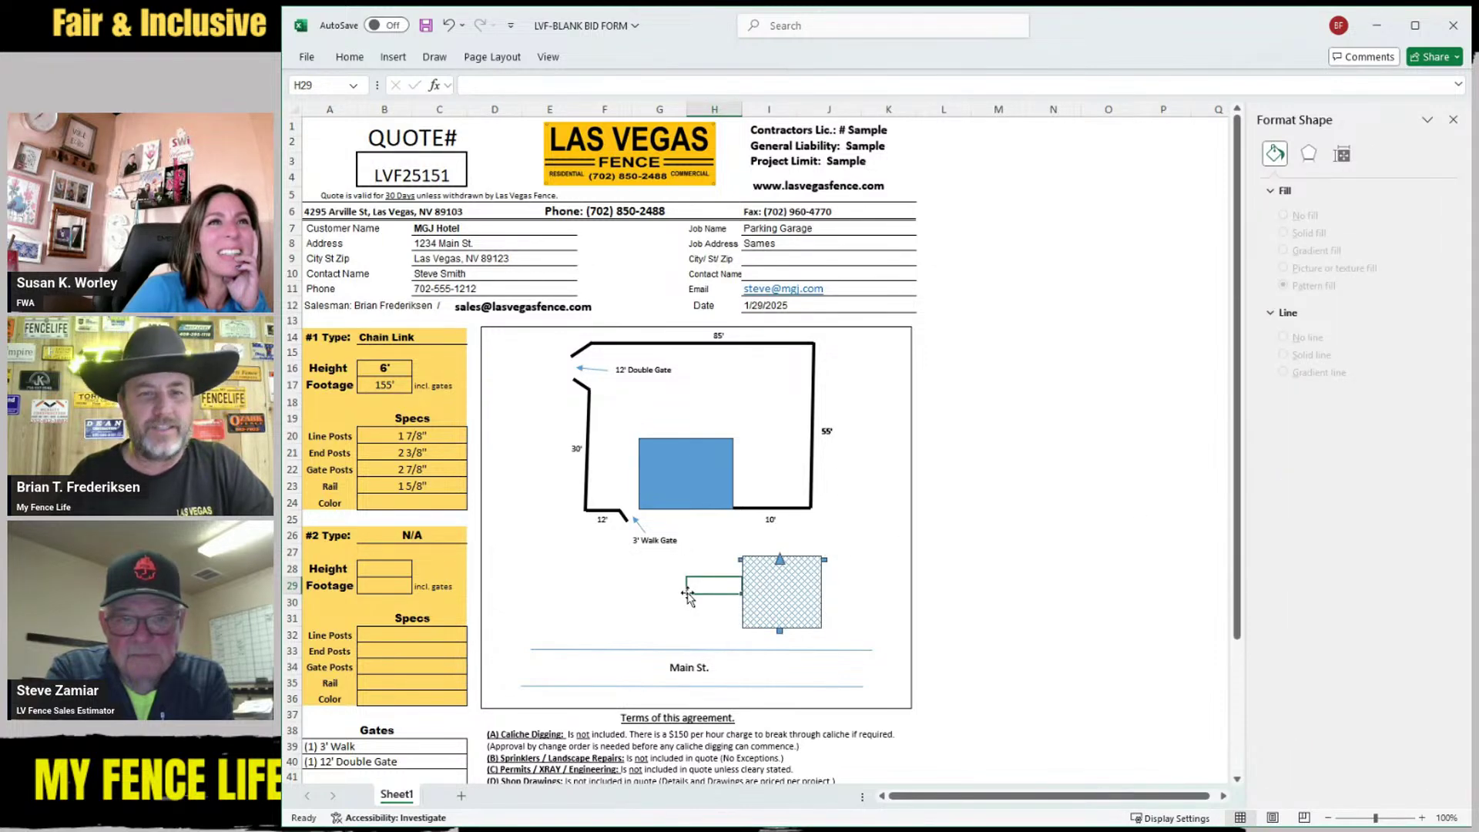
left_click(779, 587)
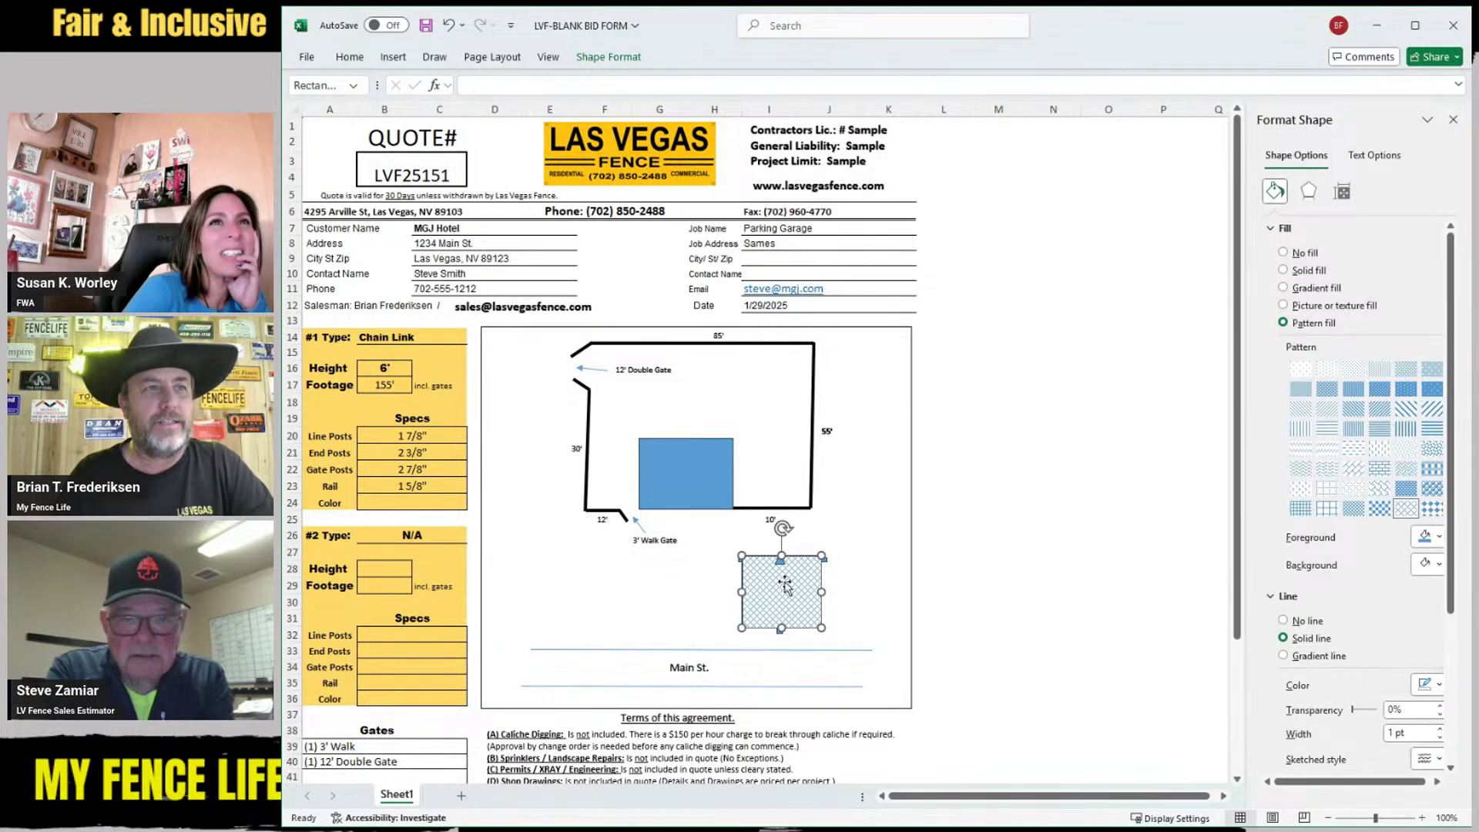
left_click(1283, 621)
left_click(635, 593)
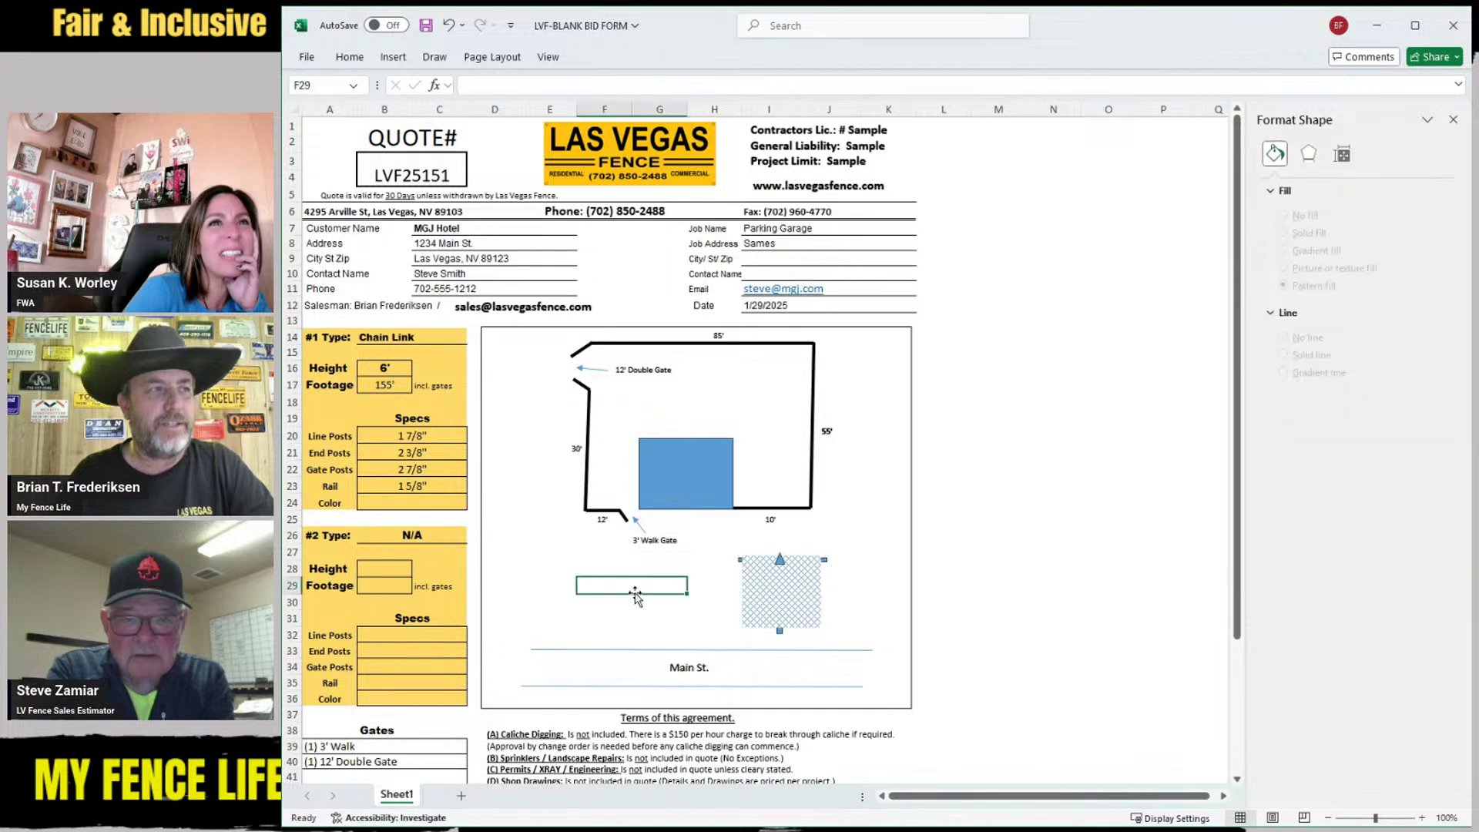
Reposition the hatched mesh panel and enlarge it slightly downward
left_click(824, 615)
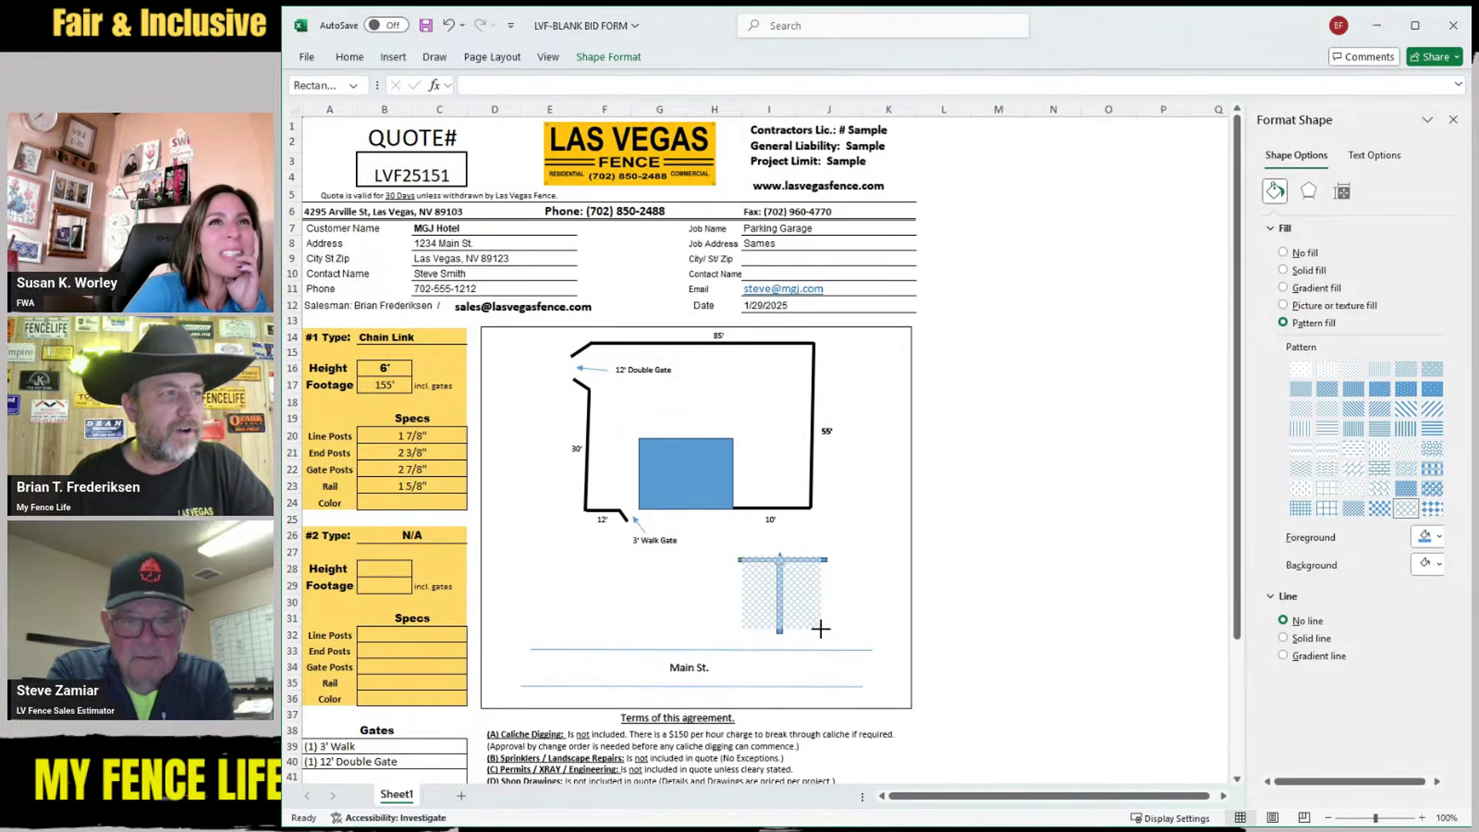
left_click(864, 605)
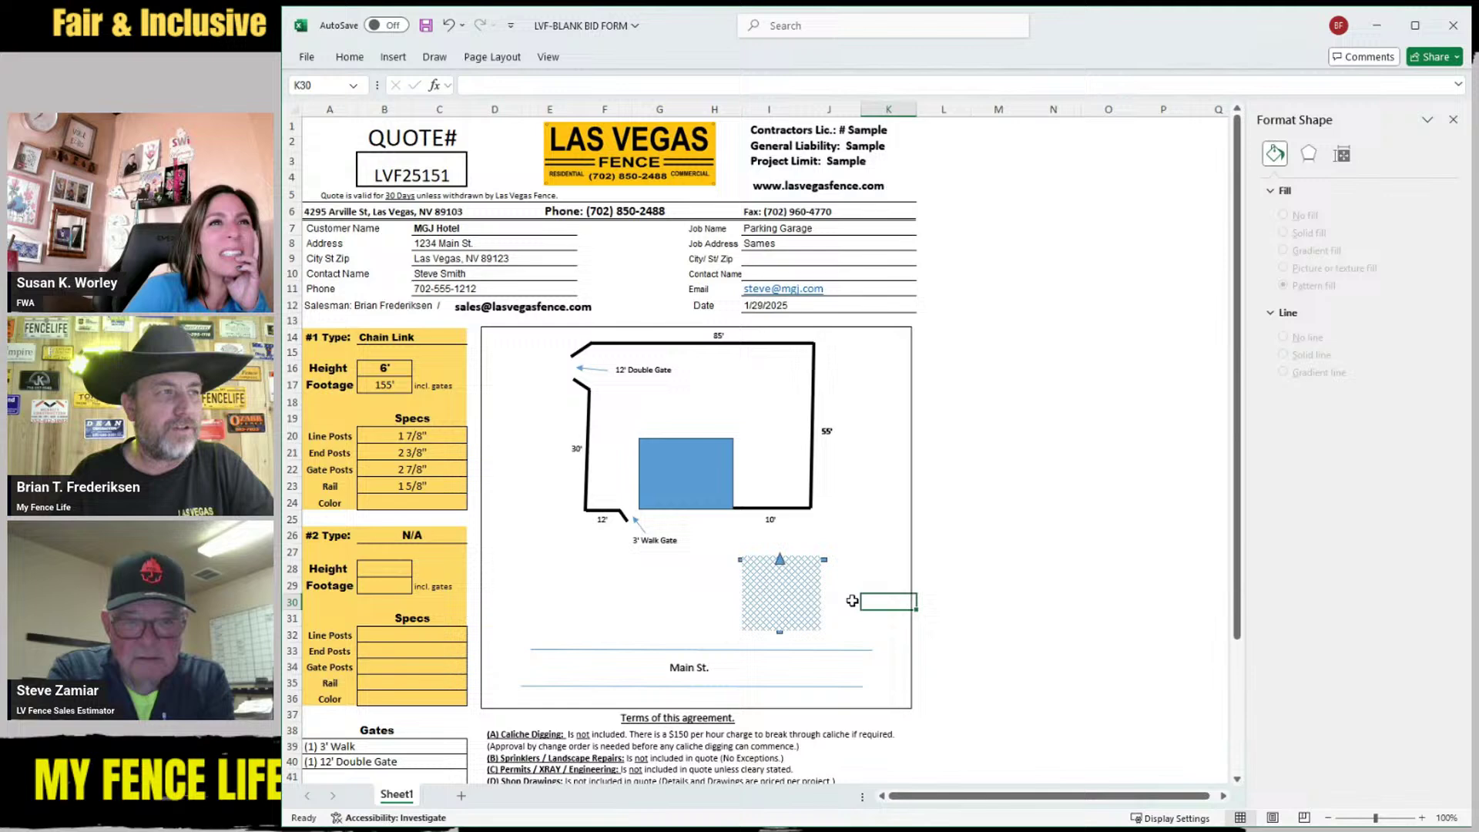
left_click(776, 586)
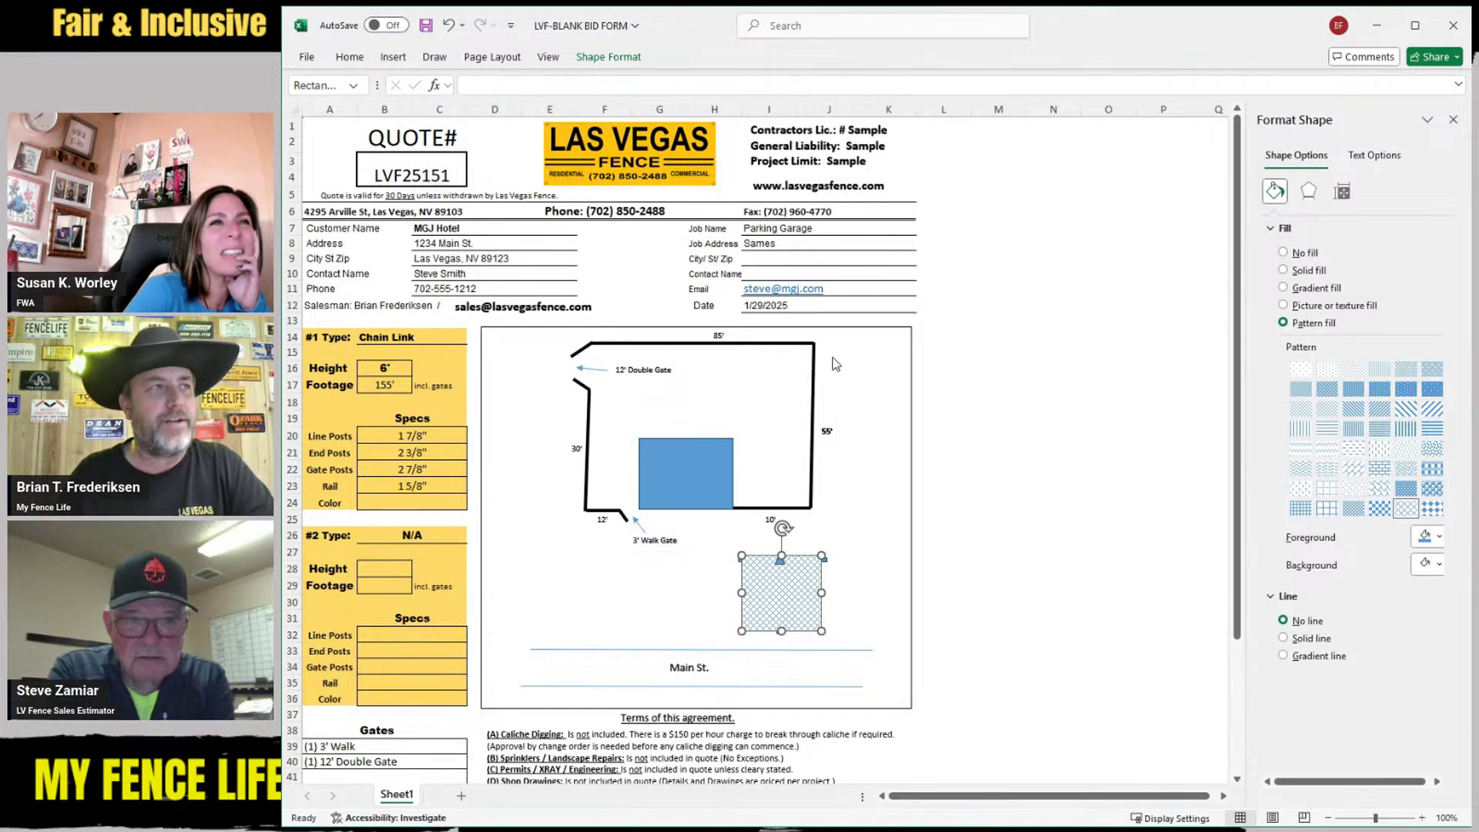
left_click(859, 604)
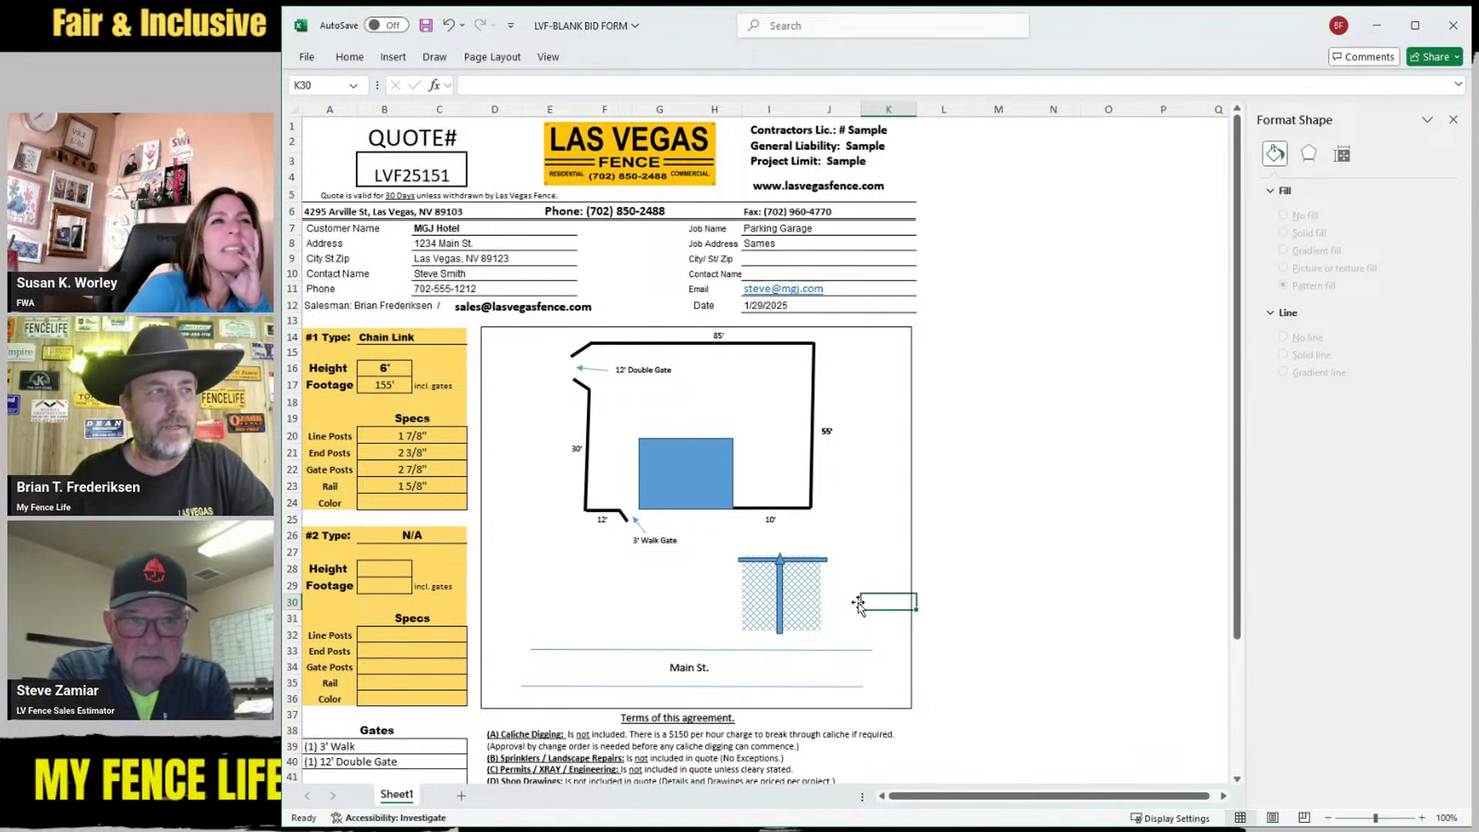
left_click(790, 589)
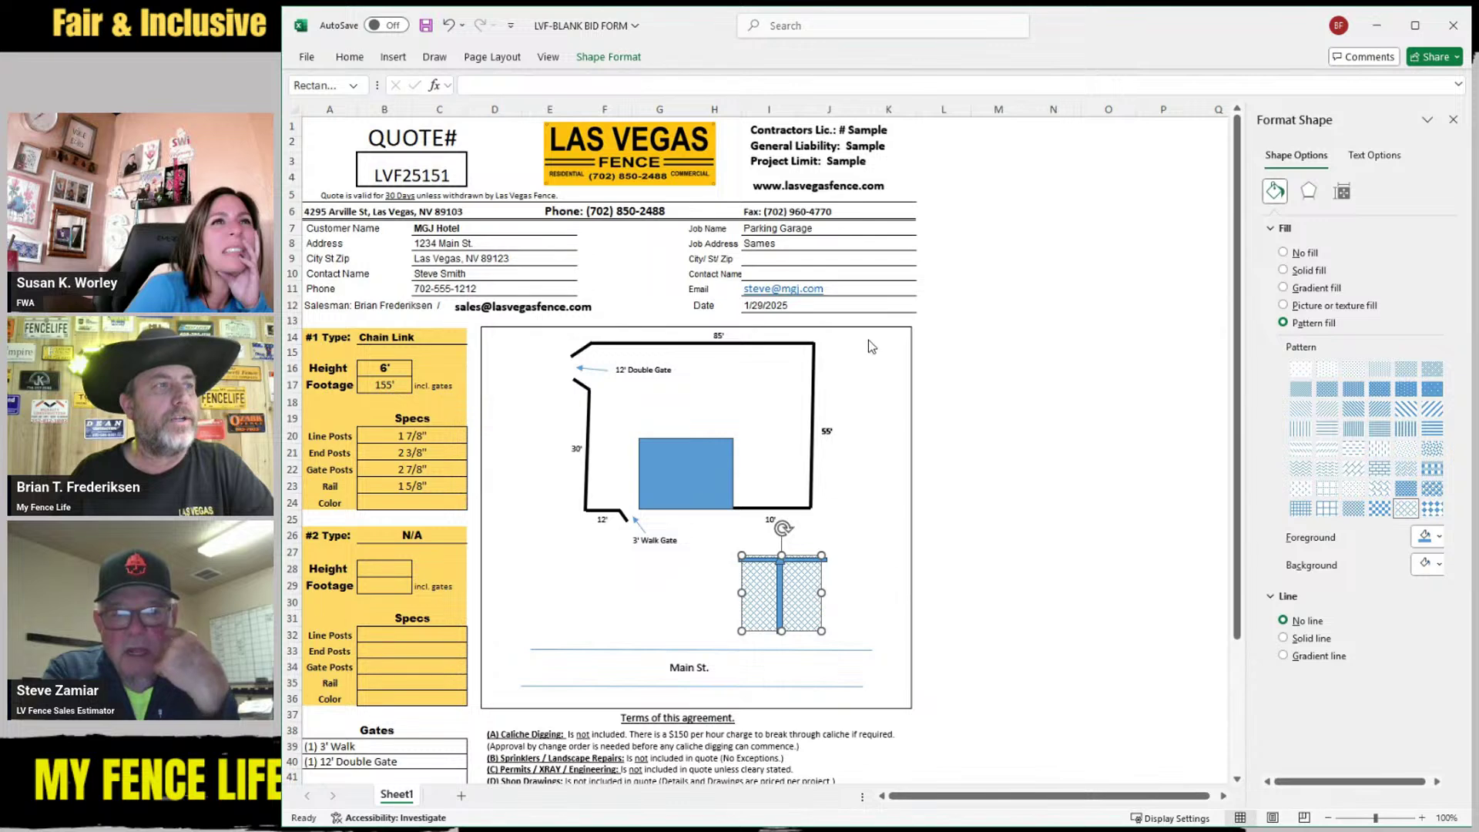
mouse_move(785, 585)
left_mouse_down()
mouse_move(728, 583)
mouse_move(791, 584)
left_mouse_up()
left_click_drag(747, 629, 742, 635)
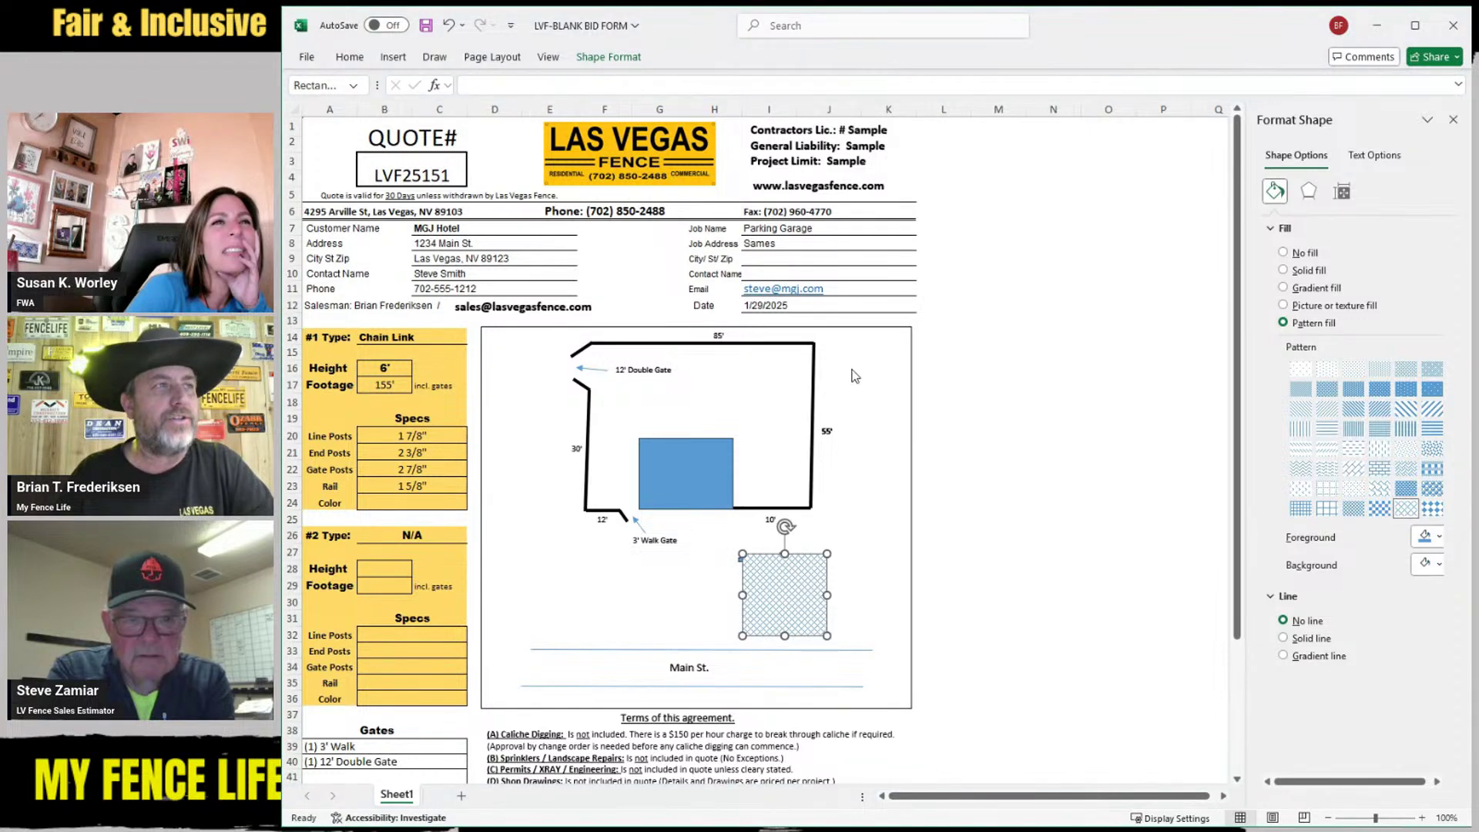
left_click(861, 602)
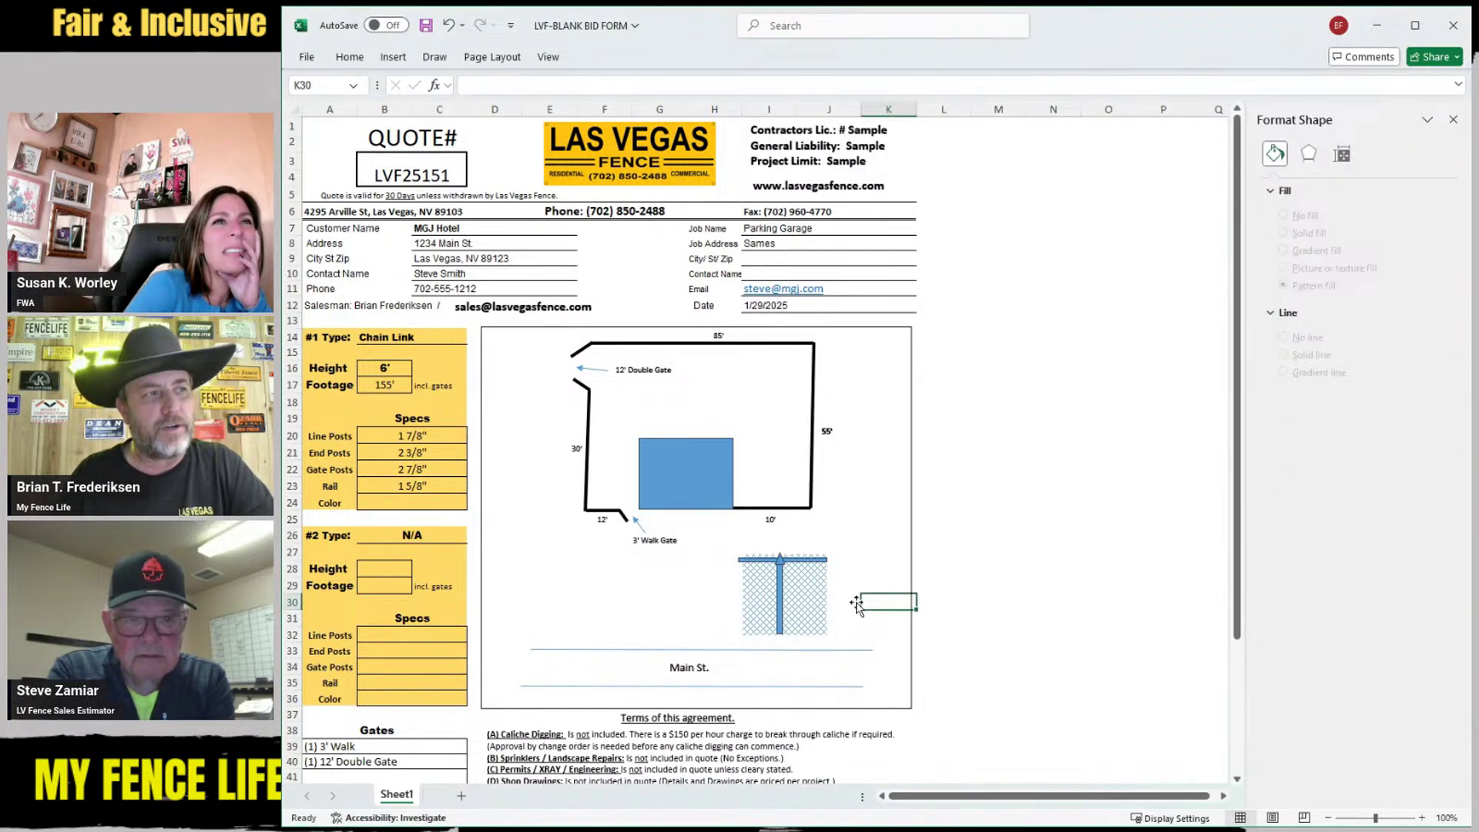
left_click(784, 634)
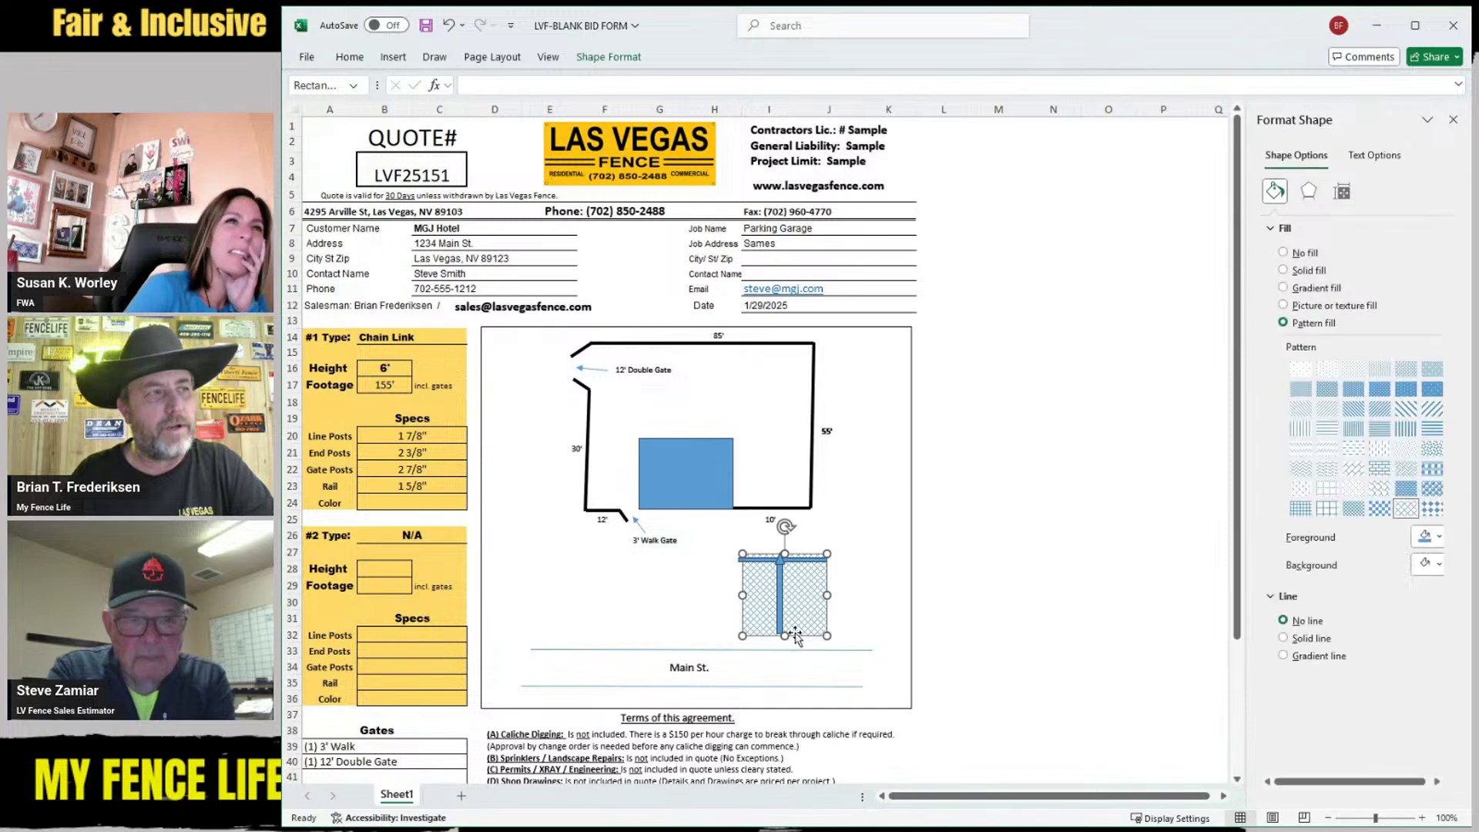
left_click_drag(785, 633, 785, 631)
left_click(656, 602)
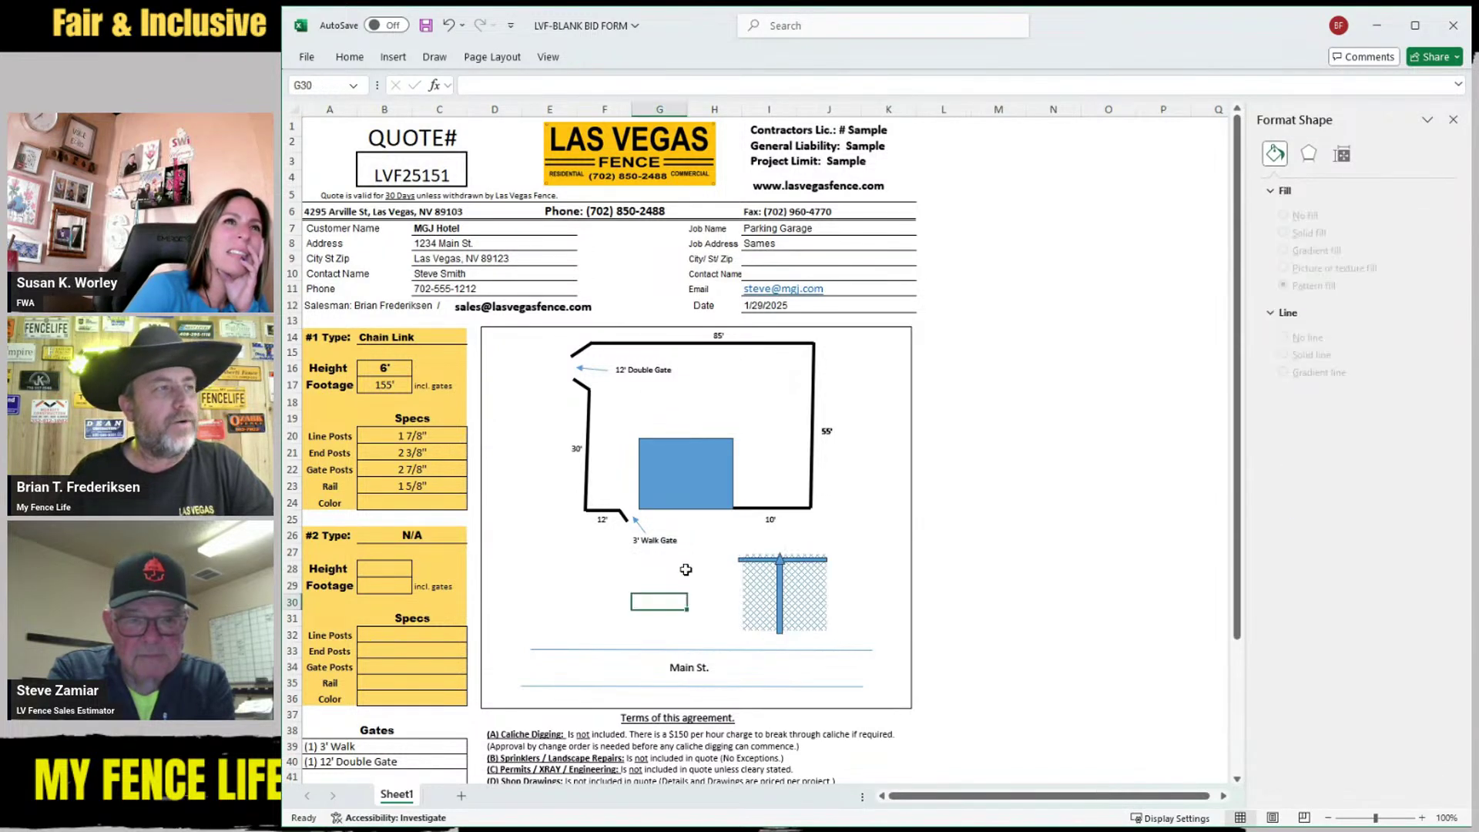
Move the line above Main St. up toward the fence detail and shorten its right end
left_click(626, 651)
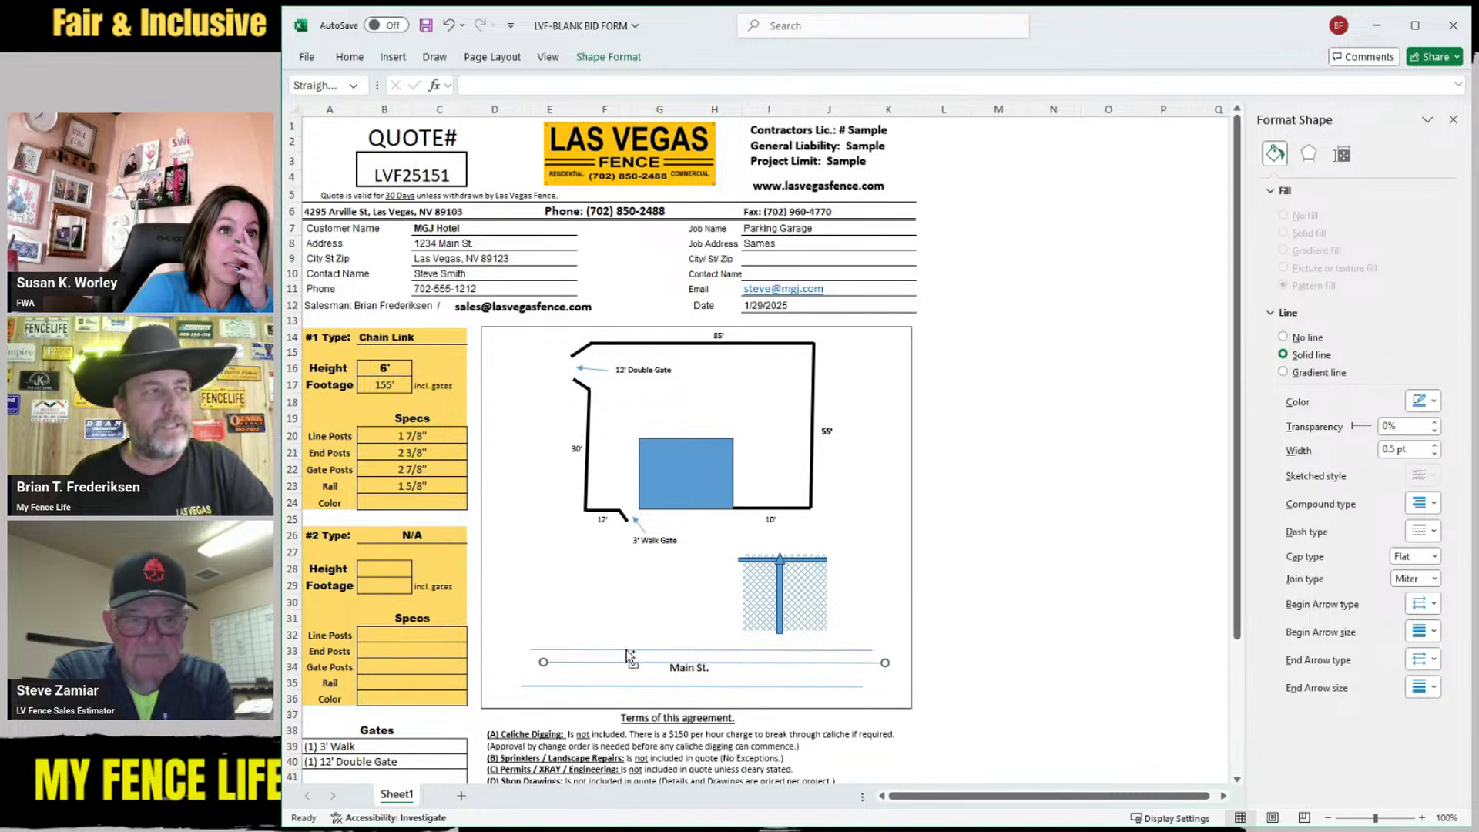
mouse_move(626, 650)
left_mouse_down()
mouse_move(617, 614)
mouse_move(745, 626)
left_mouse_up()
left_click_drag(876, 627, 825, 626)
left_click(861, 616)
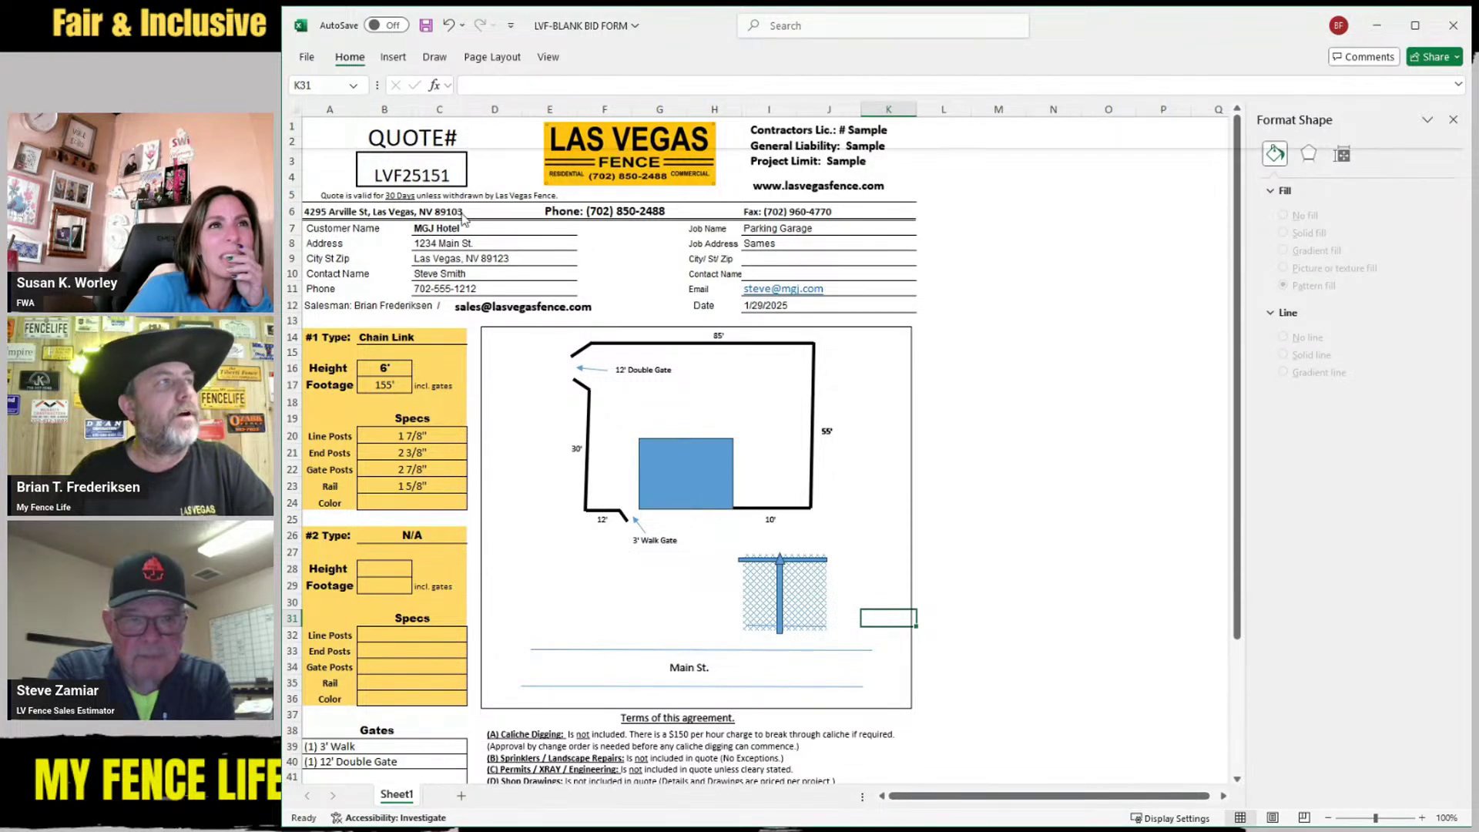
left_click(395, 62)
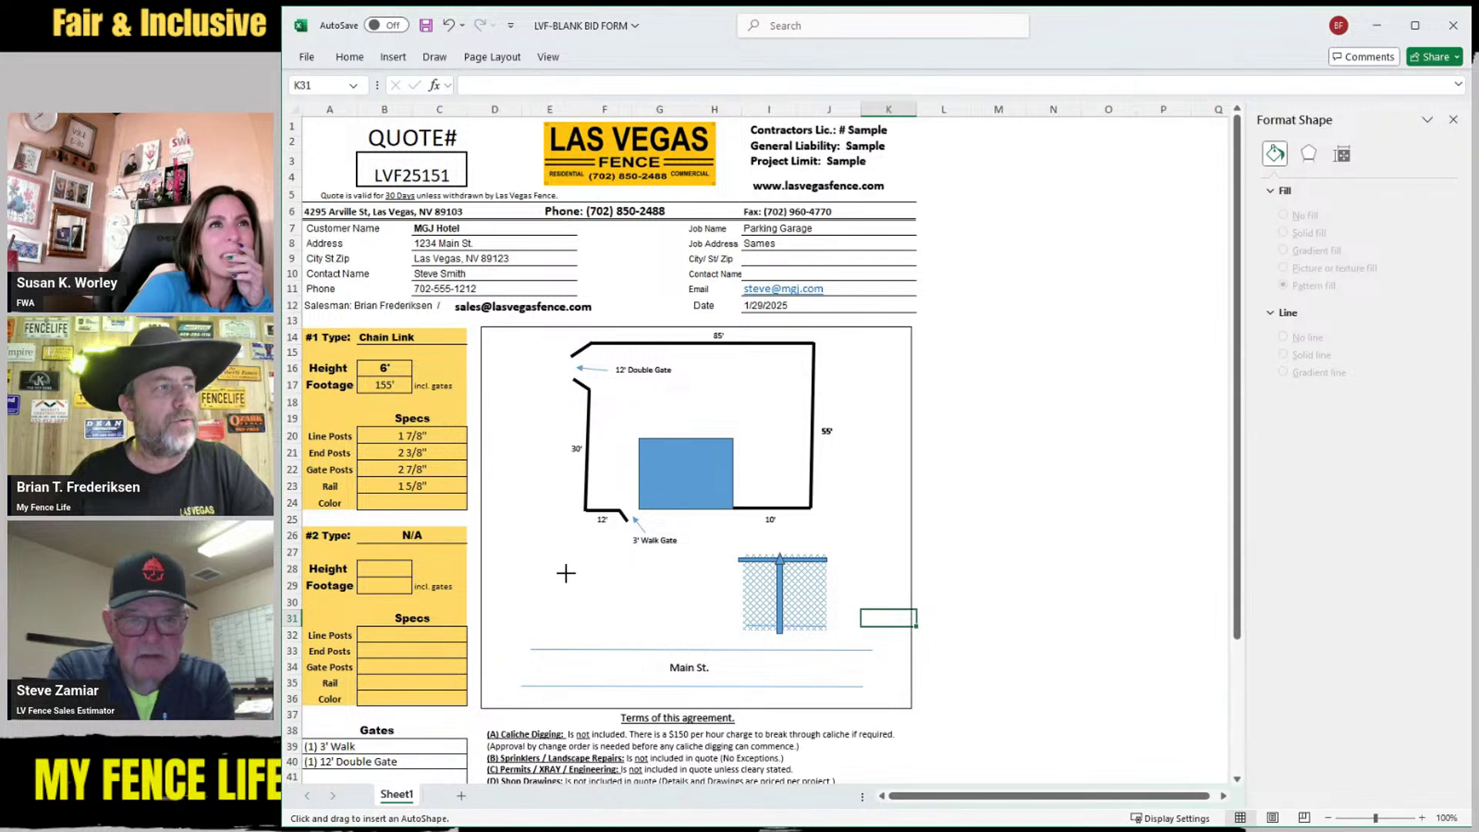
Duplicate the Main St. line and shorten the copy to a short segment below the post
left_click_drag(566, 571, 786, 638)
left_click(807, 639)
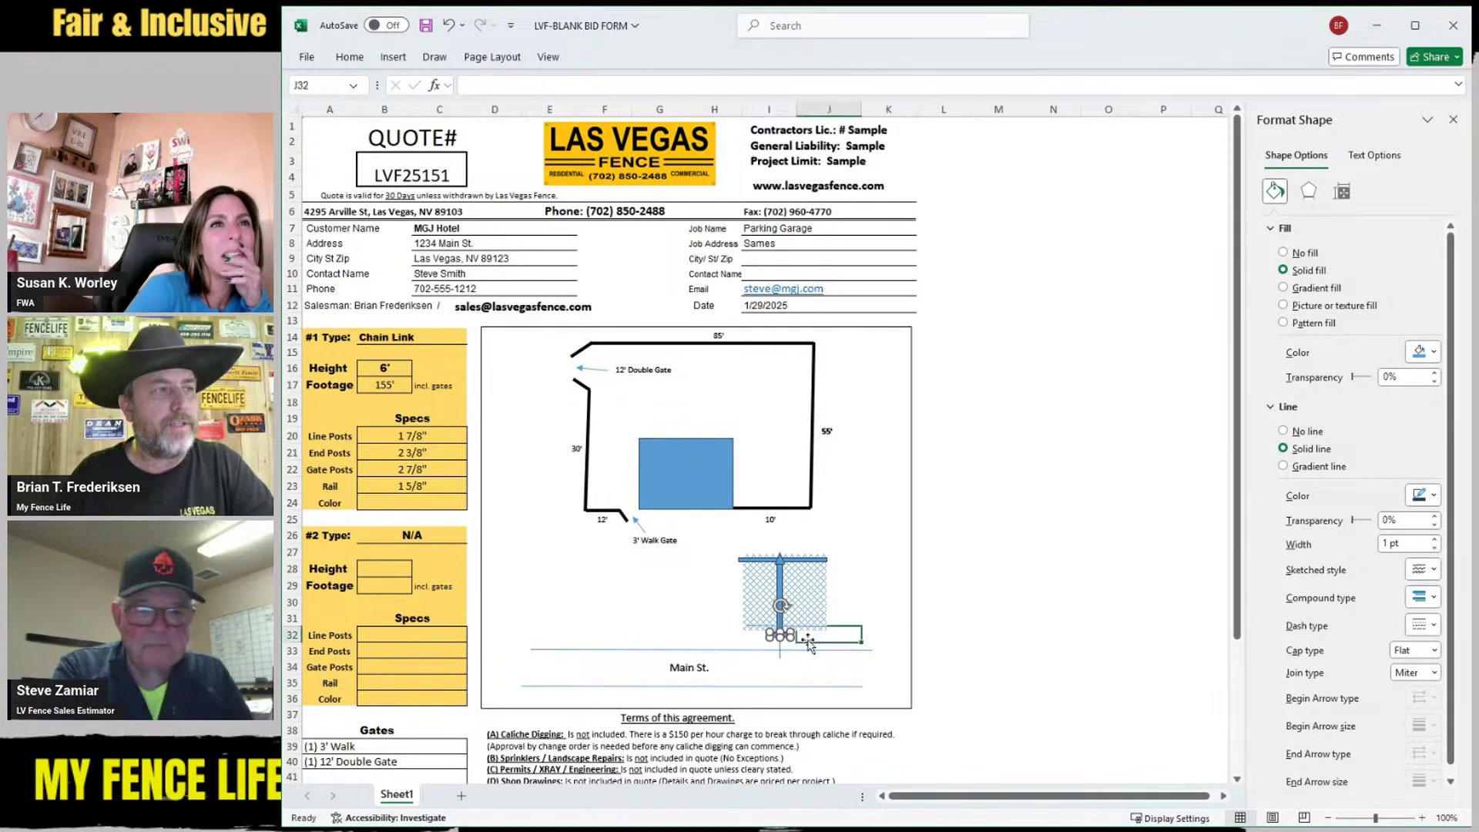
left_click(780, 635)
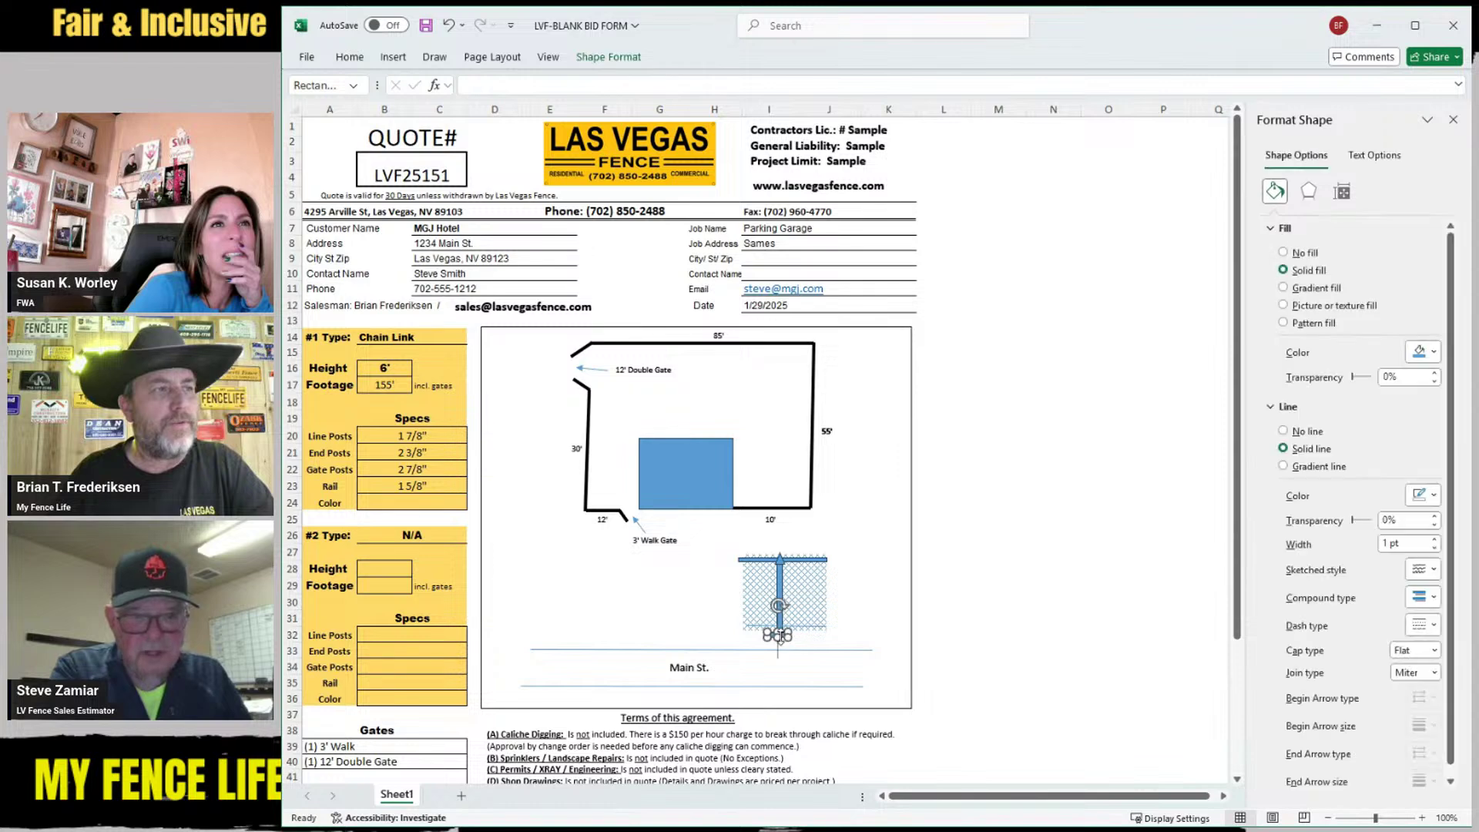
left_click(790, 639)
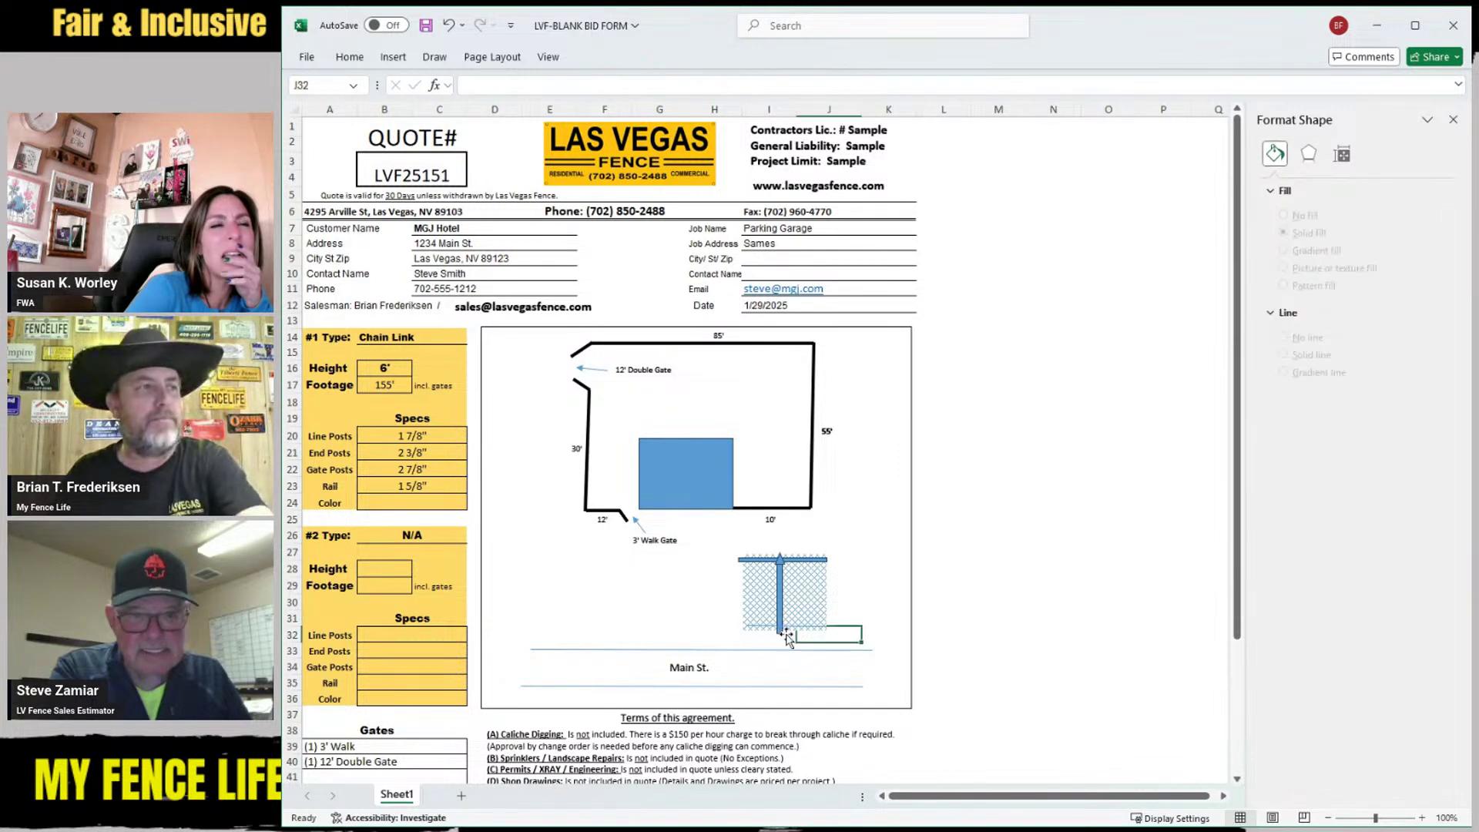
left_click(656, 650)
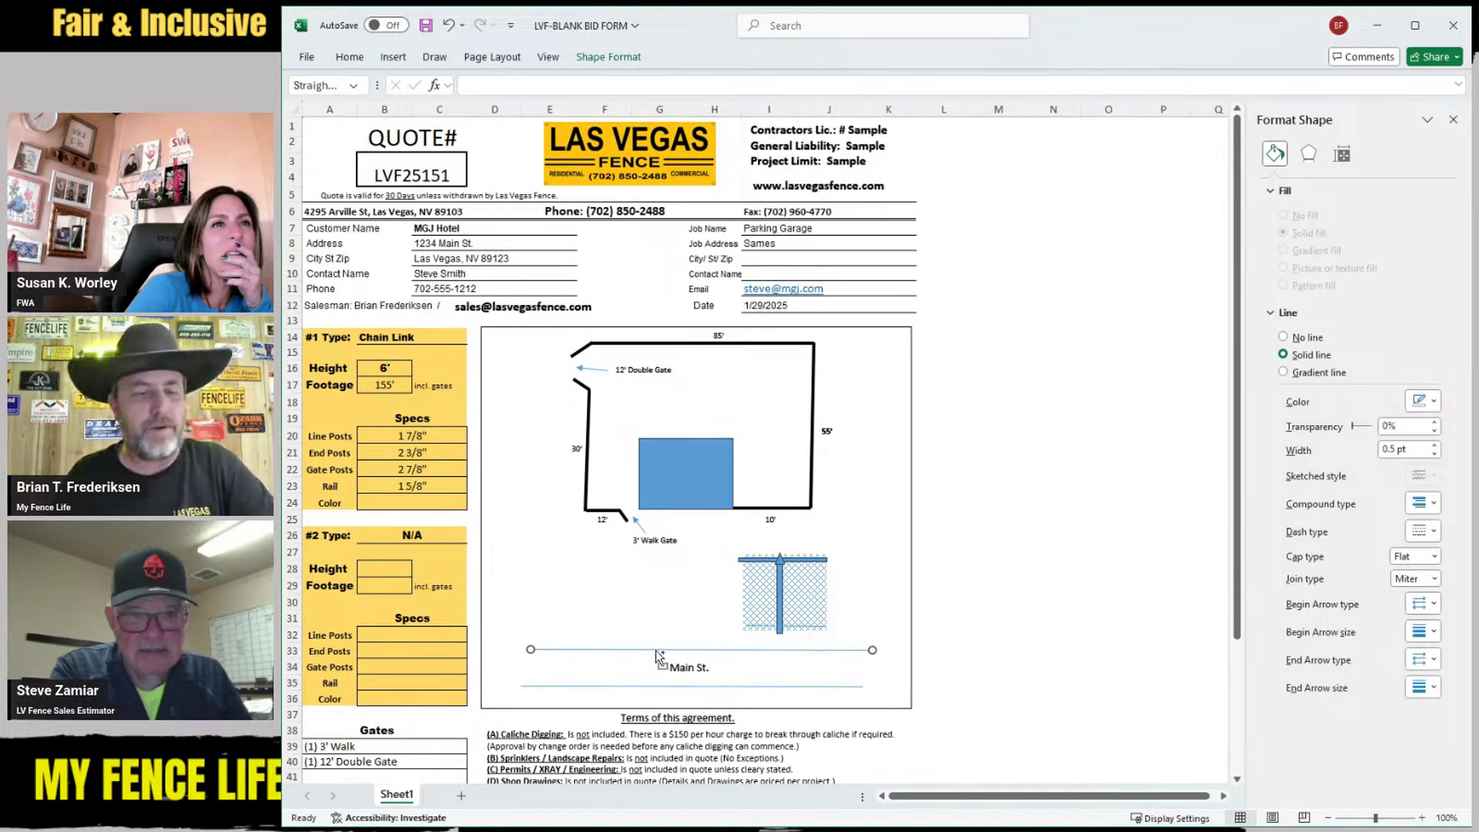
key("ctrl+c")
key("ctrl+v")
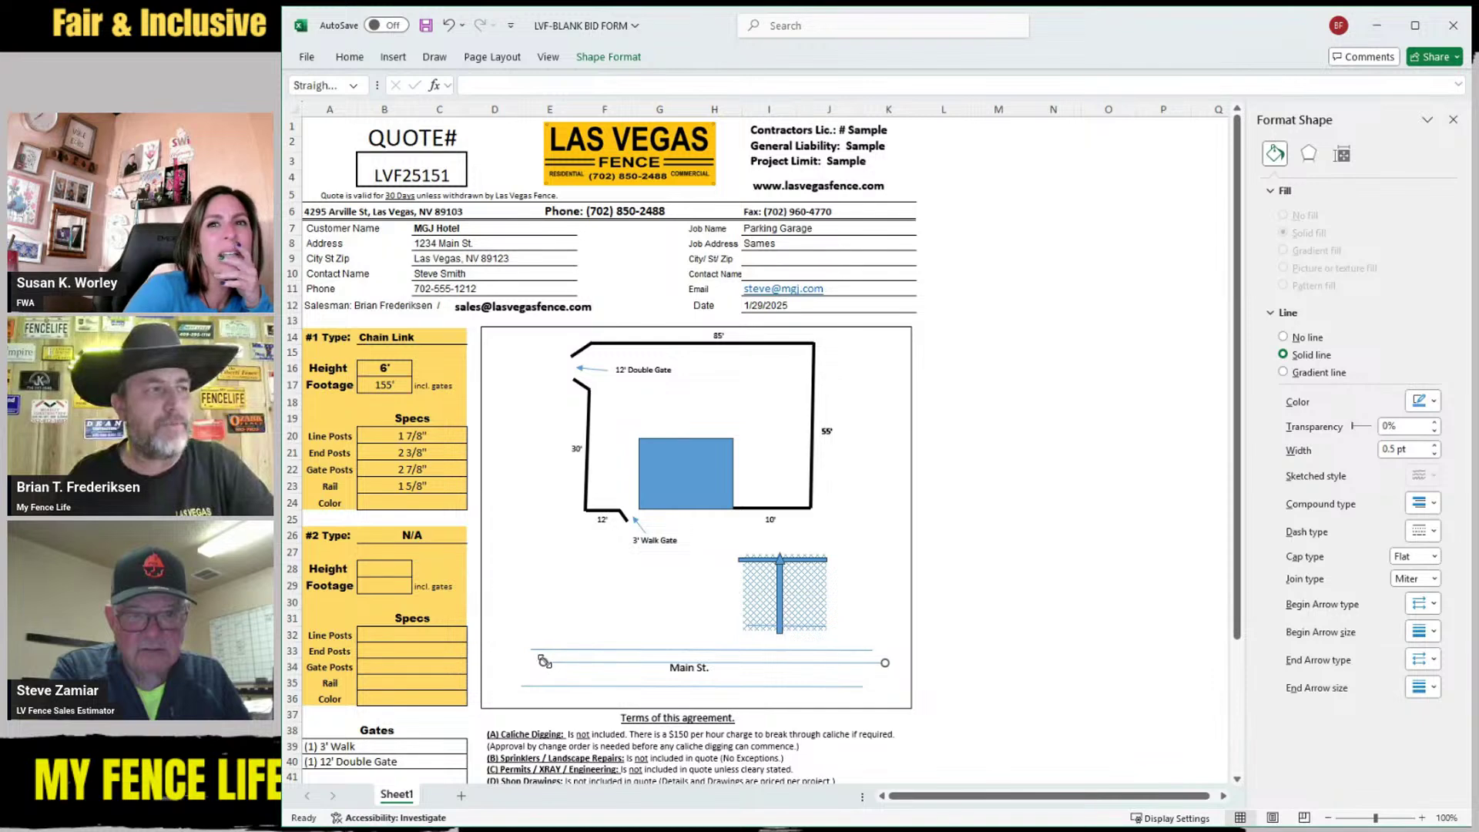
left_click_drag(543, 661, 618, 613)
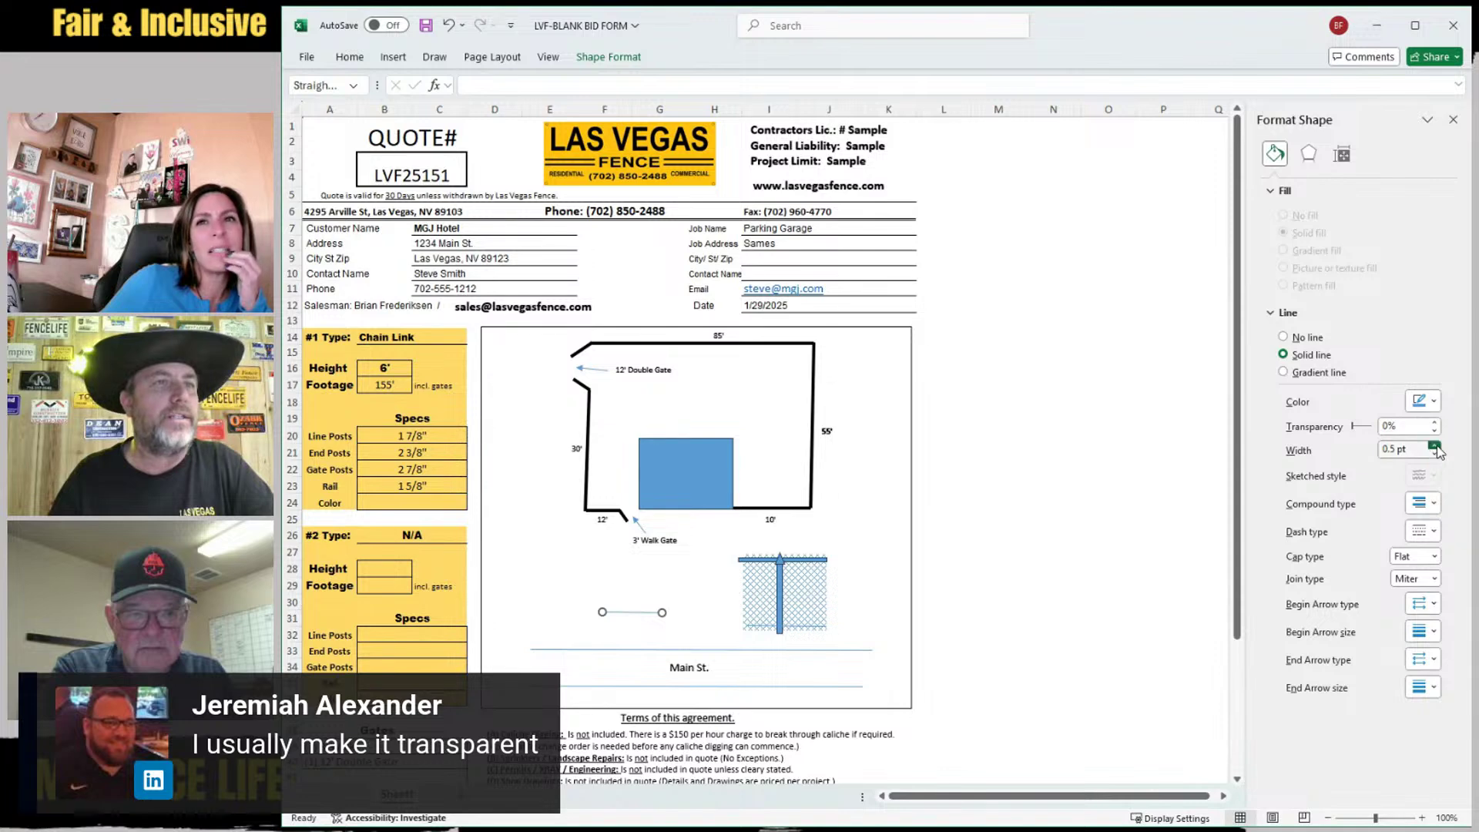
Increase the short line's thickness and adjust its length
left_click(1434, 445)
left_click(1434, 445)
left_click(1434, 445)
left_click(1434, 445)
left_click(1434, 445)
left_click(1434, 445)
left_click(1434, 445)
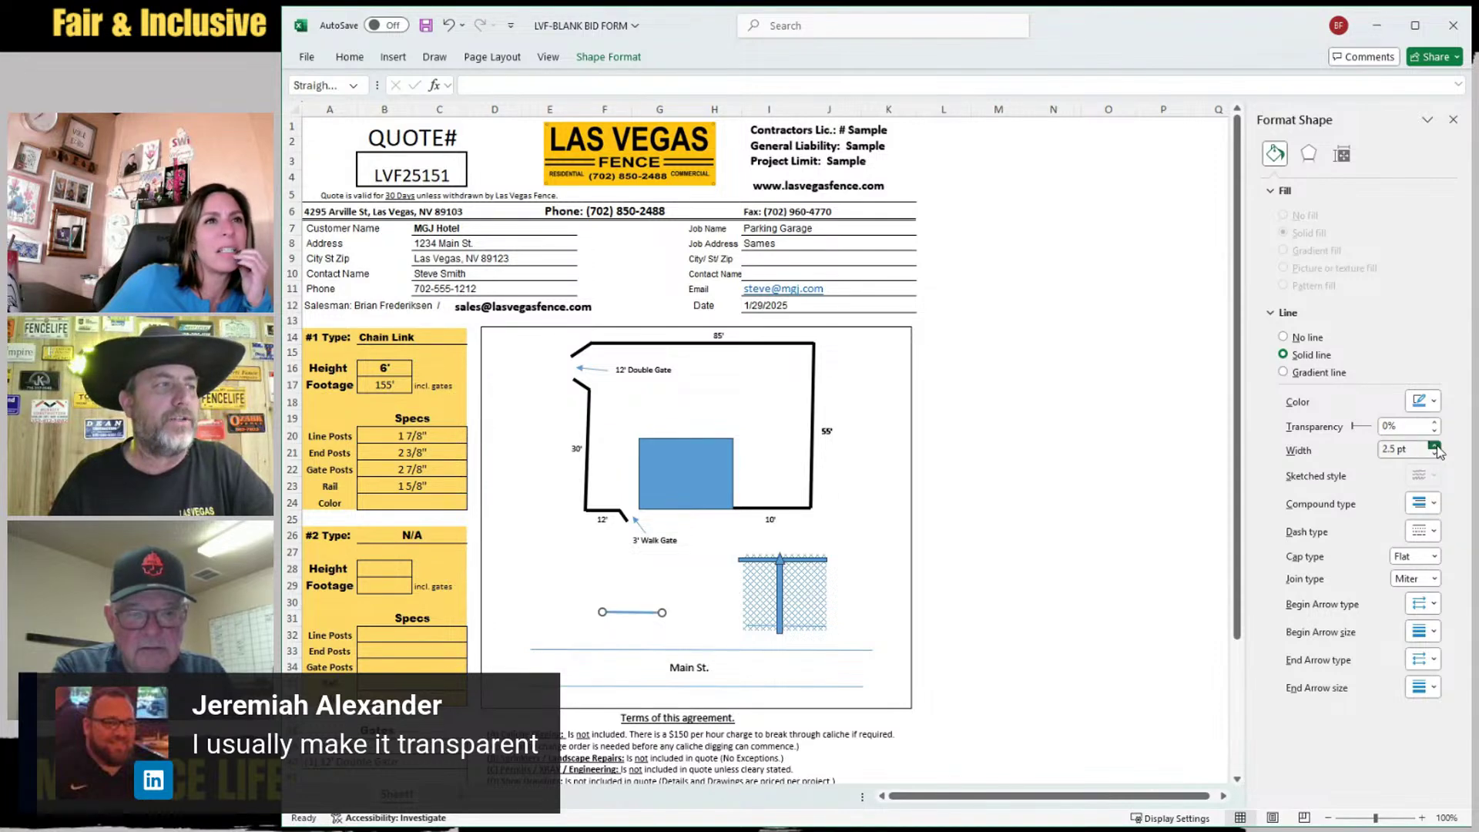
left_click(1434, 445)
left_click(1434, 445)
left_click(1434, 445)
left_click_drag(664, 614, 765, 636)
Place a copy of the Main St. line at the panel's base, shortened to the panel width
left_click(607, 608)
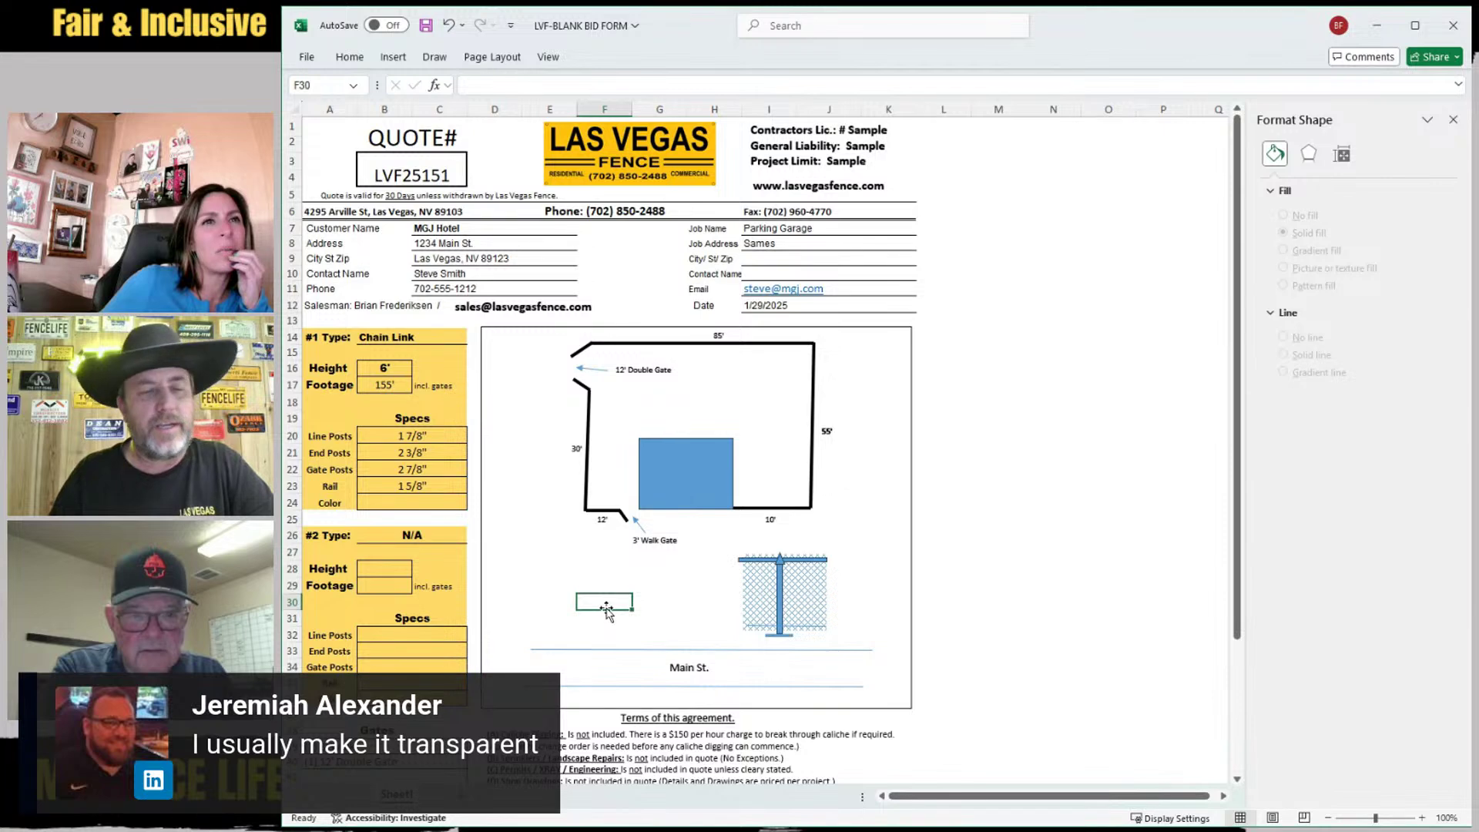
left_click(579, 649)
left_click_drag(579, 649, 740, 637)
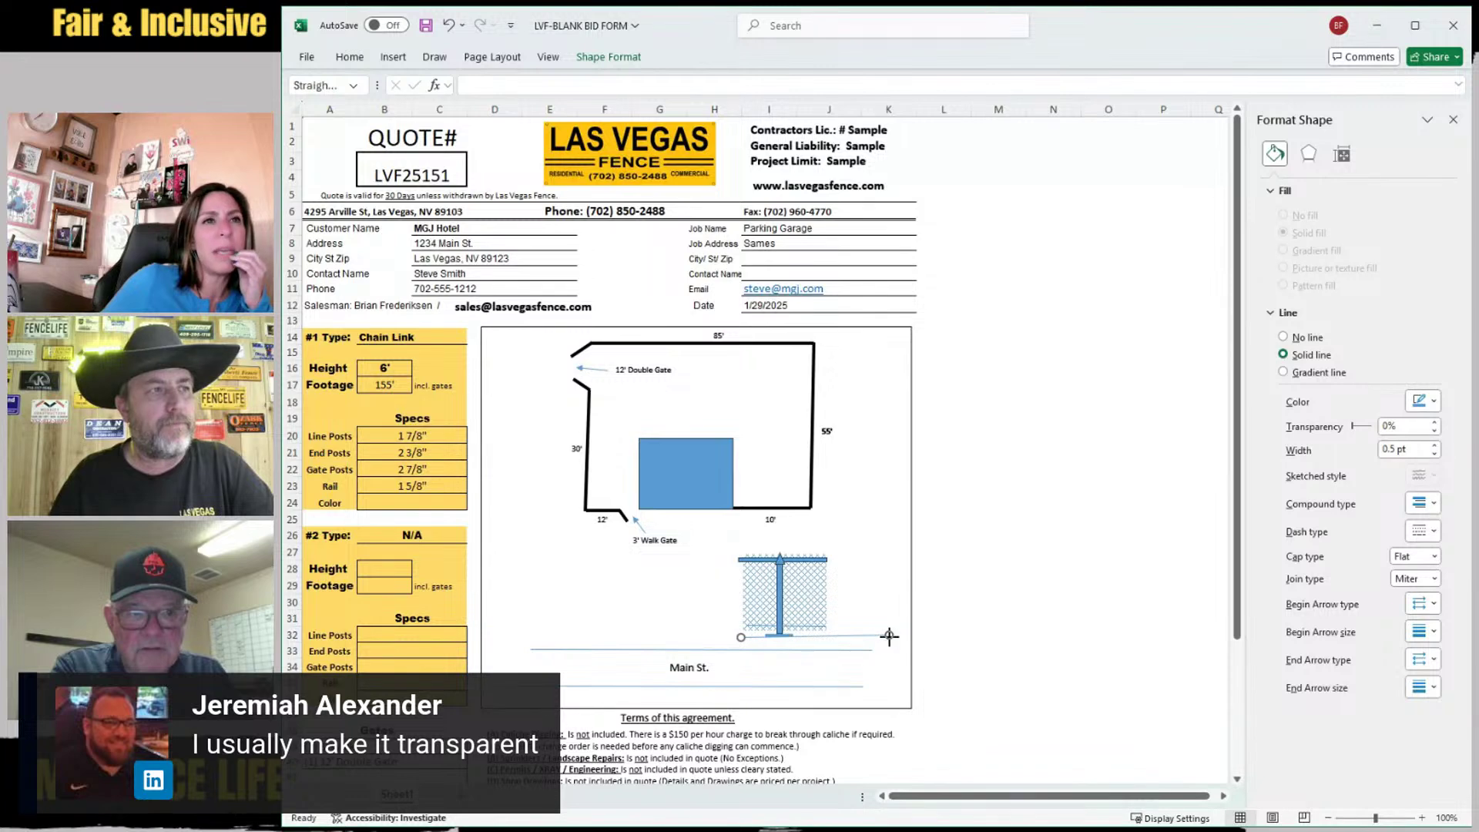
left_click_drag(888, 636, 828, 635)
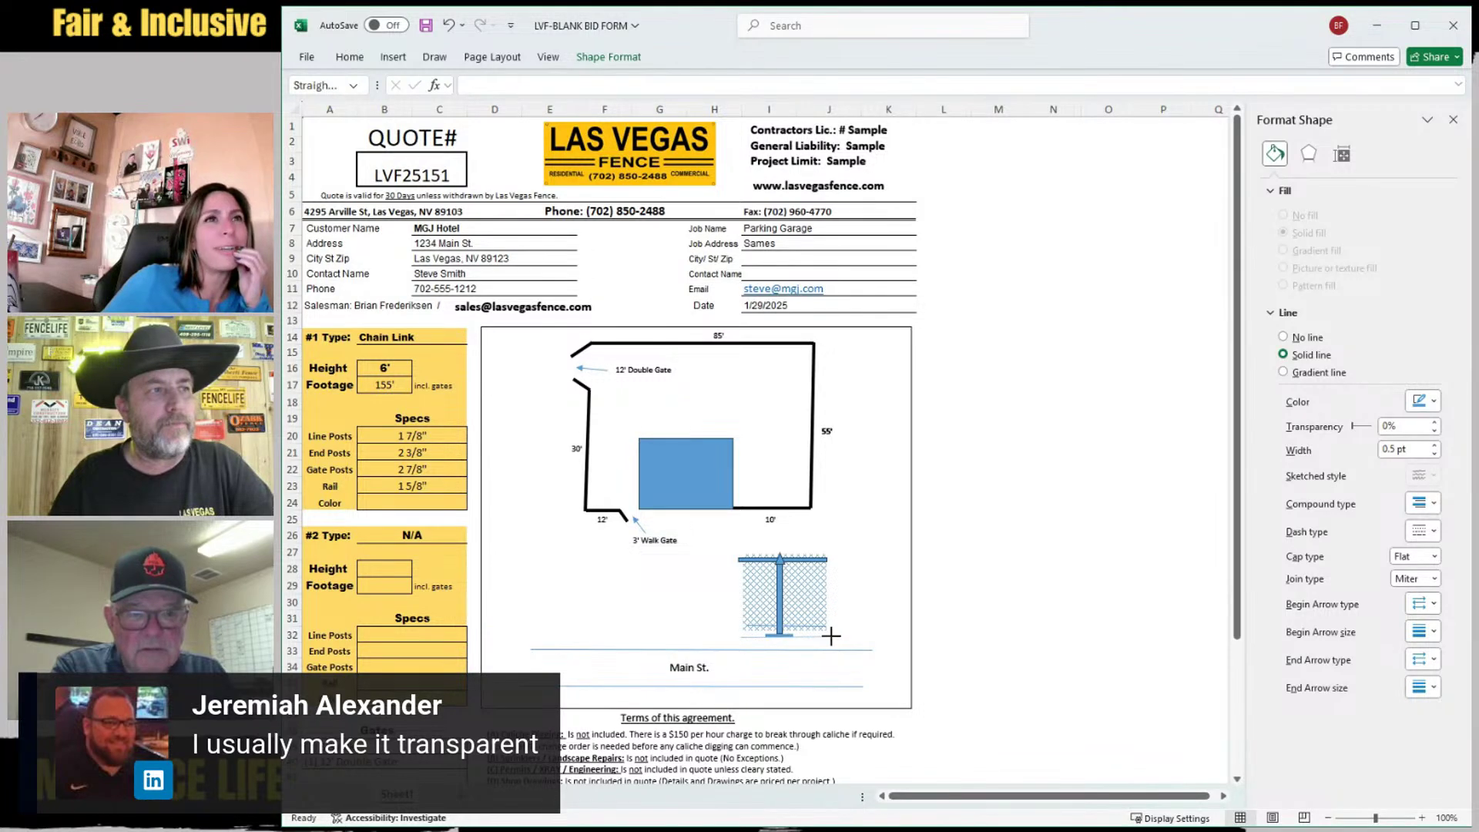
left_click(802, 600)
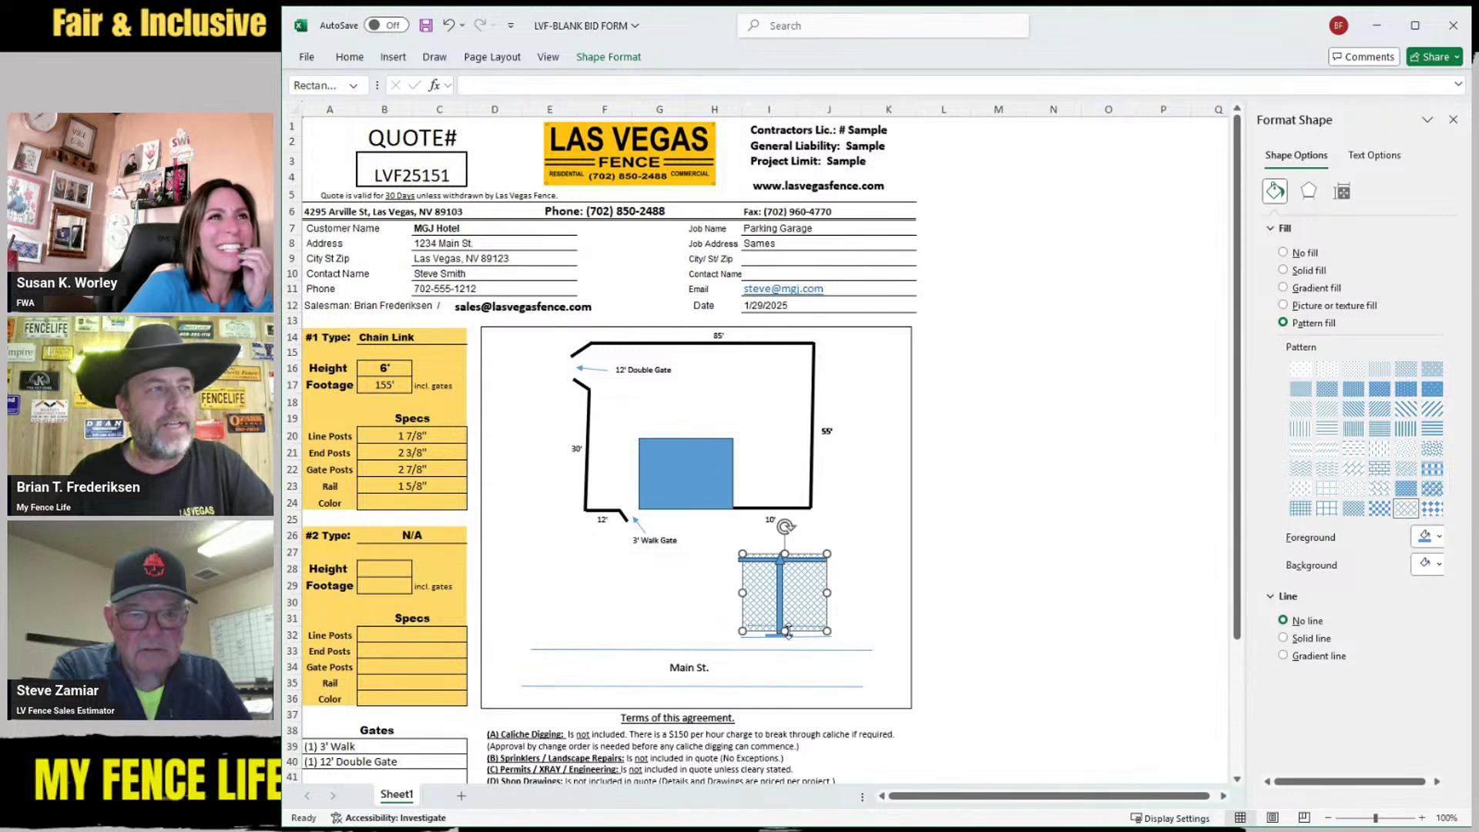
Nudge the chain-link panel into position against the new bottom rail
left_click_drag(784, 630, 783, 633)
left_click(762, 625)
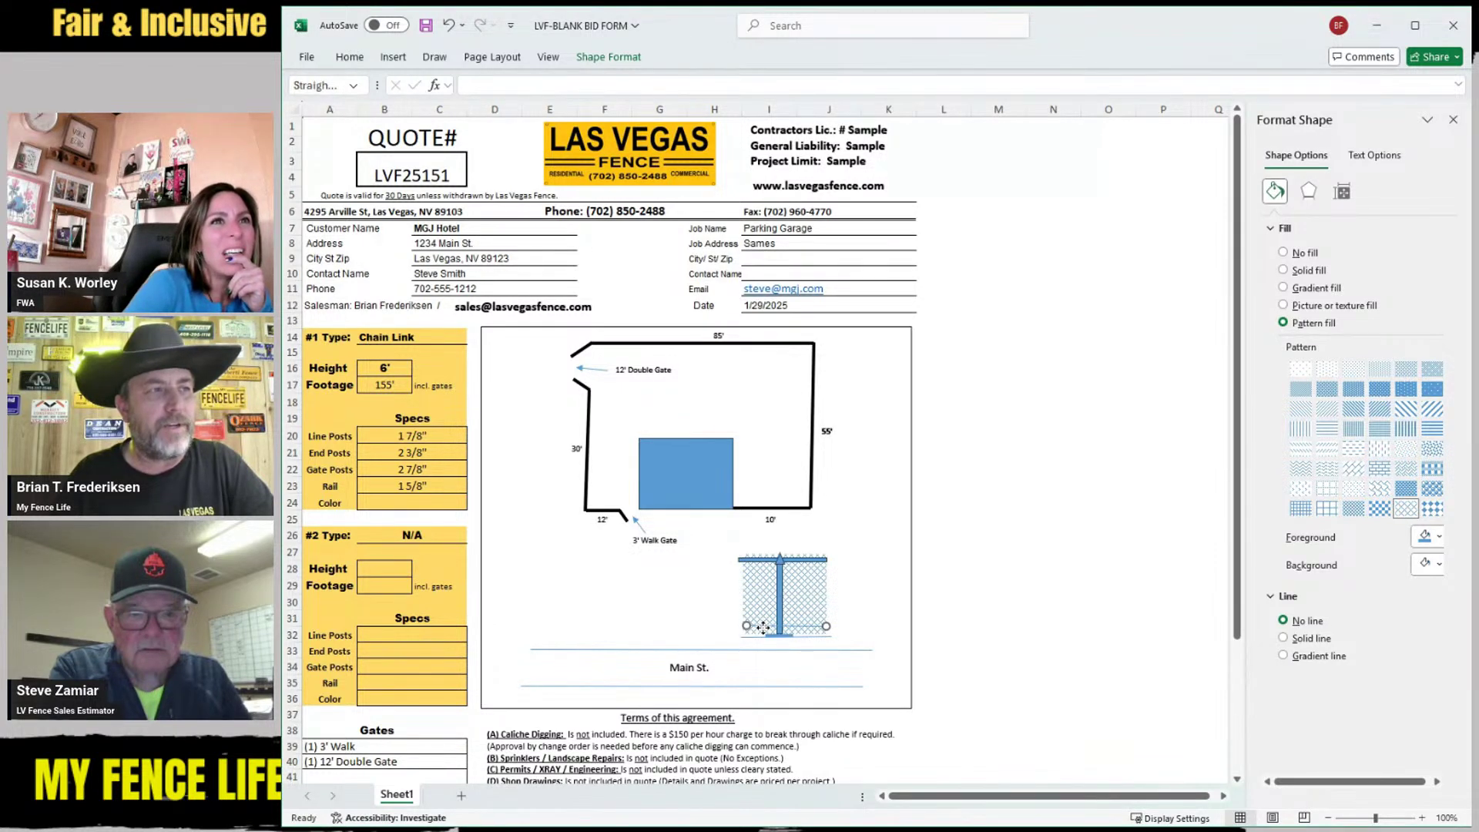
left_click(701, 619)
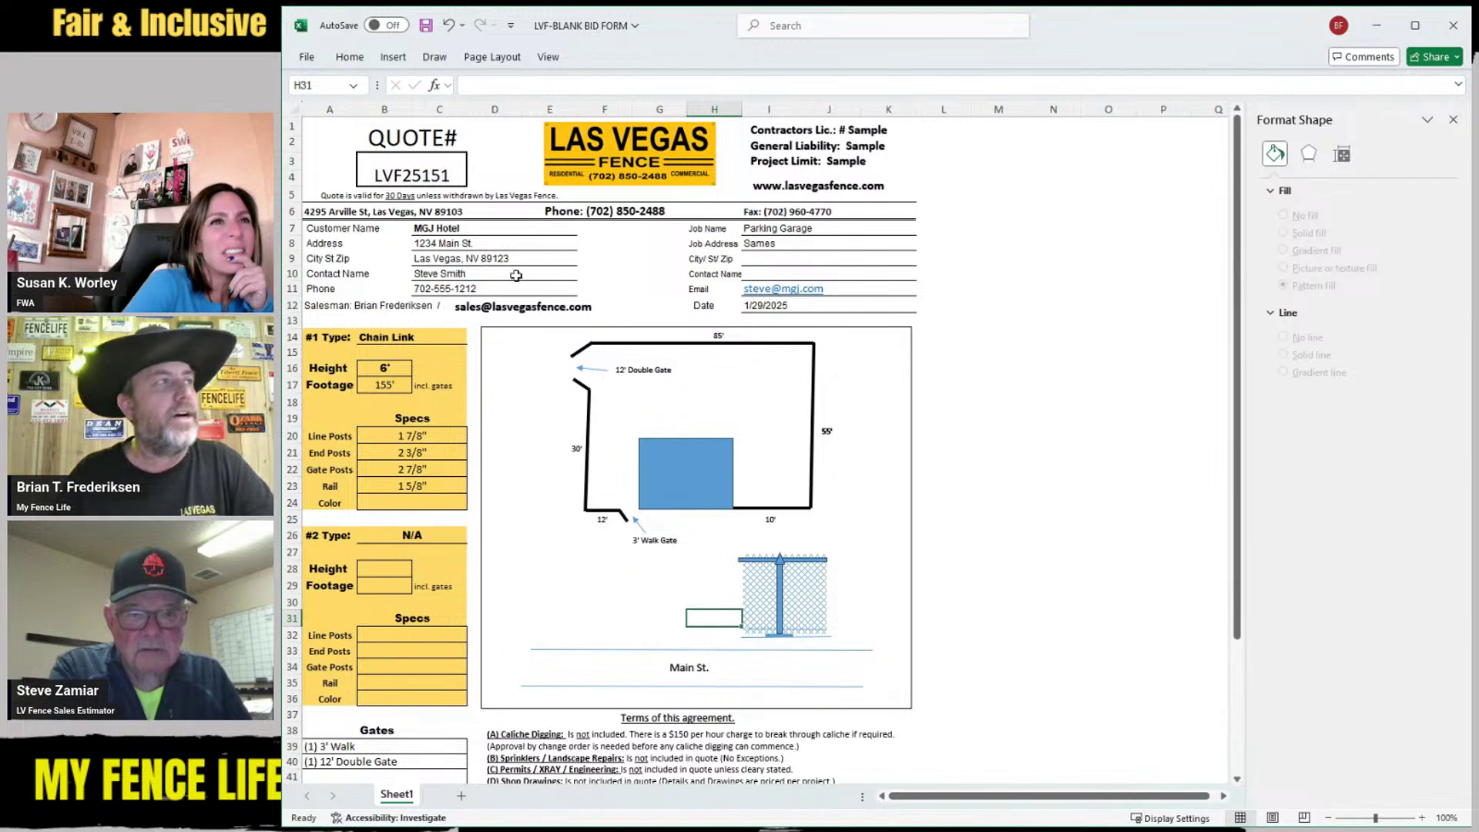
Draw a vertical double-headed arrow beside the panel's left edge, spanning its full height
left_click(393, 58)
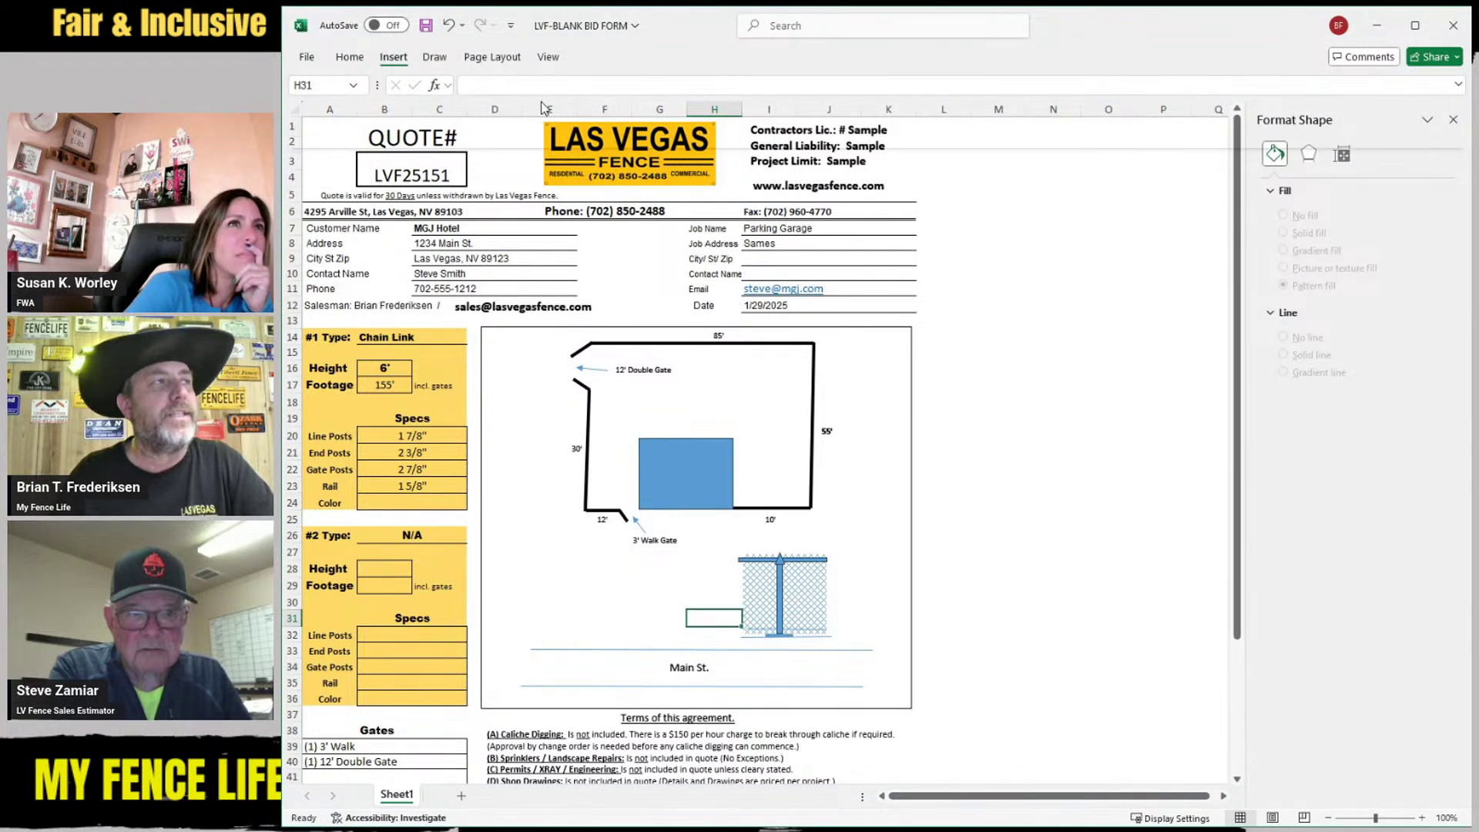
left_click(546, 214)
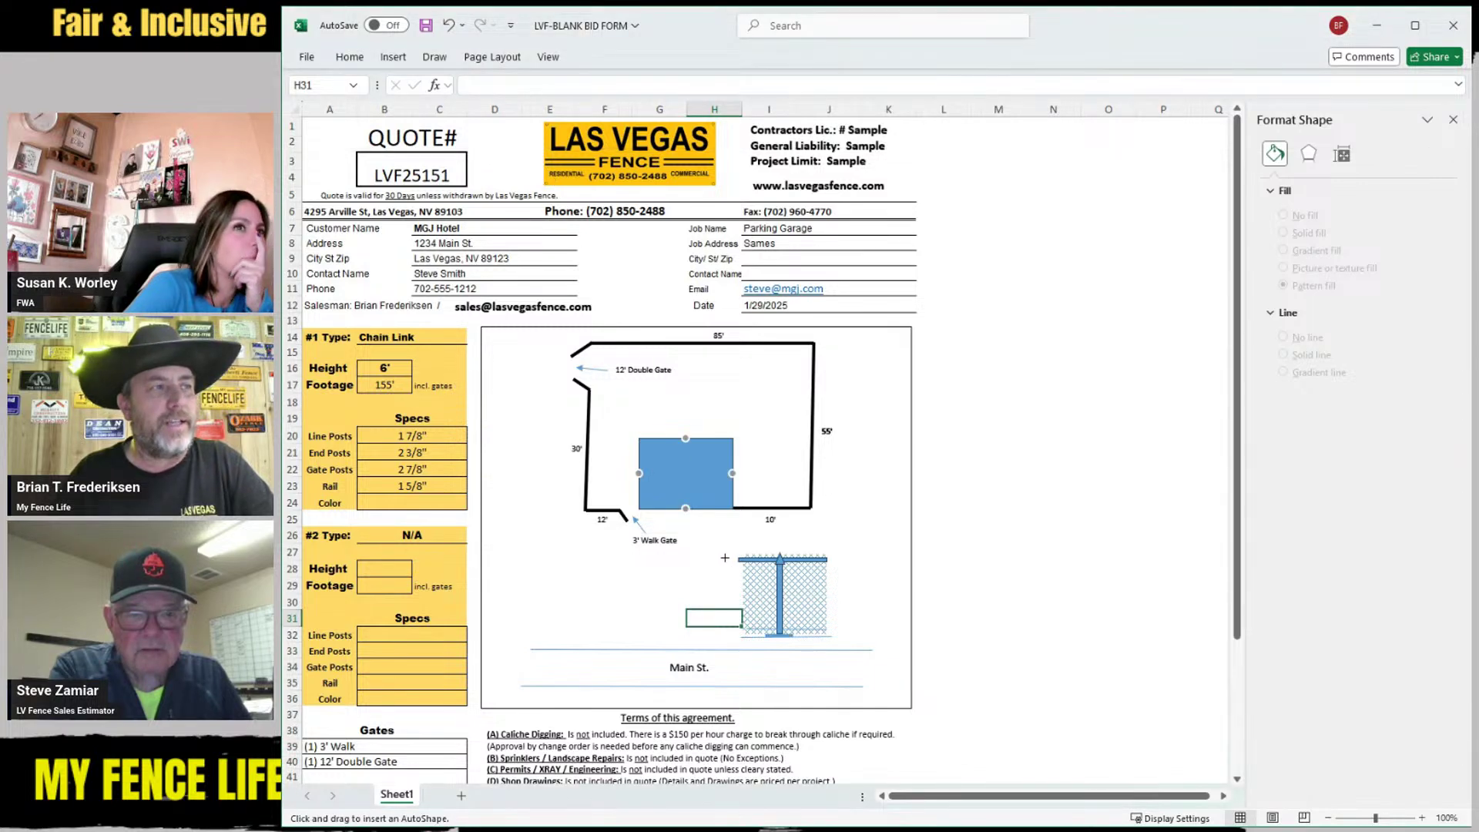
left_click_drag(724, 557, 721, 638)
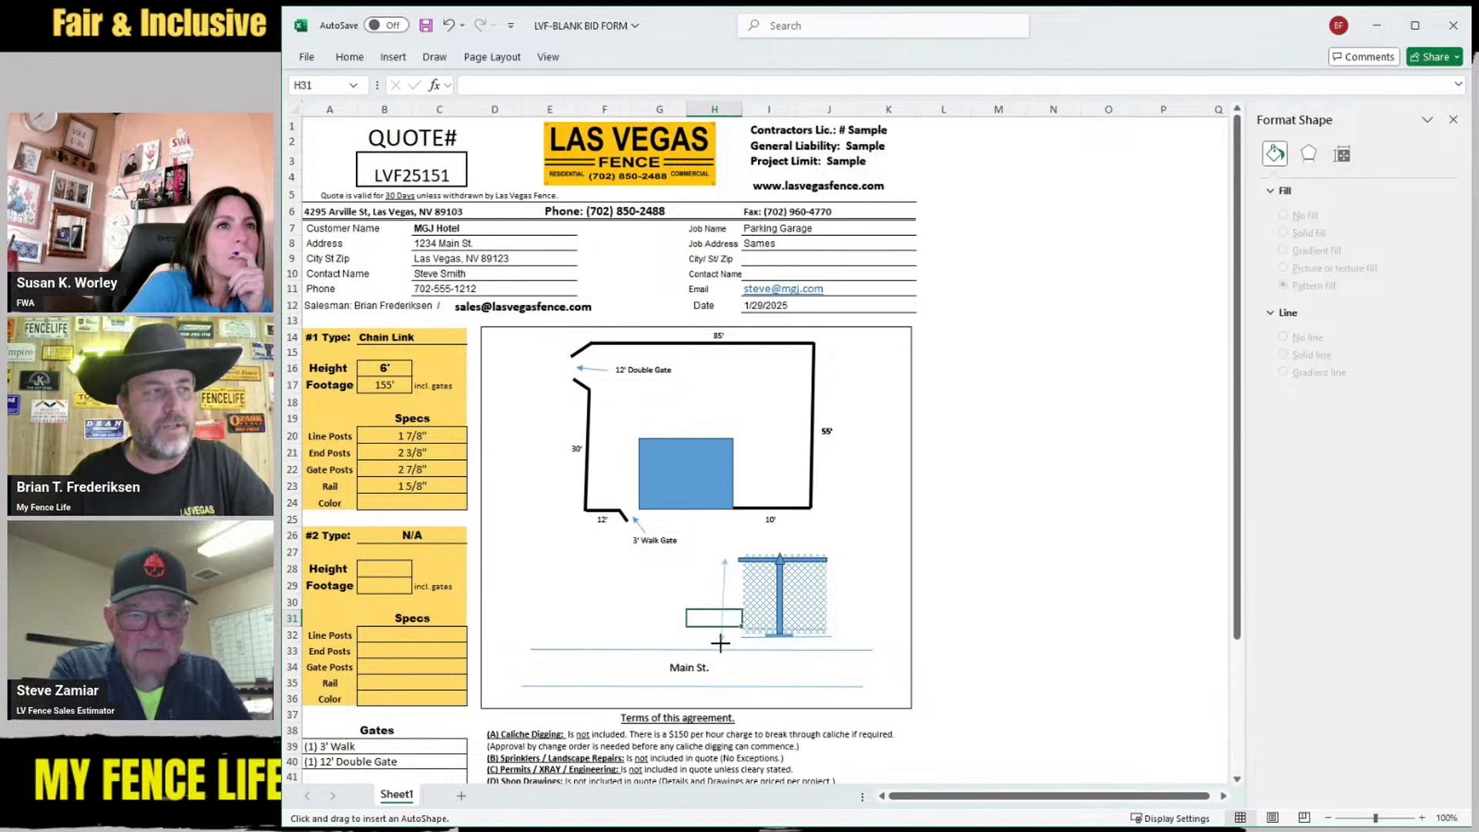
mouse_move(720, 640)
left_mouse_down()
mouse_move(732, 595)
mouse_move(726, 632)
left_mouse_up()
left_click(692, 577)
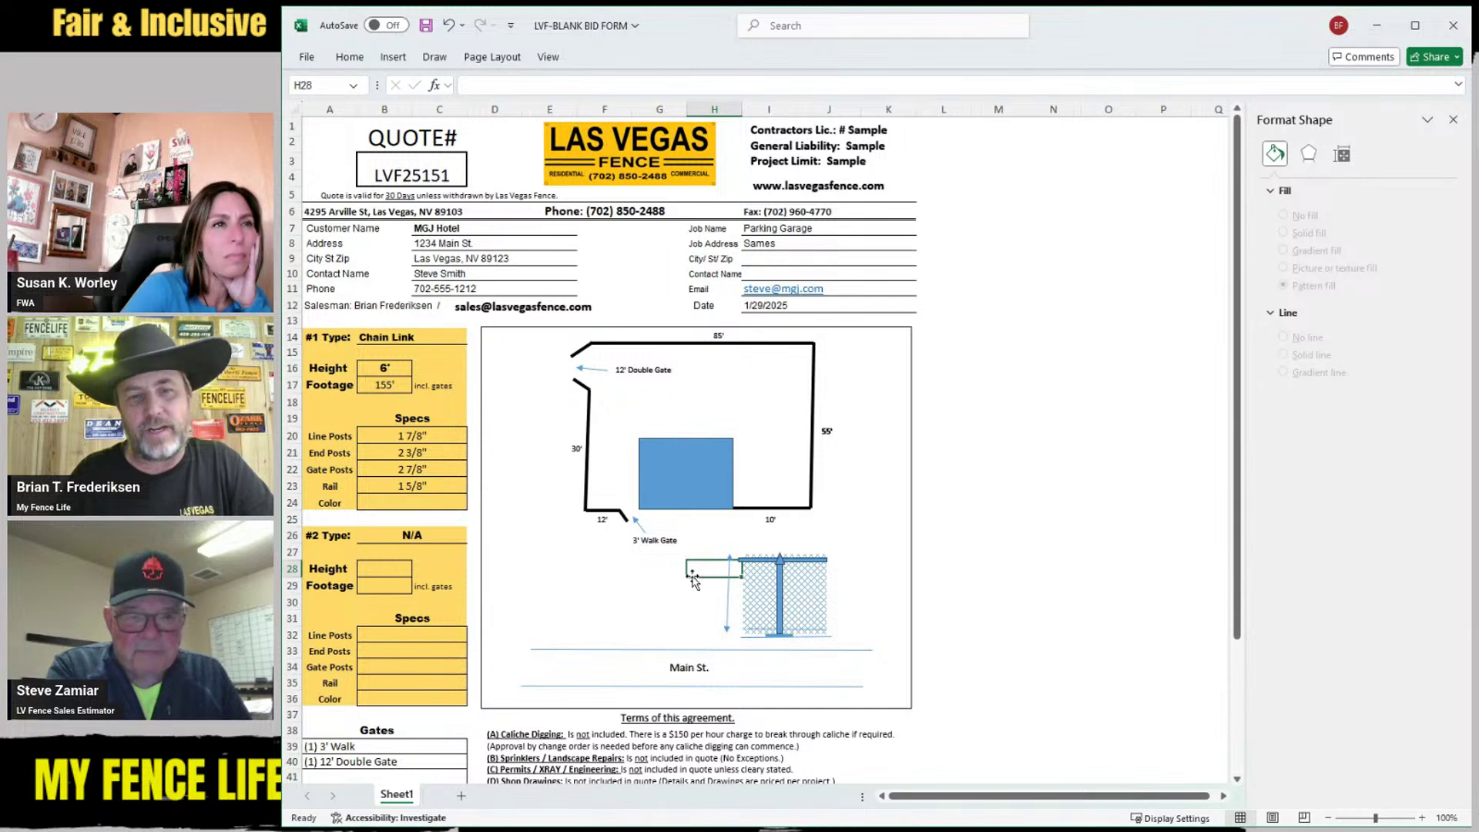
left_click(875, 585)
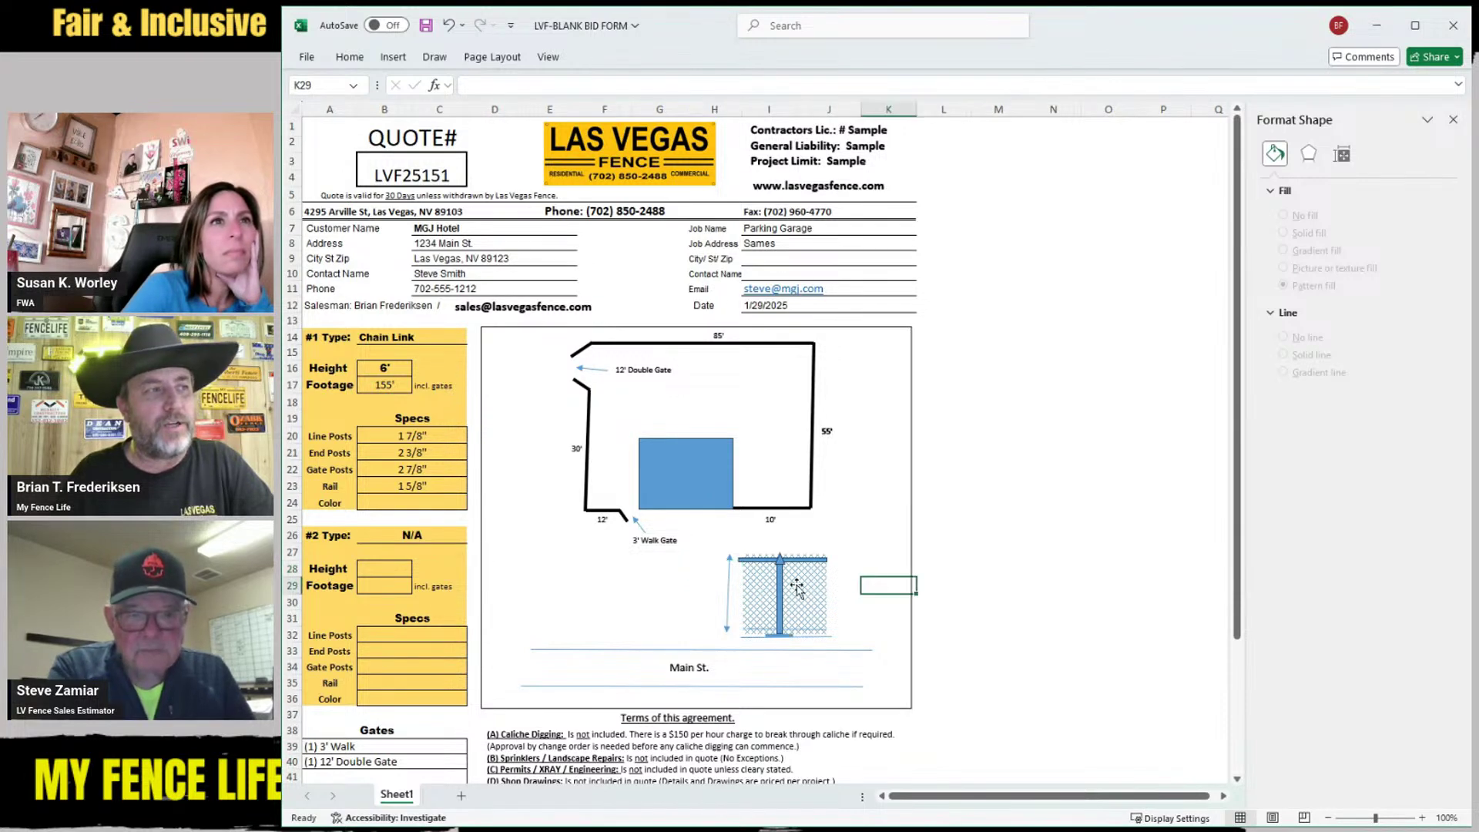
left_click(725, 594)
left_click_drag(725, 594, 727, 596)
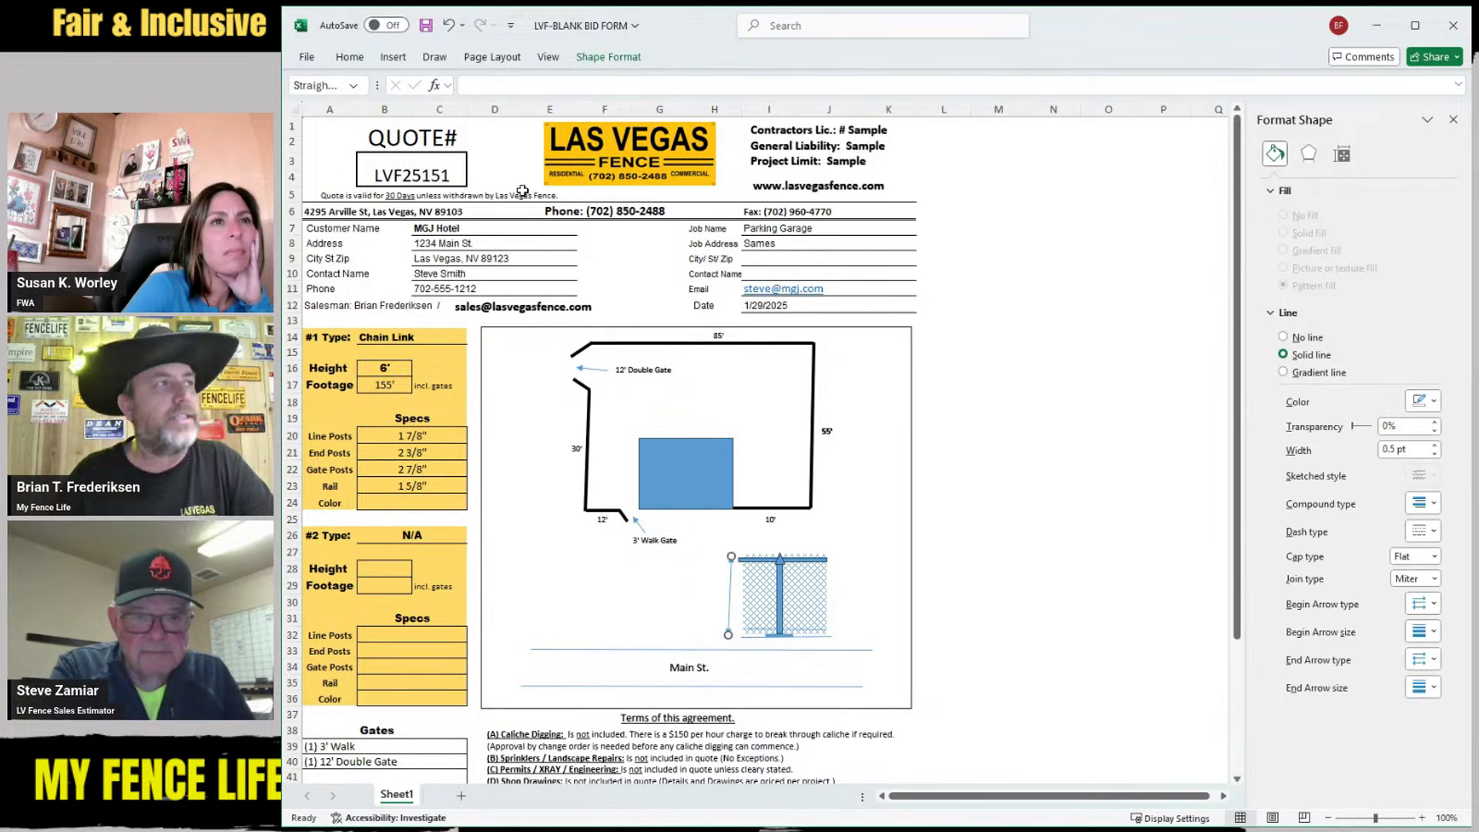
Paste a copy of the 10' dimension label, then undo the resize of the copy
left_click(689, 667)
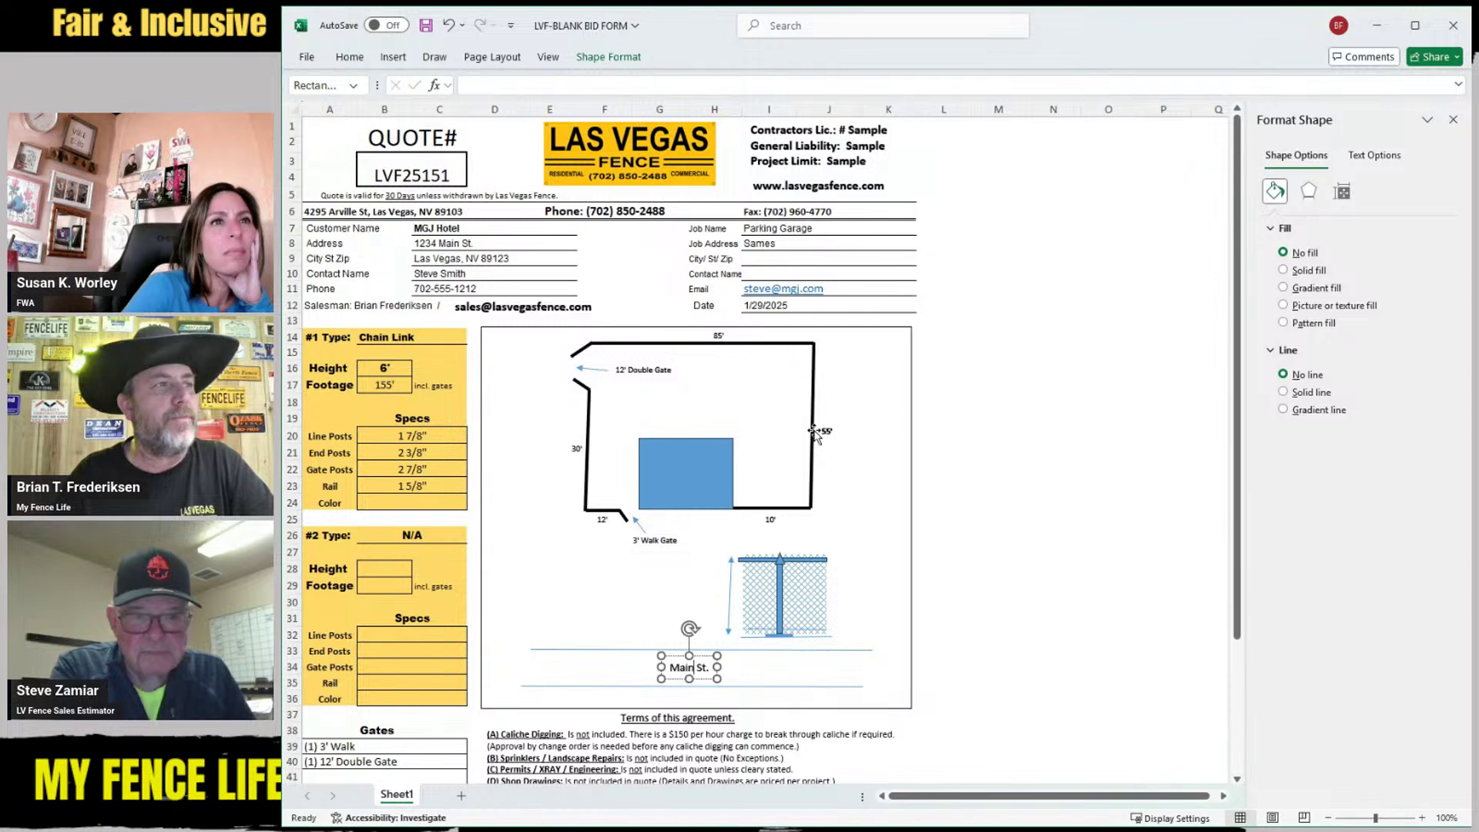
left_click(768, 523)
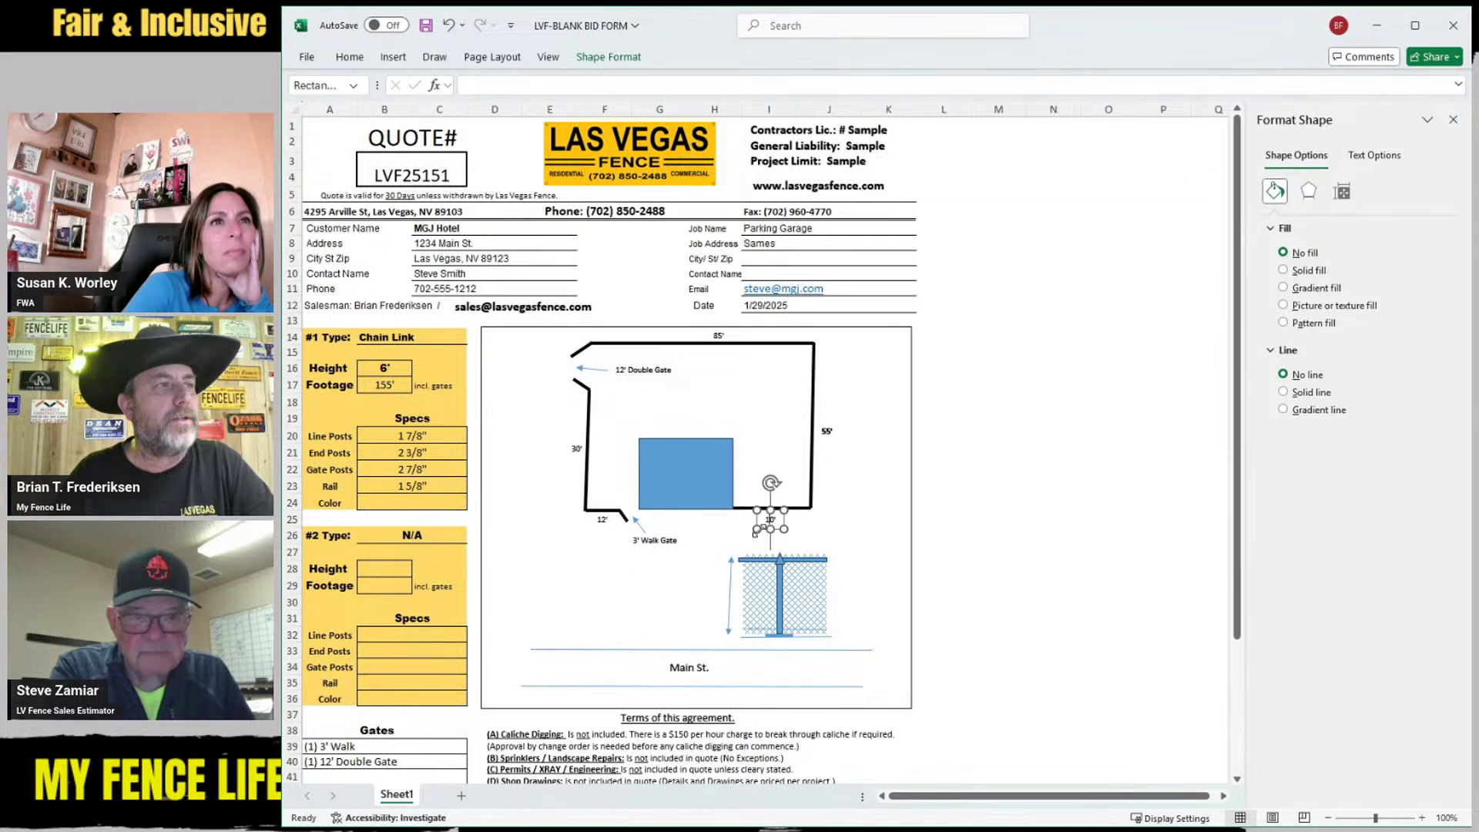
key("ctrl+v")
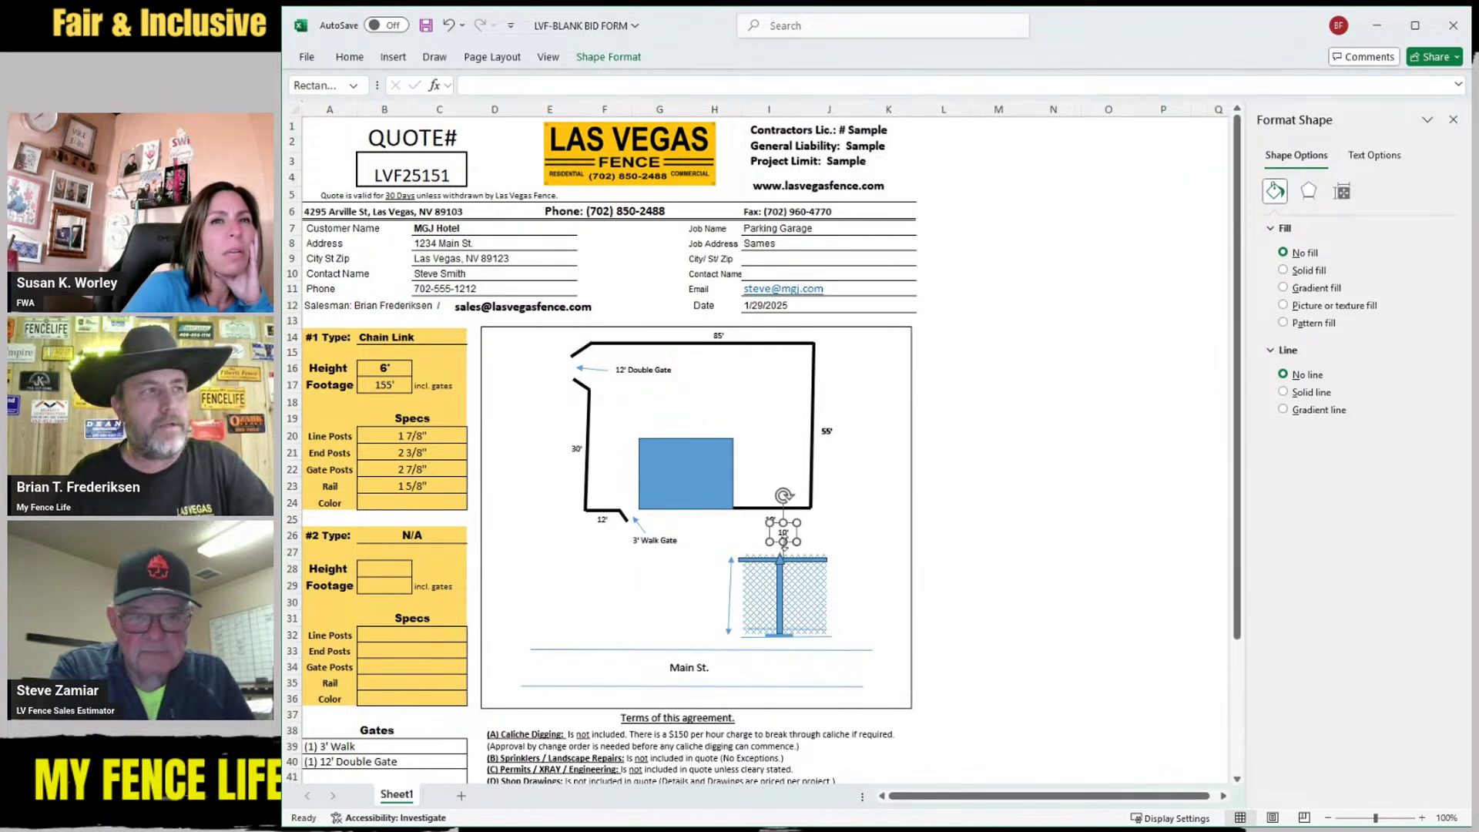
left_click_drag(797, 543, 762, 539)
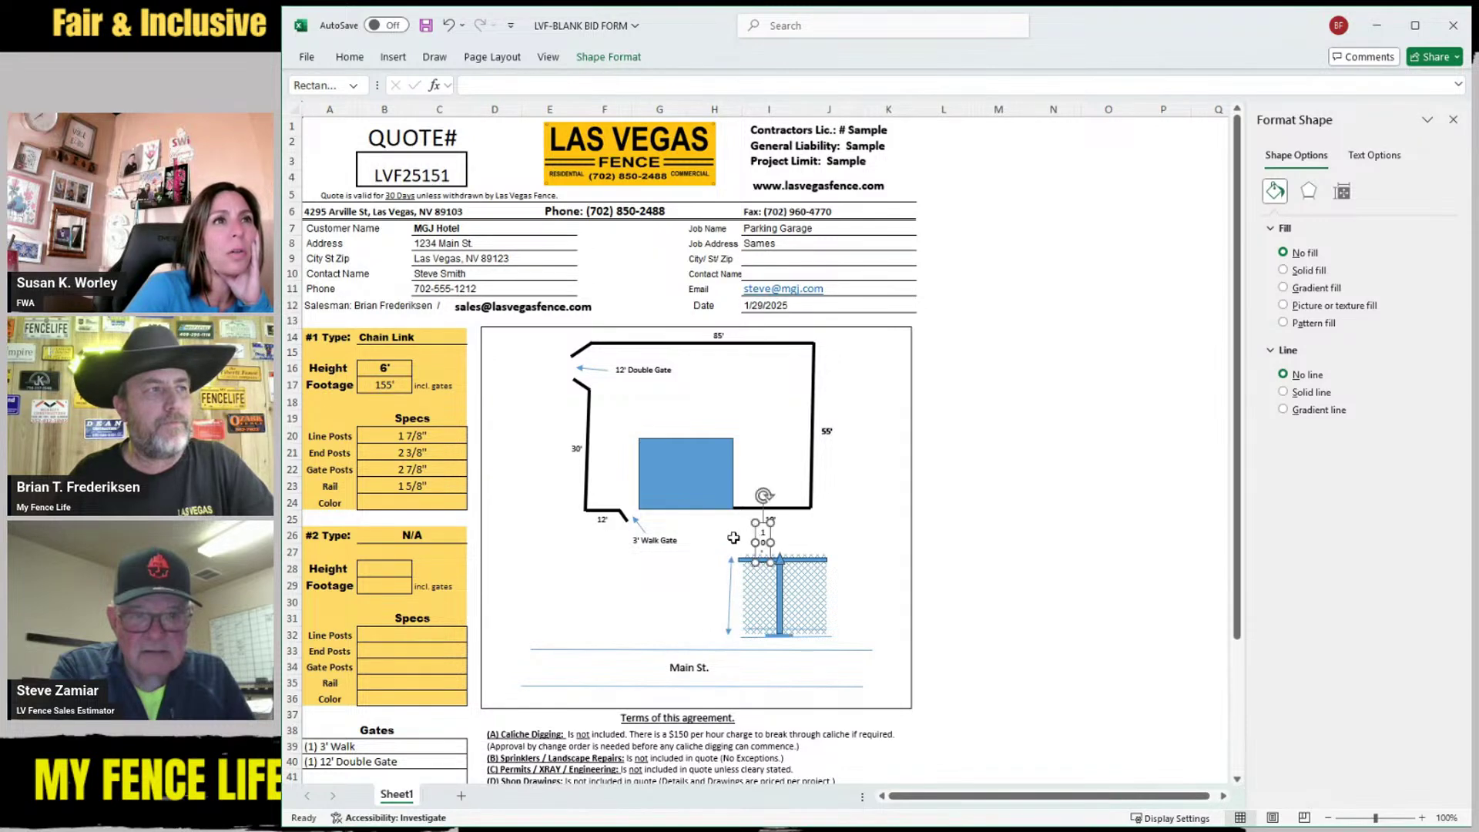
left_click(732, 536)
left_click(764, 542)
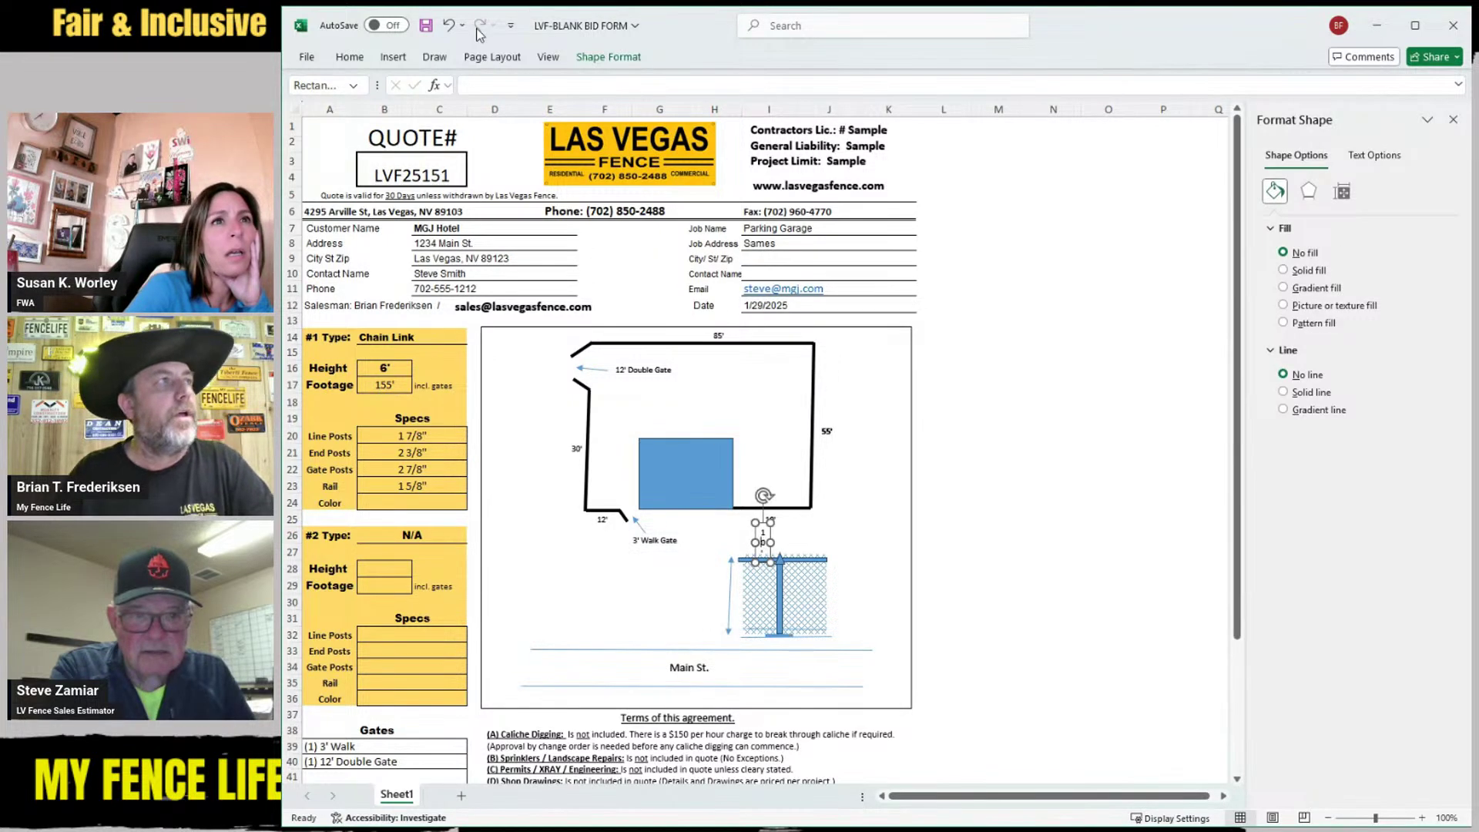
left_click(449, 25)
left_click(447, 27)
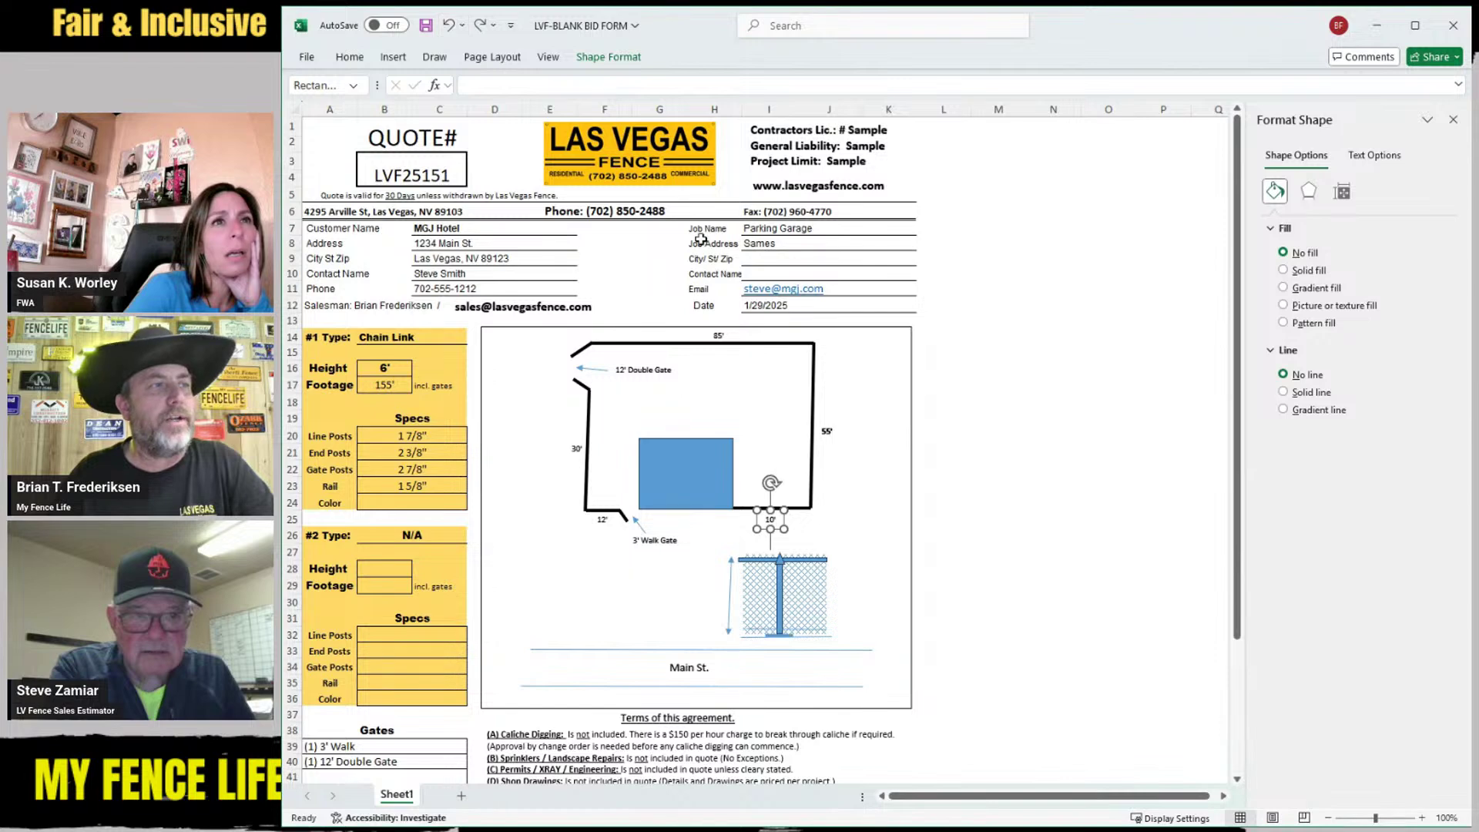
left_click(645, 561)
Move a copy of the 12' gate label beside the height arrow as the 6' label
left_click(605, 524)
left_click(600, 530)
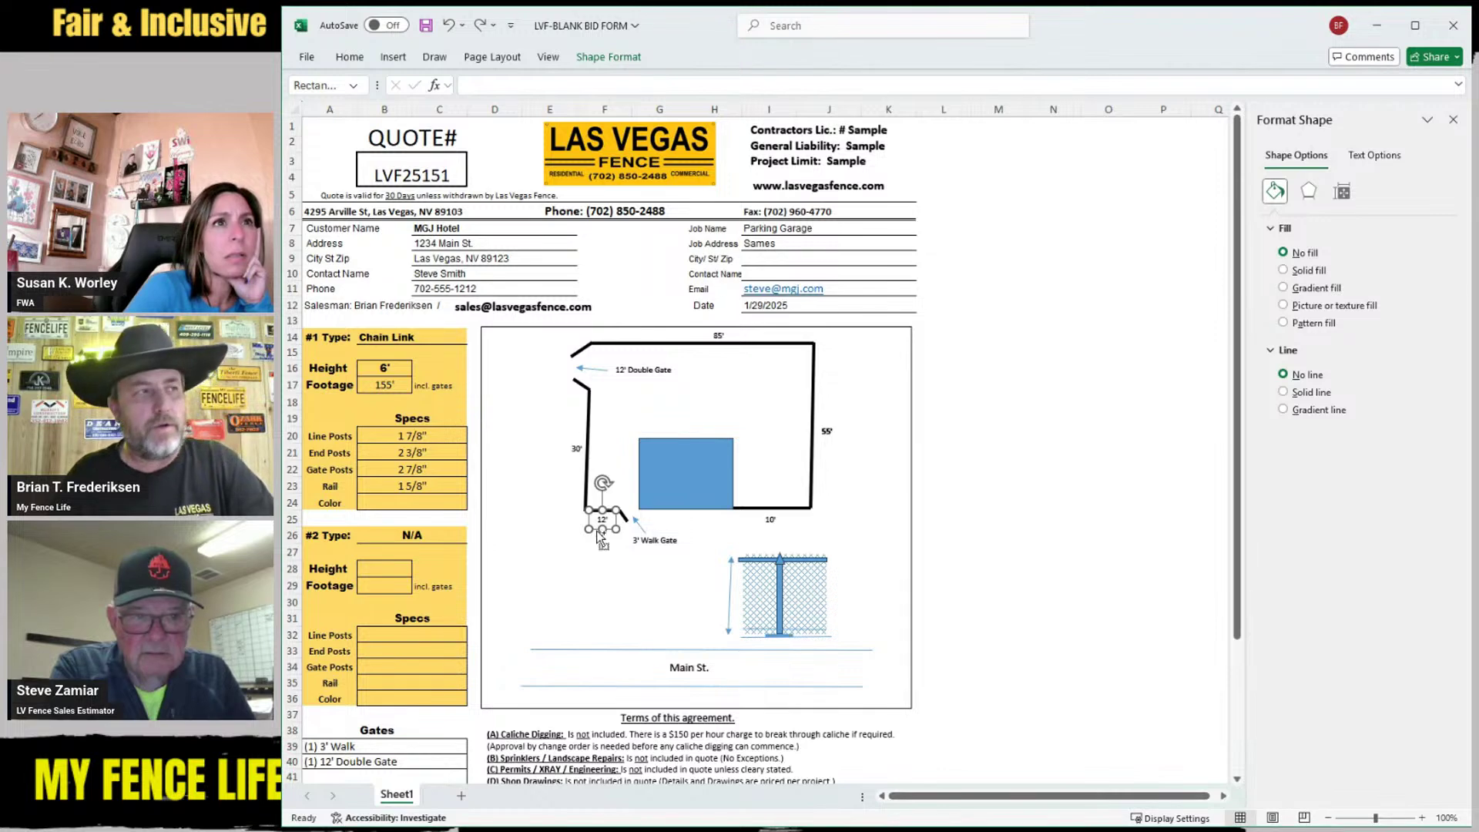
left_click_drag(598, 537, 611, 548)
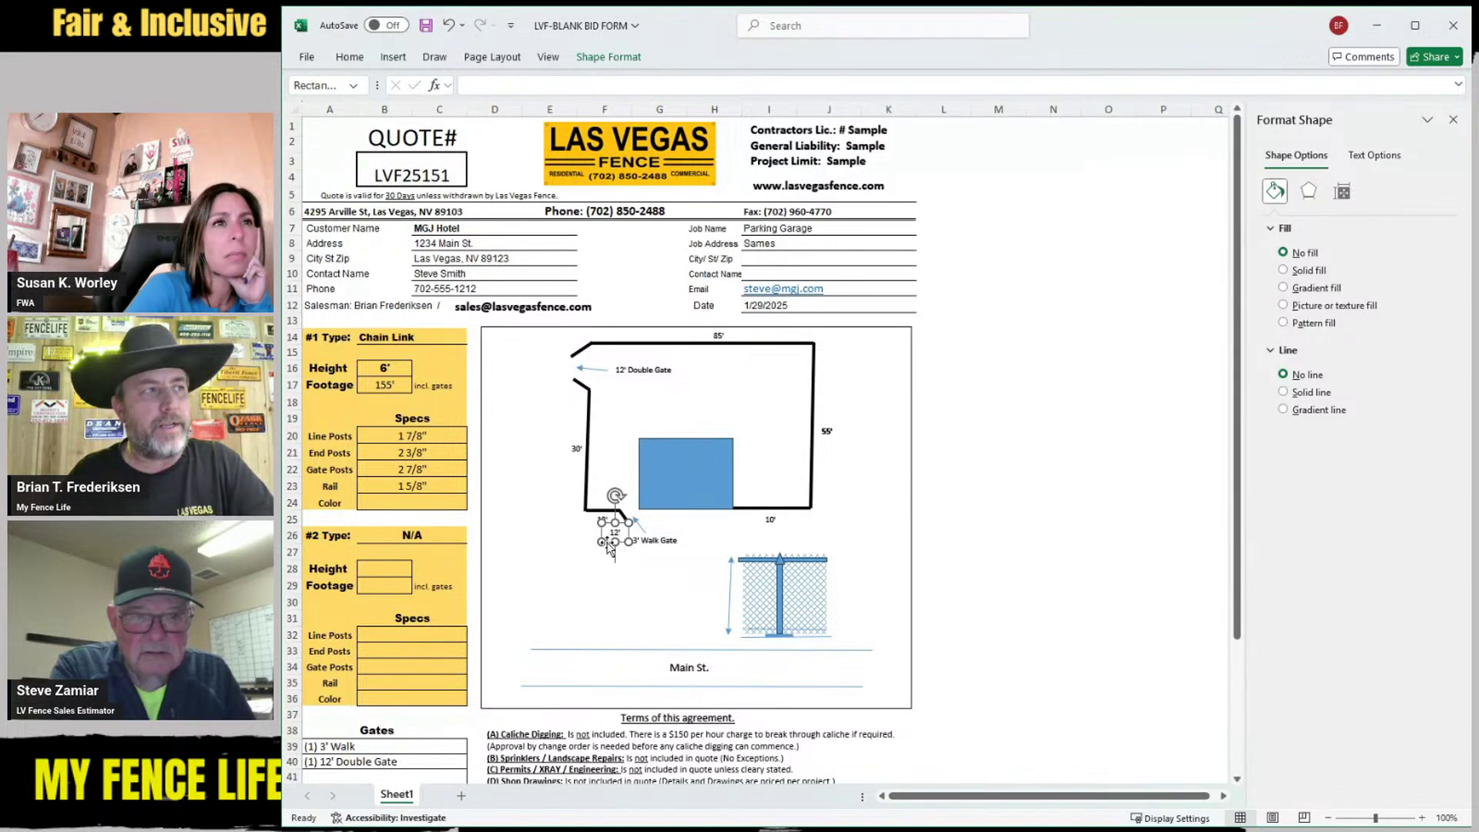
left_click_drag(607, 539, 710, 608)
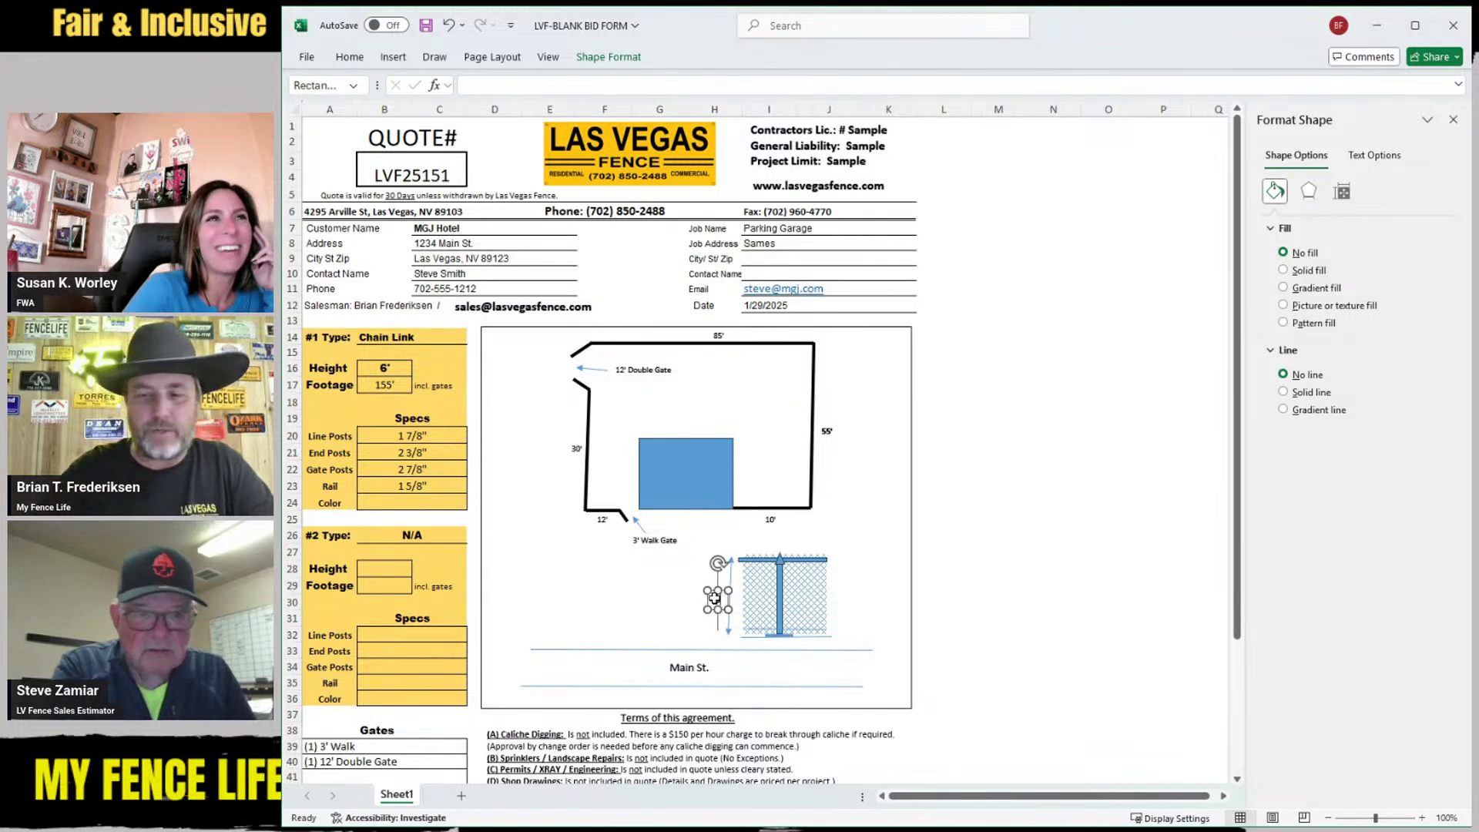
left_click(674, 604)
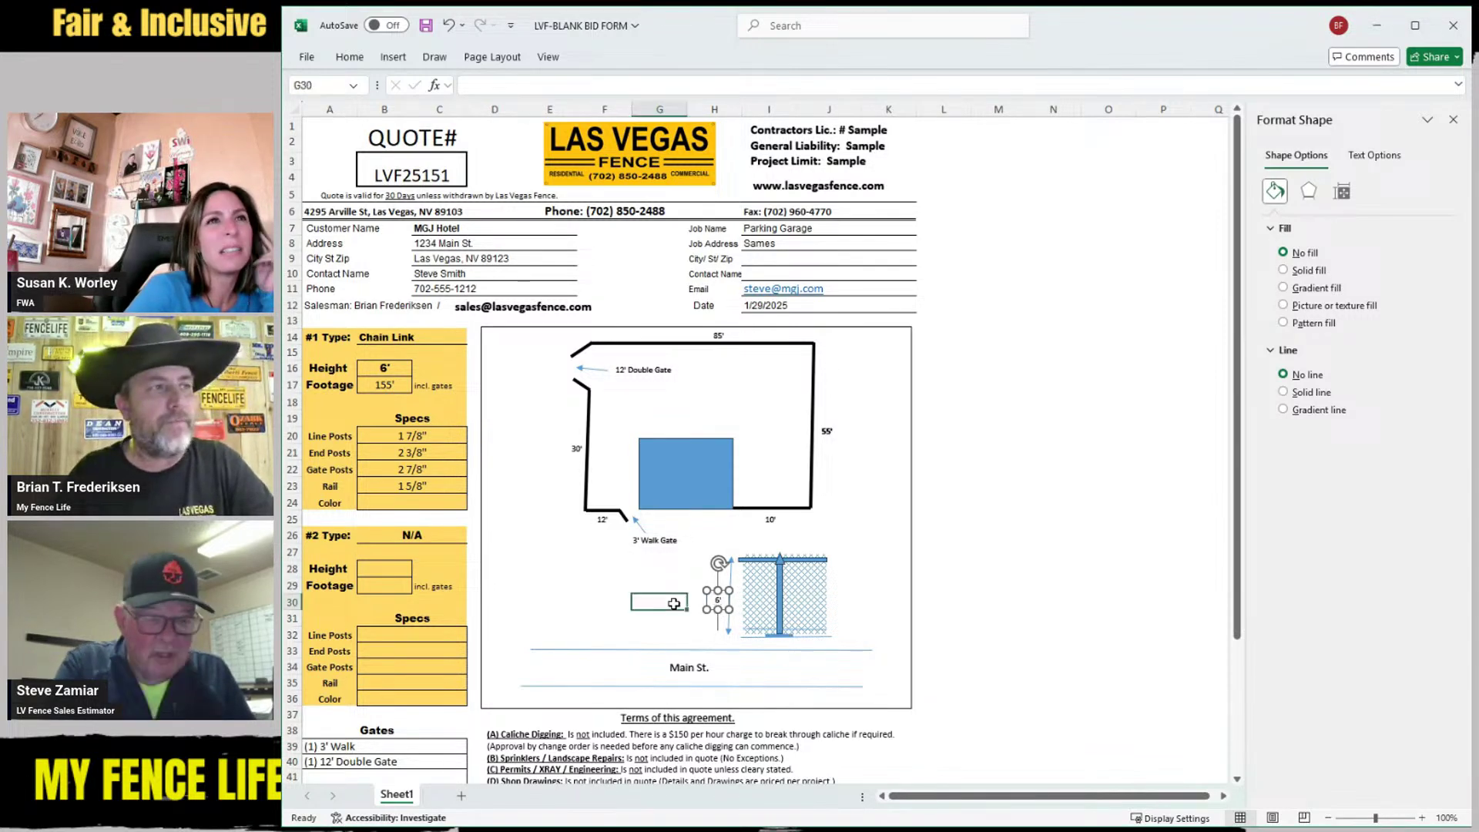
left_click(712, 617)
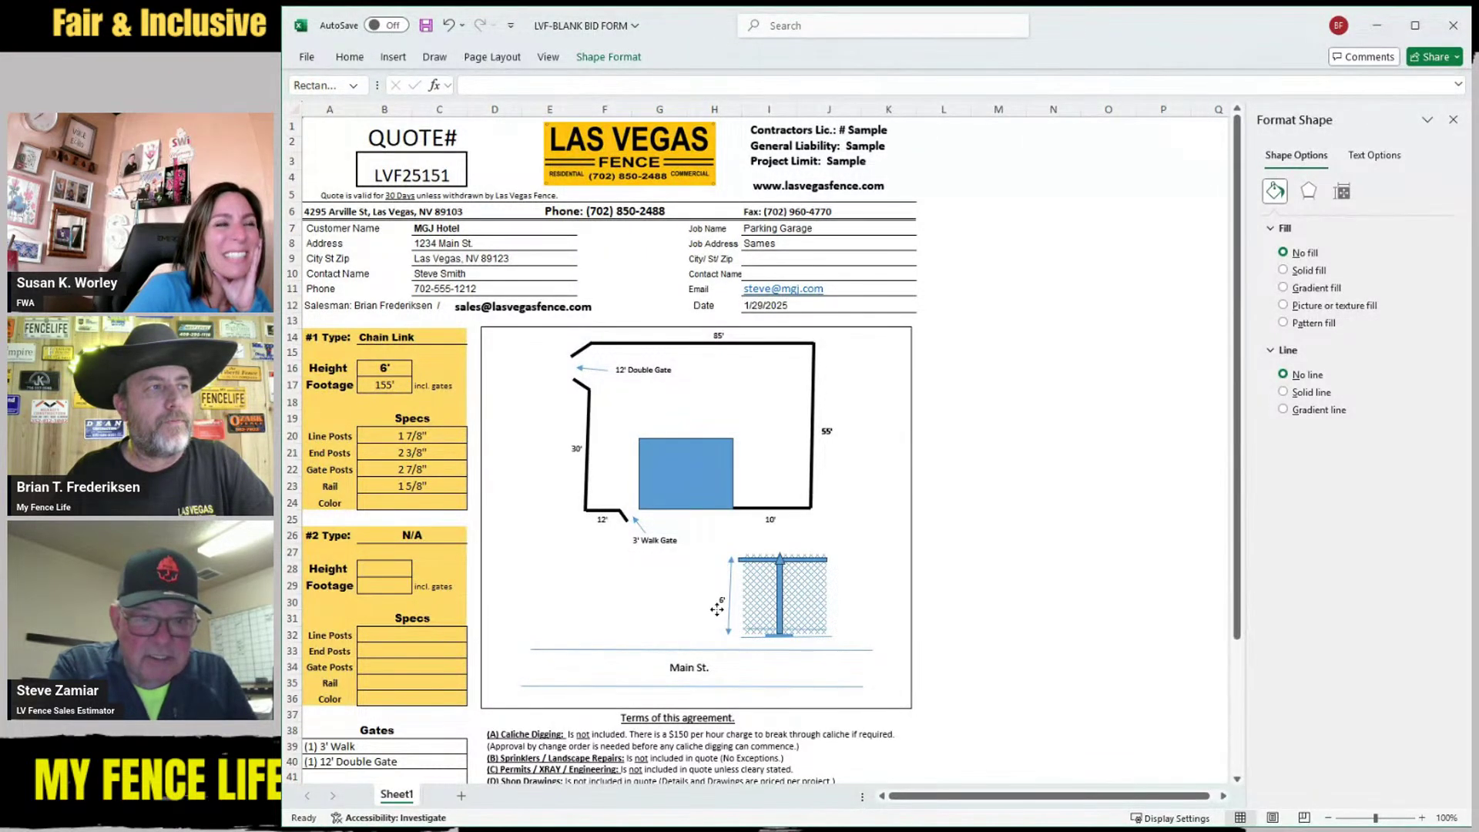
left_click(654, 588)
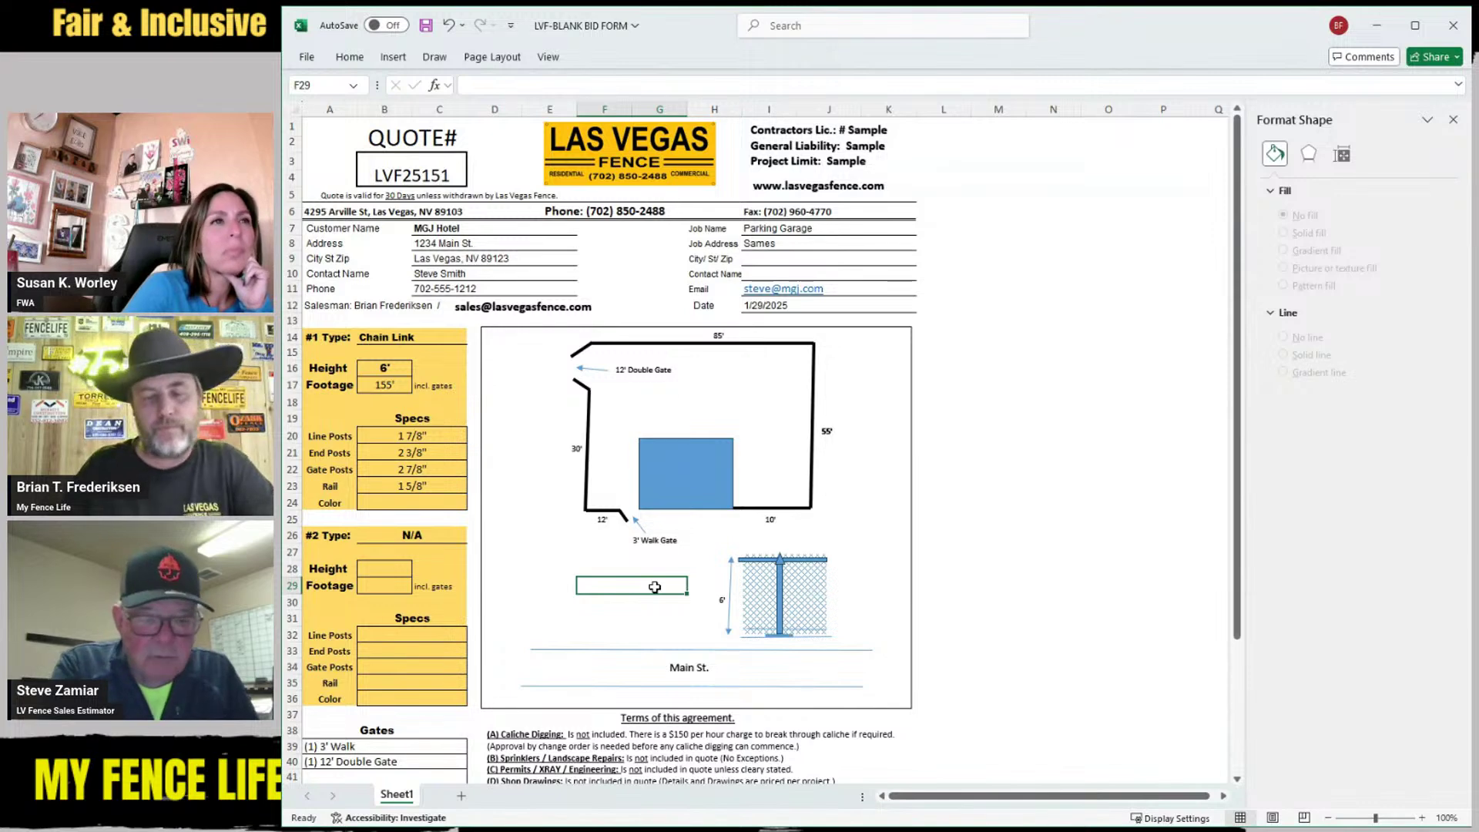
left_click(638, 616)
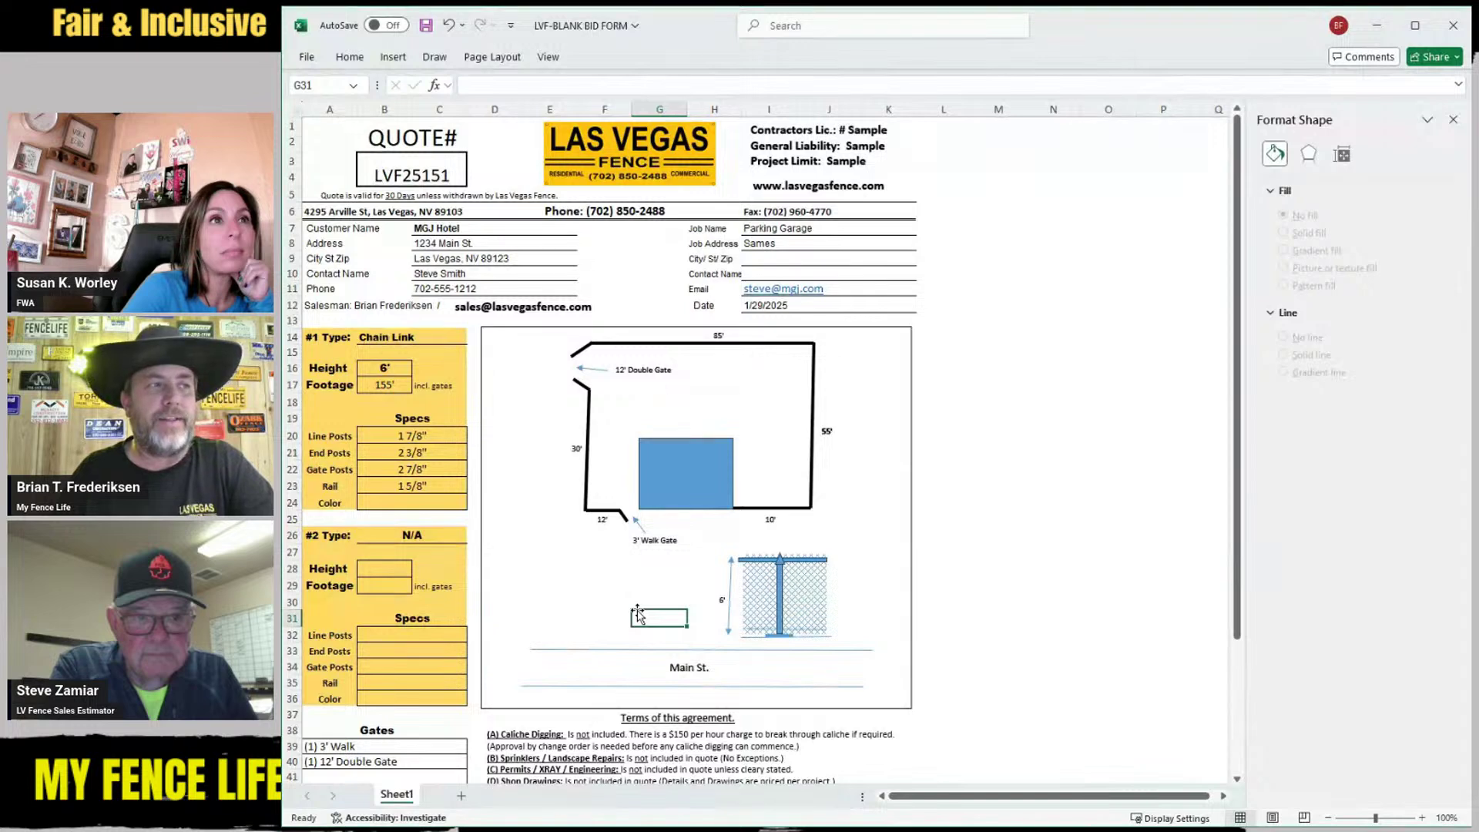
left_click(644, 588)
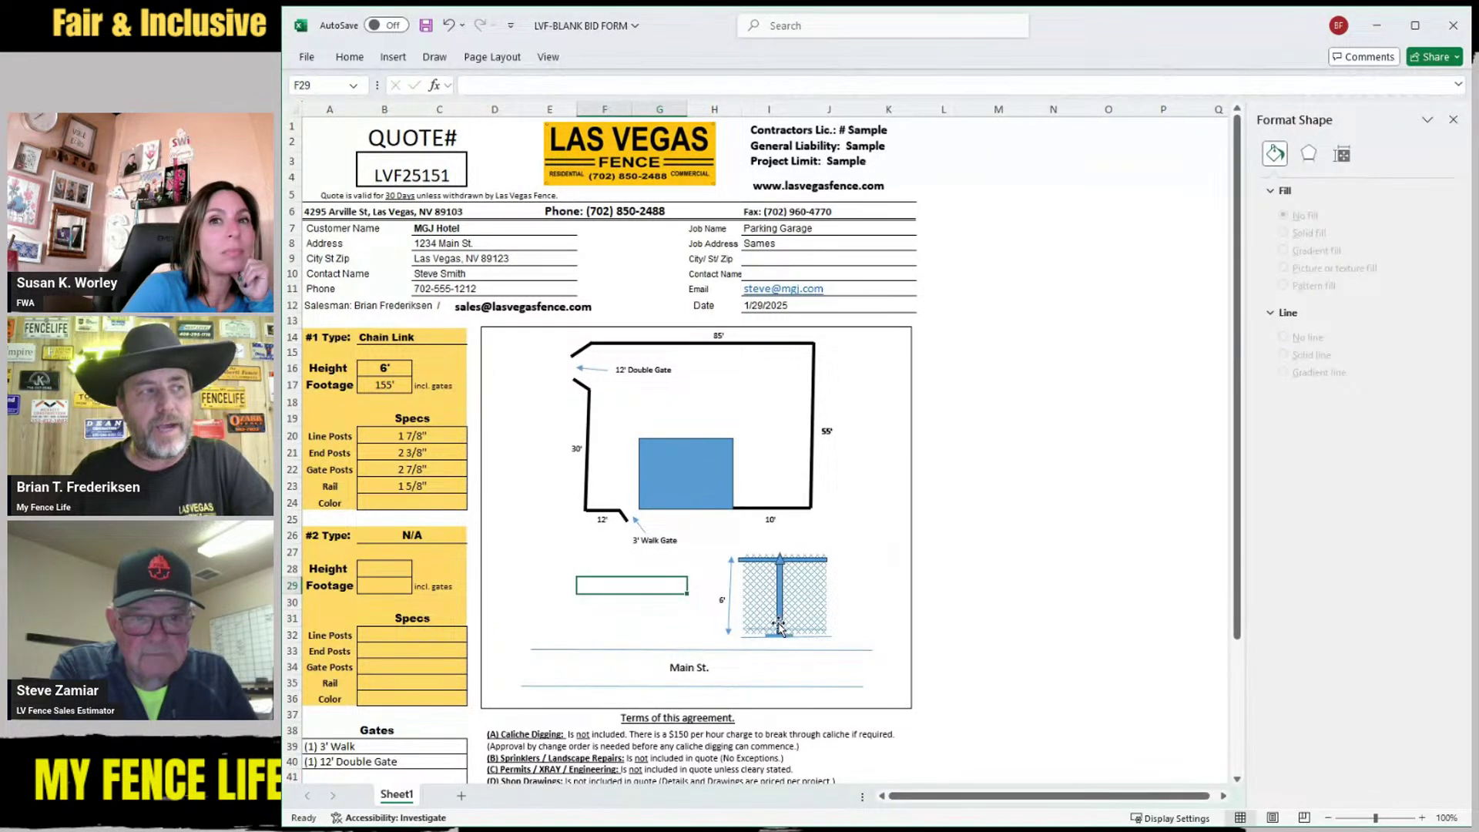
left_click(628, 618)
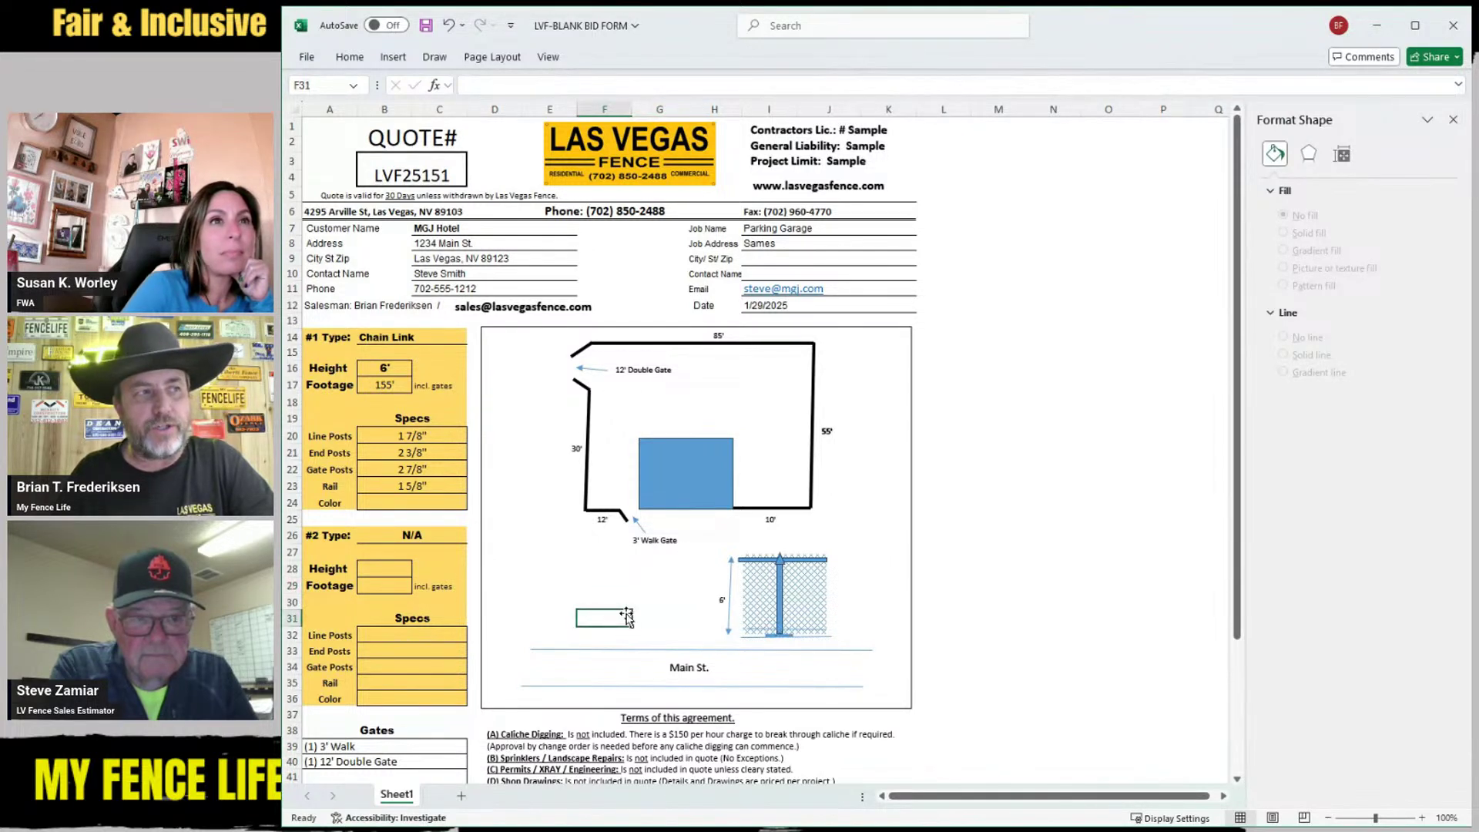
left_click(874, 616)
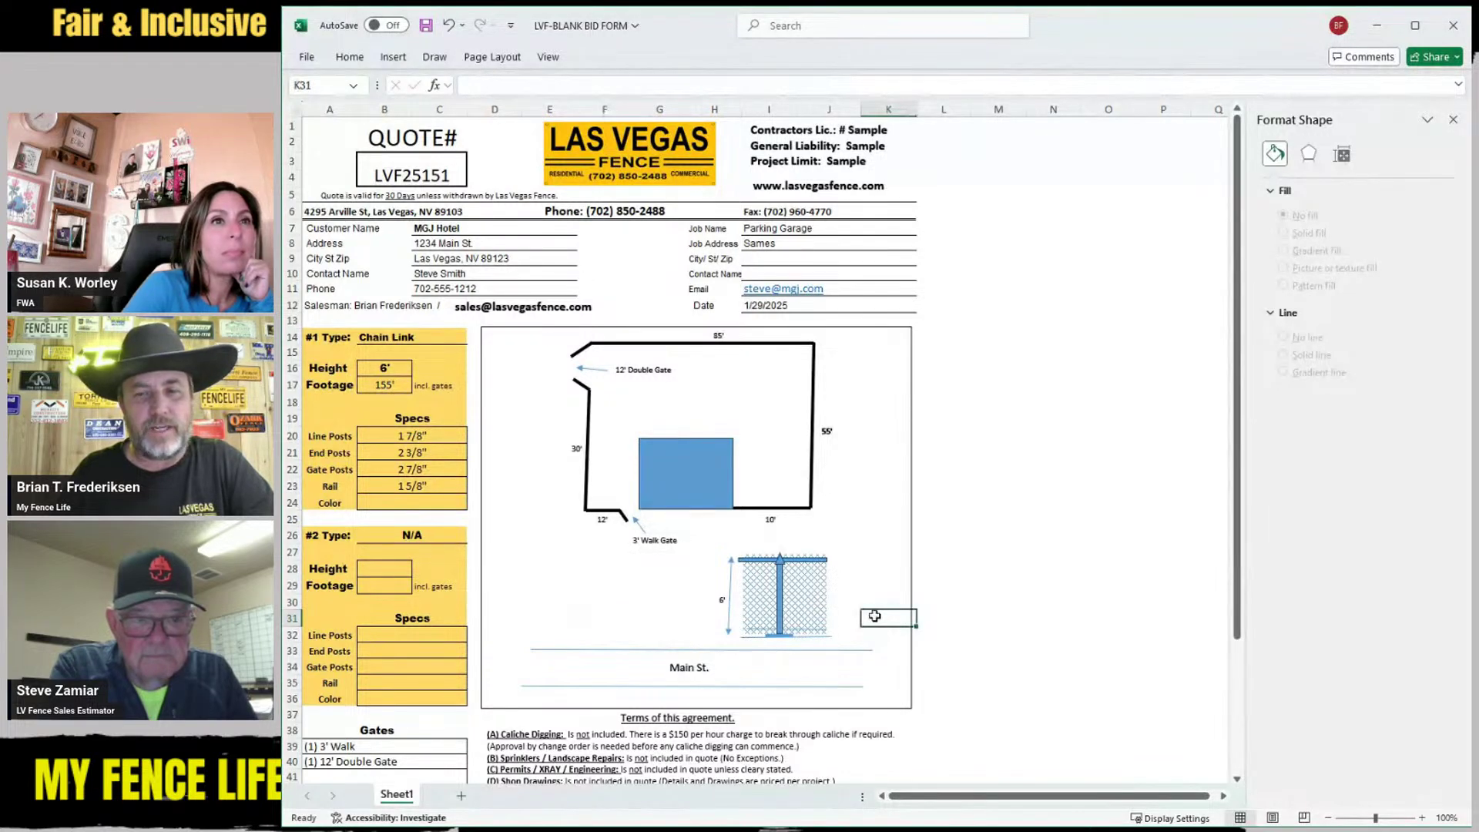
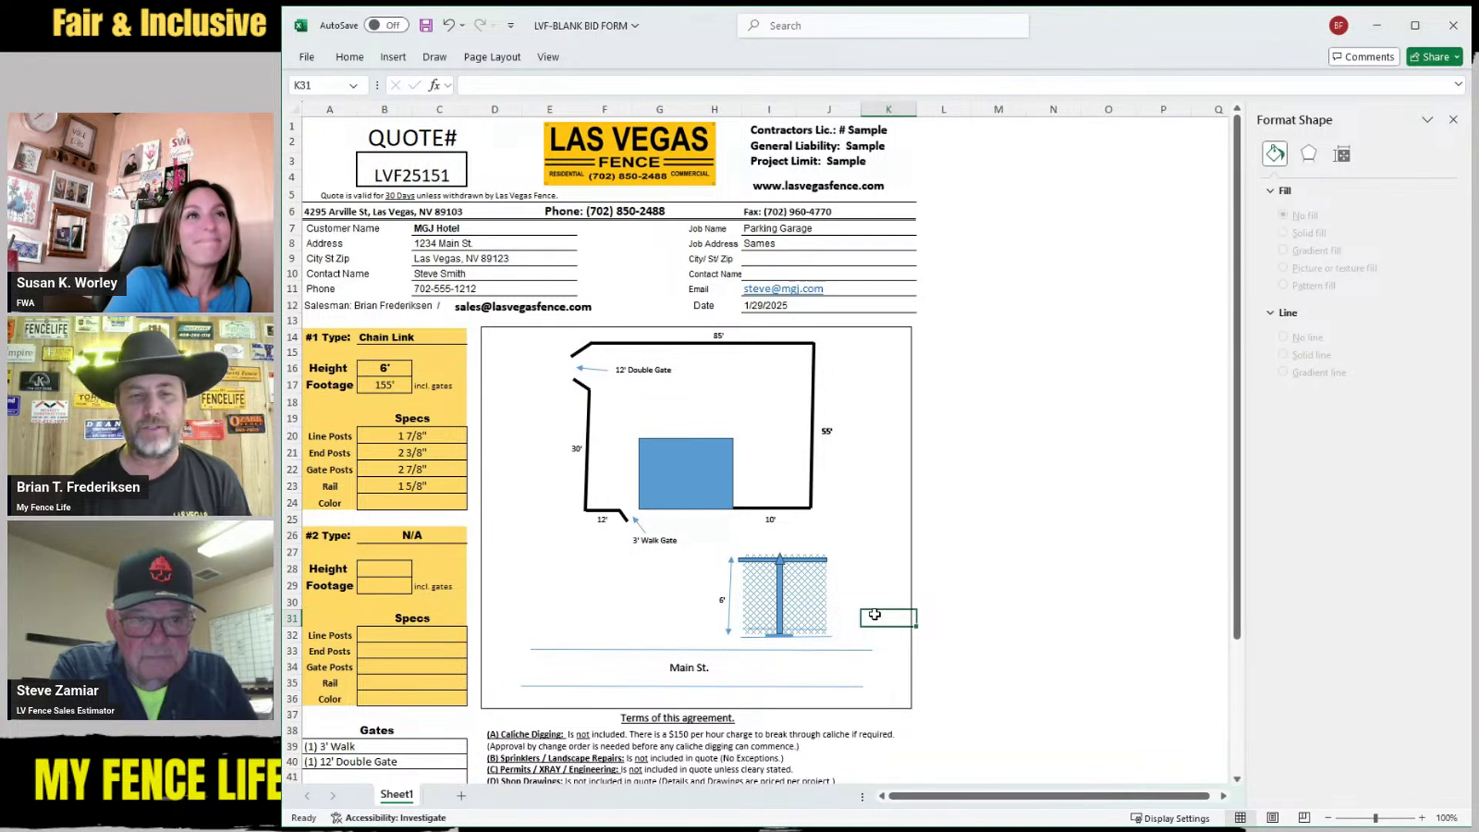
Delete the old base line under the fence post detail
scroll(875, 614, "down", 6)
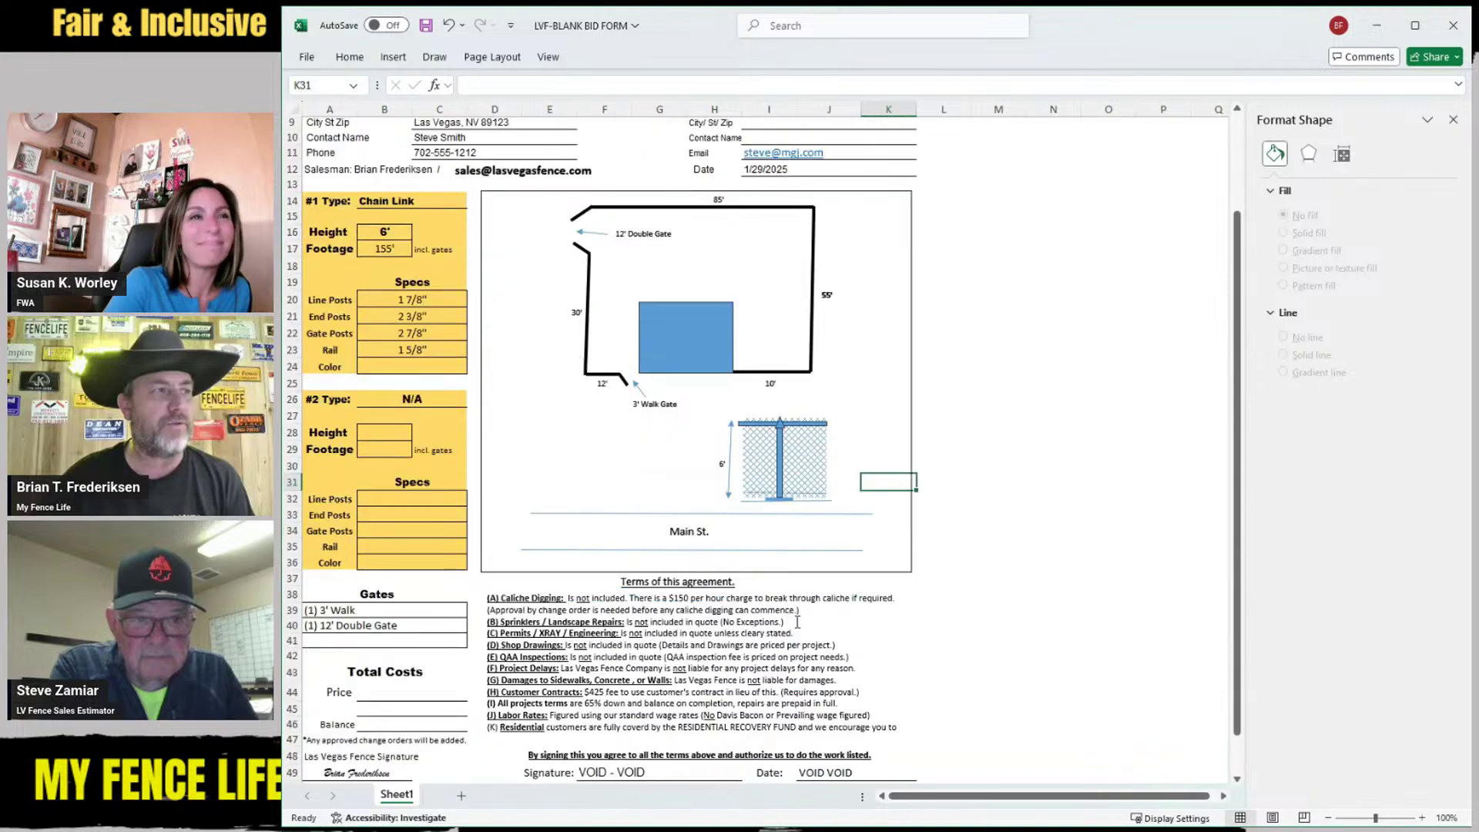
scroll(651, 641, "up", 1)
scroll(650, 642, "up", 5)
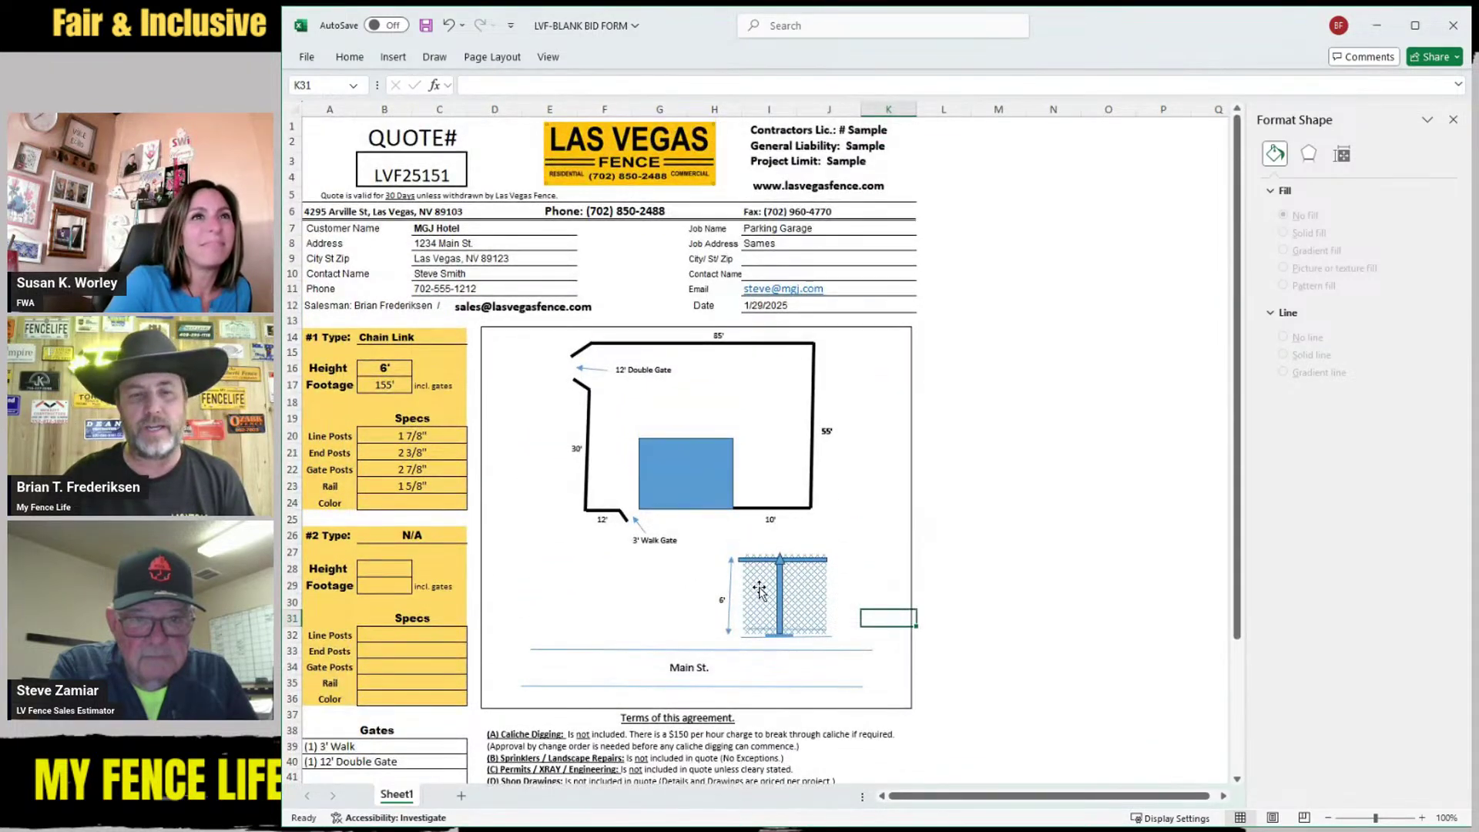
scroll(759, 589, "down", 2)
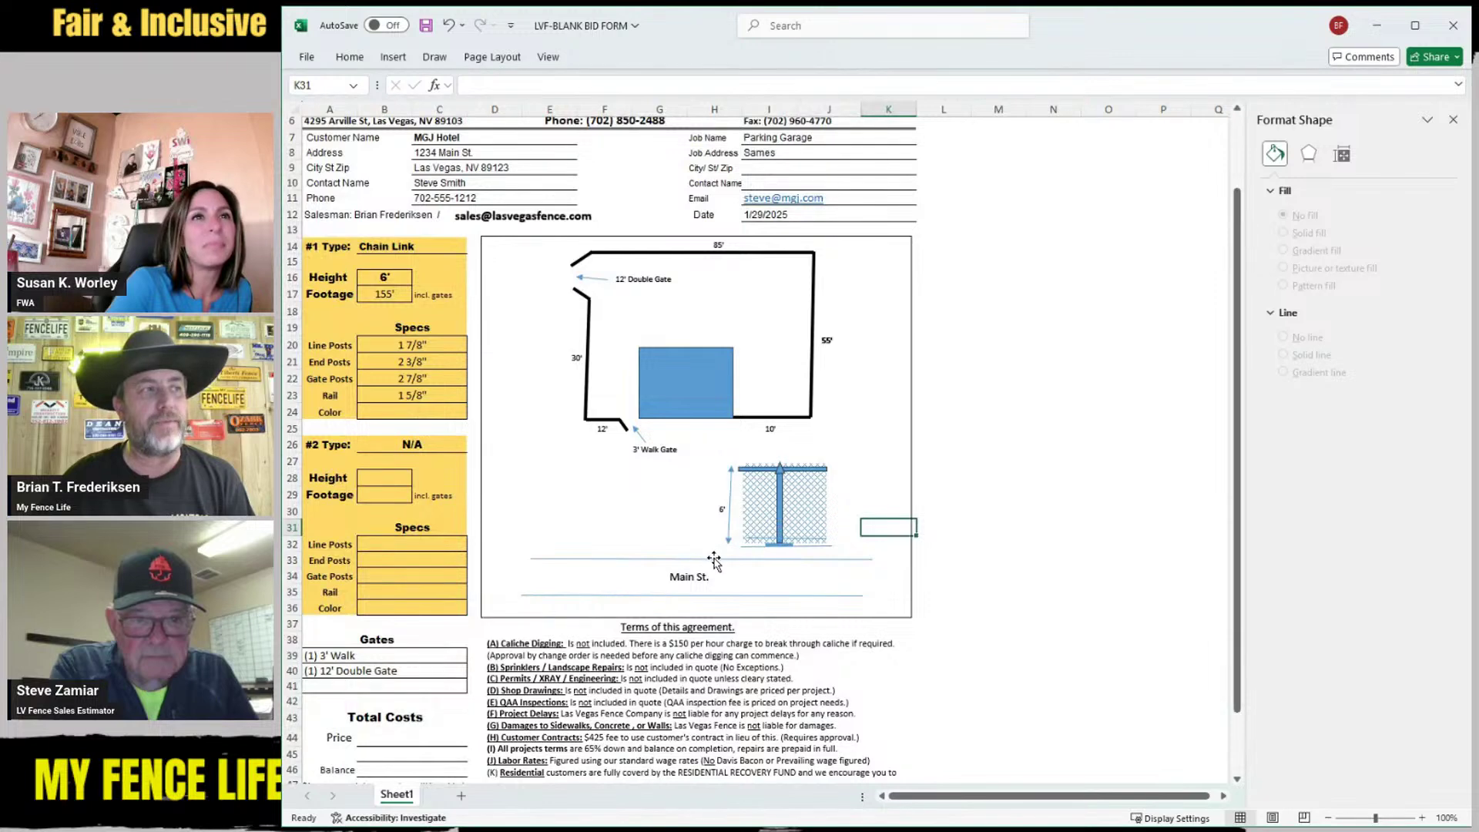
left_click(787, 546)
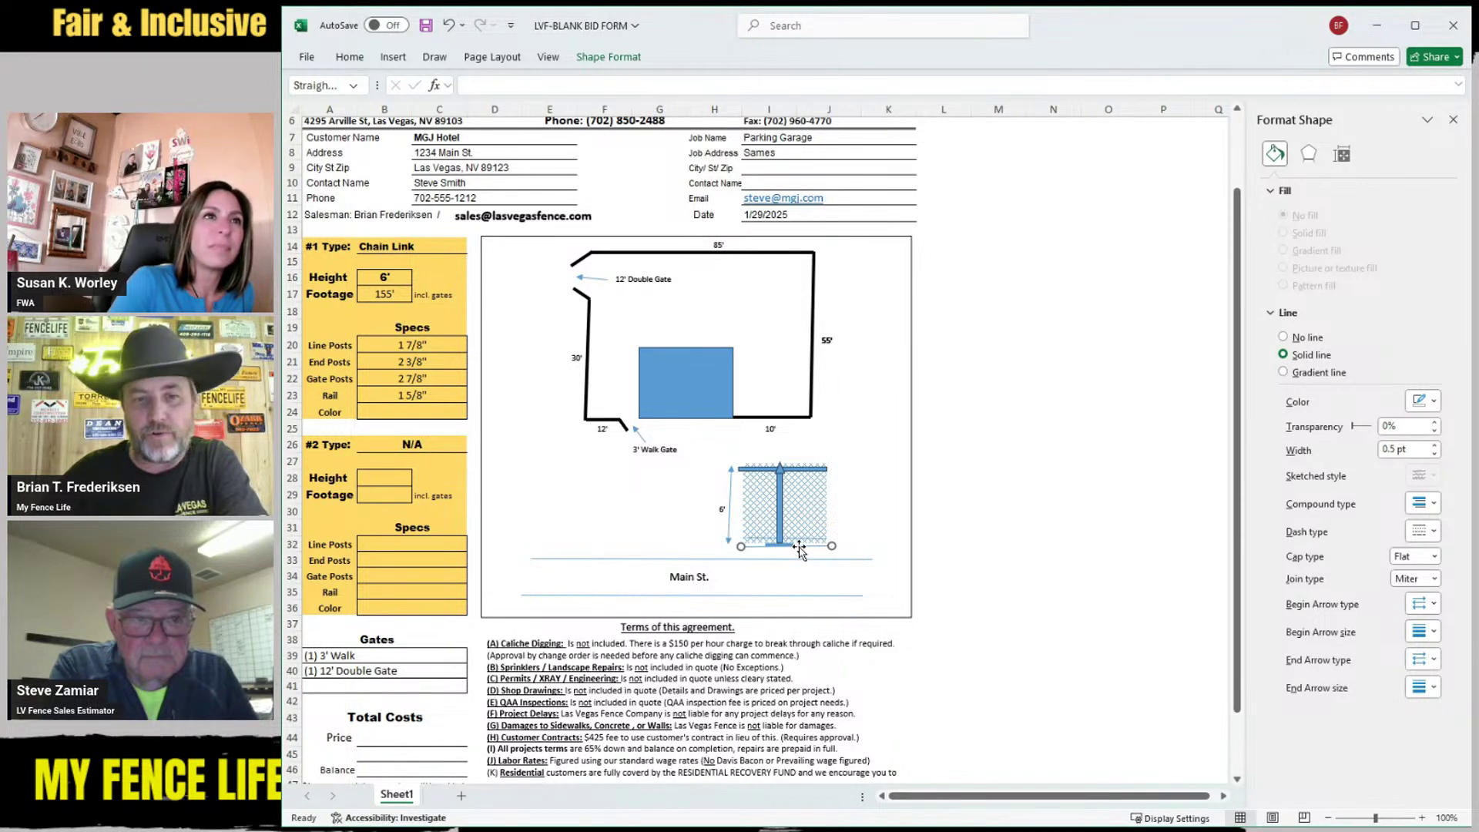
left_click_drag(799, 546, 610, 512)
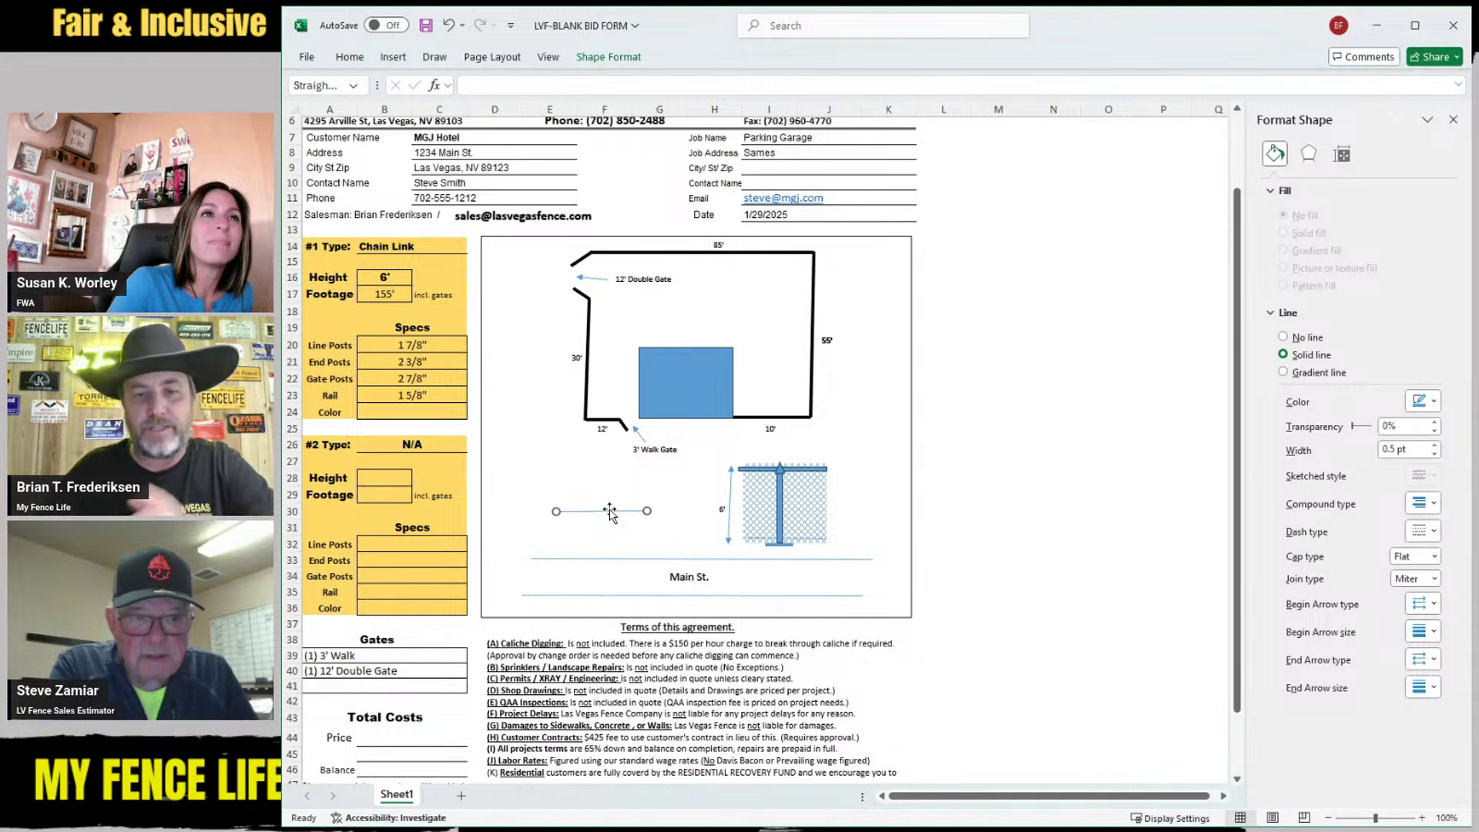
key("Delete")
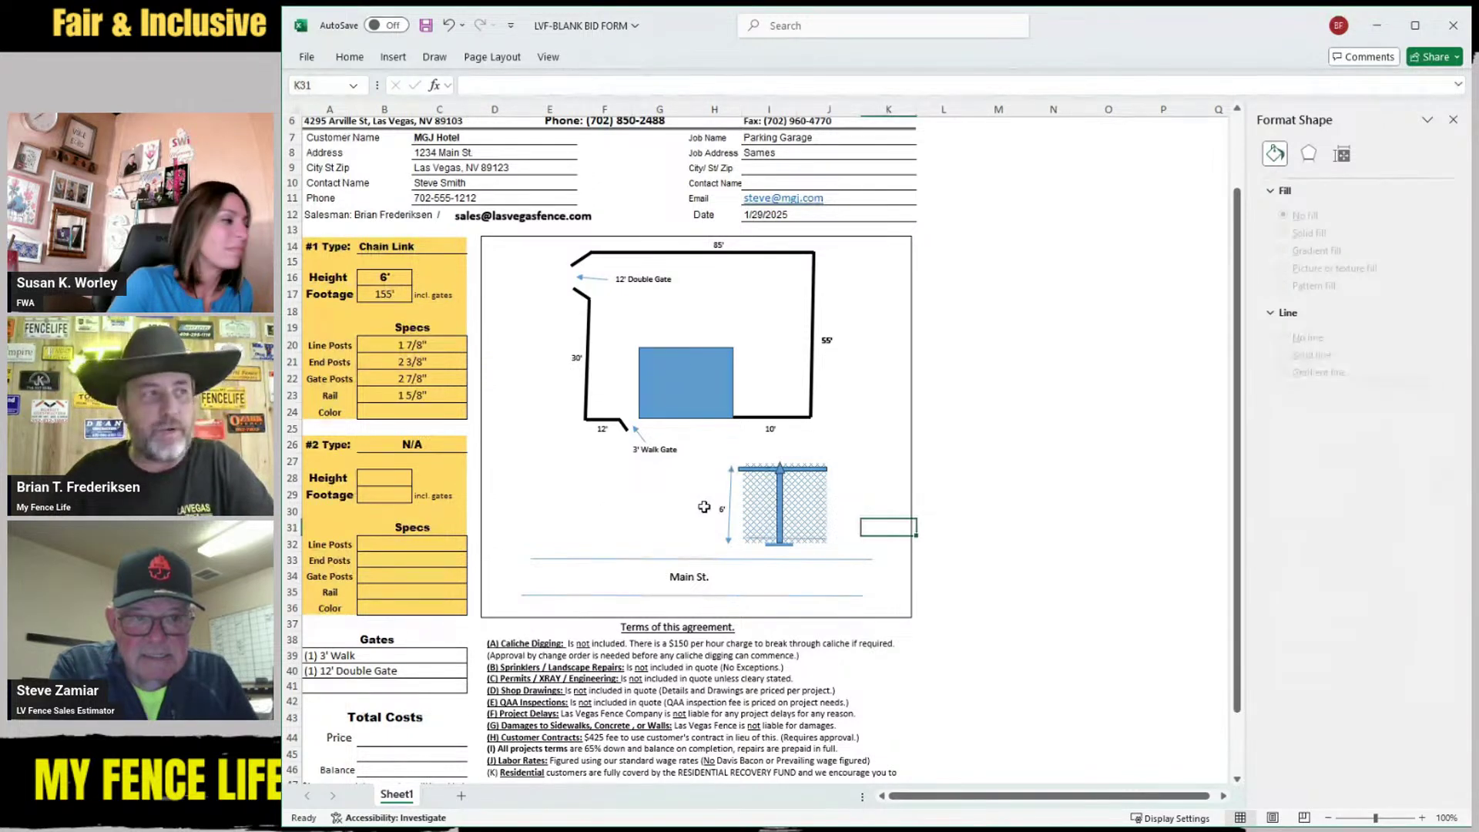
Lengthen the chain-link post down toward Main St. and move the ground line above it up
left_click(780, 539)
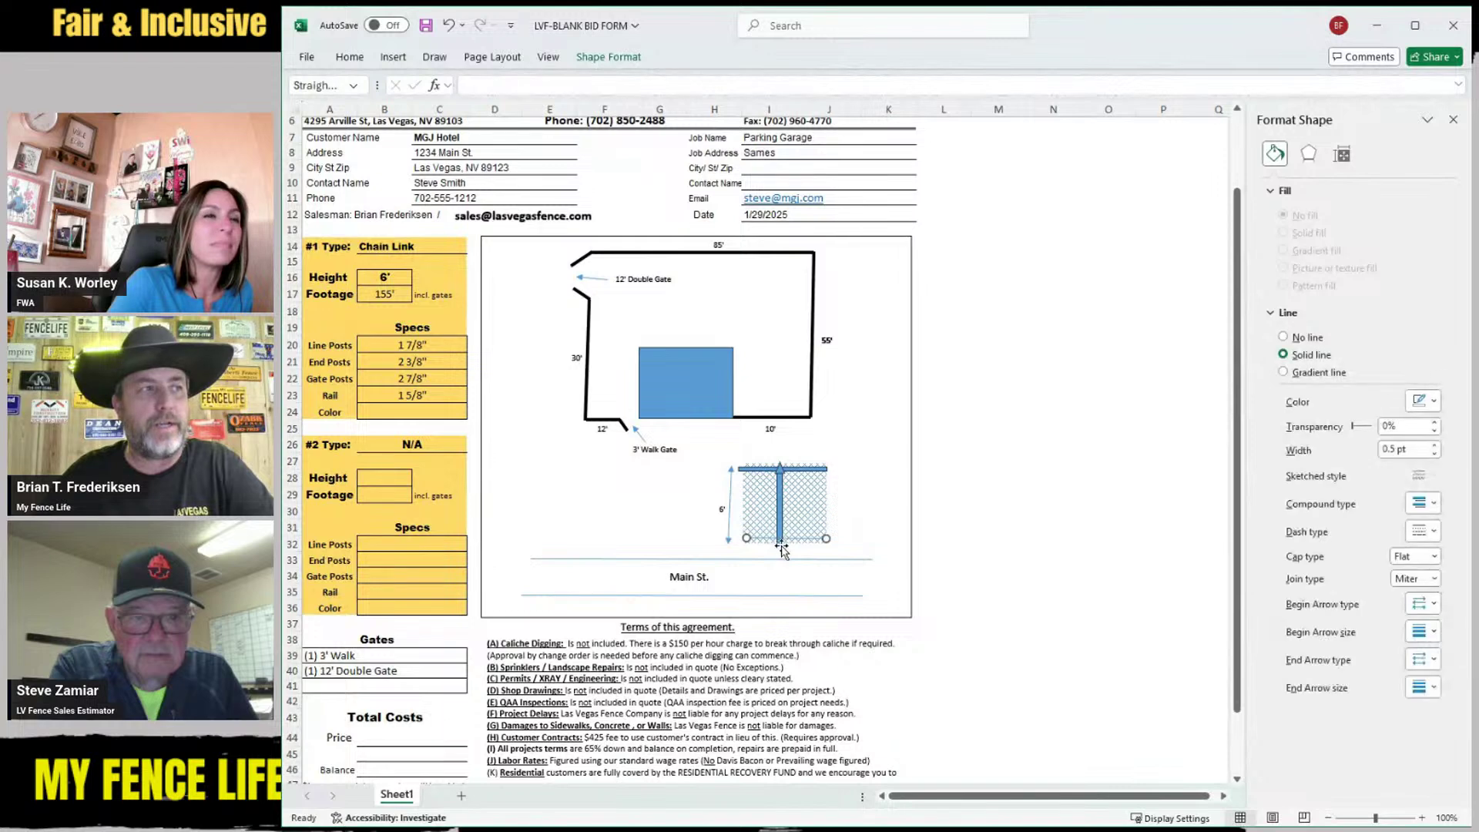
left_click(779, 514)
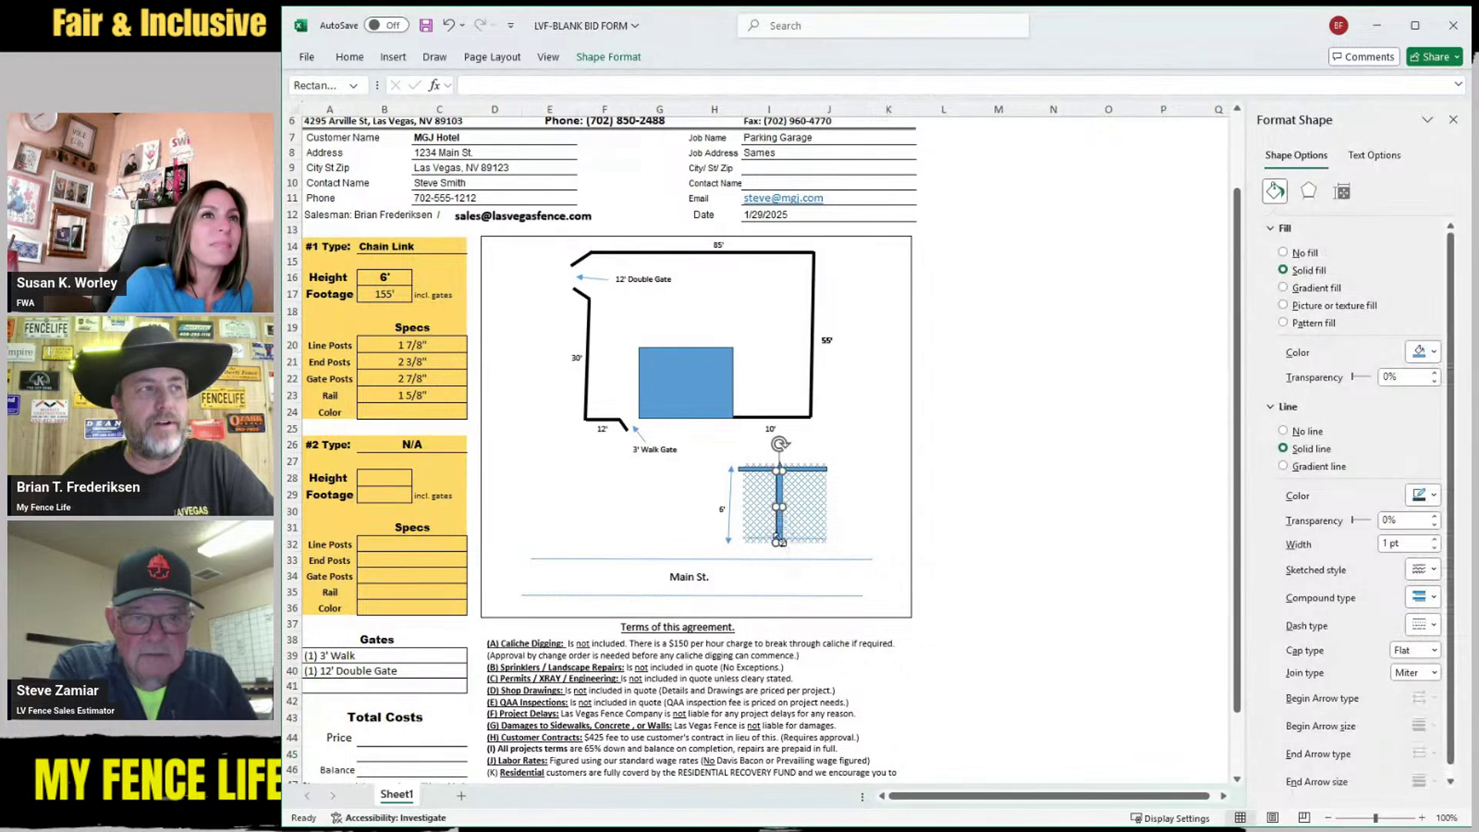
left_click_drag(778, 542, 780, 586)
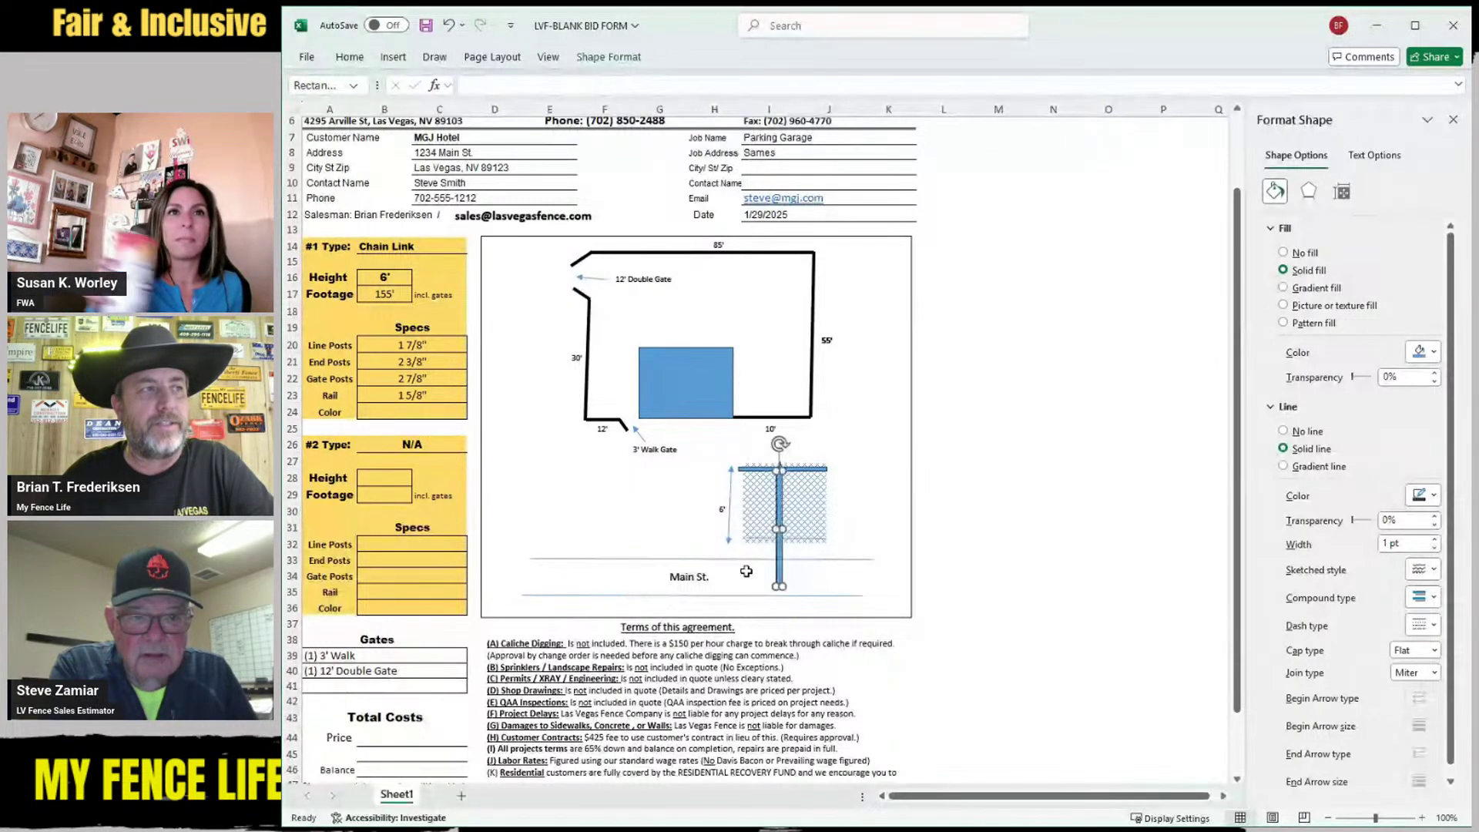
left_click(652, 513)
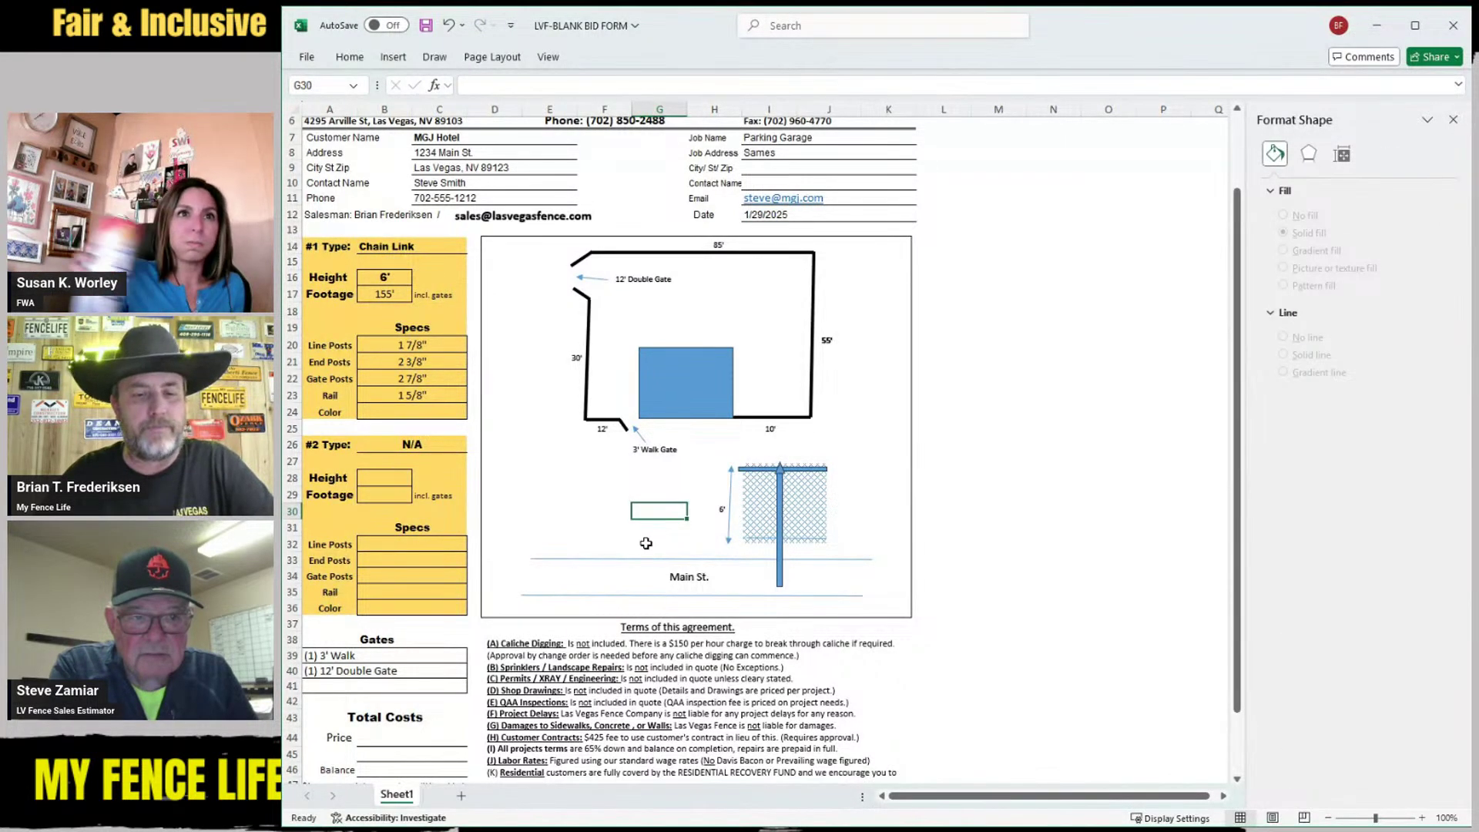
left_click_drag(621, 559, 635, 543)
left_click(647, 493)
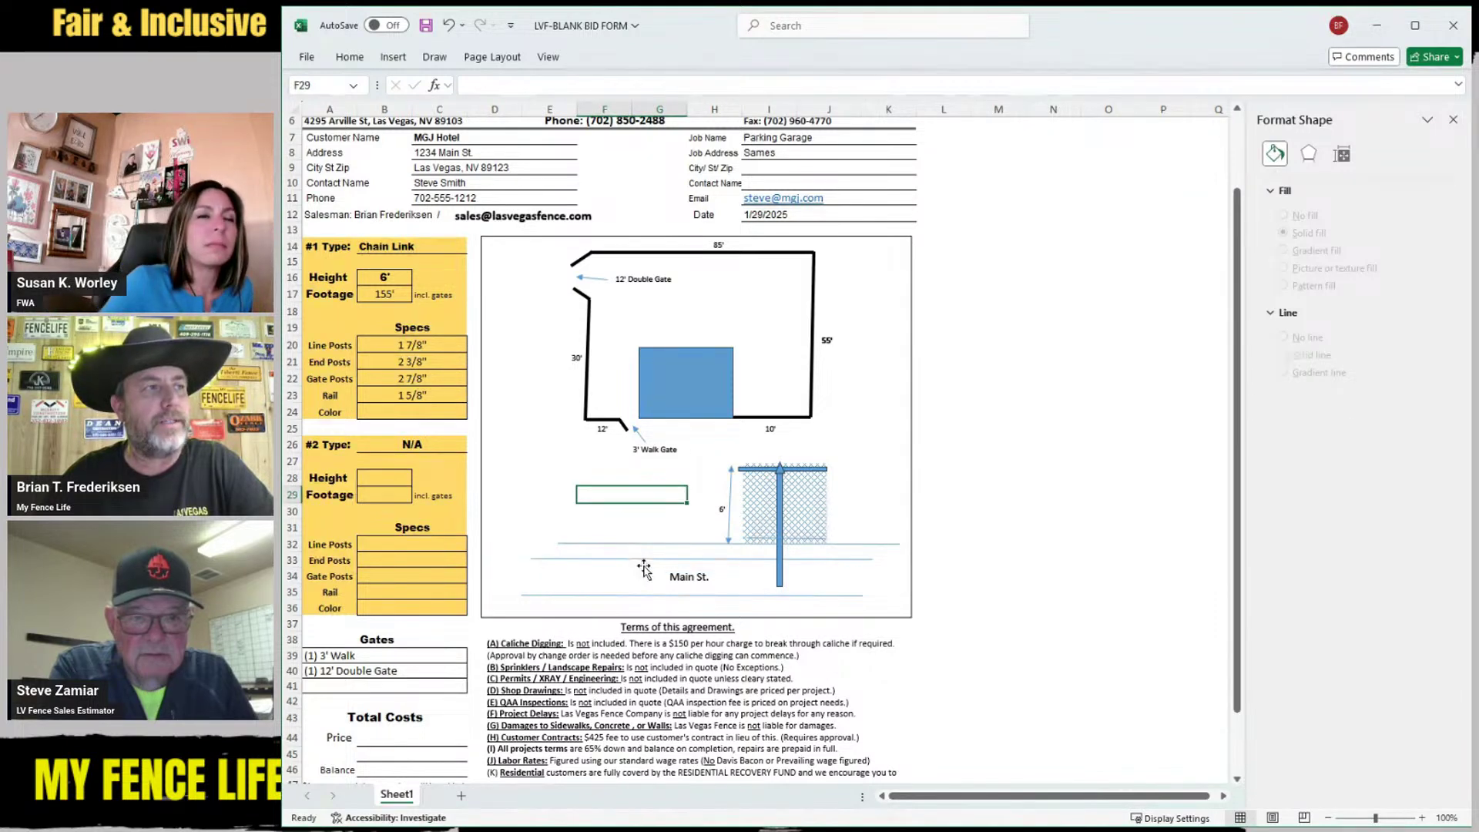
left_click(674, 581)
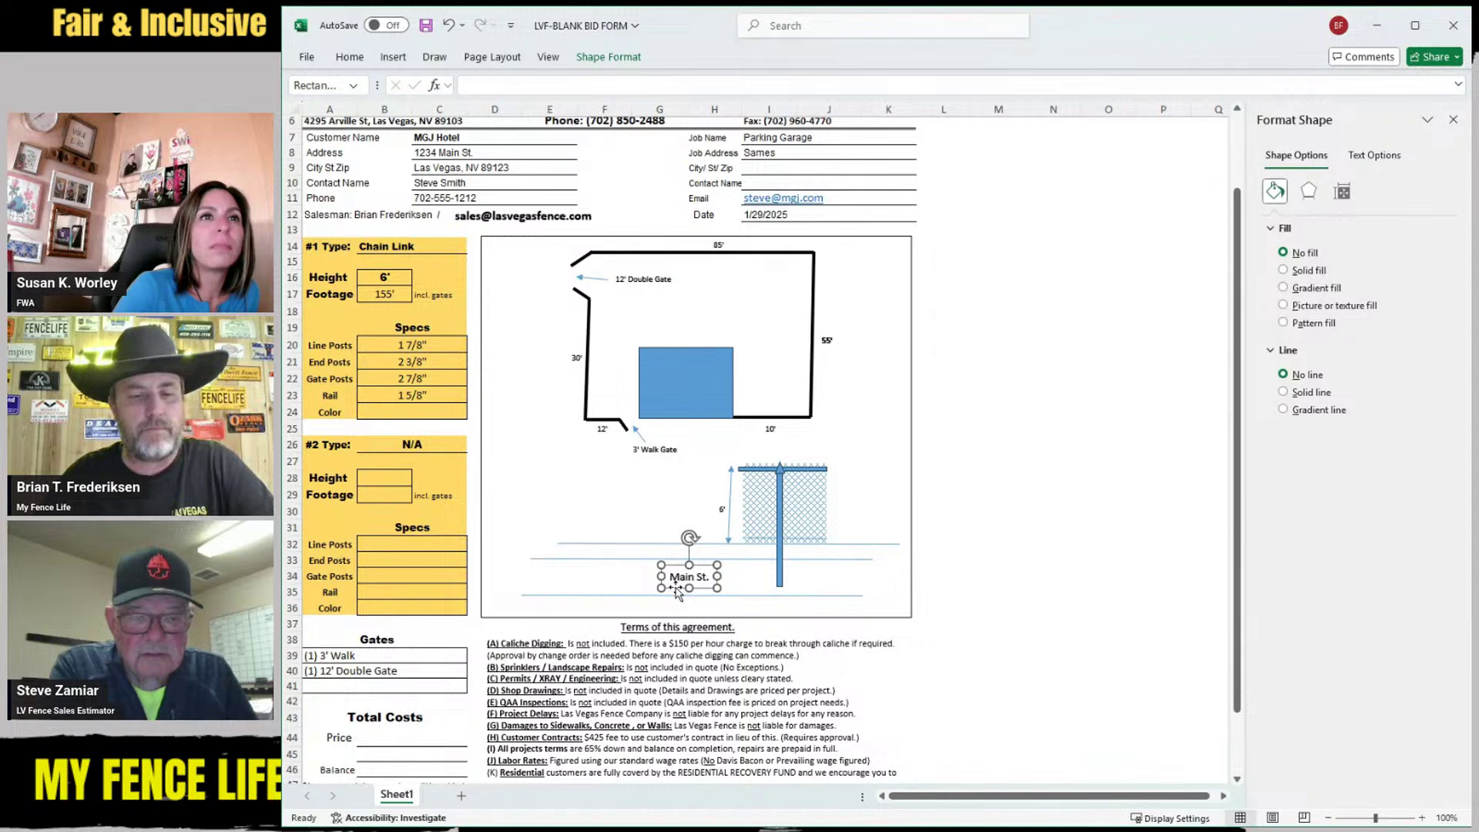
Place a copy of the Main St. label beside the post's base, retyped as 'Post drove into ground'
key("ctrl+v")
left_click_drag(681, 606, 824, 581)
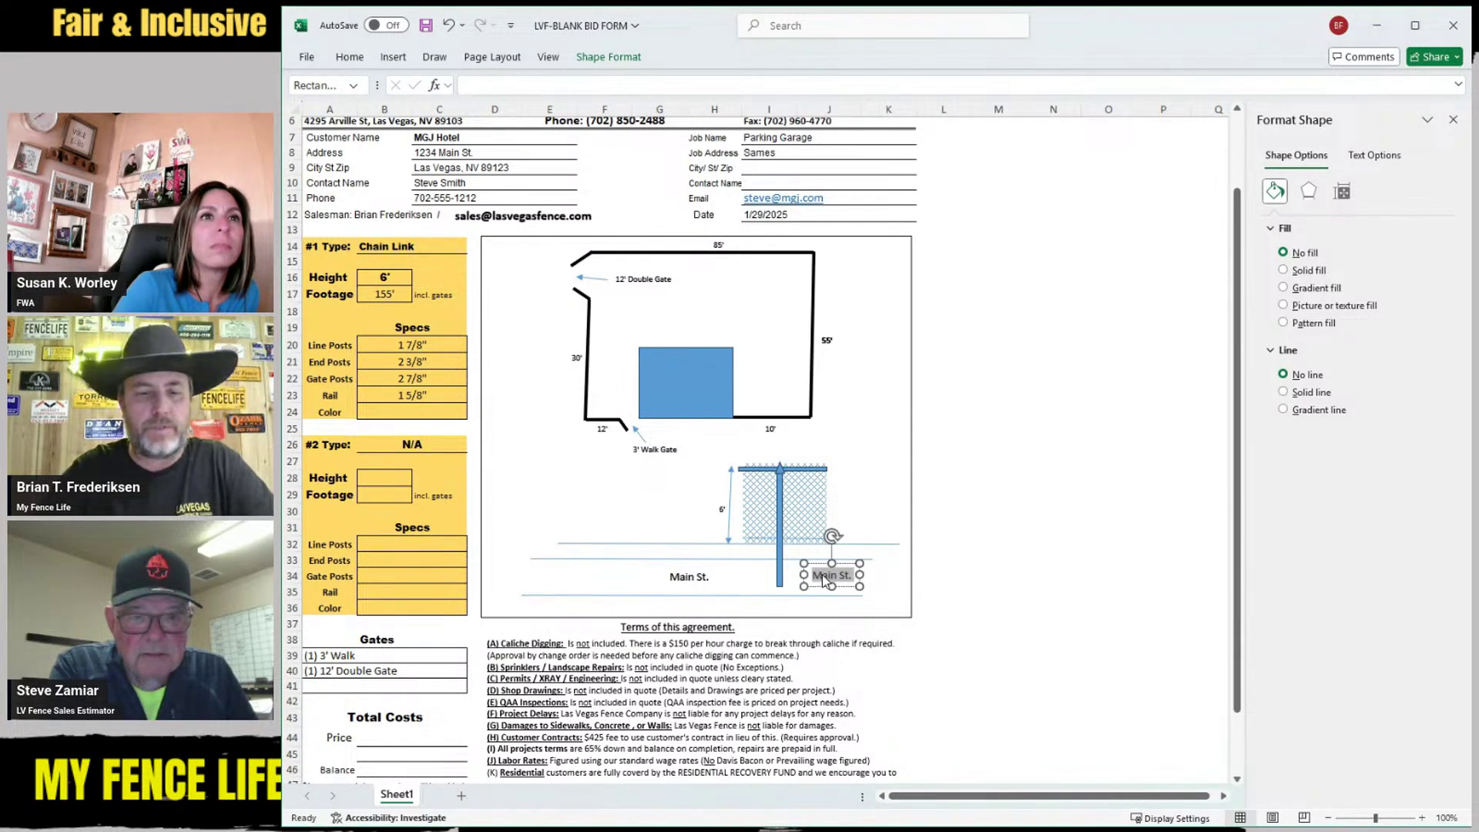
type("ost d")
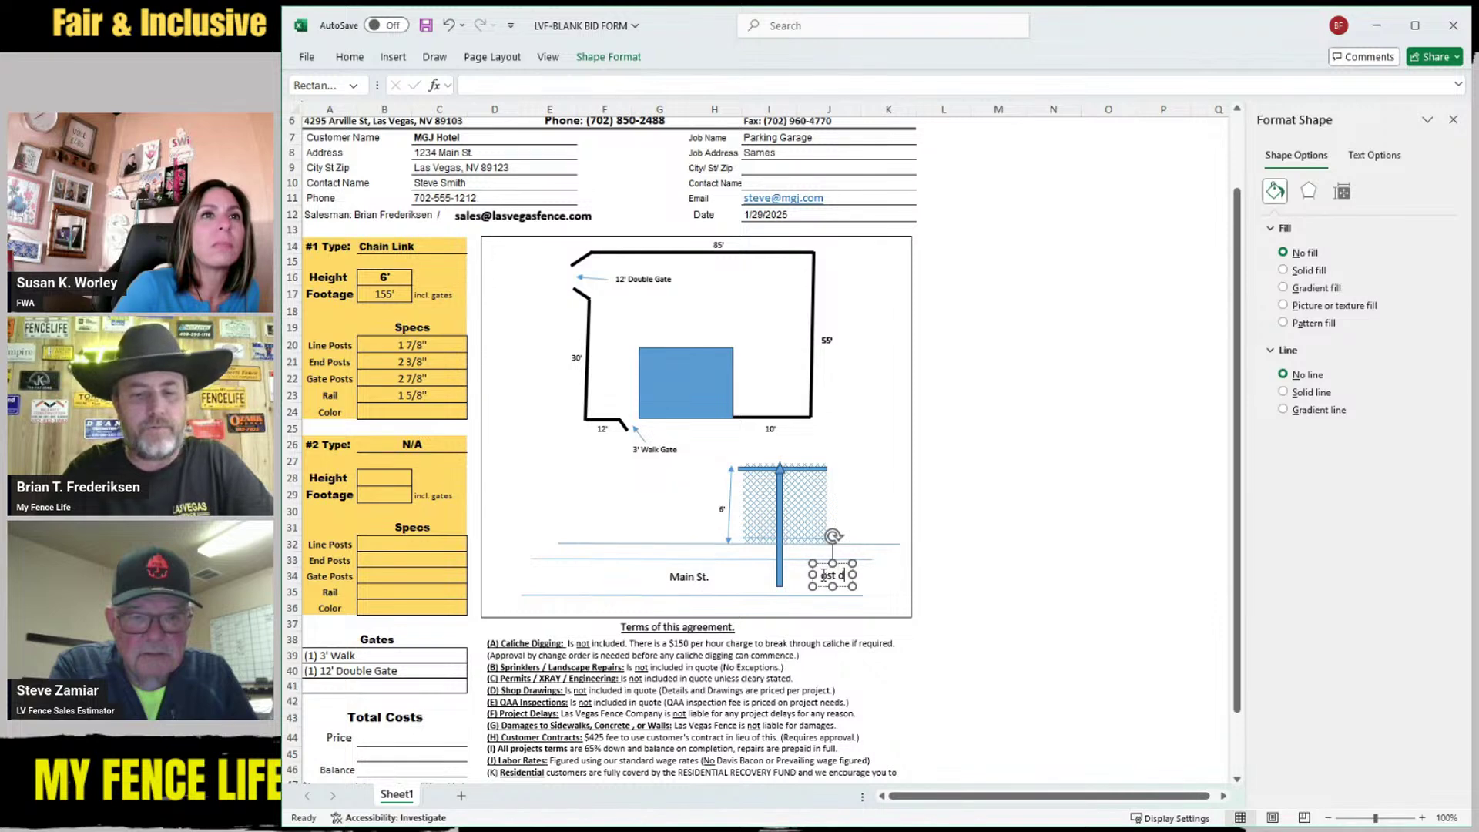
type("rove into ")
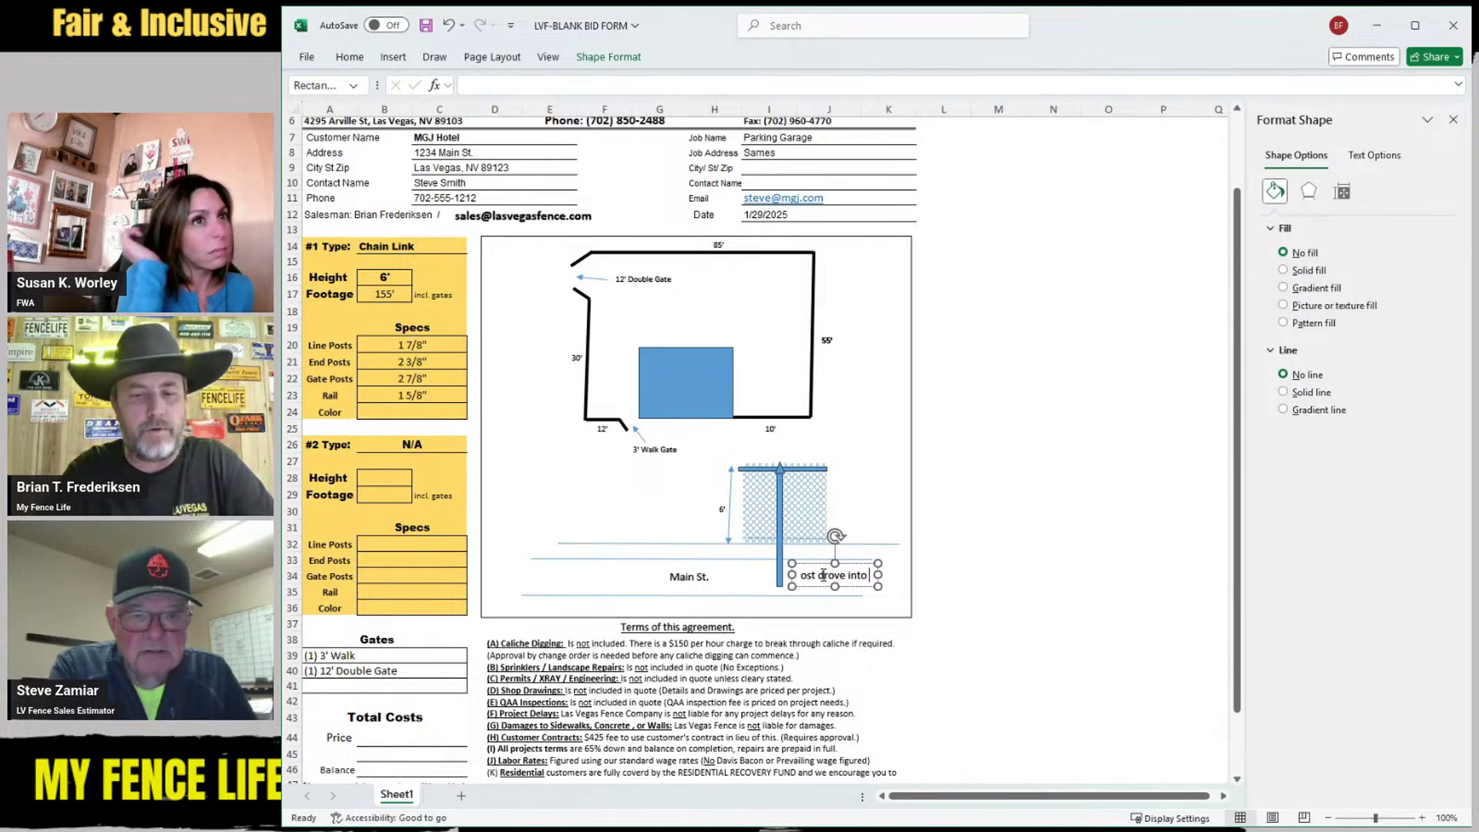
type("fround")
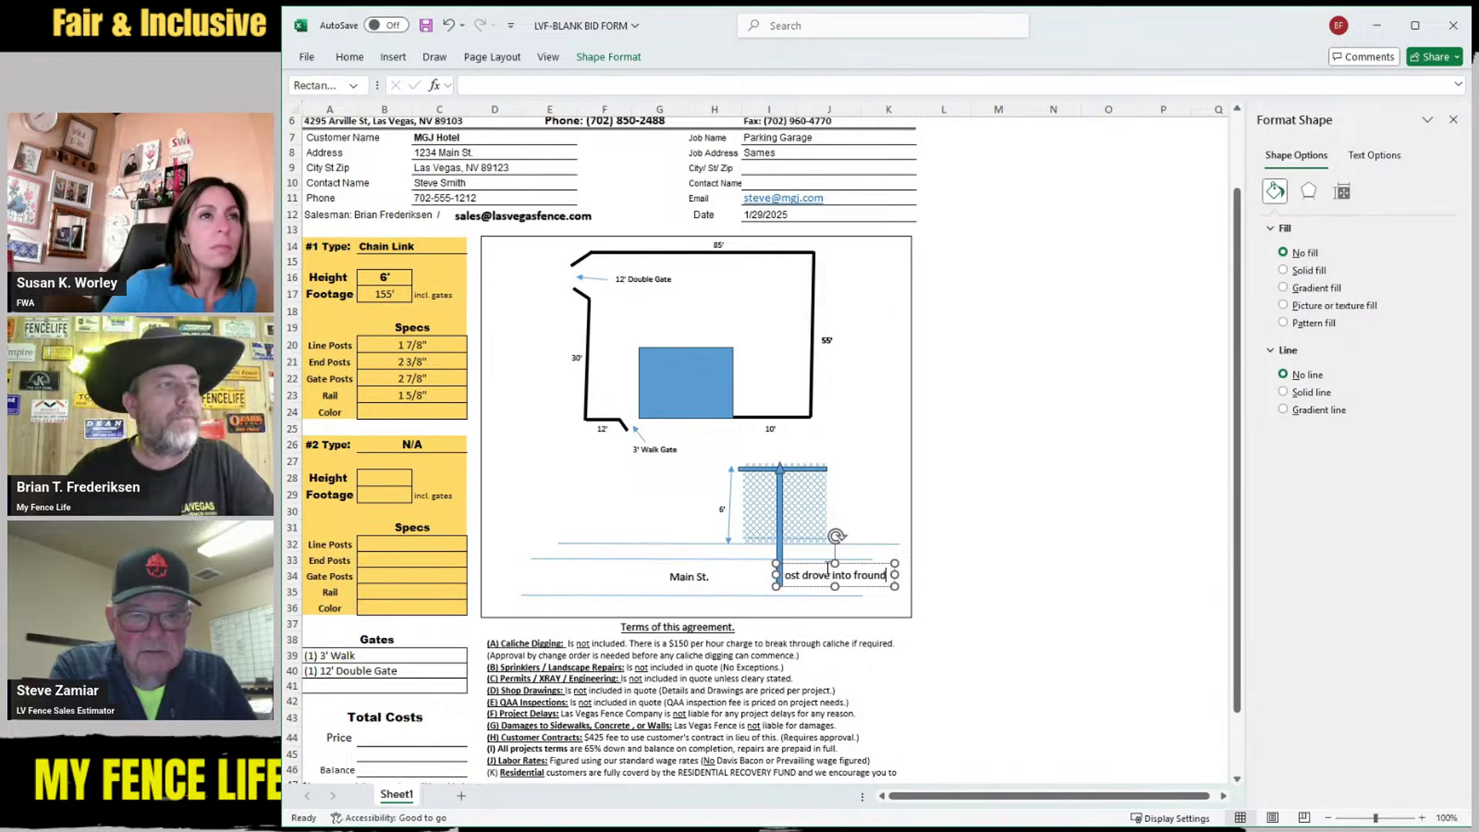
key("BackSpace")
key("BackSpace")
key("BackSpace")
key("BackSpace")
key("BackSpace")
key("BackSpace")
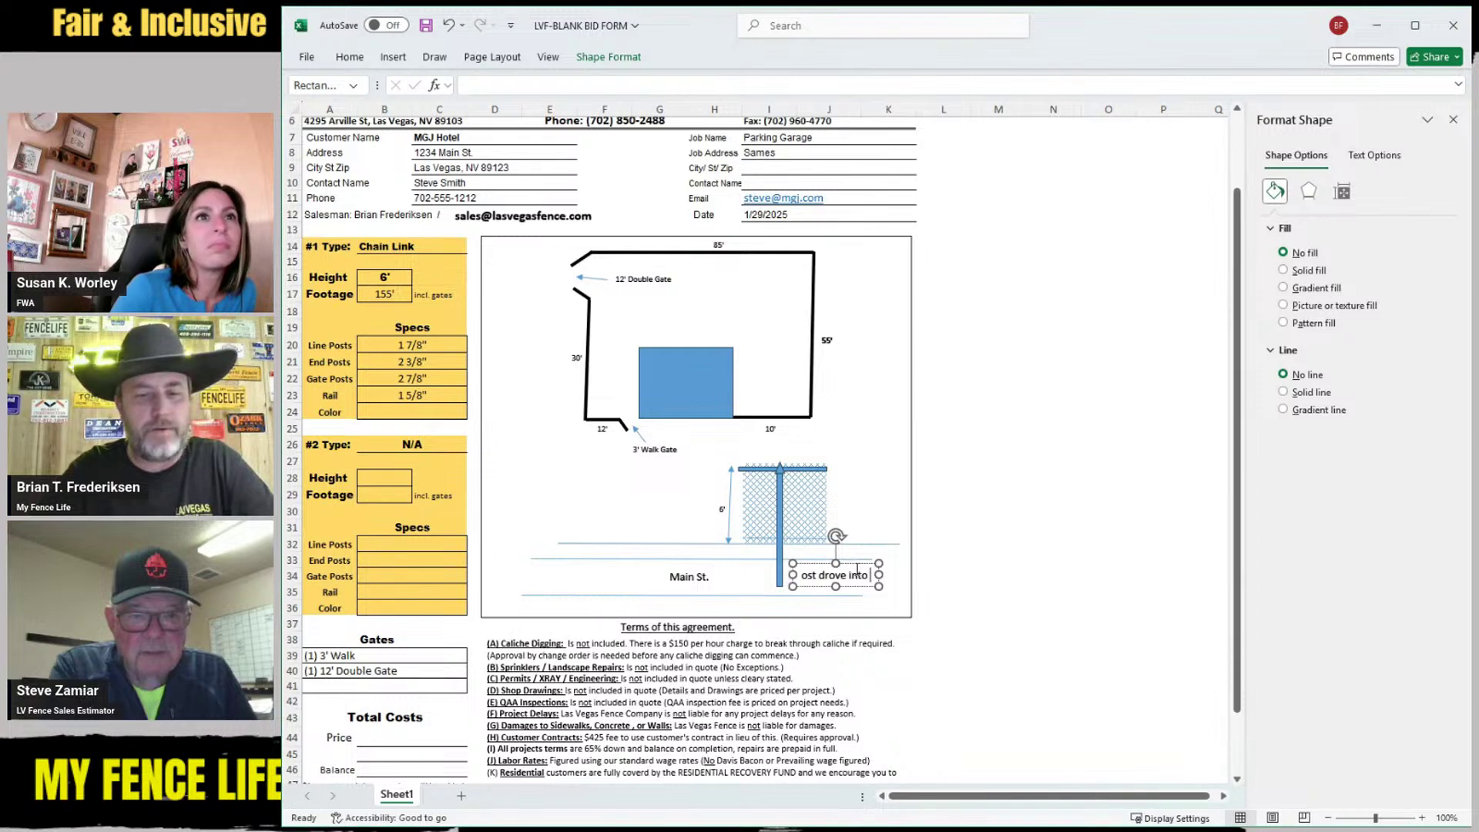
type("ground")
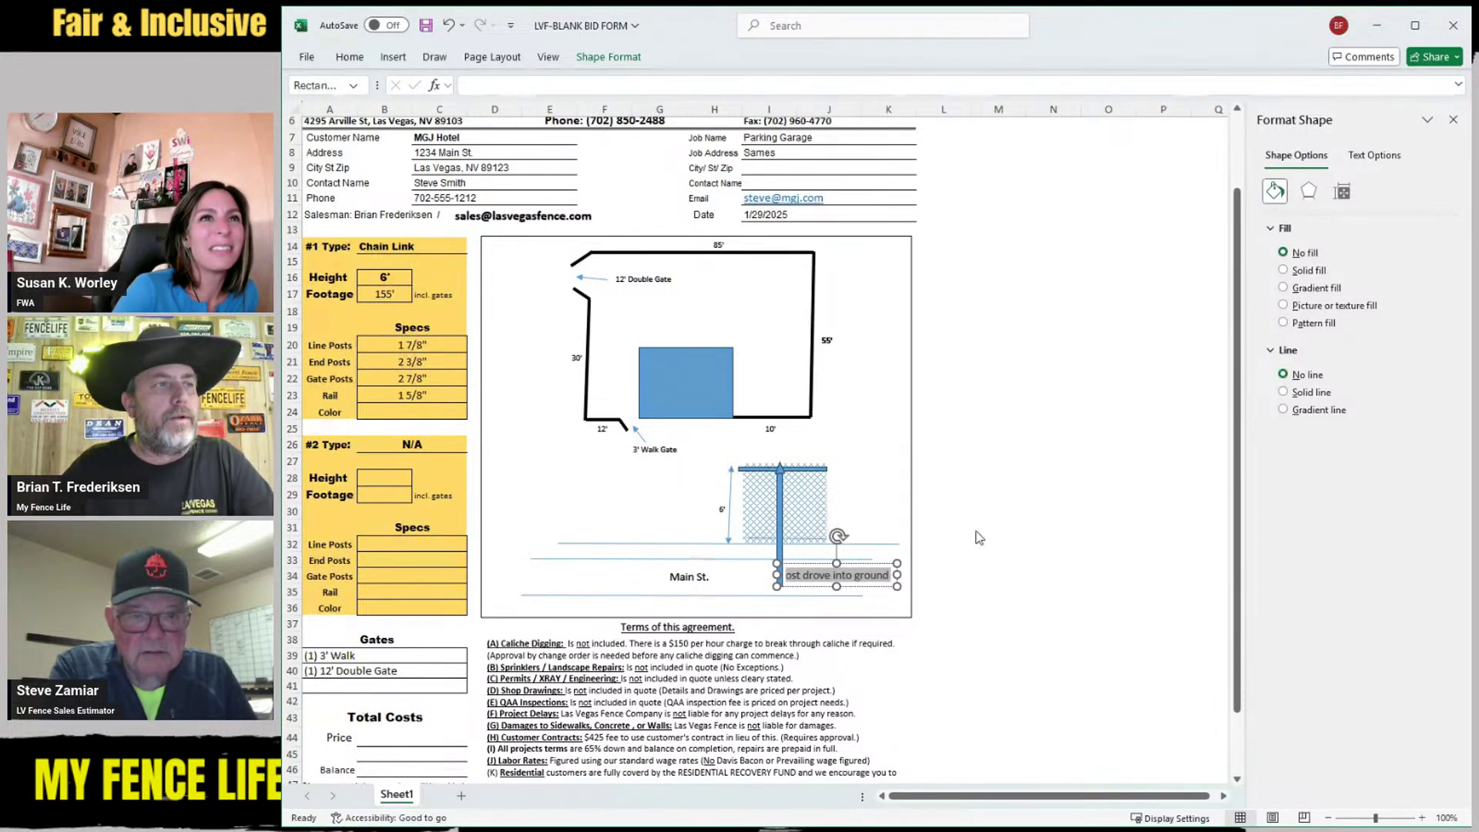
Shrink the note's font, nudge it right, and restore its capital 'P'
key("ctrl+a")
key("ctrl+shift+comma")
key("ctrl+shift+comma")
mouse_move(854, 583)
left_mouse_down()
mouse_move(873, 583)
mouse_move(862, 579)
left_mouse_up()
left_click(811, 574)
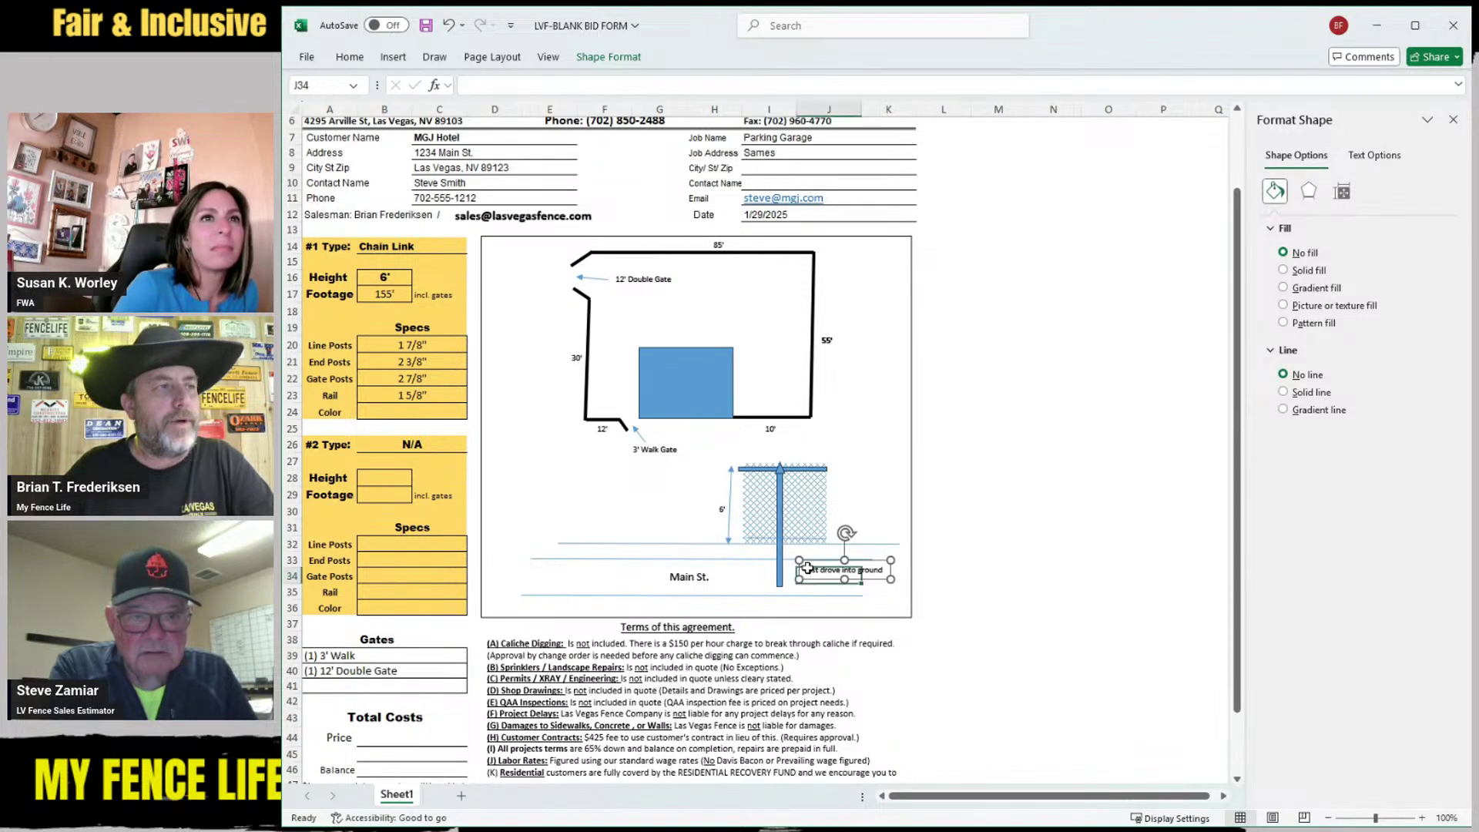
left_click(811, 574)
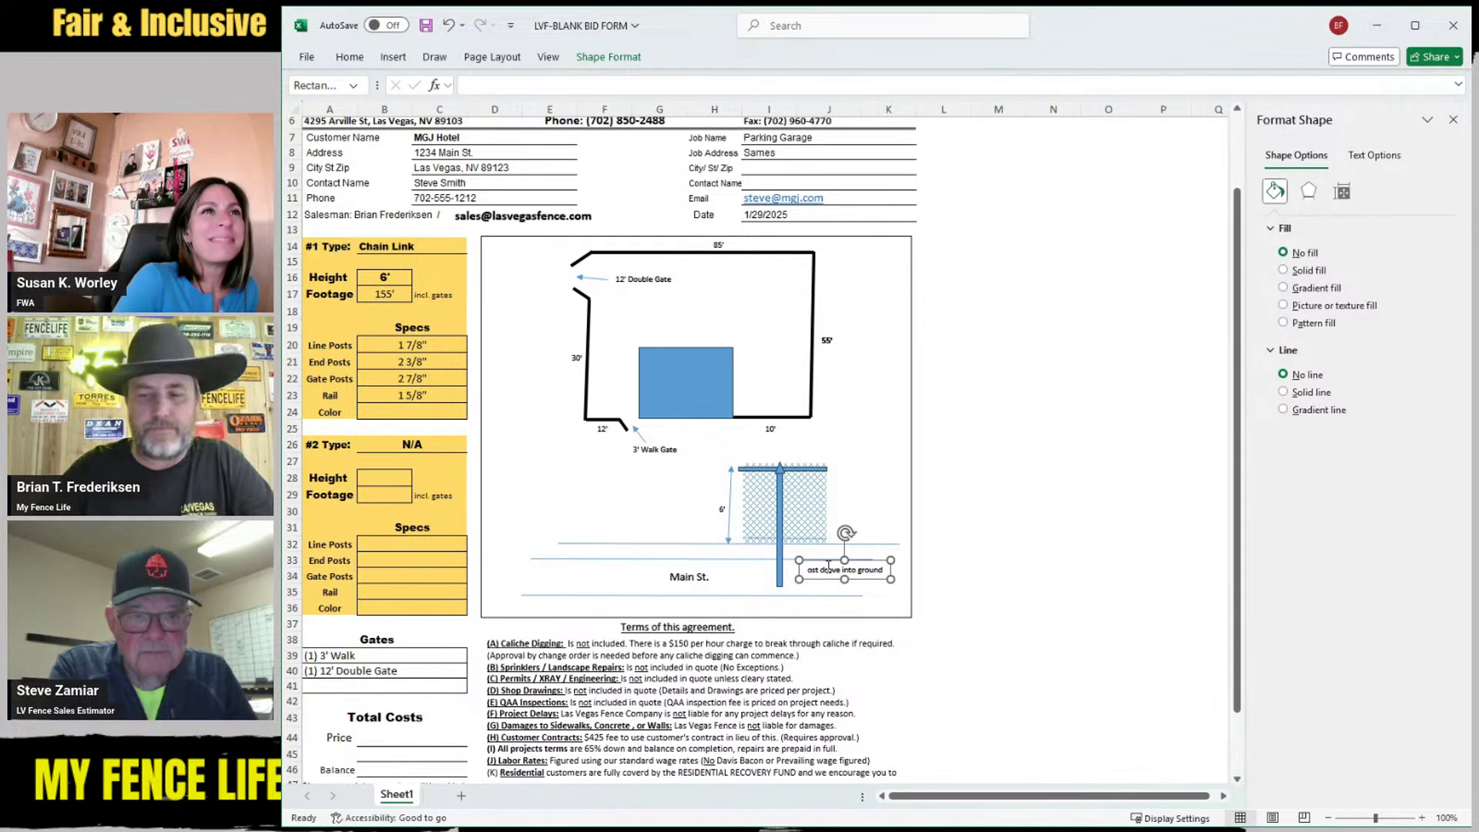
type("P")
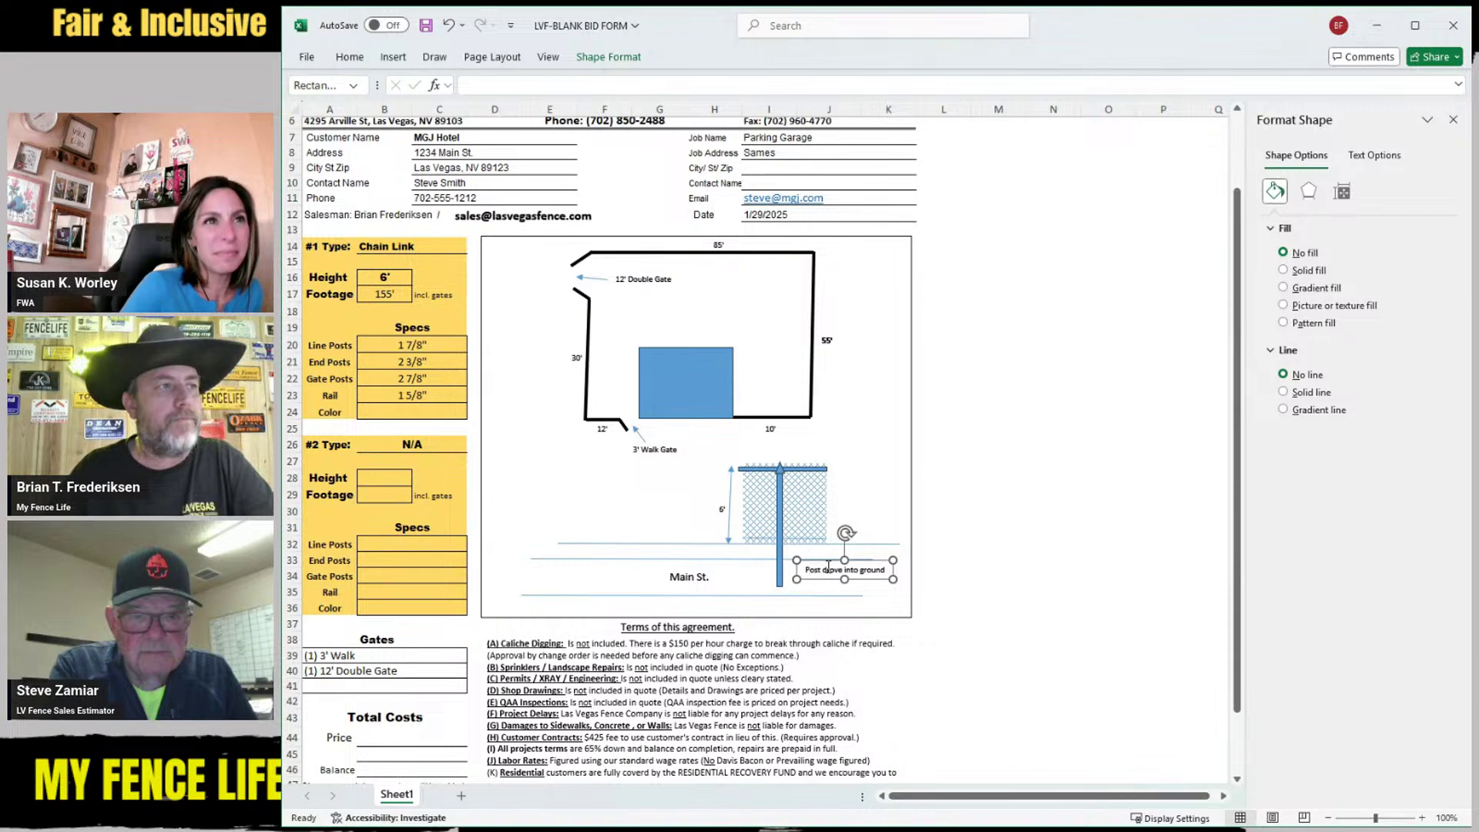
left_click(594, 589)
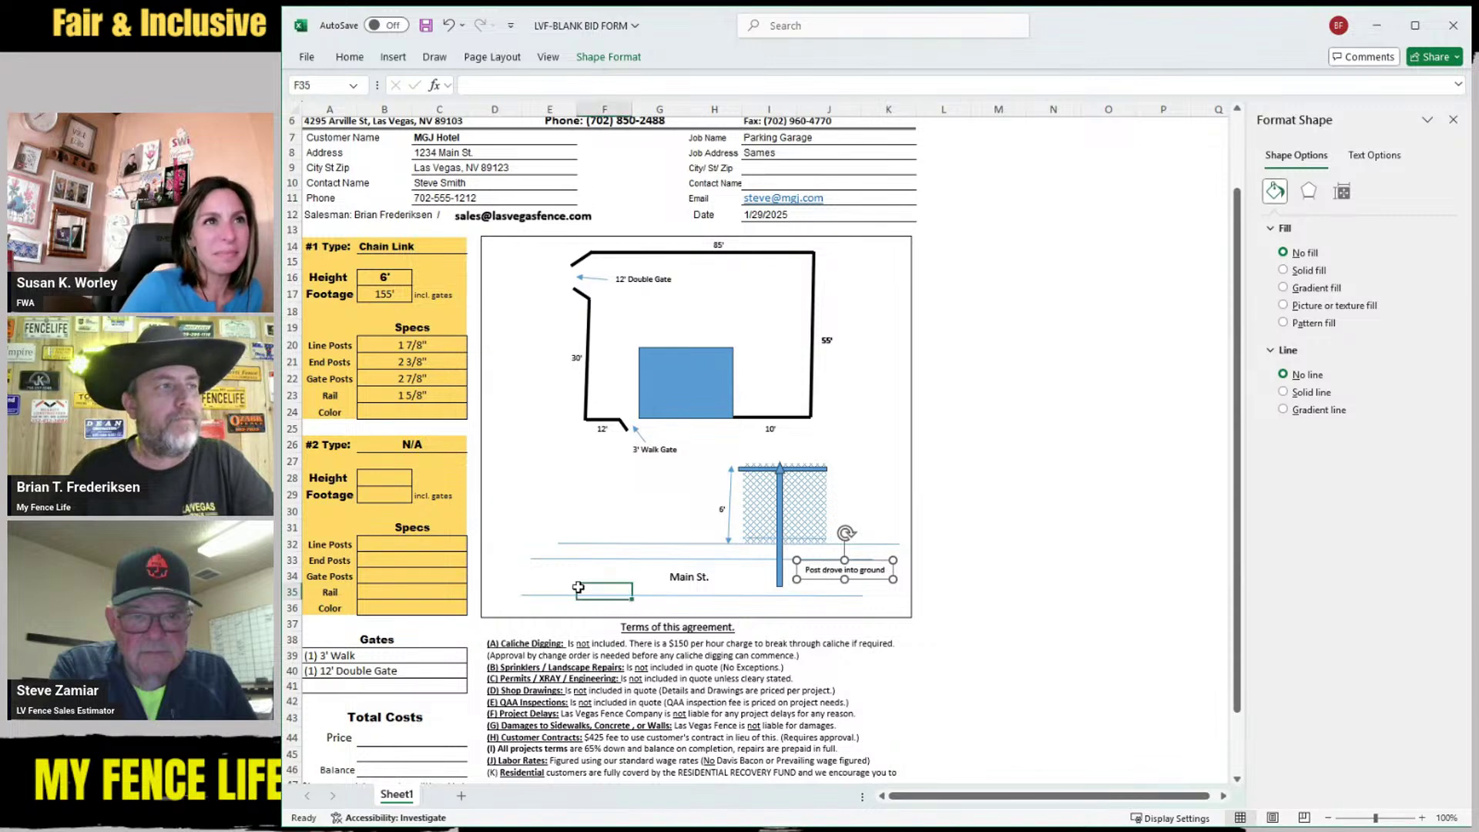
Copy the walk gate arrow beside the post and turn a post copy into a wide below-ground block
left_click(639, 439)
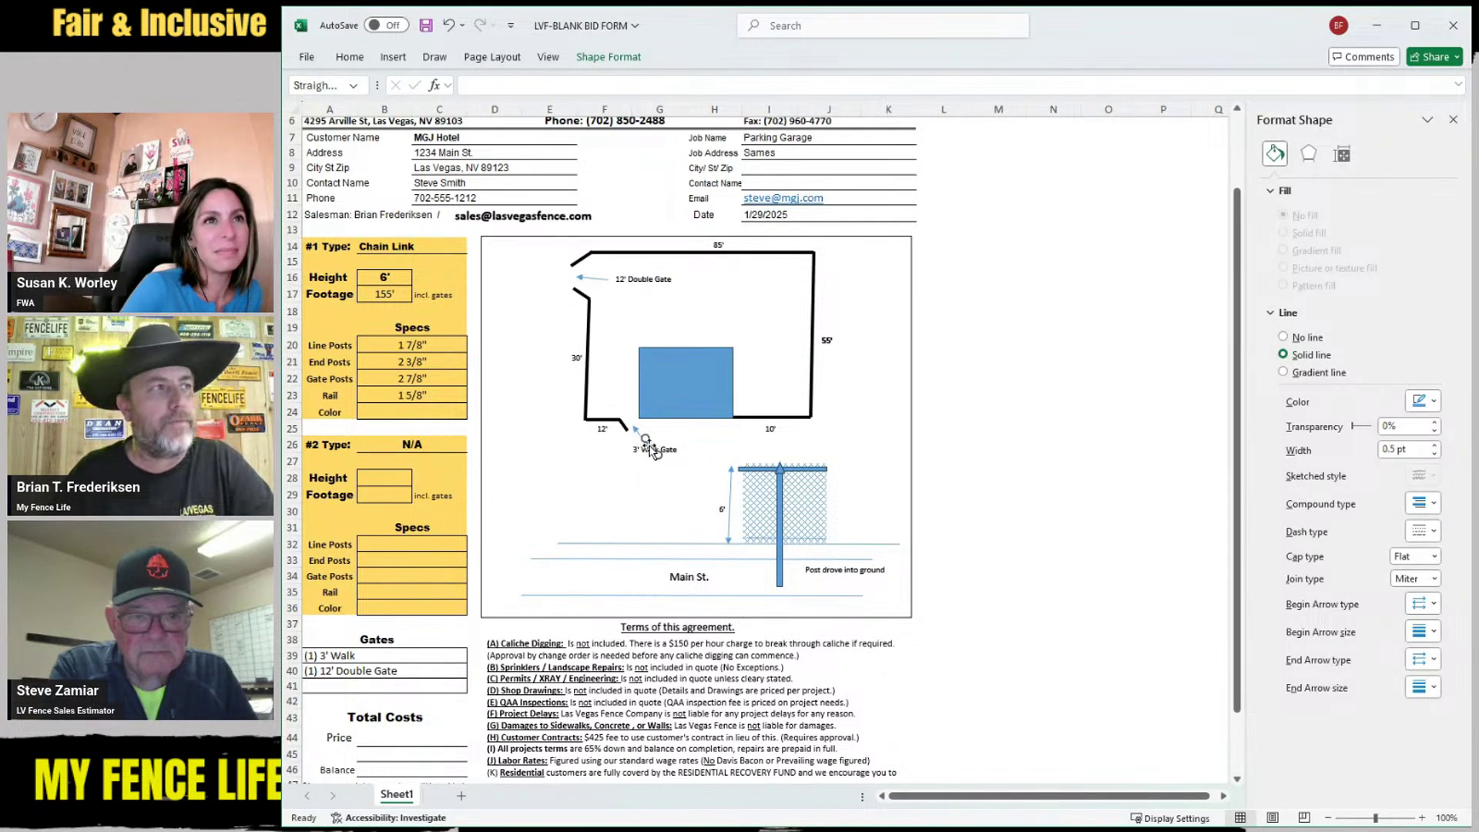
left_click_drag(771, 537, 800, 579)
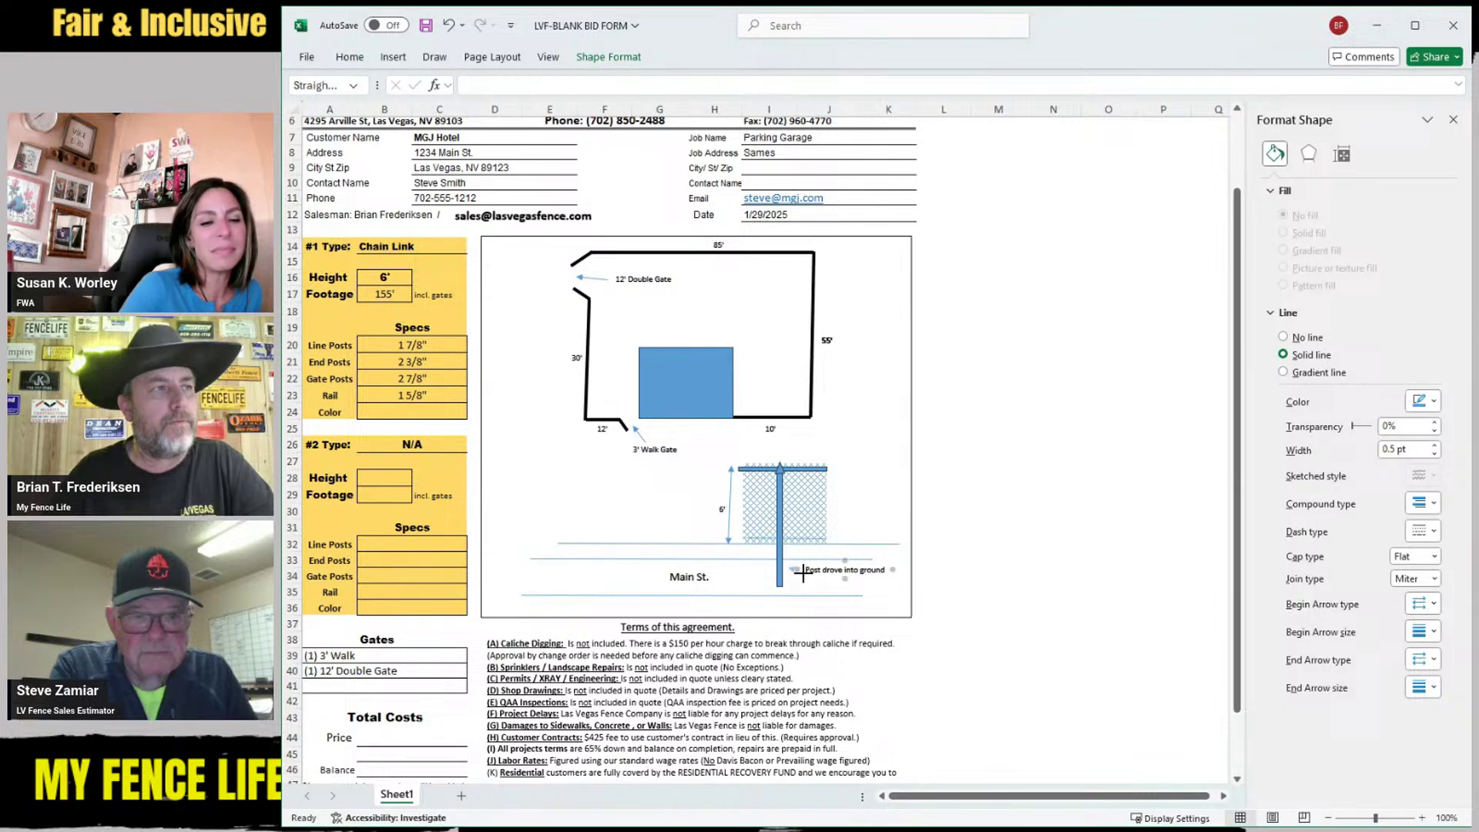
left_click(612, 466)
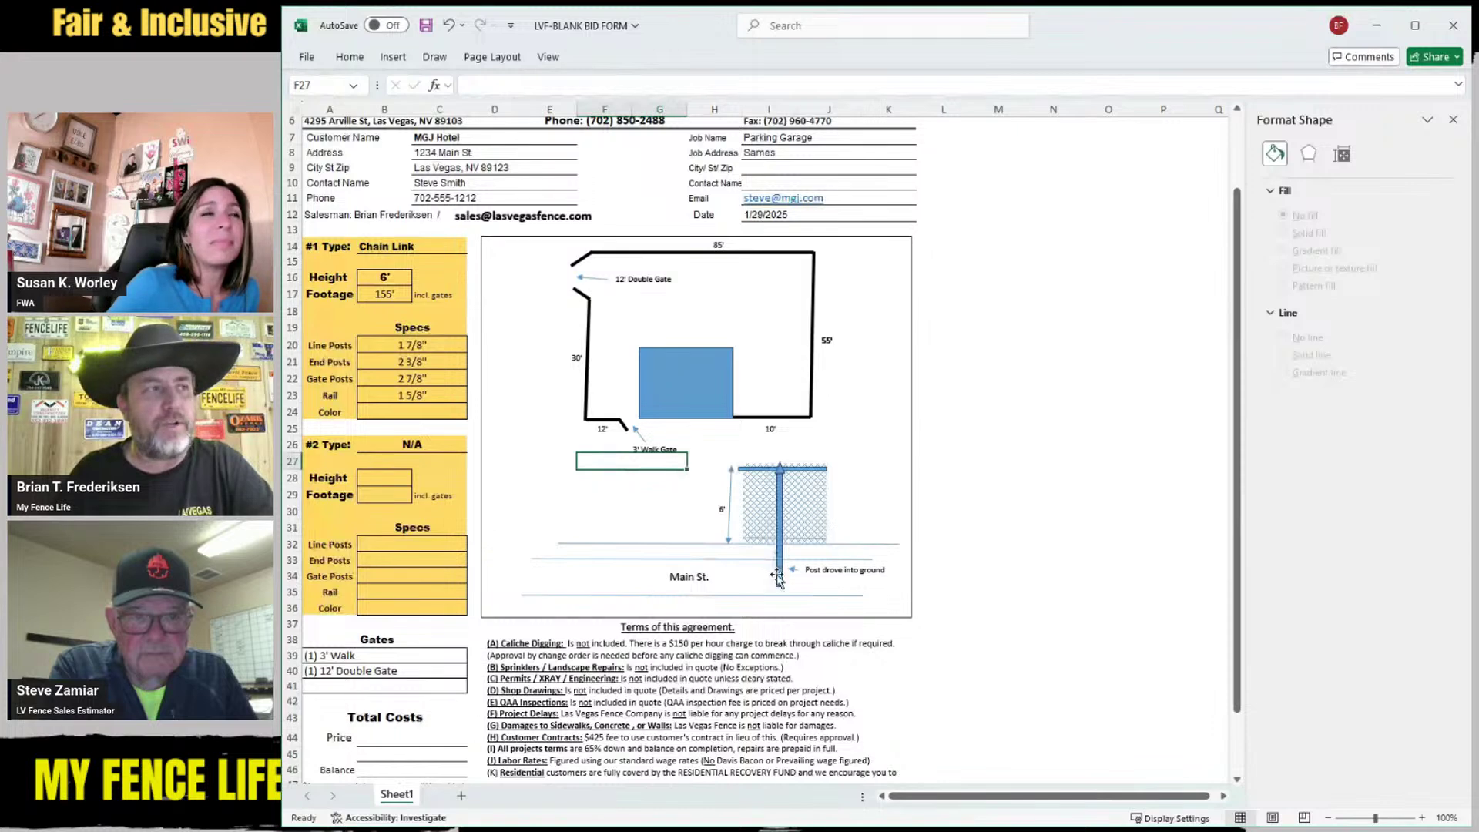
left_click_drag(778, 577, 791, 582)
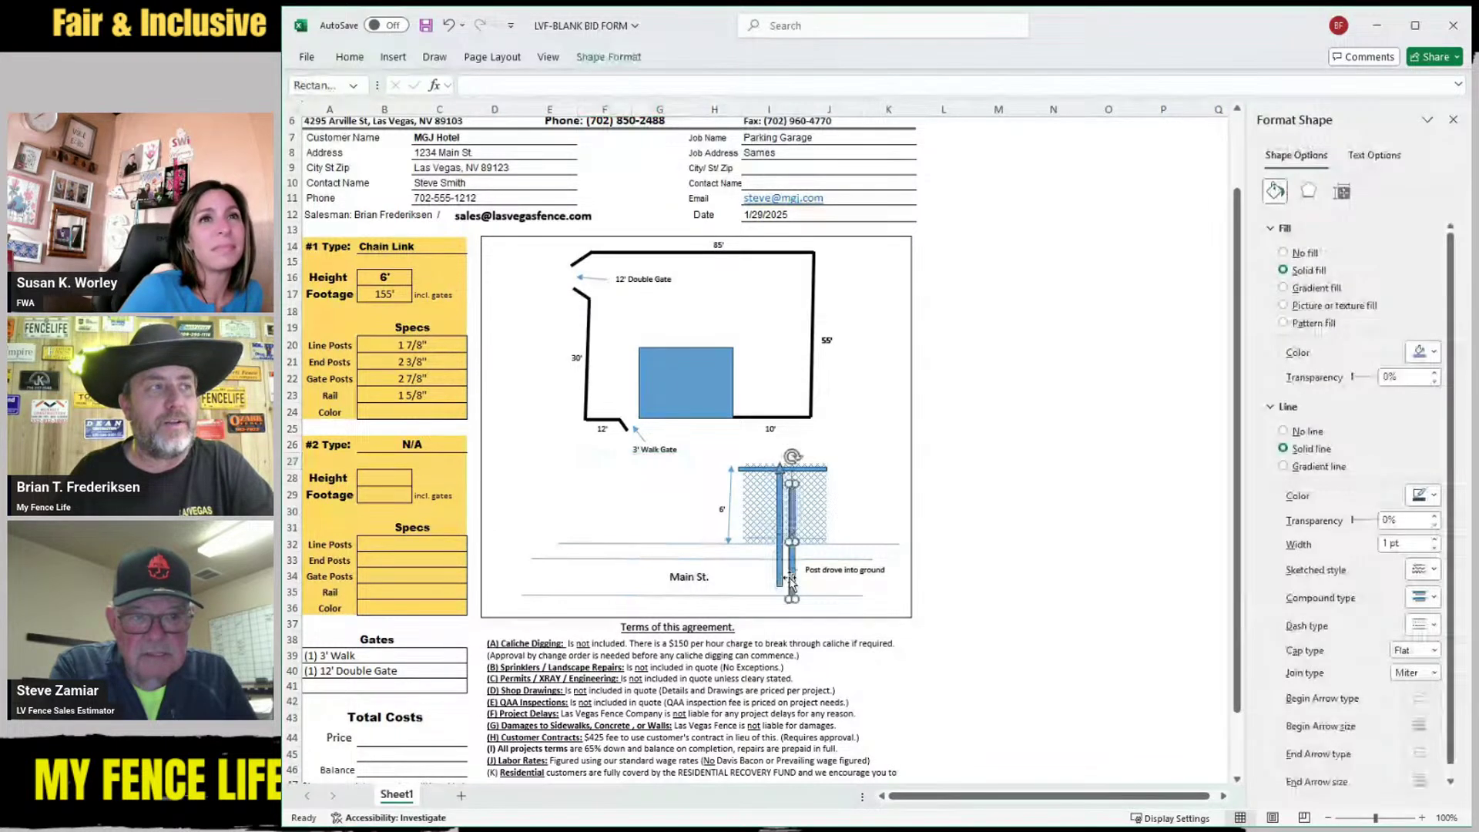
left_click_drag(788, 483, 765, 545)
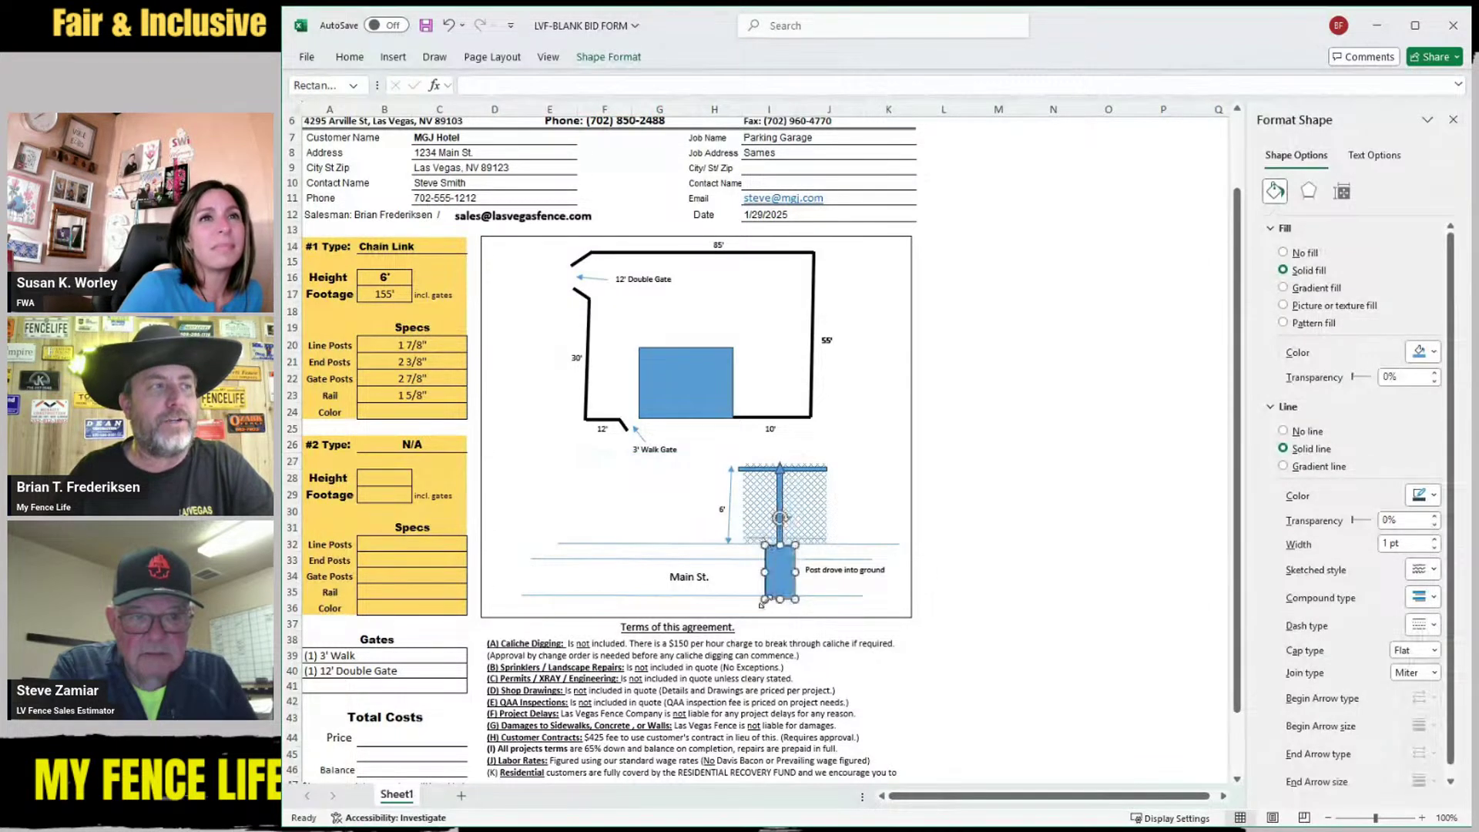
Trim the below-ground block slightly and give it a dotted pattern fill
left_click_drag(763, 601, 767, 590)
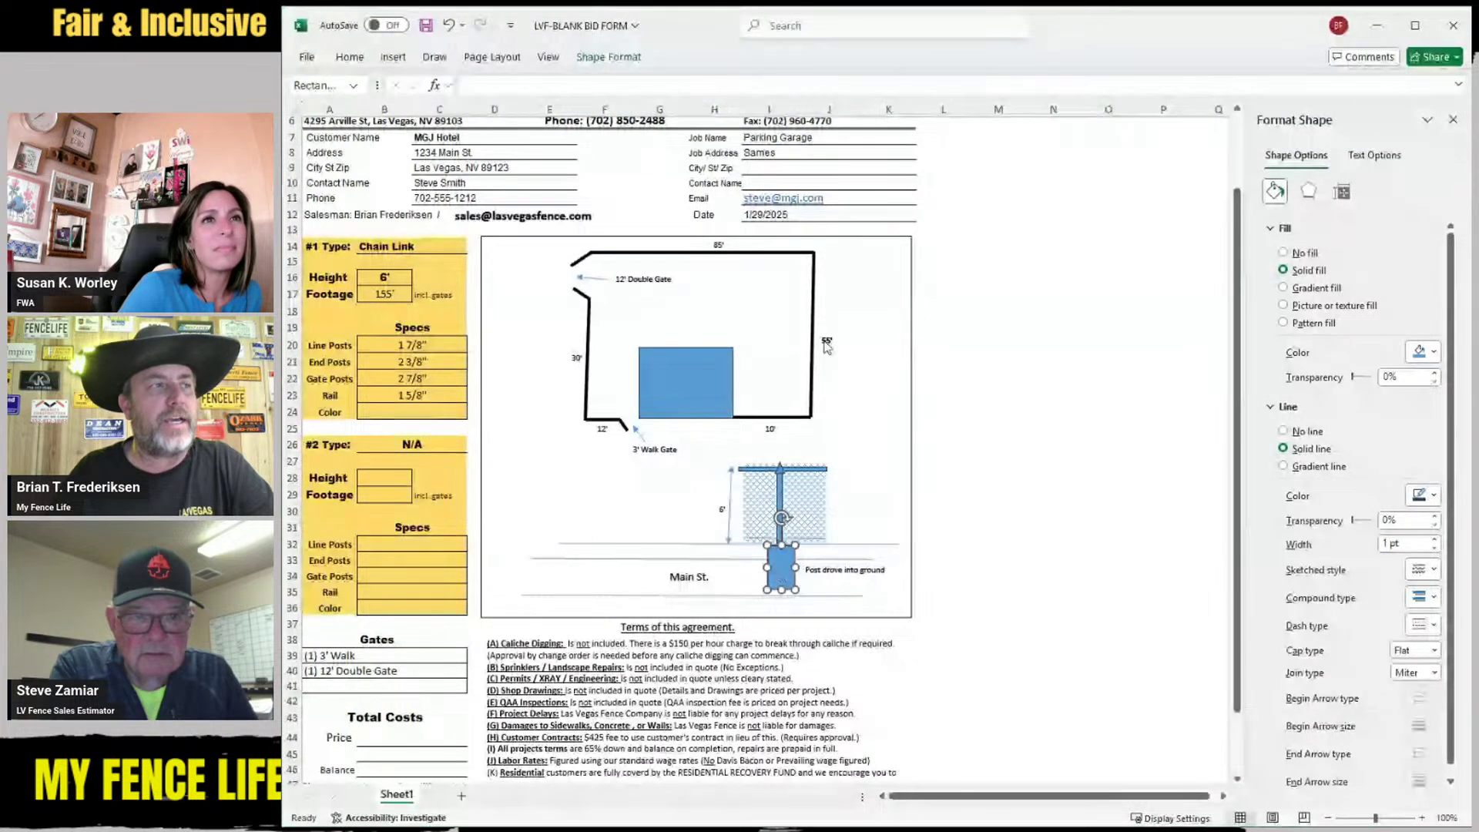
left_click(1283, 323)
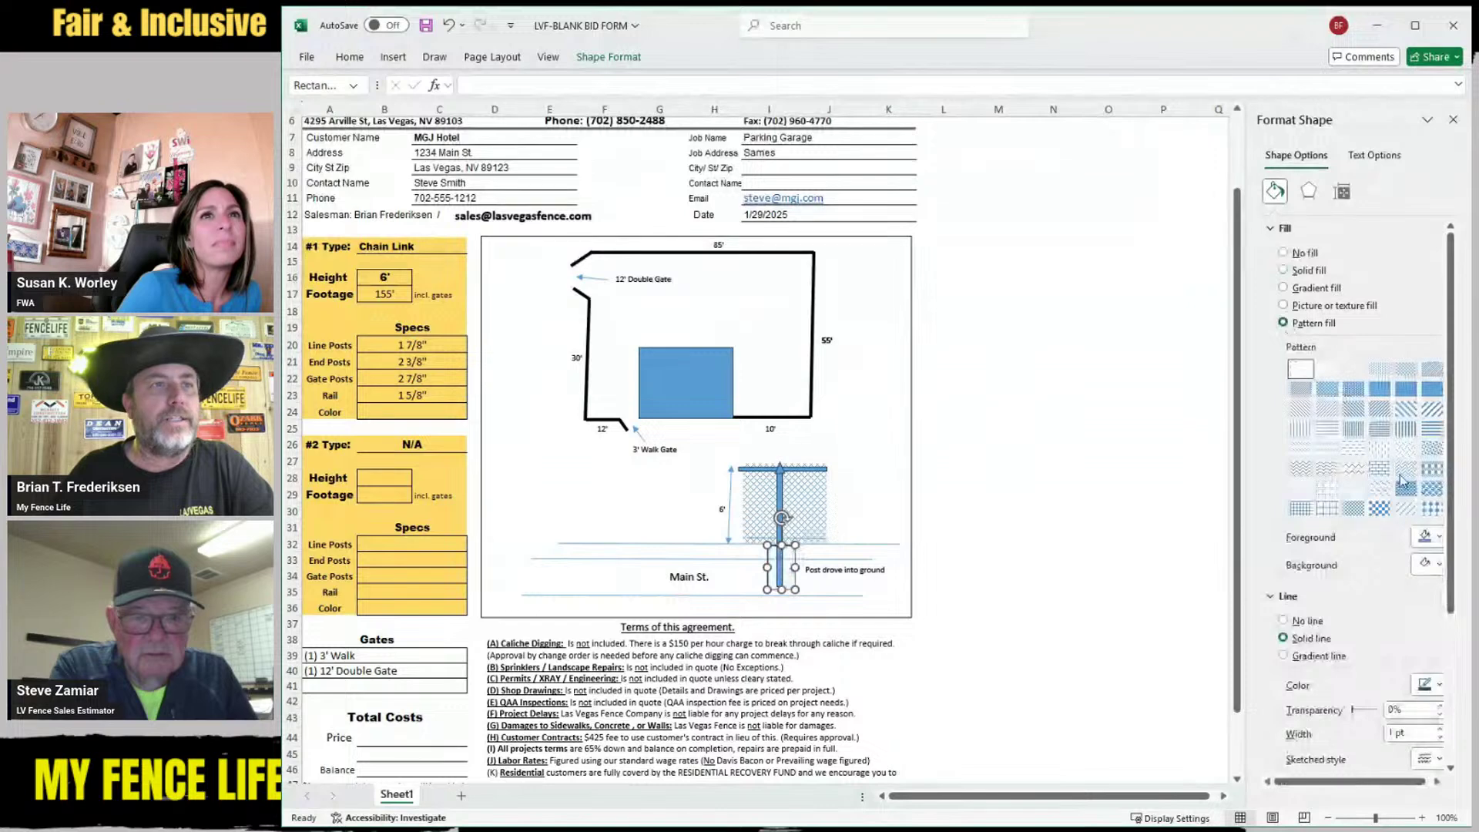
left_click(1429, 452)
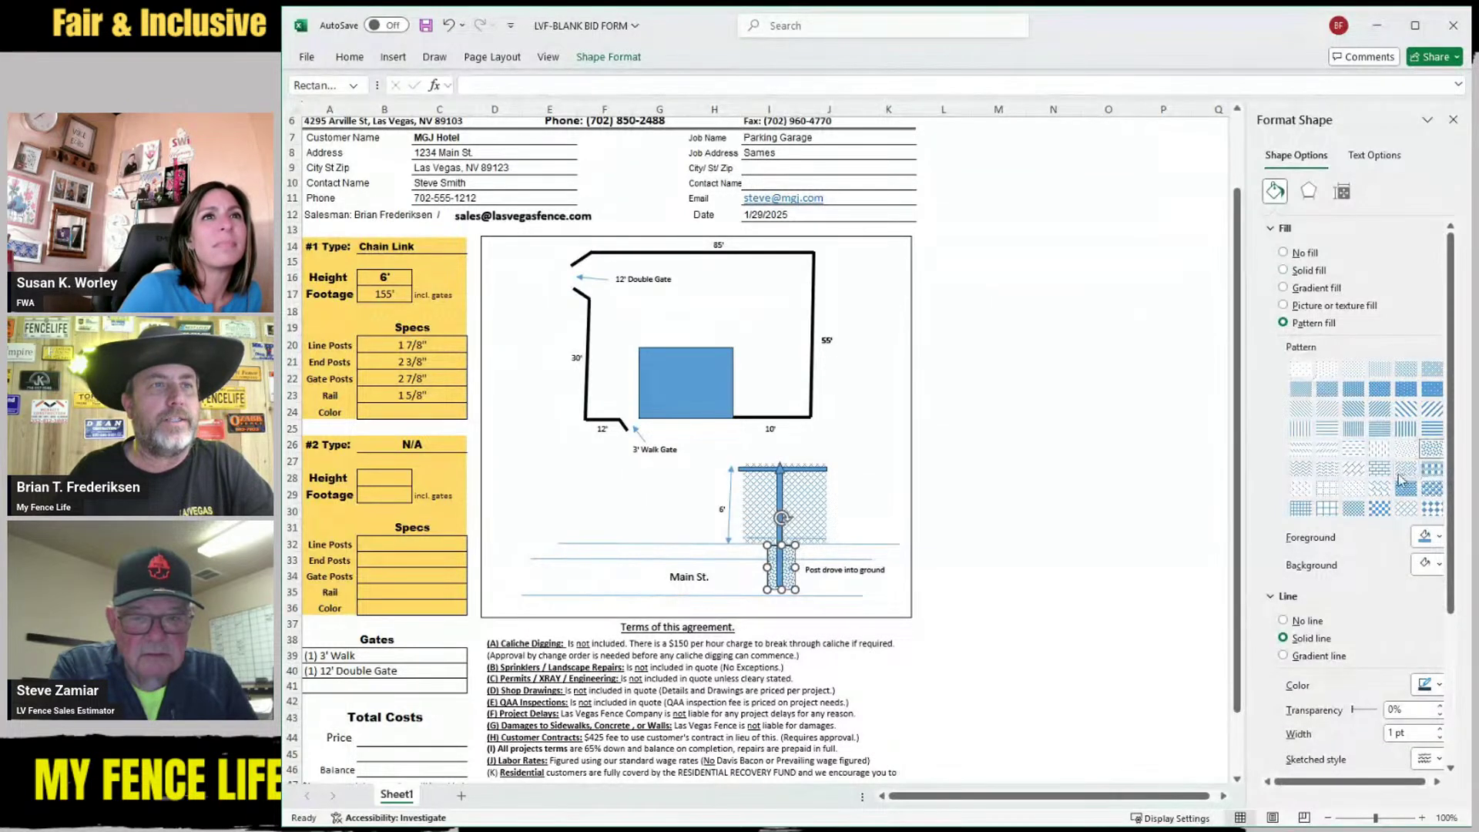
left_click(873, 512)
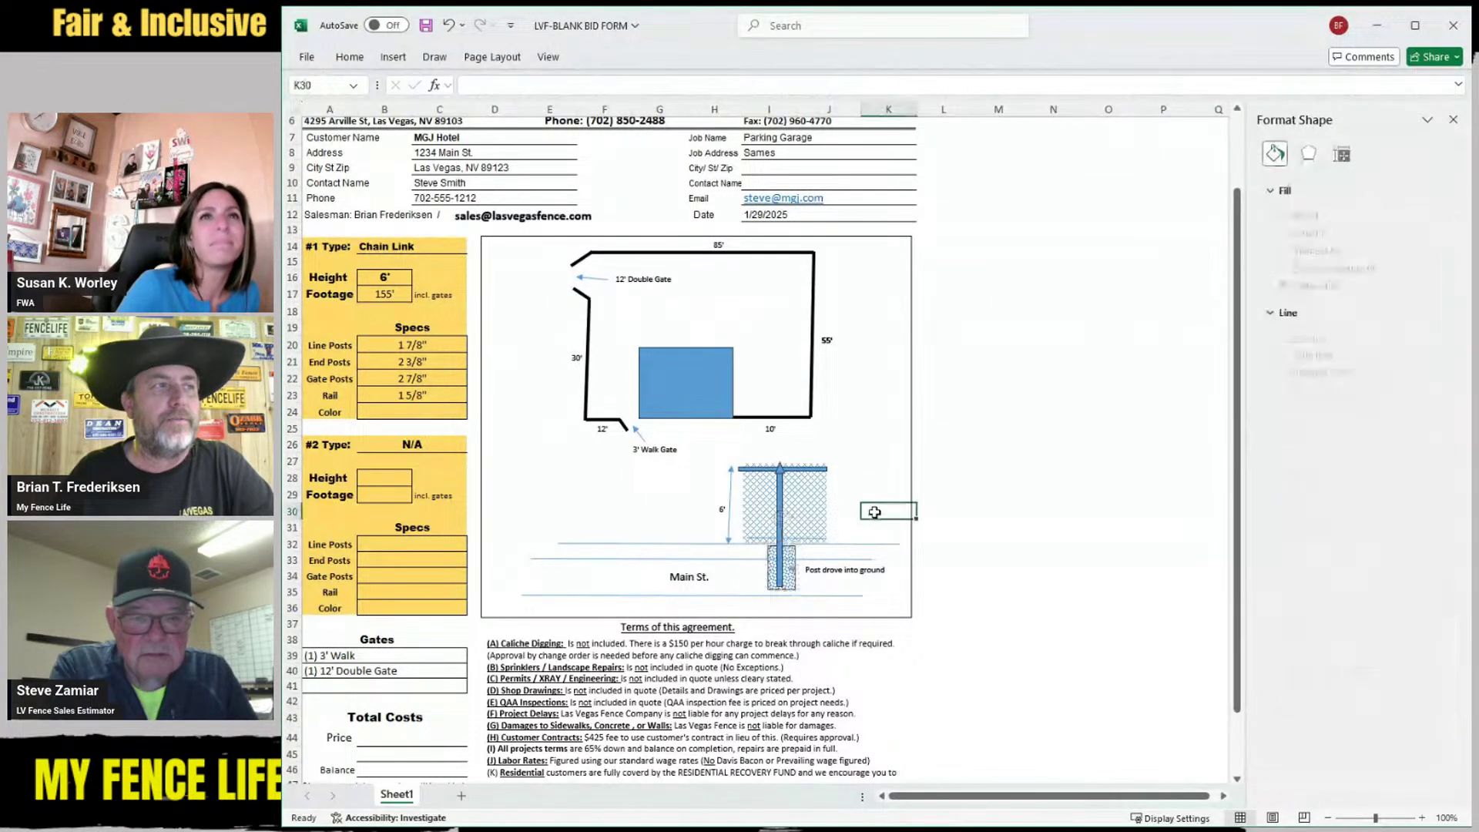
Remove the lower street line and the Main St. label
left_click(647, 595)
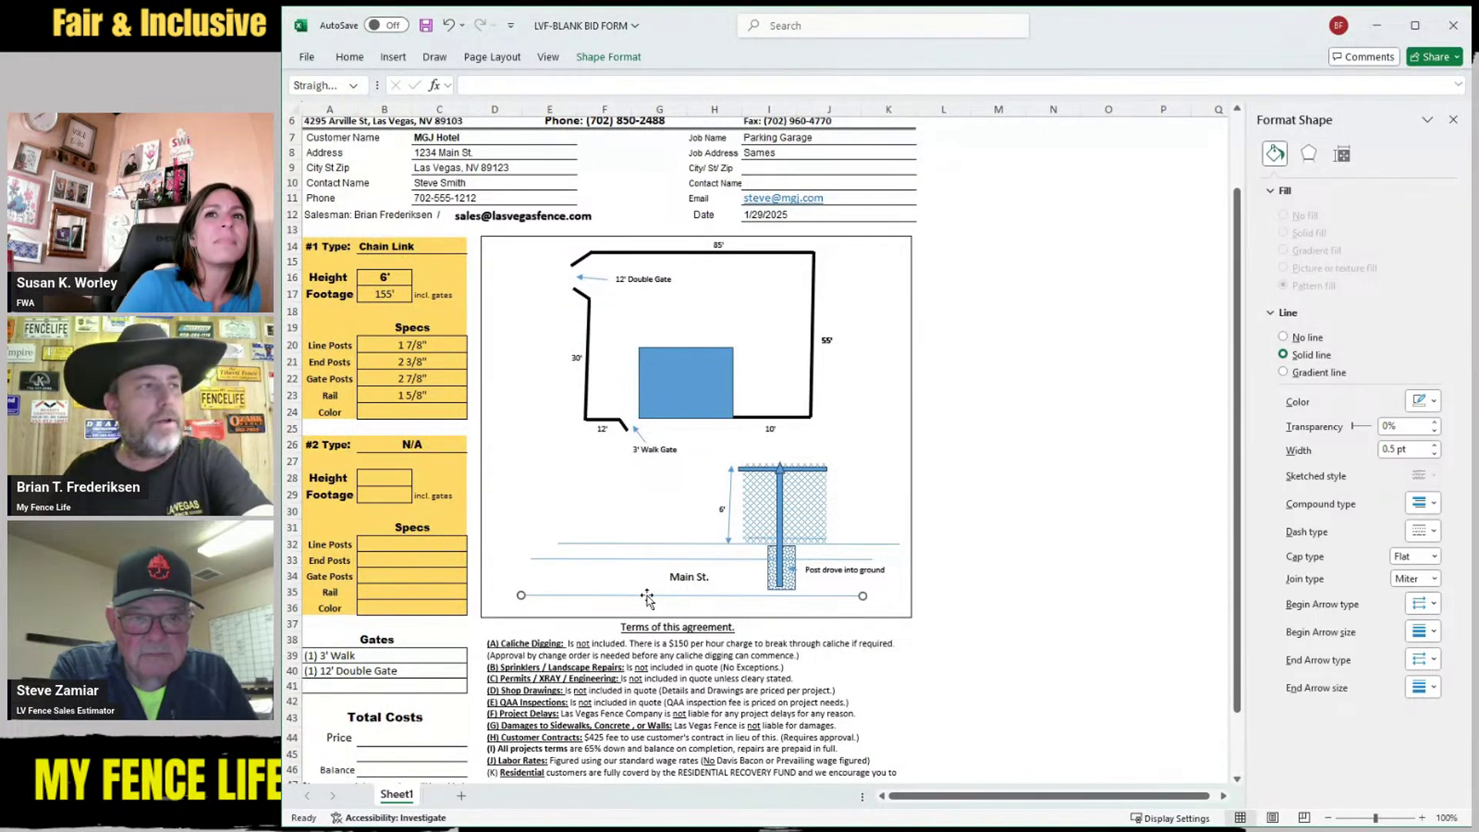
key("Delete")
left_click(676, 589)
key("Delete")
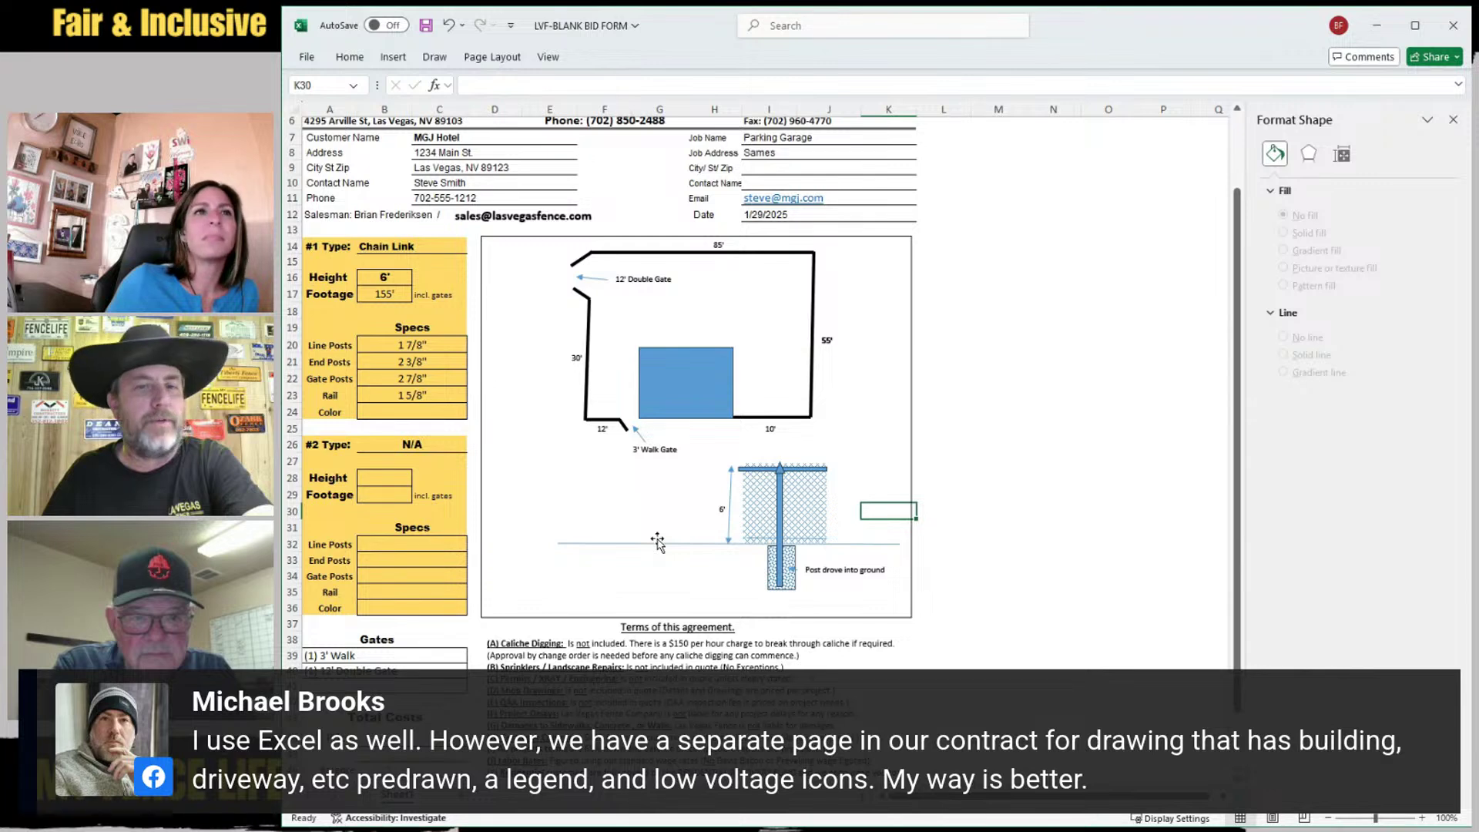
Stretch the pattern block leftward under the ground line and delete the 'Post drove into ground' note
left_click(766, 567)
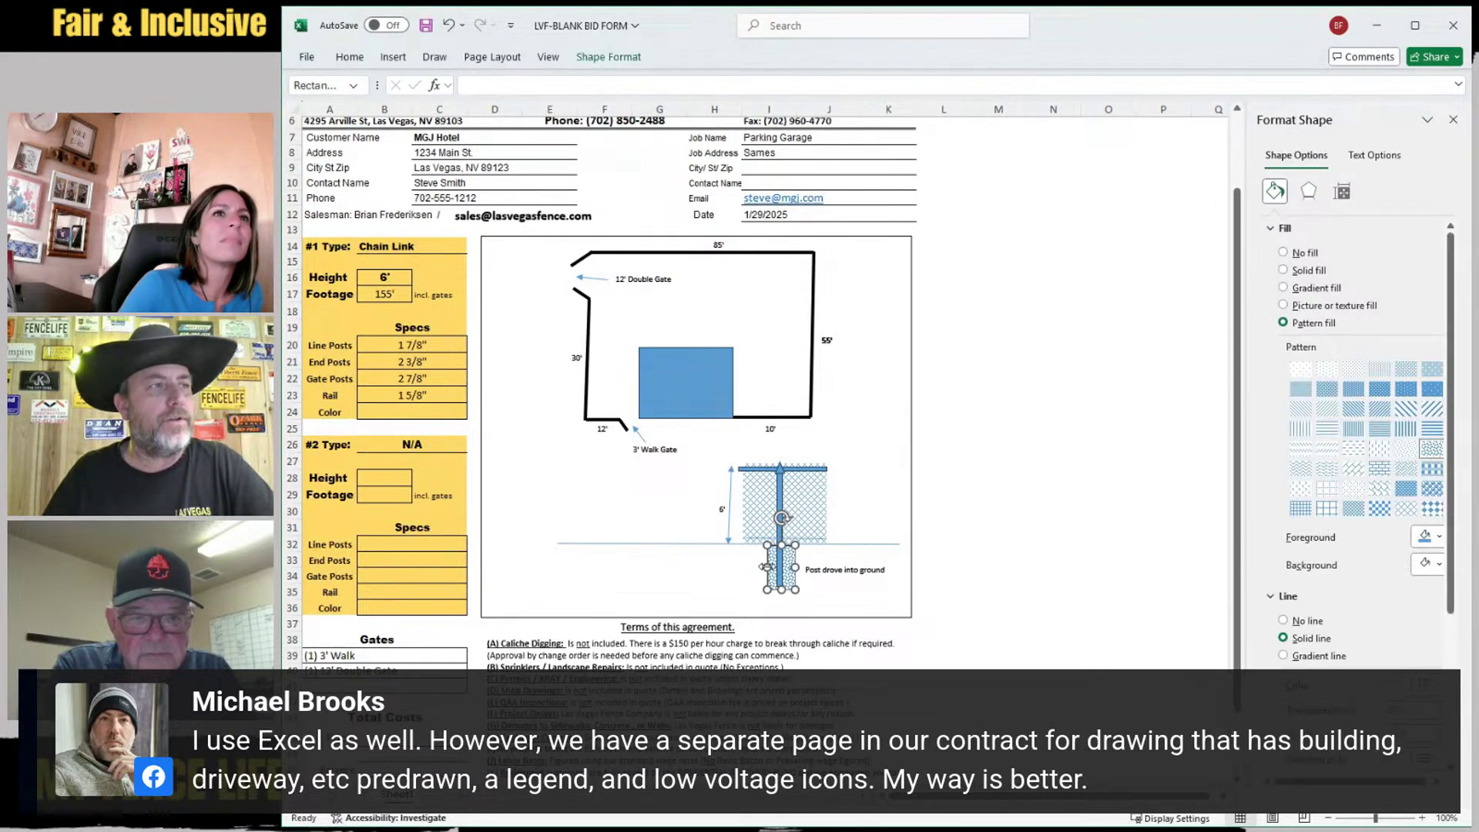
left_click_drag(765, 567, 557, 568)
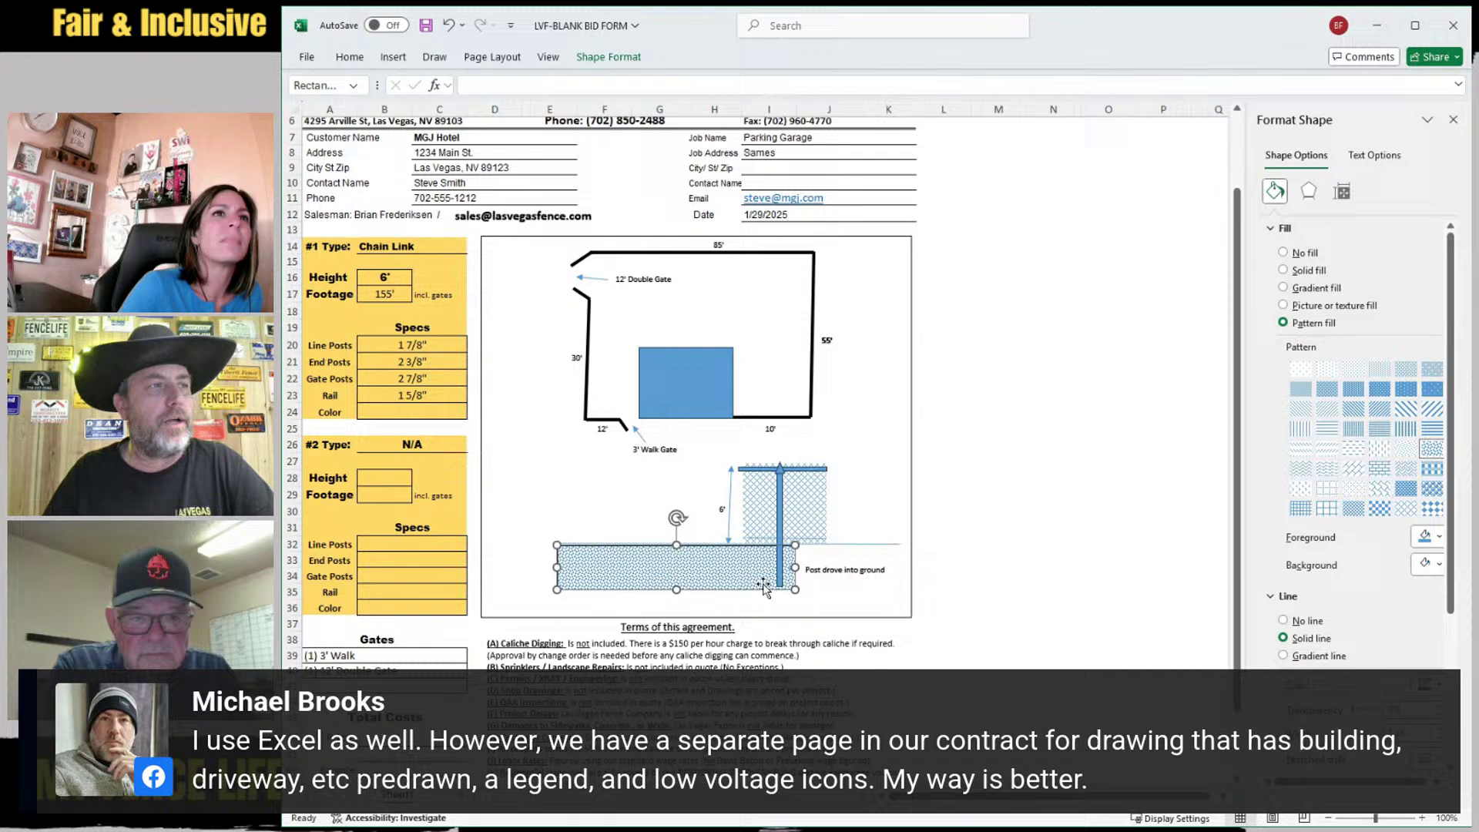
left_click(815, 570)
key("Delete")
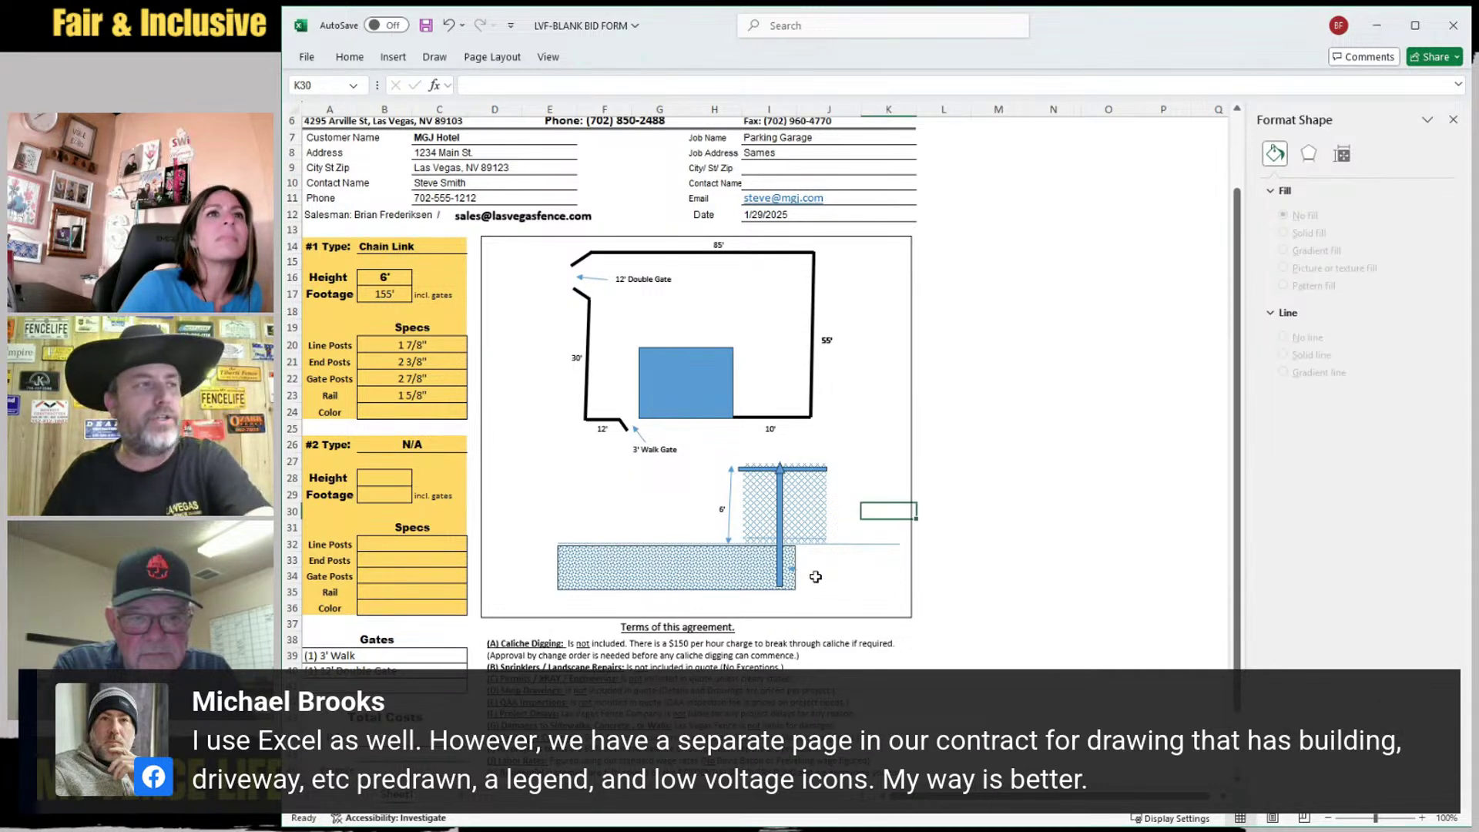
Extend the ground block right past the post and down to the frame bottom, with a brick-like pattern
left_click(794, 570)
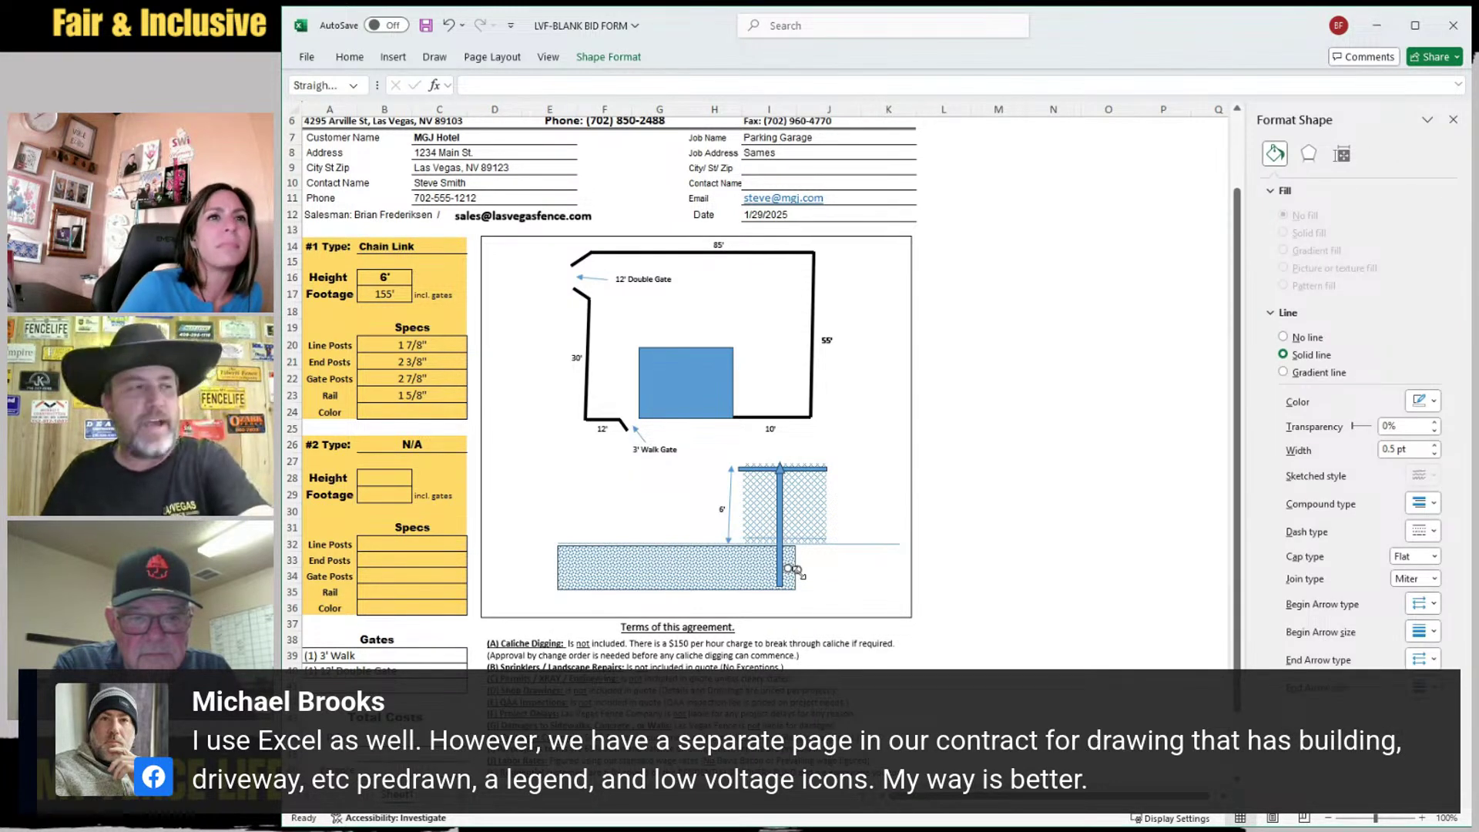
left_click(793, 574)
left_click_drag(795, 569, 901, 569)
left_click_drag(726, 590, 727, 616)
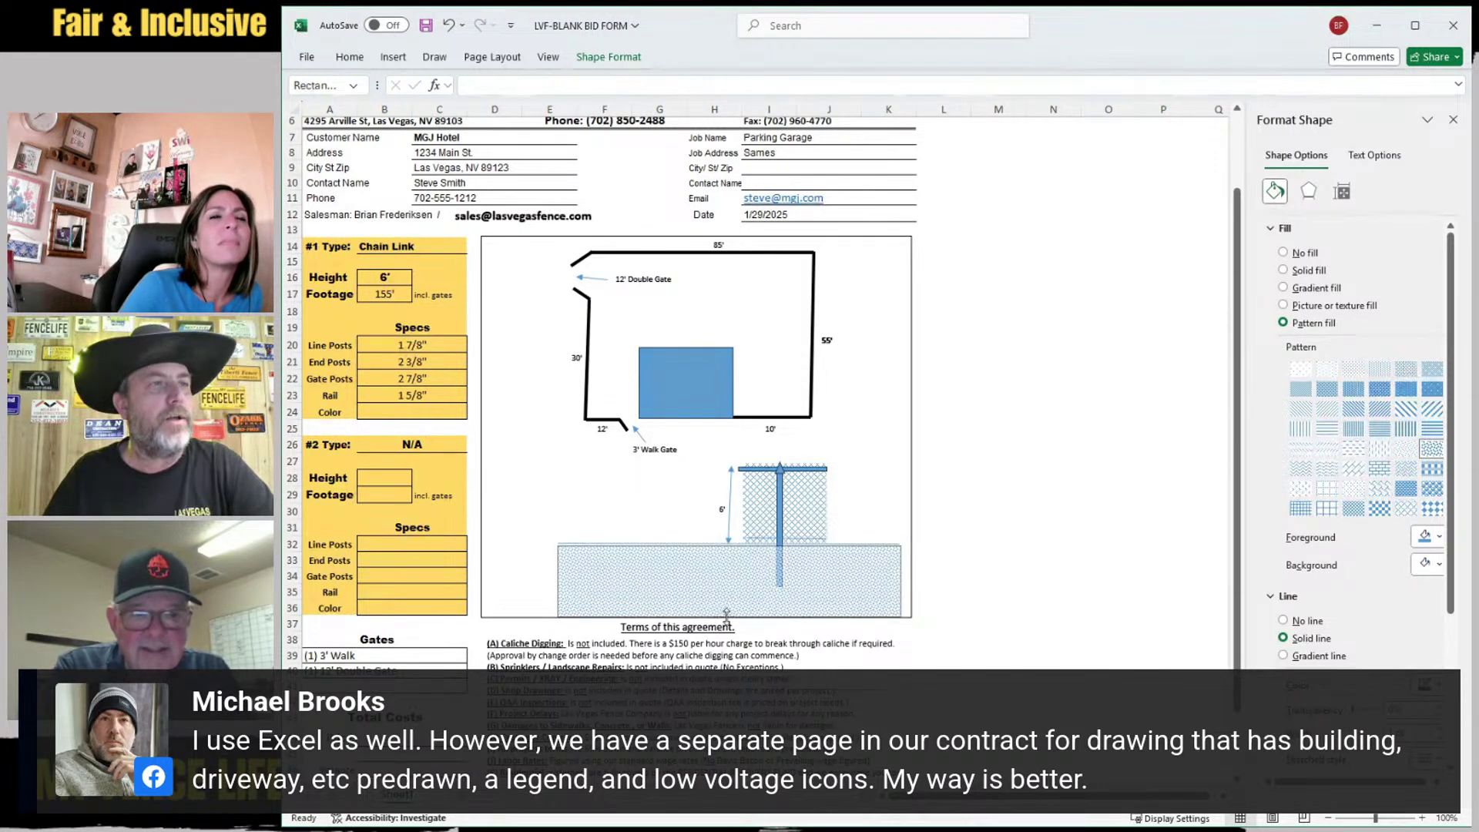
left_click(1380, 469)
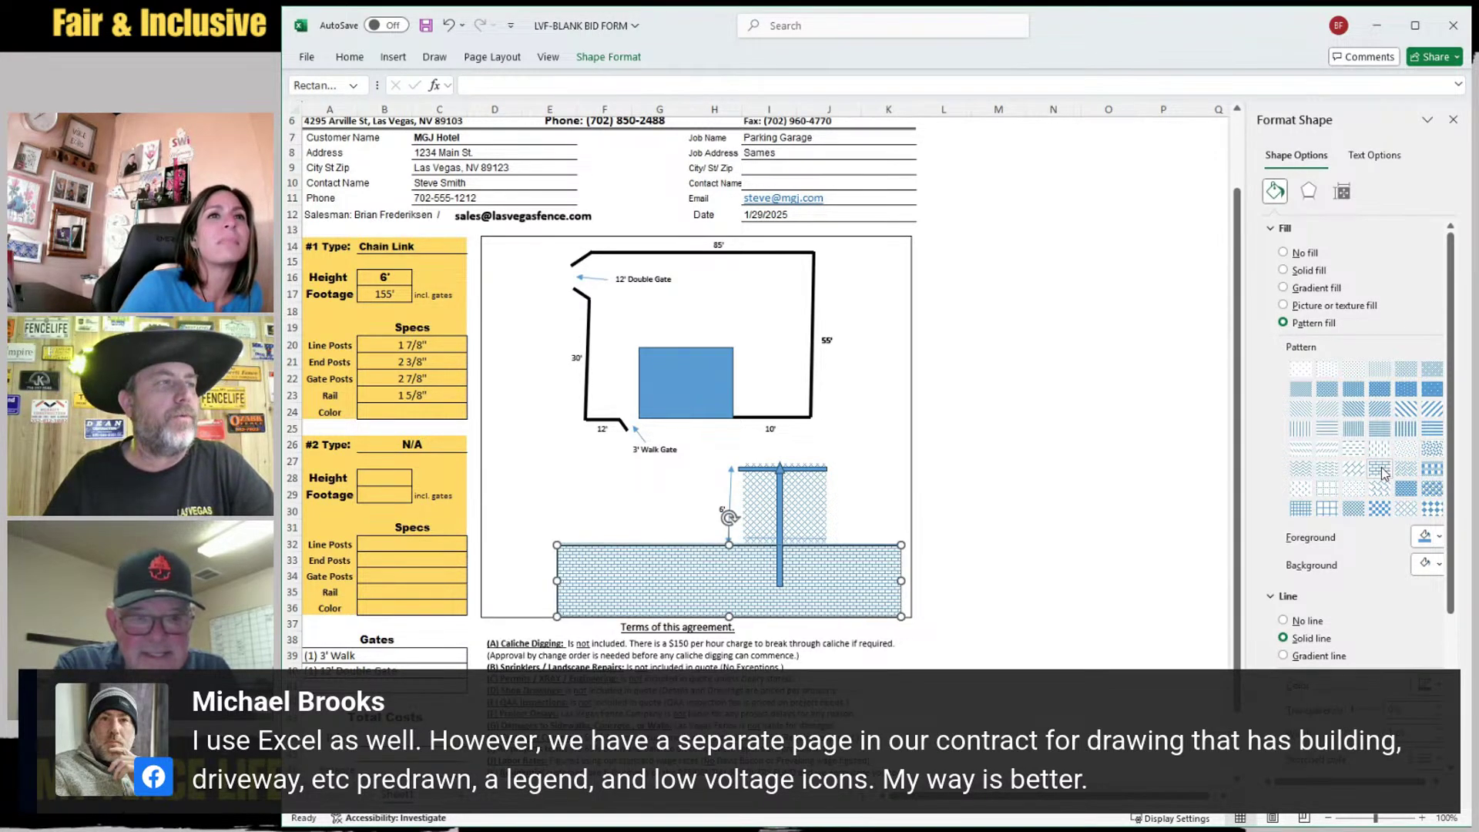
left_click(558, 466)
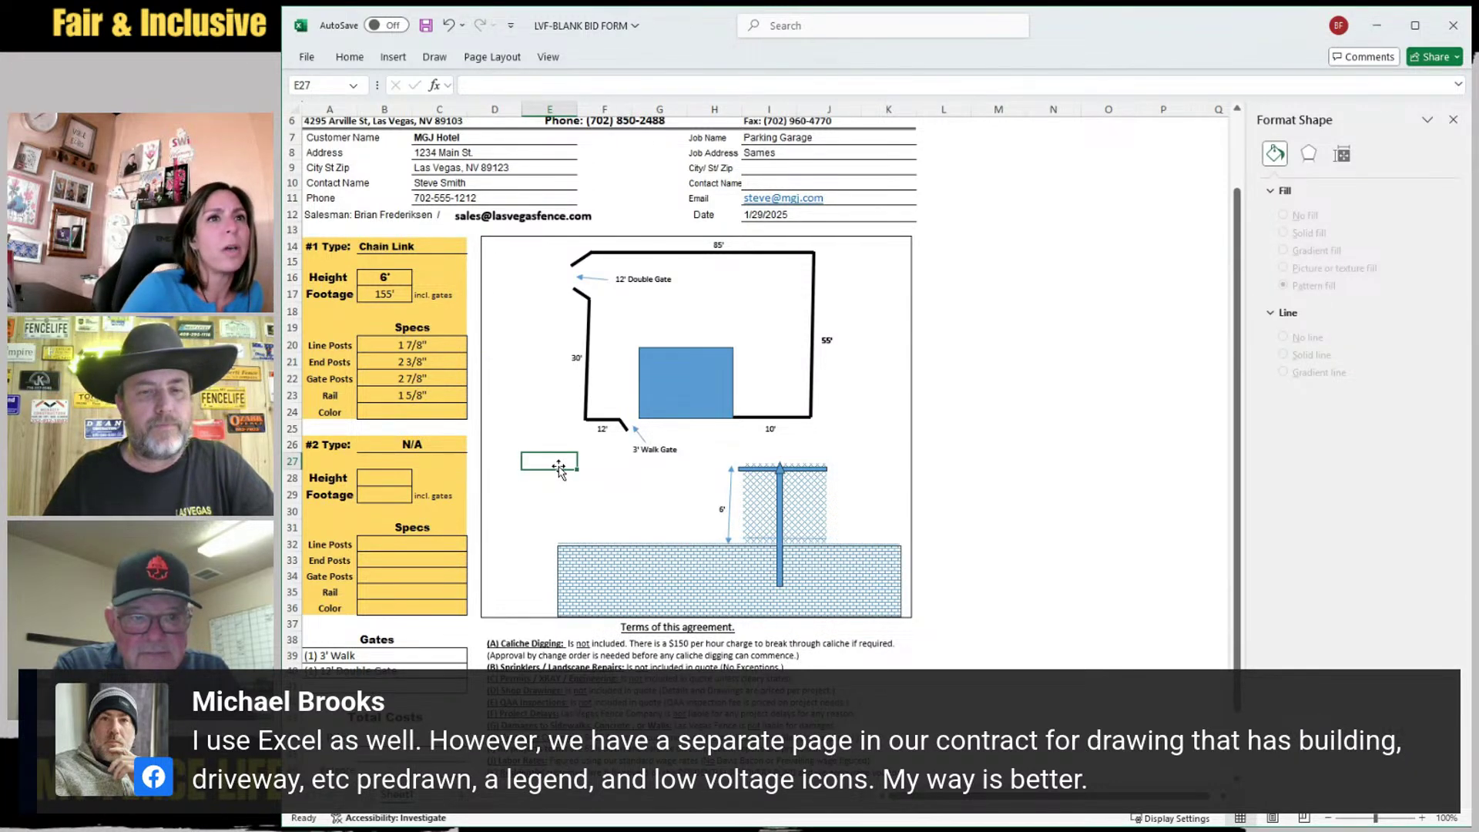
Shorten the post to stop at the ground block's top edge and widen it slightly
left_click(779, 584)
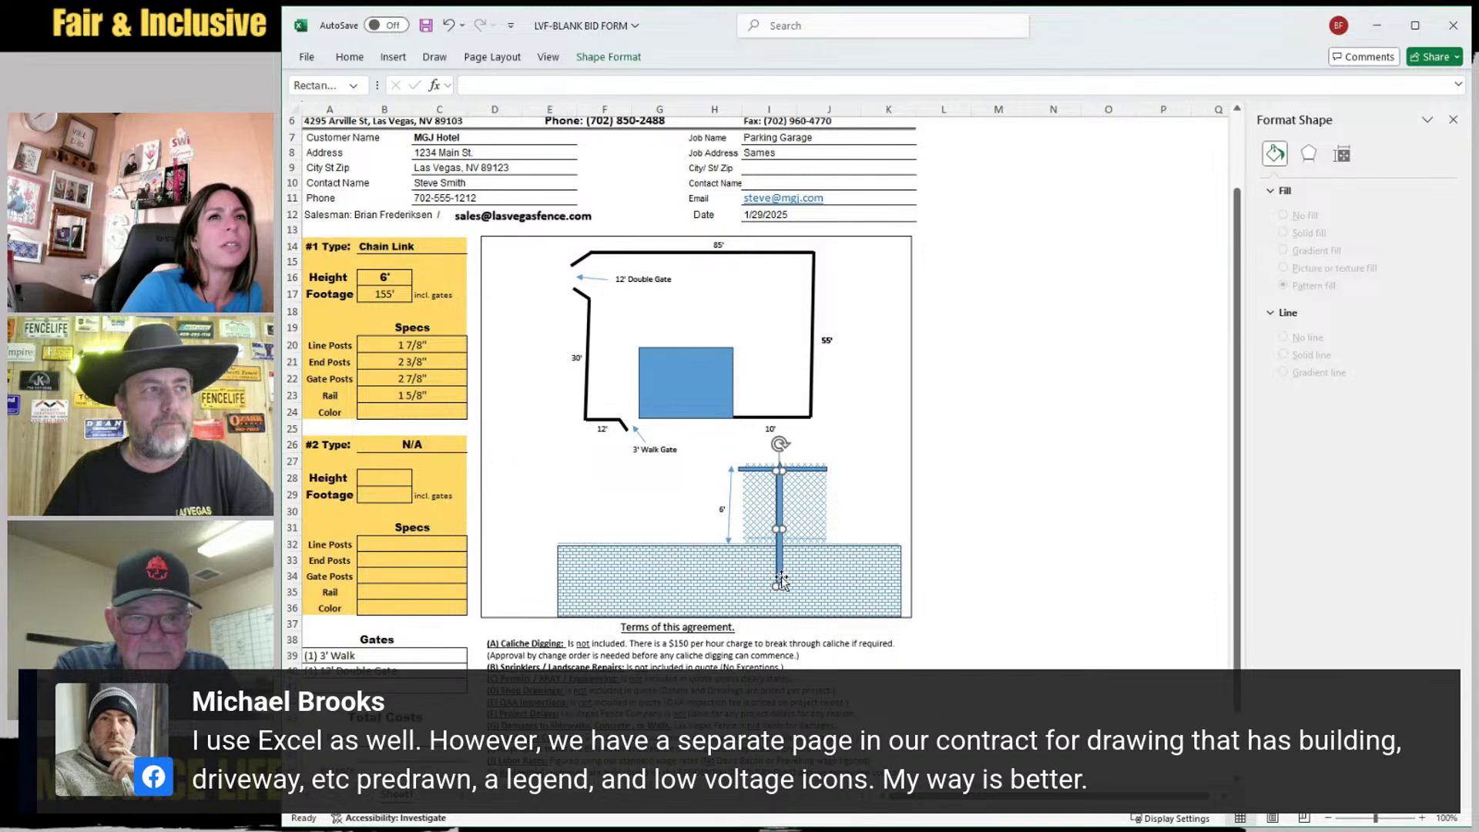
left_click_drag(779, 585, 780, 548)
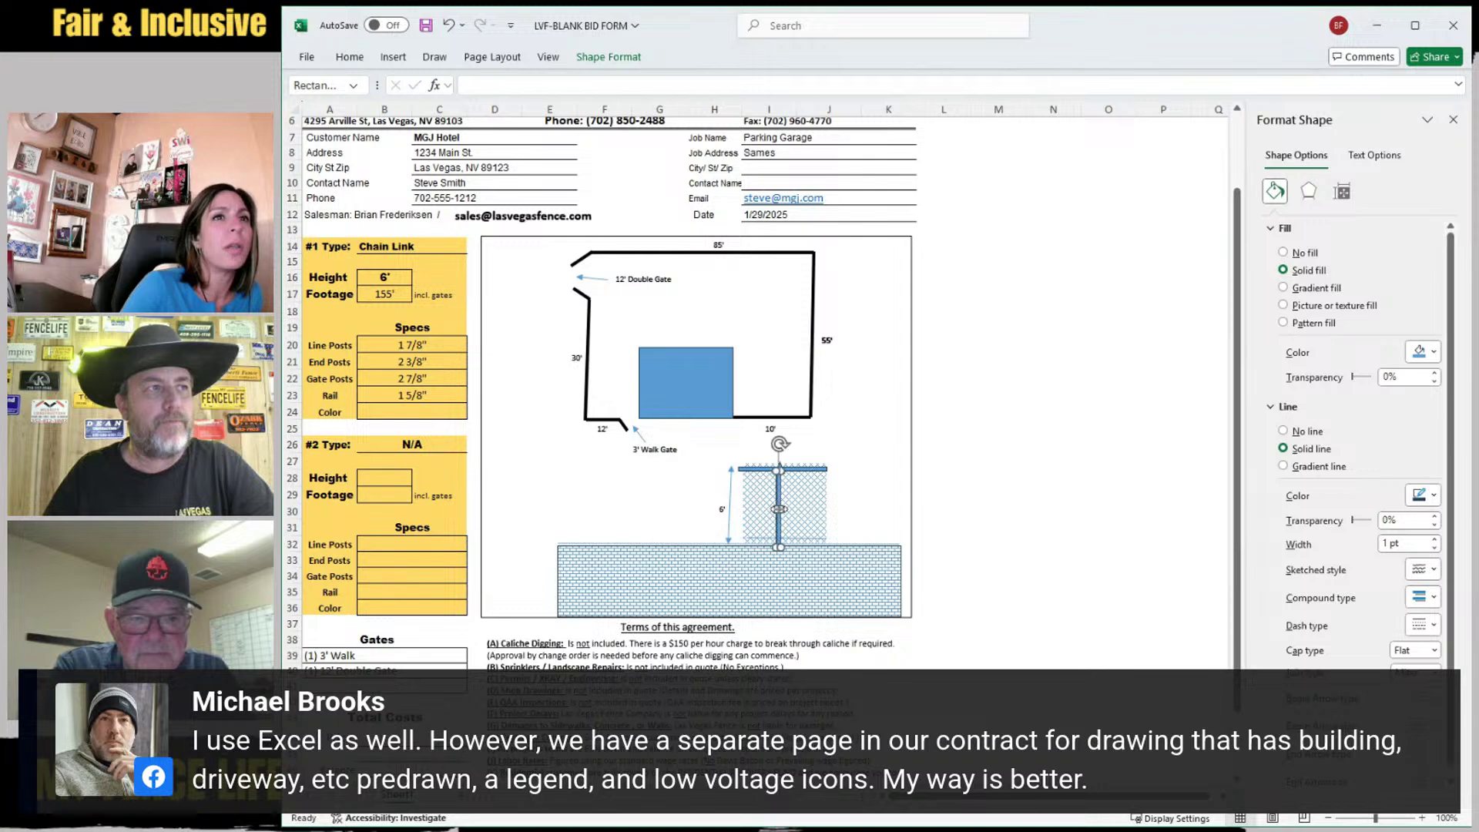
left_click_drag(781, 511, 782, 511)
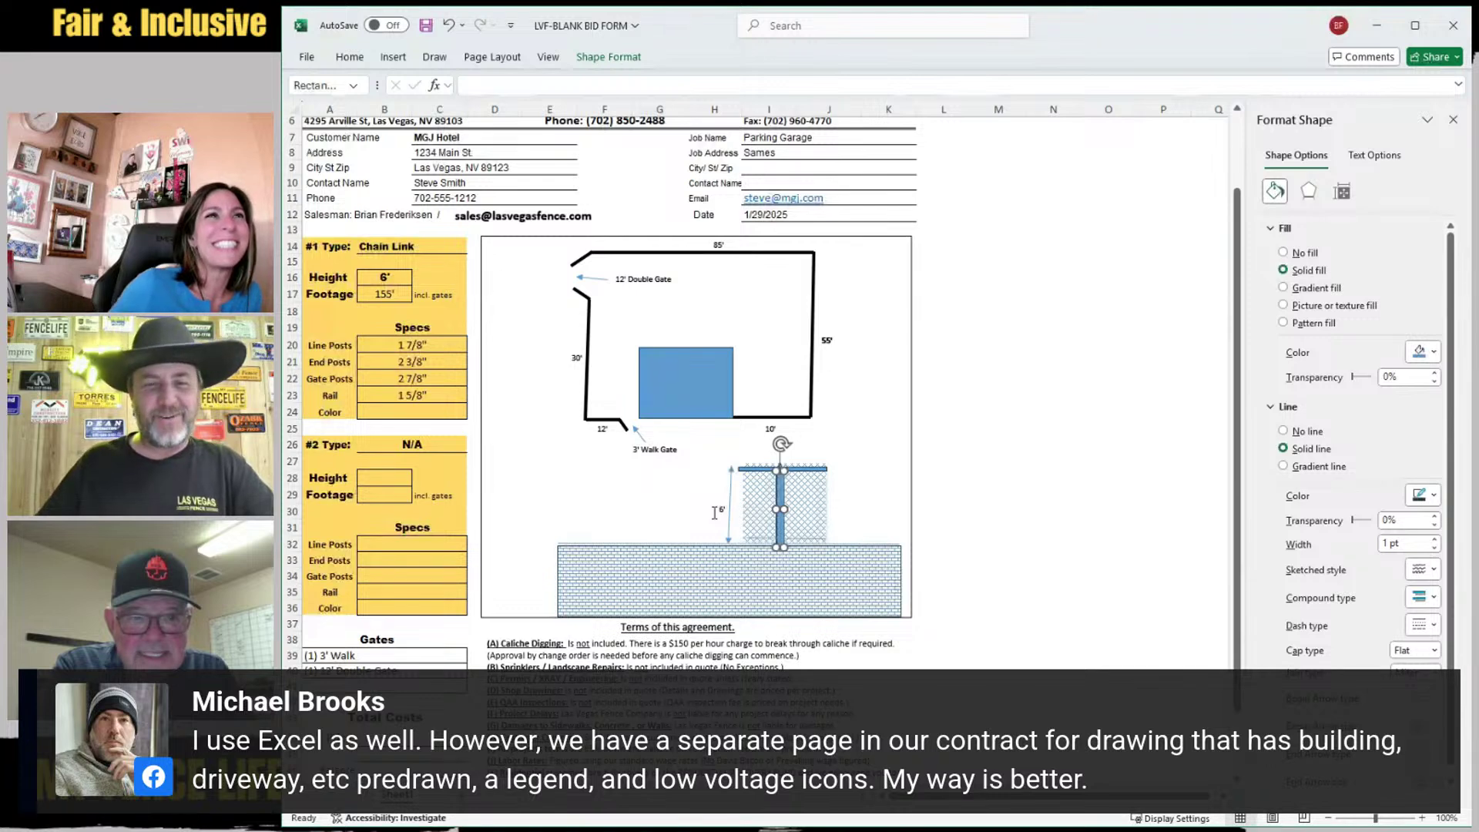
left_click(647, 510)
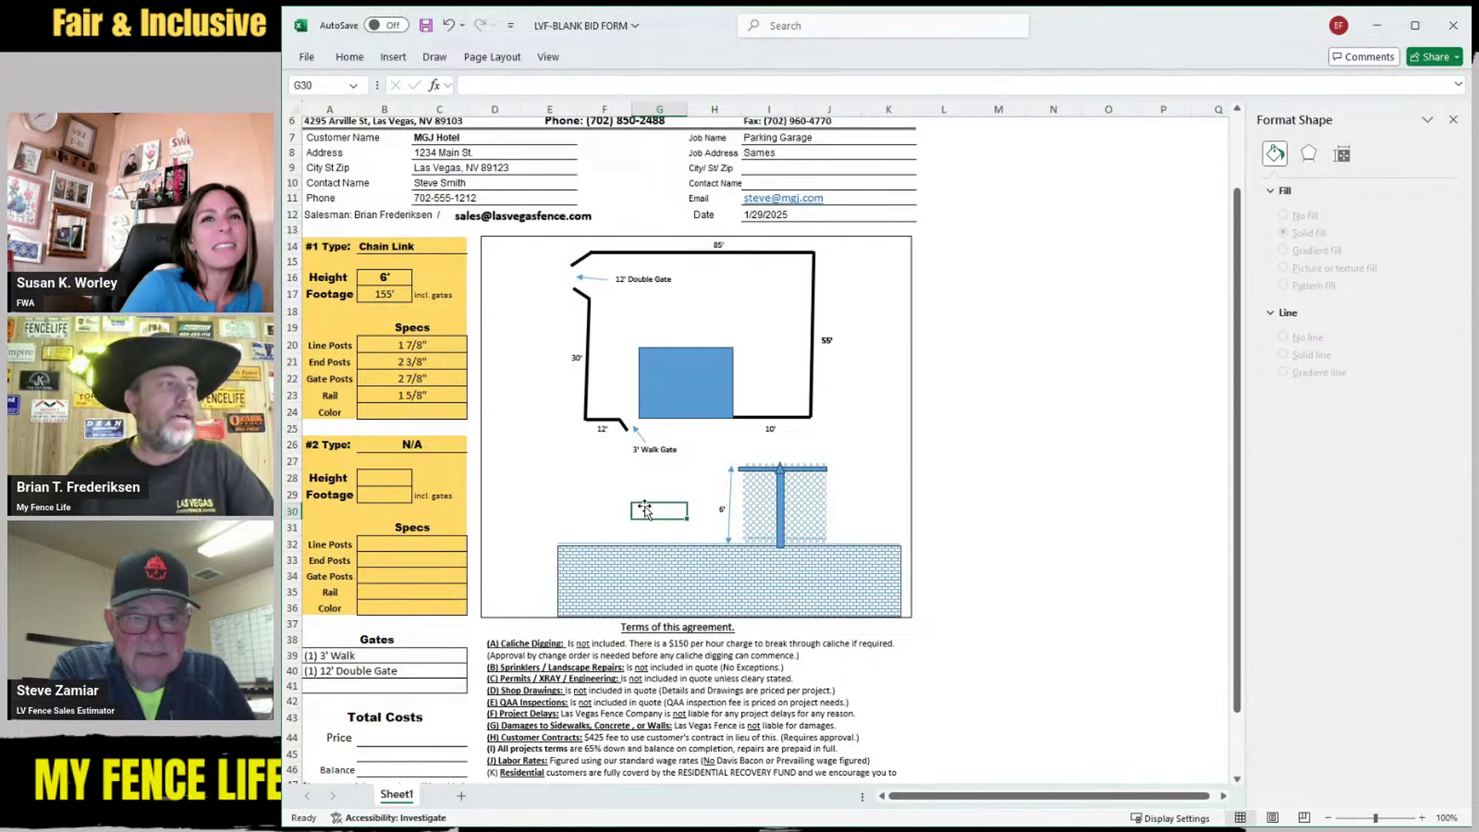
Enter 5,525.00 as the price in cell B44
left_click(400, 737)
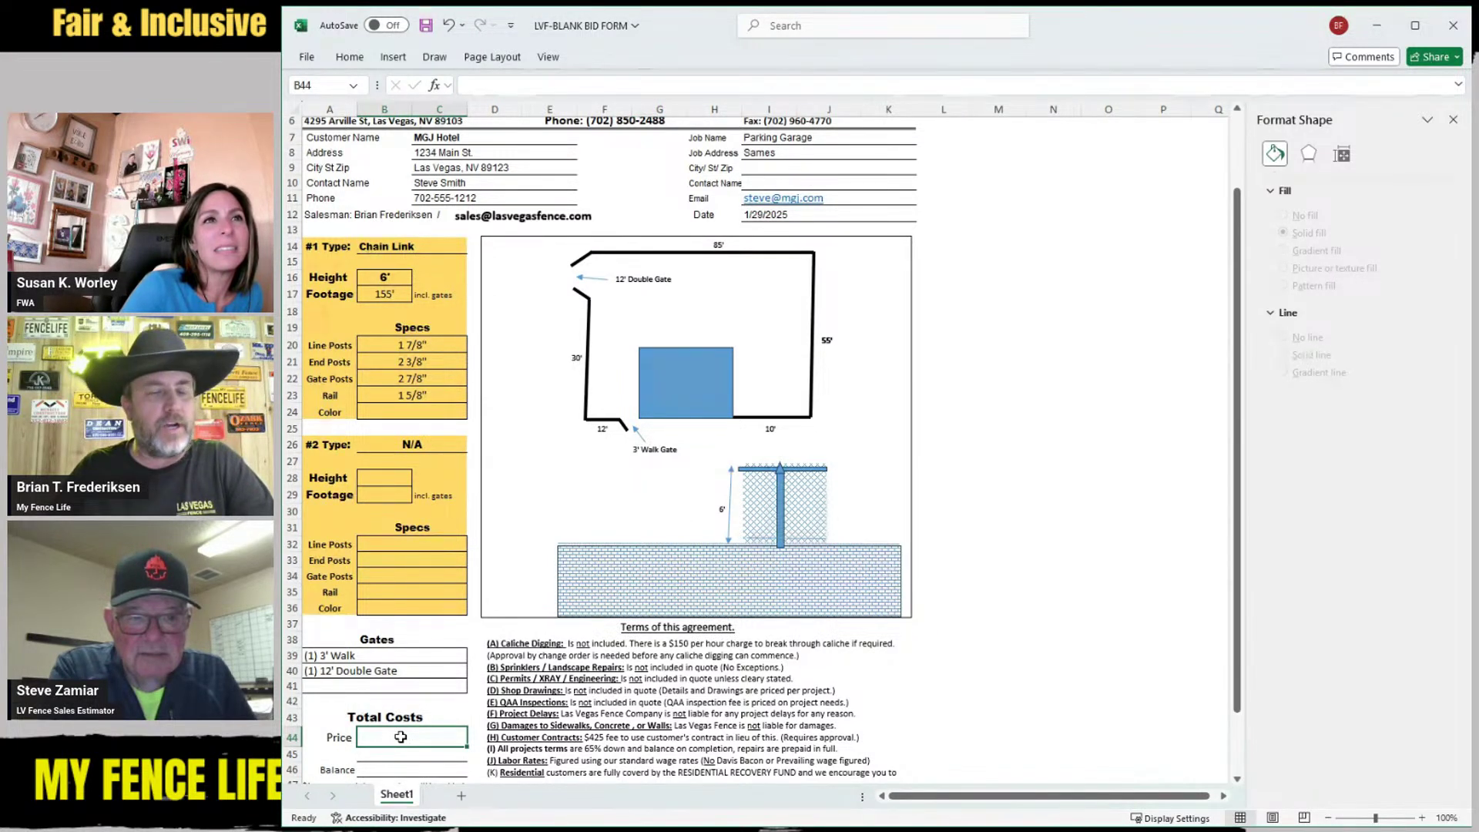
type("5")
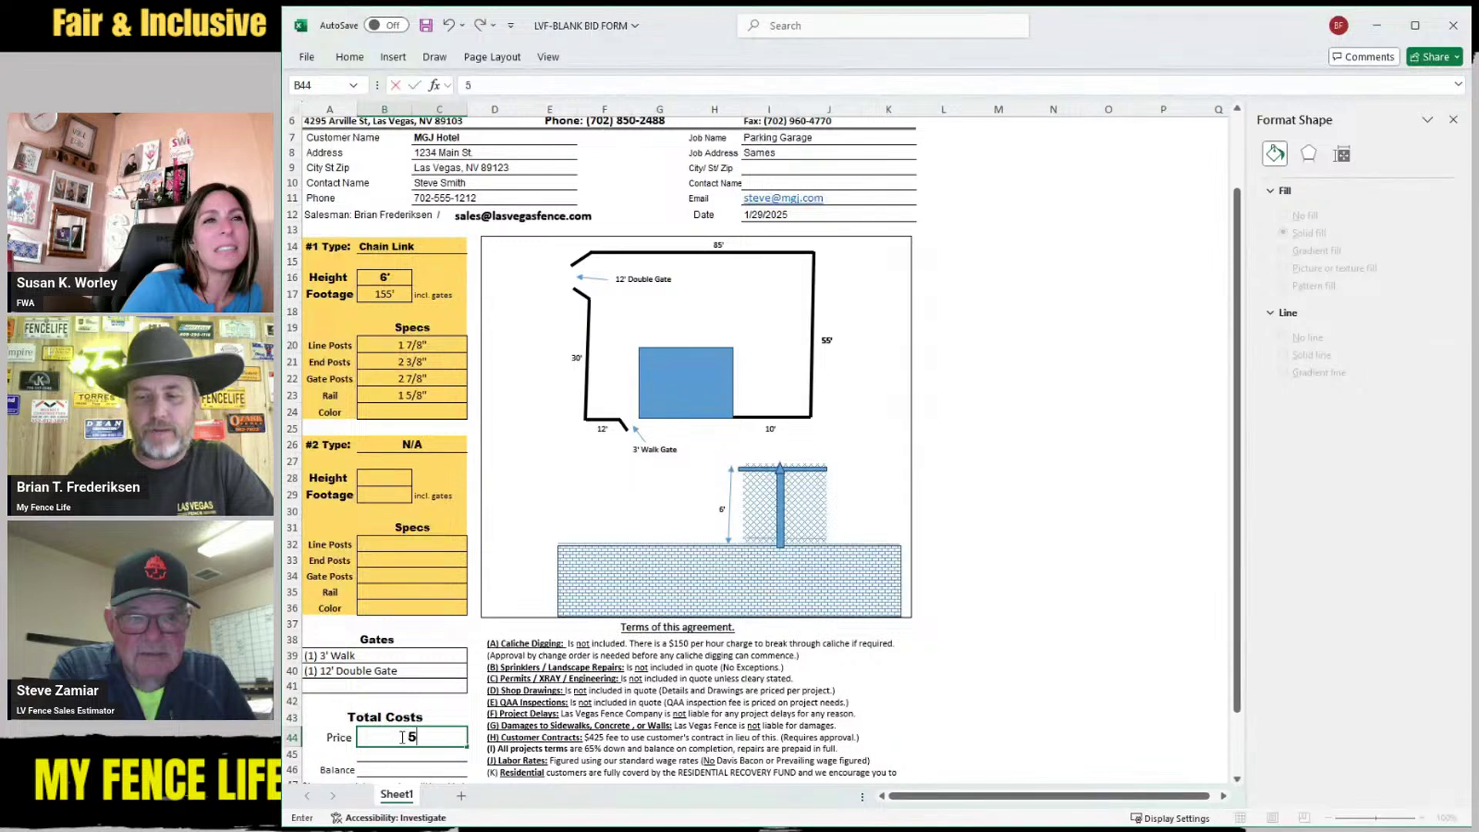
type(",5")
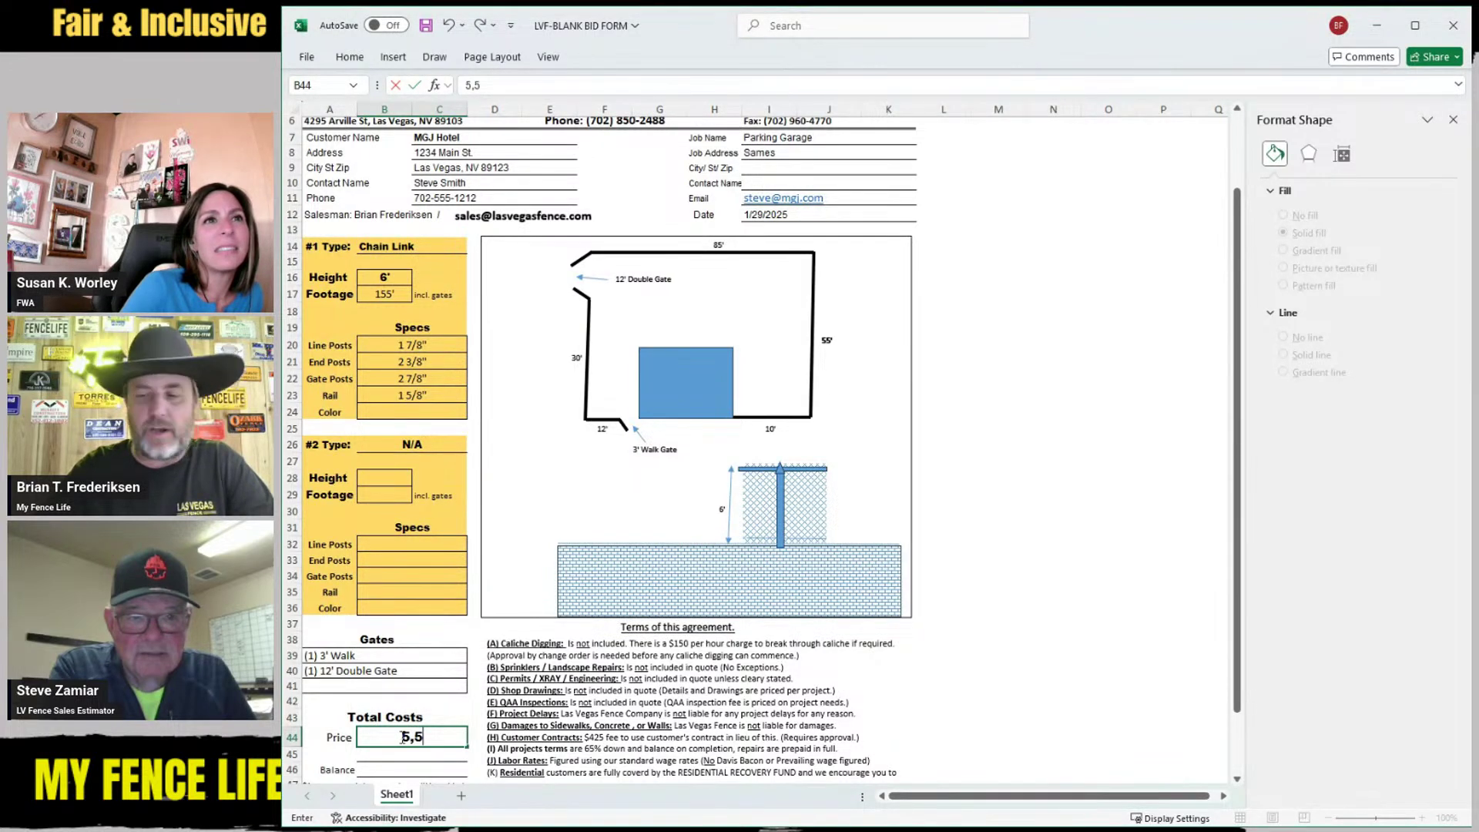
type("25")
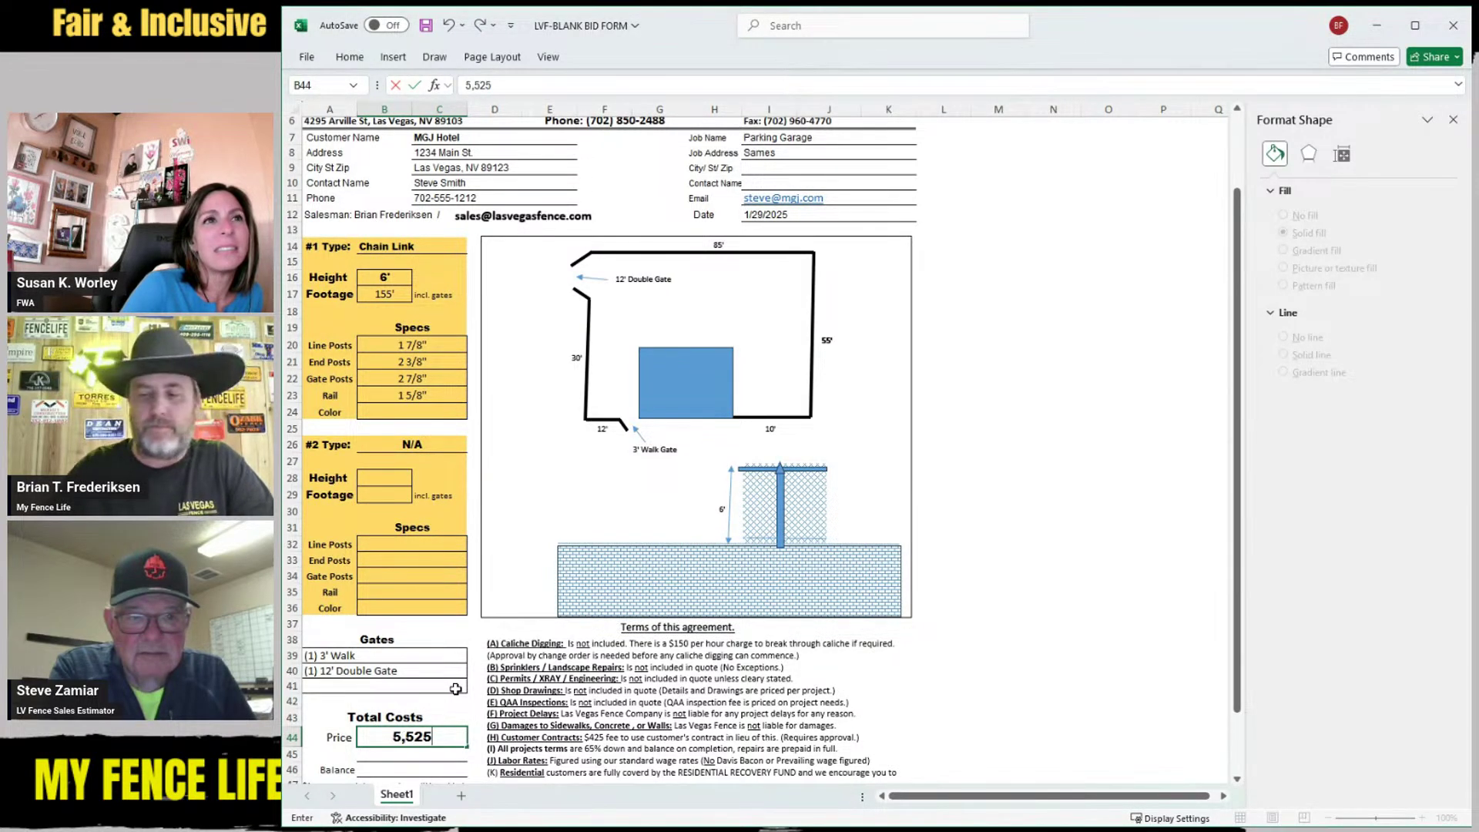
type(".00")
left_click(551, 530)
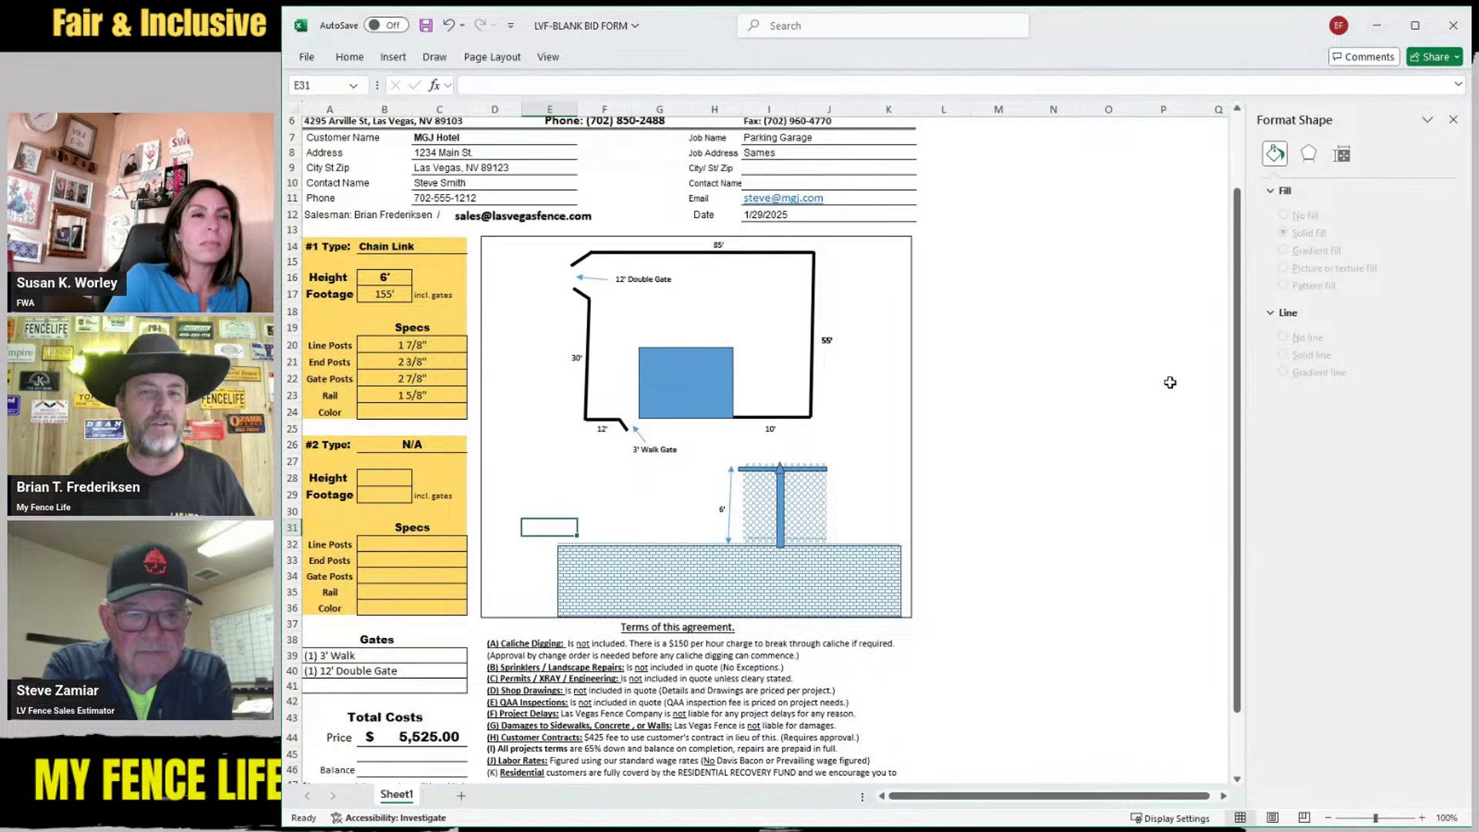
scroll(1170, 383, "up", 1)
scroll(1205, 491, "down", 1)
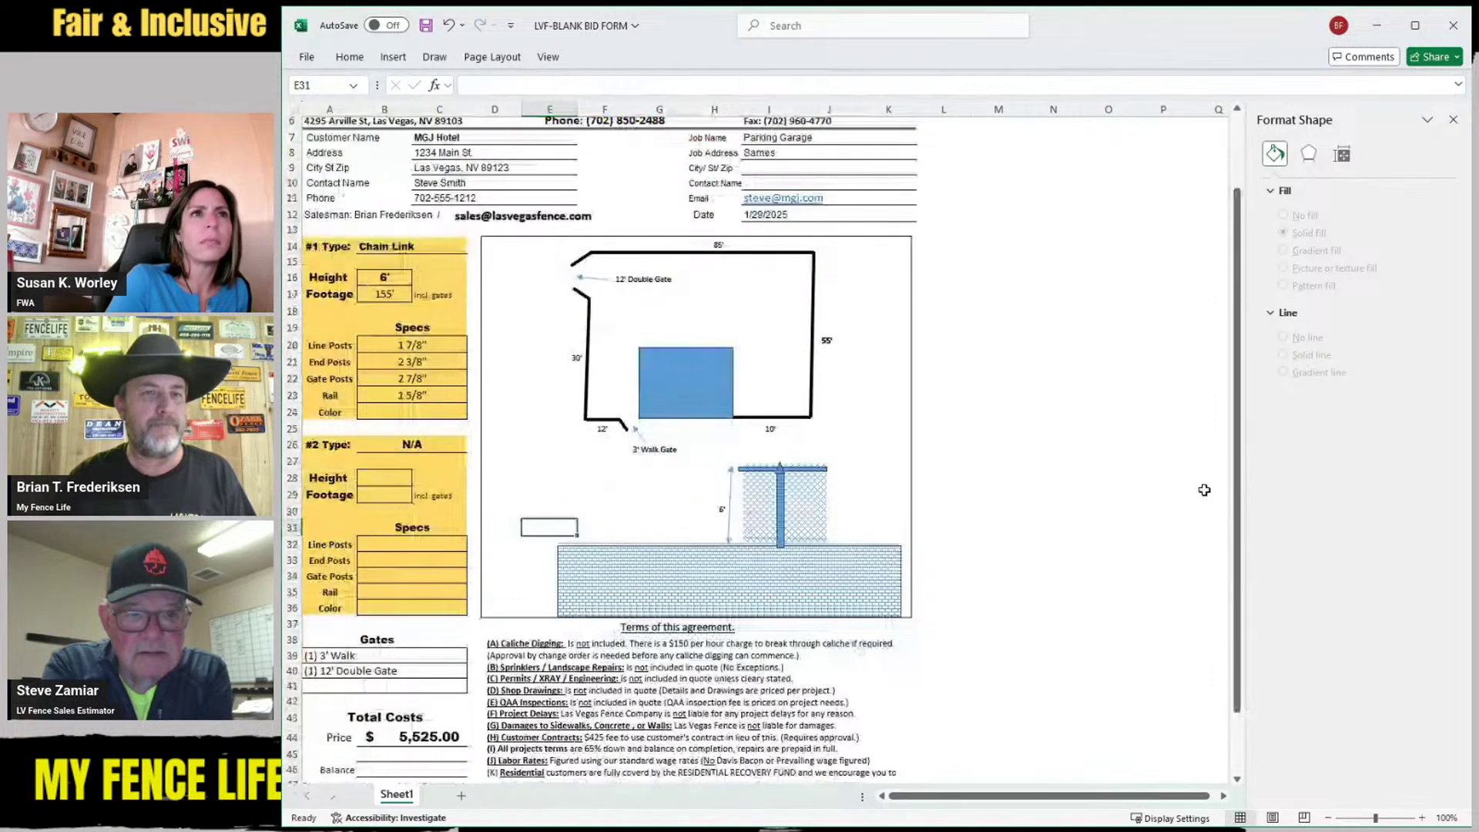
scroll(1204, 491, "up", 1)
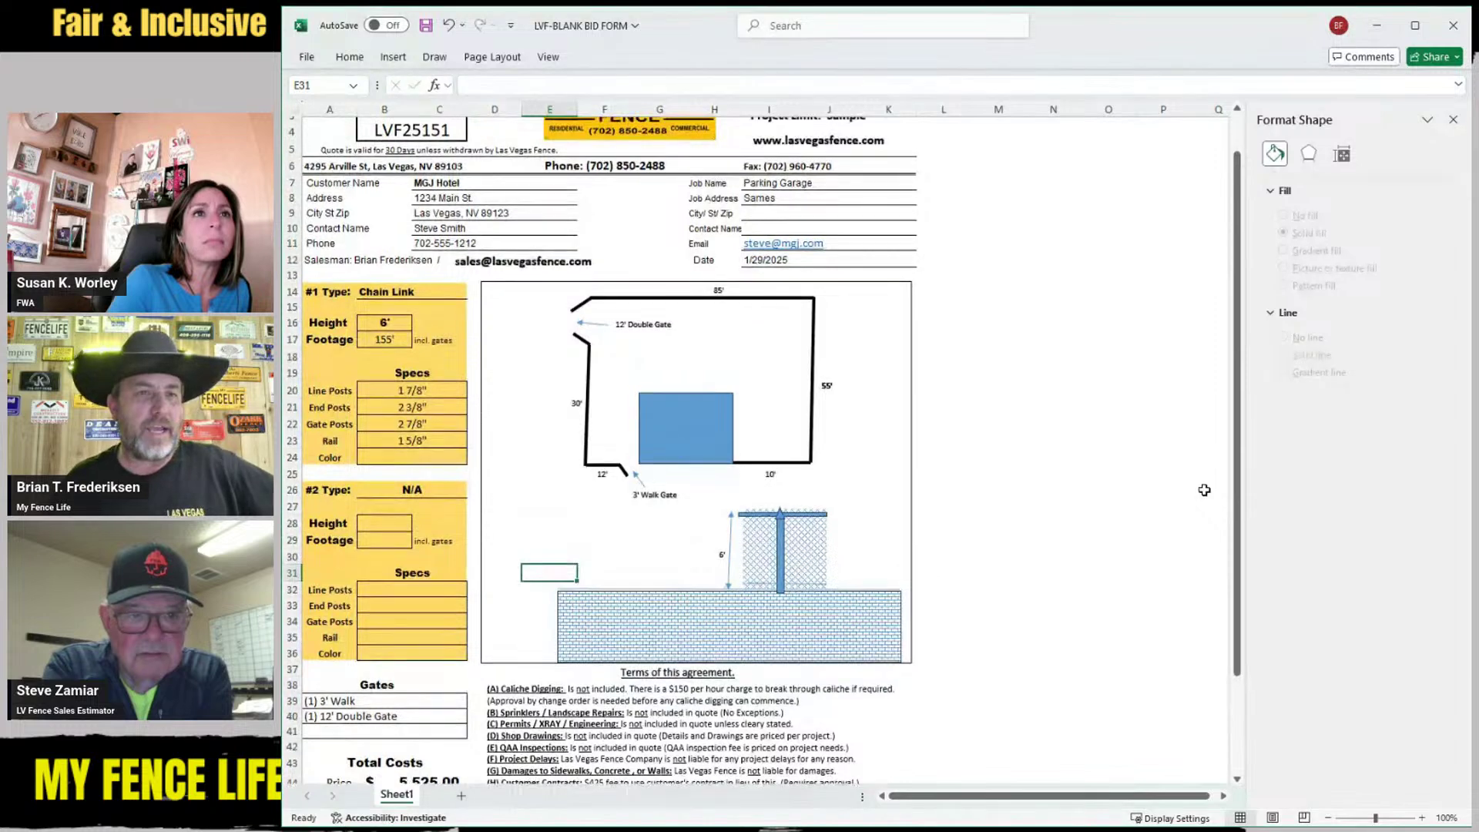
scroll(1205, 491, "up", 1)
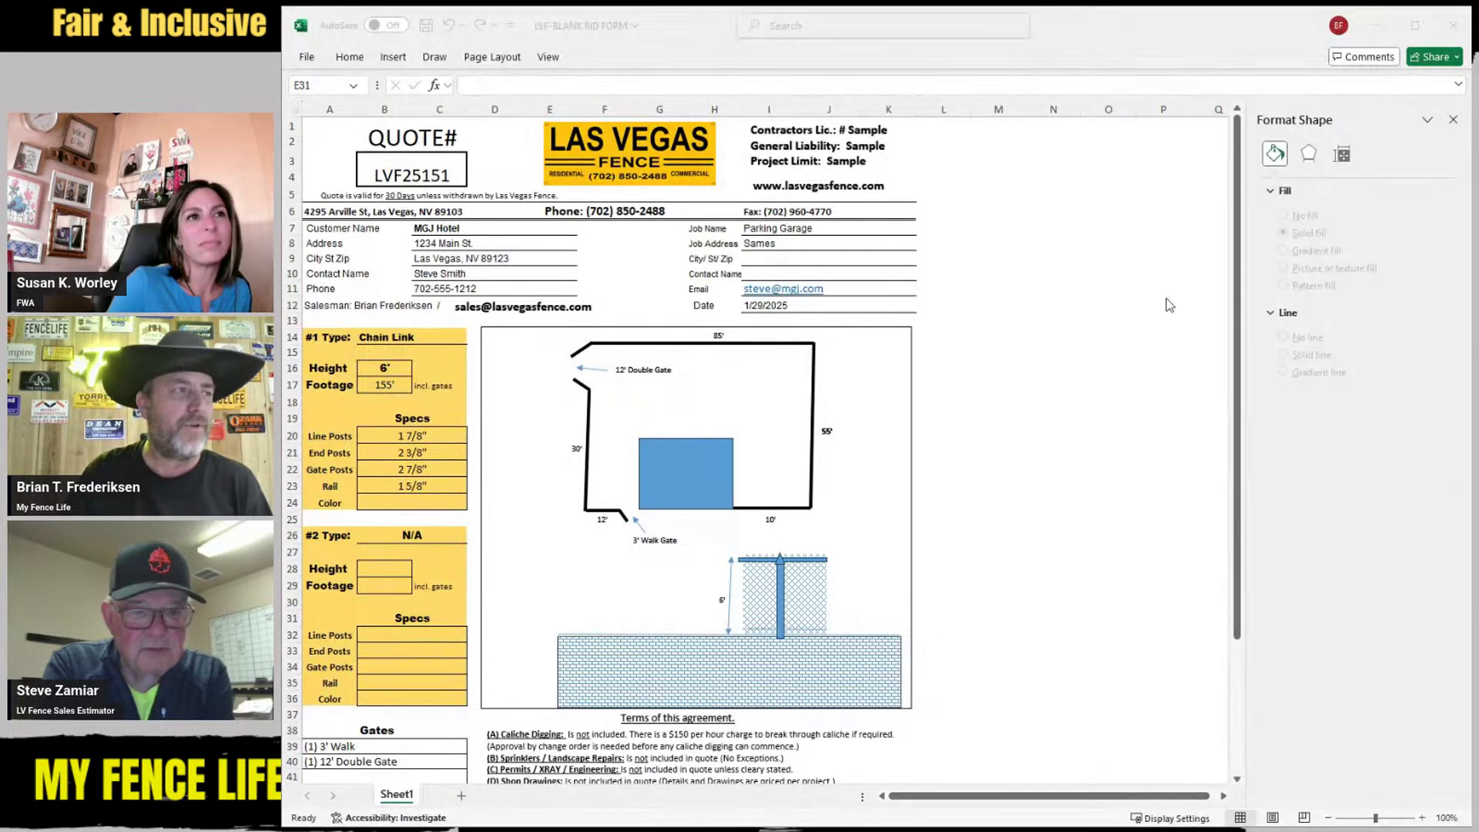
scroll(1000, 389, "down", 4)
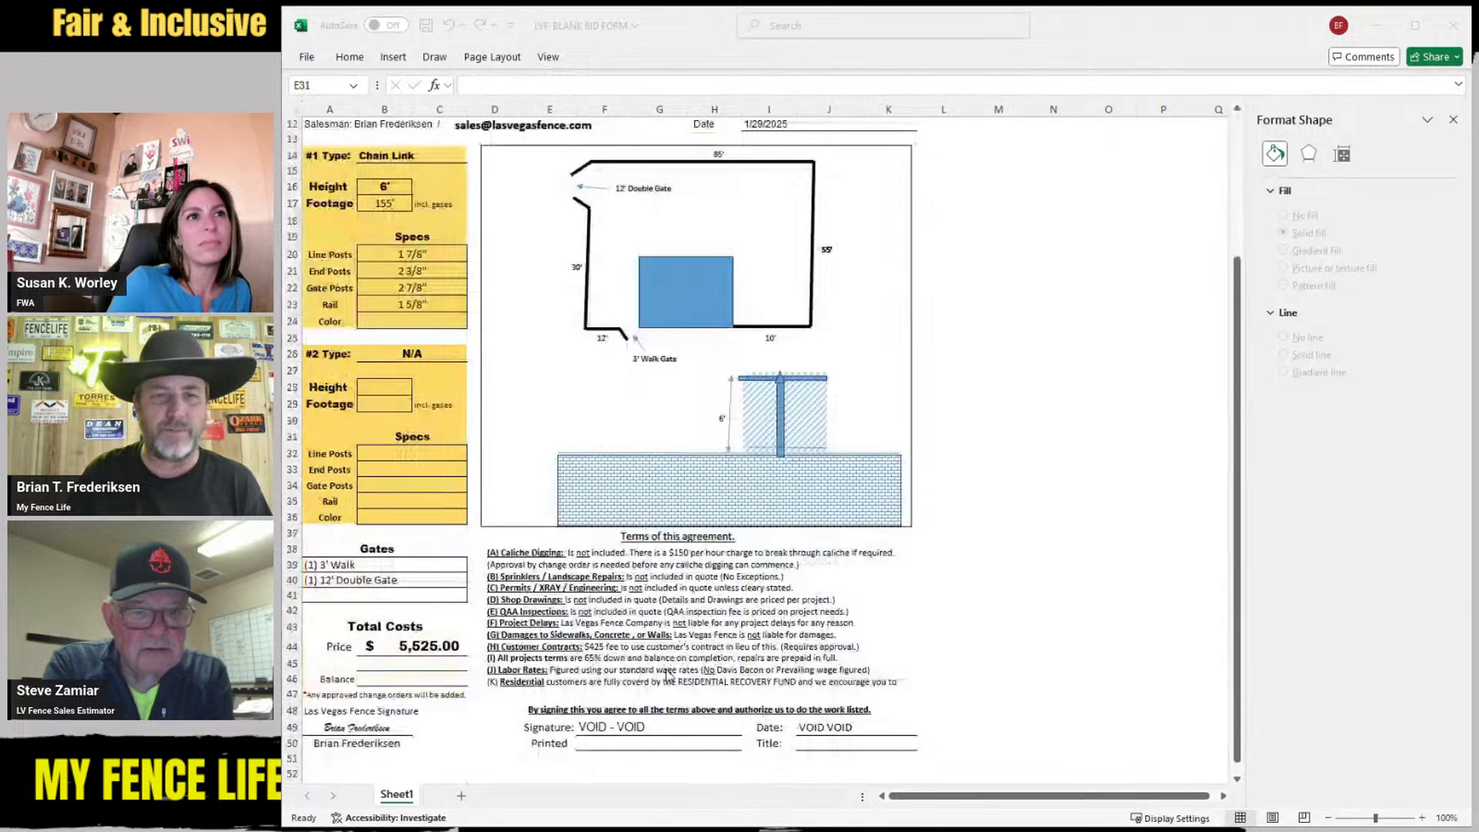